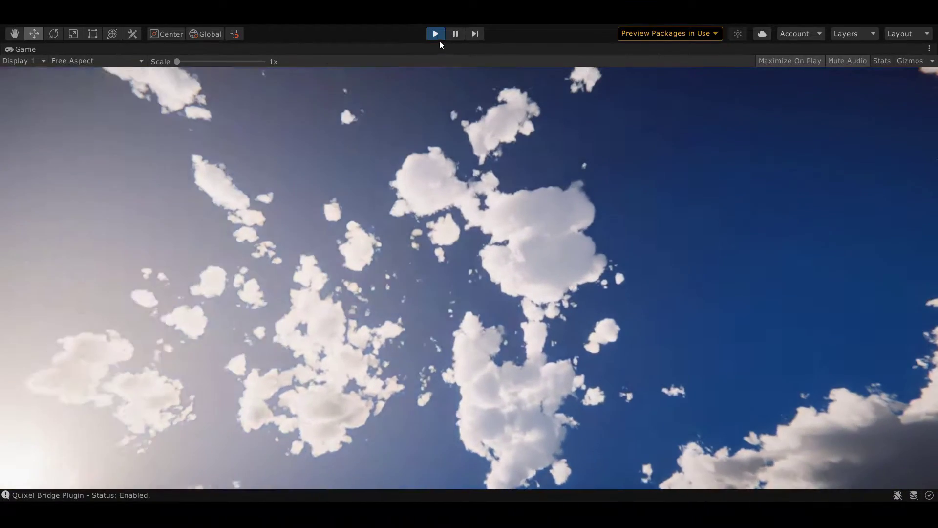
Step: Exit Unity Play mode with Ctrl+P to end the running game preview
key("ctrl+p")
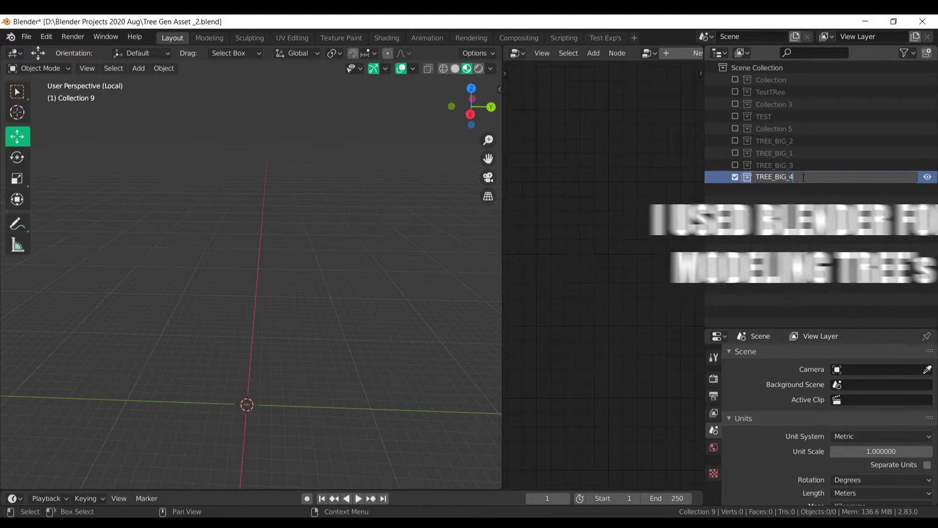
Step: Rename the collection to TREE_BIG_4 and create a new node tree for it
type("_4")
key("Return")
left_click_drag(456, 247, 396, 244)
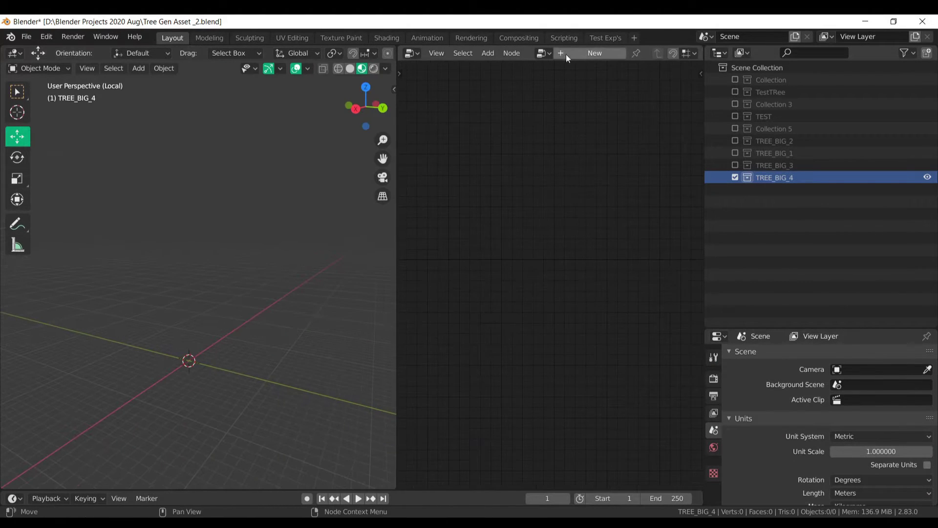
left_click(588, 51)
left_click(612, 53)
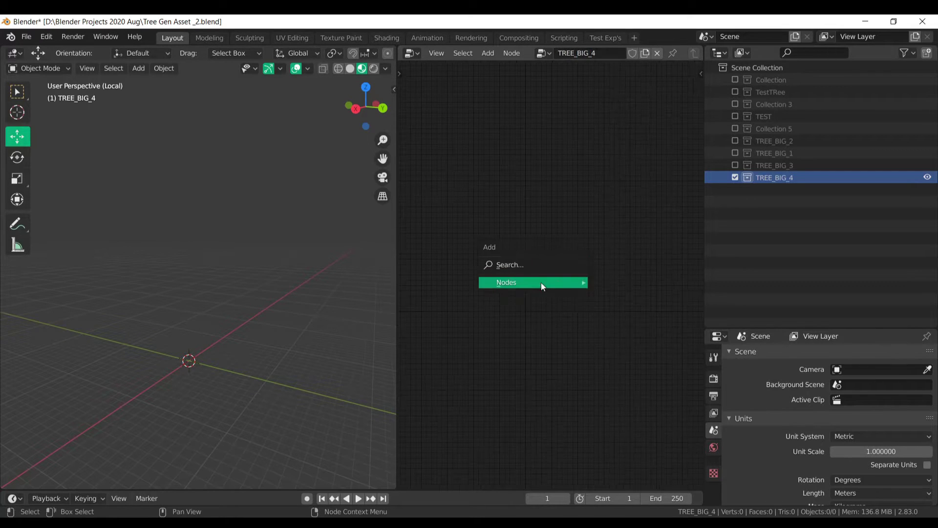
Step: Add Trunk, Branch, Split and Grow nodes to the node editor
mouse_move(541, 283)
left_click(669, 282)
left_click(640, 298)
key("shift+a")
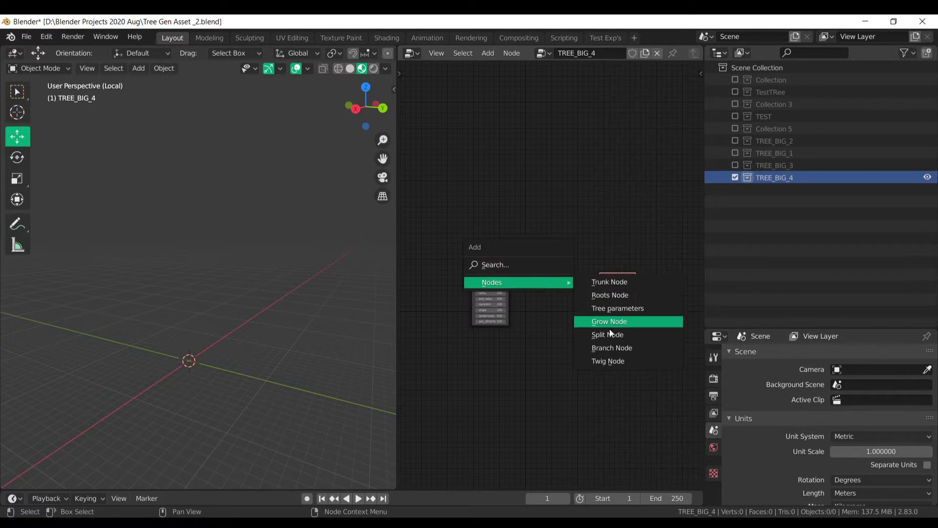
left_click(611, 347)
left_click(509, 191)
key("shift+a")
left_click(669, 268)
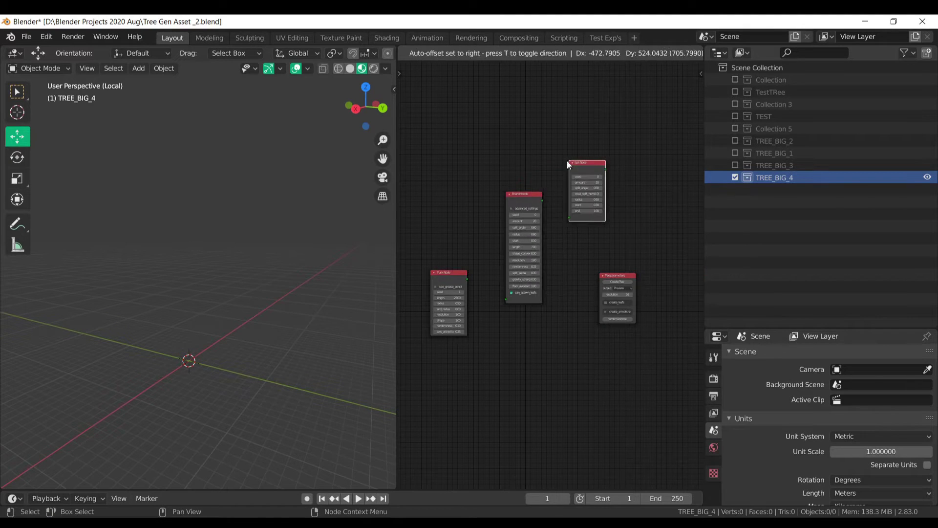
left_click(567, 160)
key("shift+a")
left_click(724, 236)
left_click(638, 167)
Step: Reposition the Tree parameters node and generate the tree mesh from the nodes
scroll(560, 300, "up", 3)
scroll(575, 313, "up", 1)
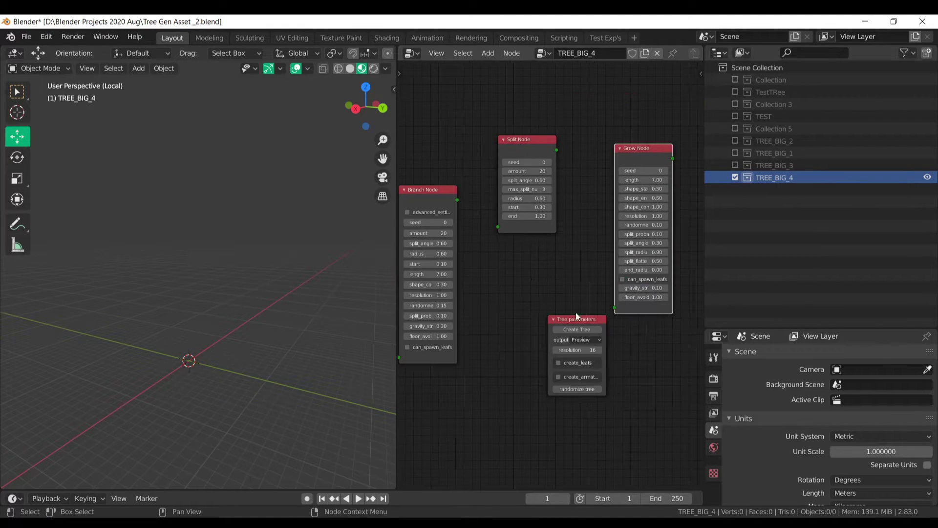
left_click_drag(576, 316, 608, 353)
left_click(615, 367)
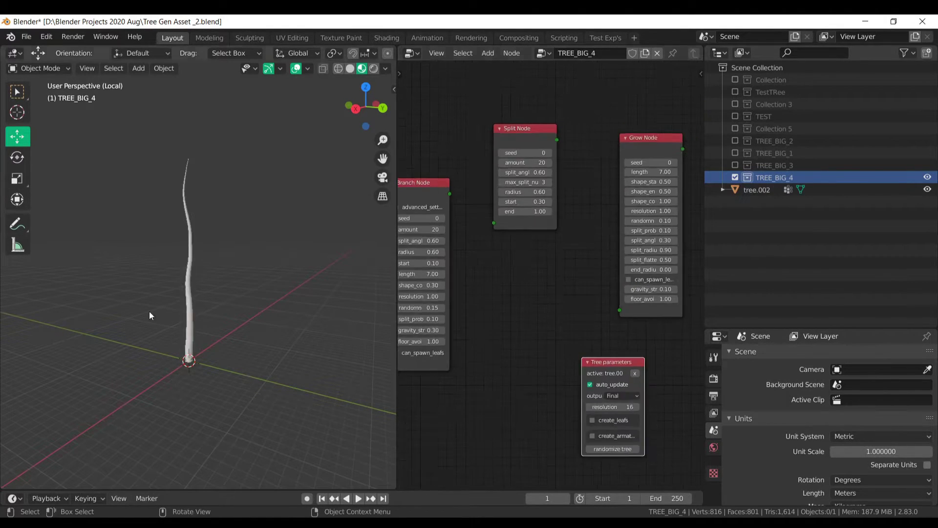
middle_click_drag(151, 314, 283, 345)
middle_click_drag(499, 290, 702, 295)
left_click_drag(701, 295, 848, 299)
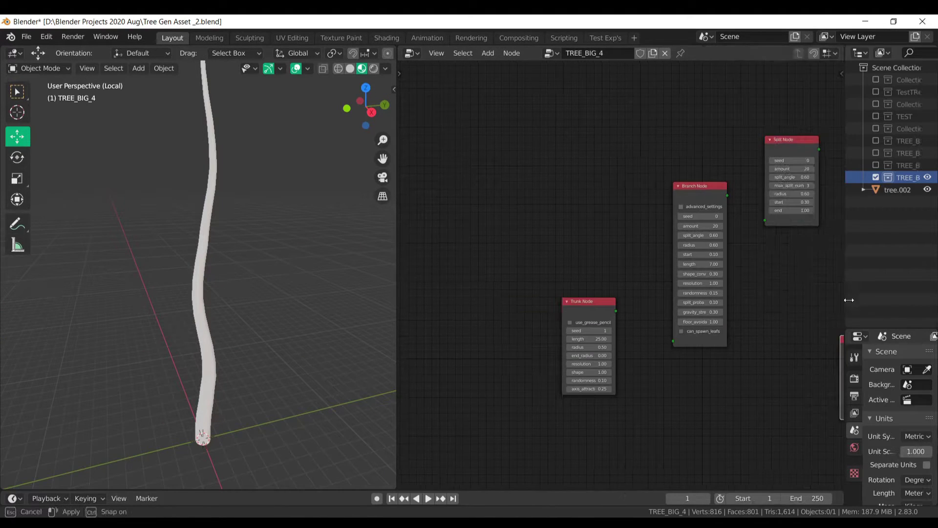
scroll(518, 349, "up", 2)
scroll(542, 336, "up", 1)
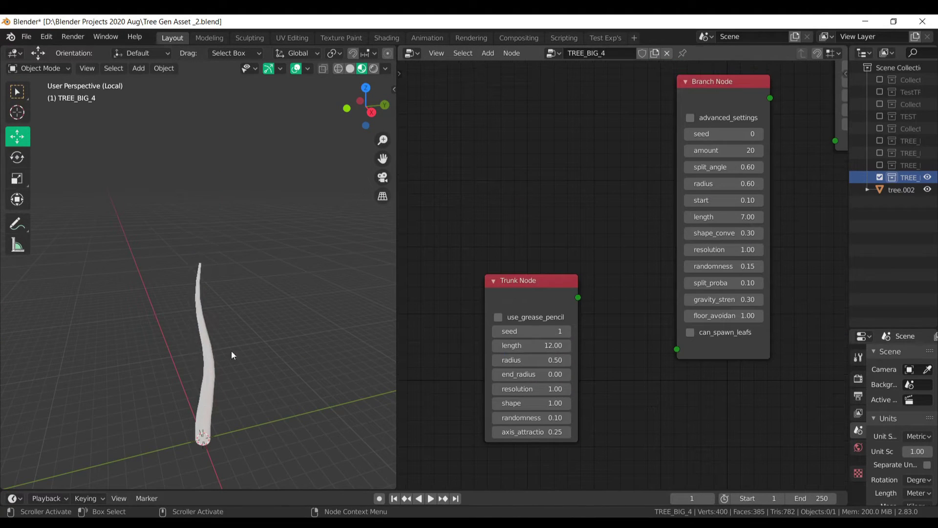
Step: Set the trunk radius to 0.32 and link the Trunk output into the Branch Node
middle_click_drag(233, 355, 235, 407)
scroll(276, 389, "up", 3)
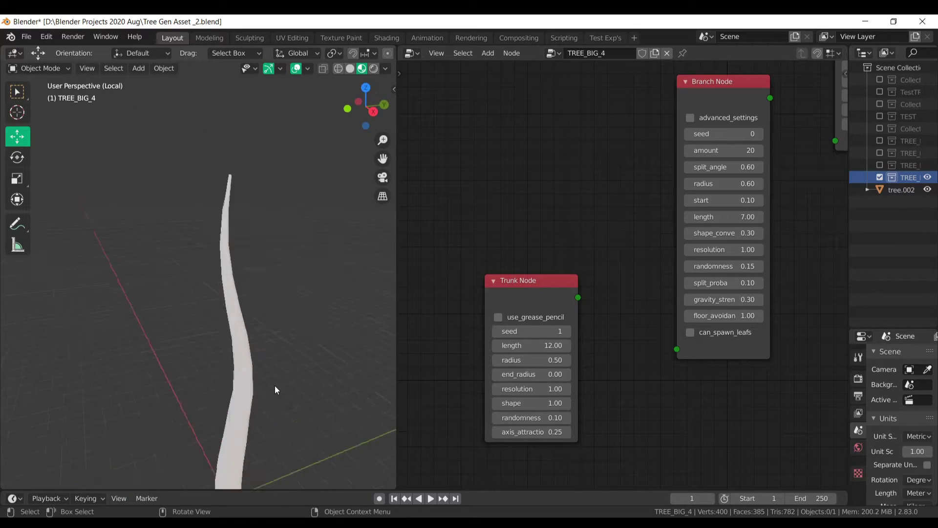
scroll(276, 390, "down", 3)
left_click_drag(531, 360, 537, 360)
middle_click_drag(254, 342, 288, 372)
scroll(512, 403, "down", 2)
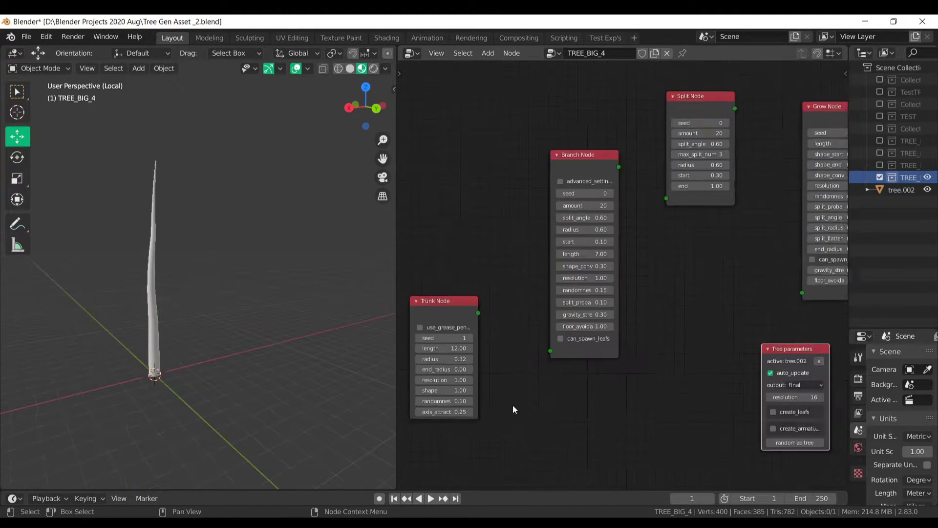
scroll(474, 325, "up", 1)
middle_click_drag(713, 319, 669, 377)
middle_click_drag(273, 293, 287, 293)
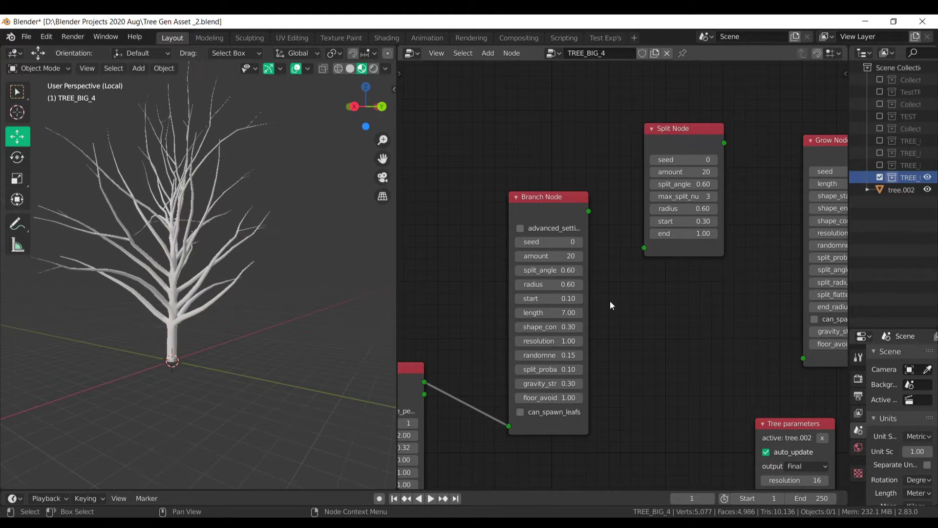
Step: Set the Branch Node to 12 branches, split angle 0.54 and branch start 0.46
type("12")
key("Return")
scroll(622, 277, "up", 2)
left_click_drag(542, 270, 532, 269)
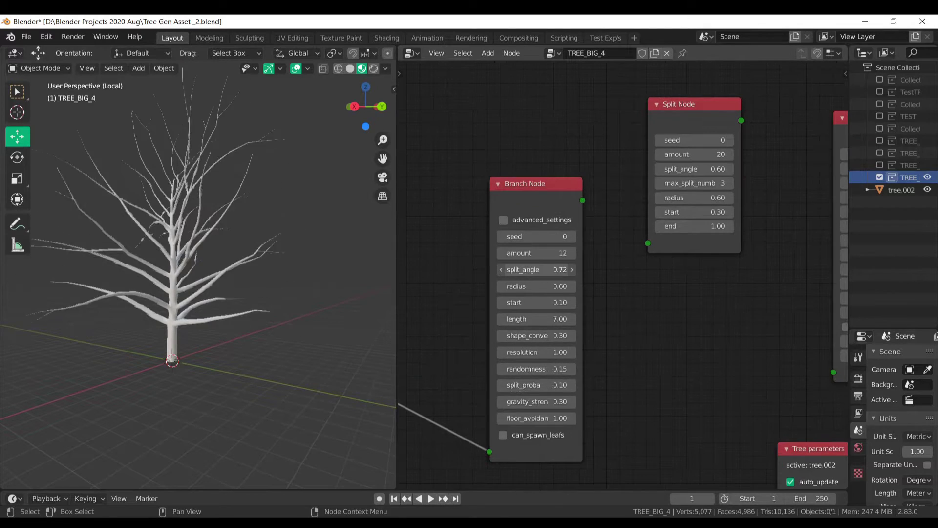
middle_click_drag(634, 297, 634, 276)
scroll(220, 293, "up", 3)
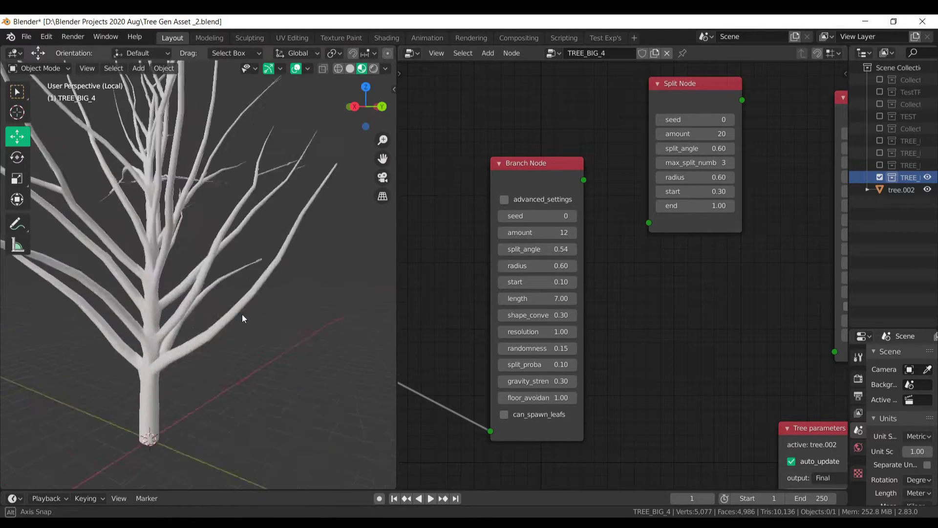
left_click_drag(560, 279, 573, 292)
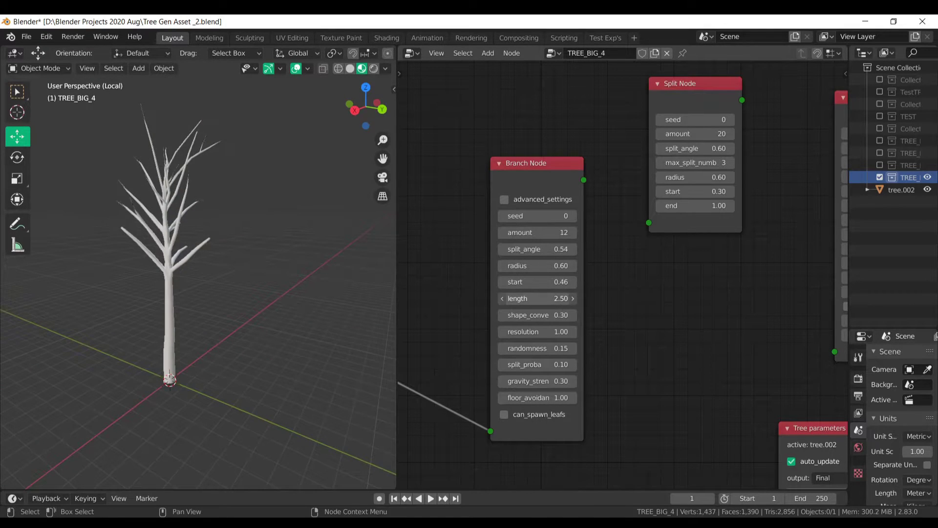
scroll(279, 265, "up", 2)
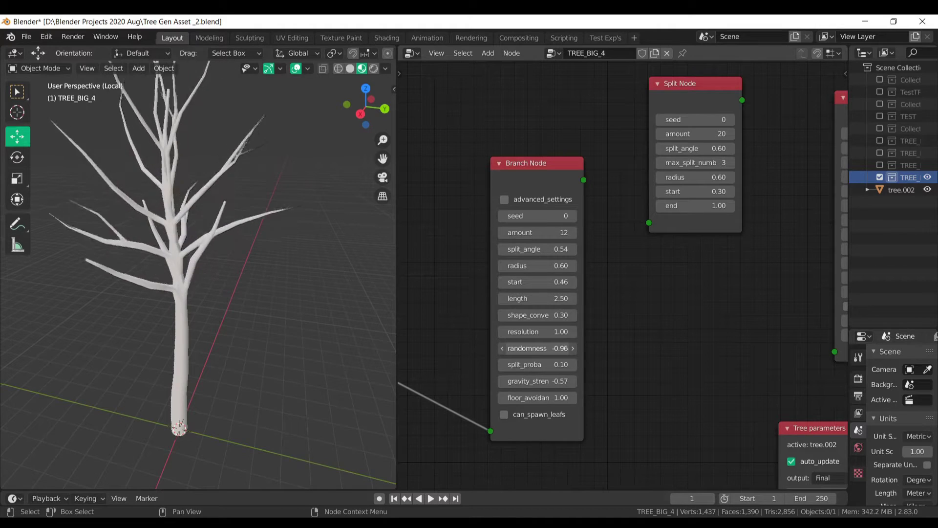
middle_click_drag(226, 319, 244, 313)
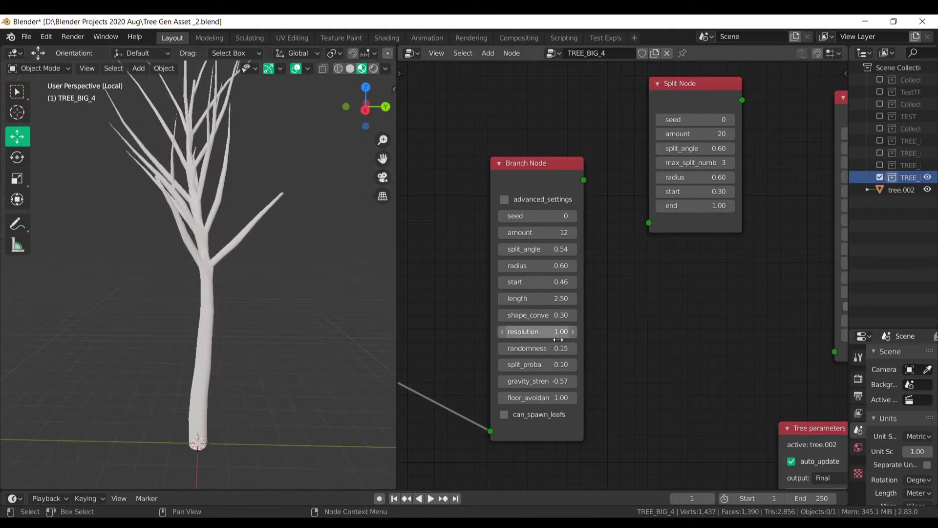
middle_click_drag(602, 342, 540, 355)
Step: Link the Split Node into the Grow Node, raise split probability and set grow gravity -1.10
middle_click_drag(279, 257, 244, 230)
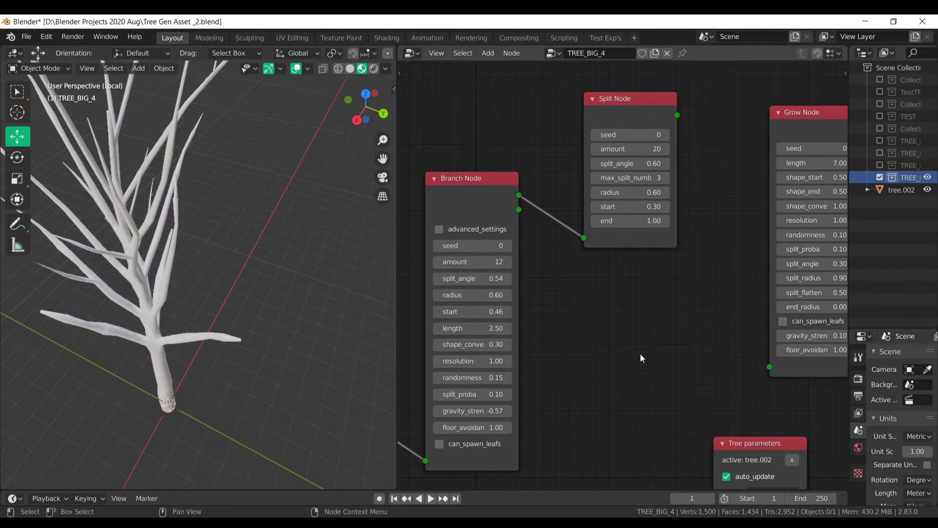
middle_click_drag(643, 356, 502, 379)
left_click_drag(537, 128, 630, 379)
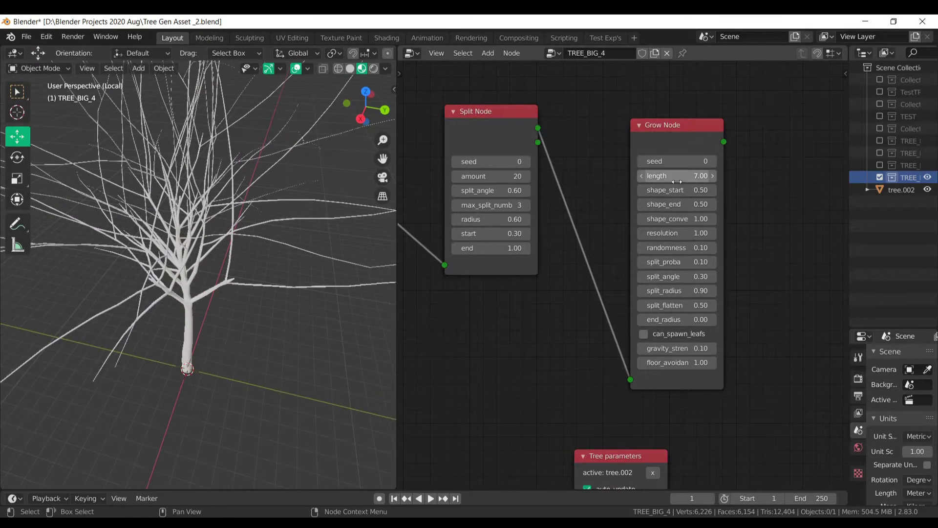
scroll(308, 262, "up", 5)
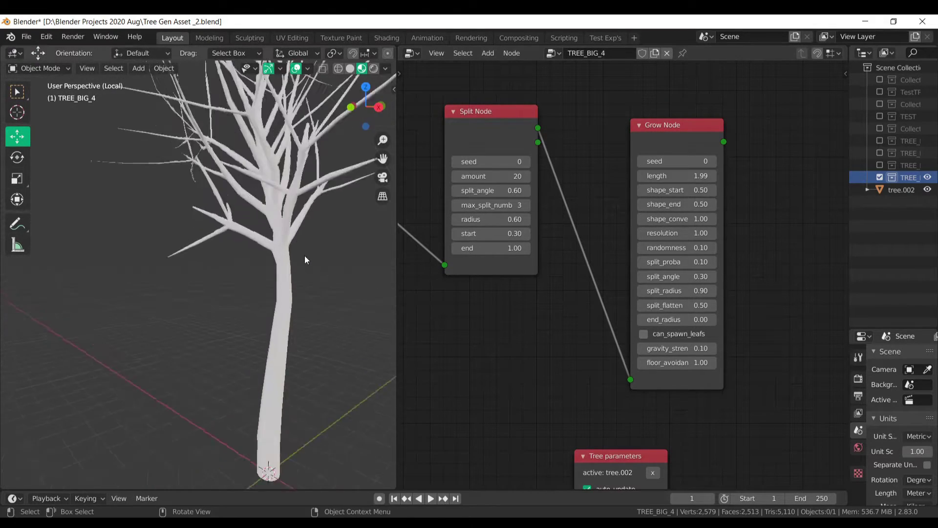
left_click_drag(676, 262, 708, 262)
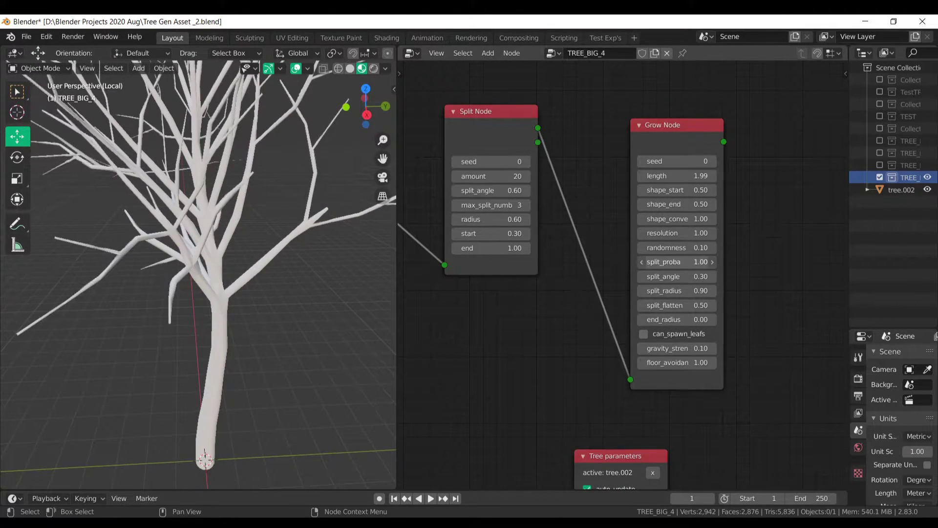
scroll(627, 293, "down", 1)
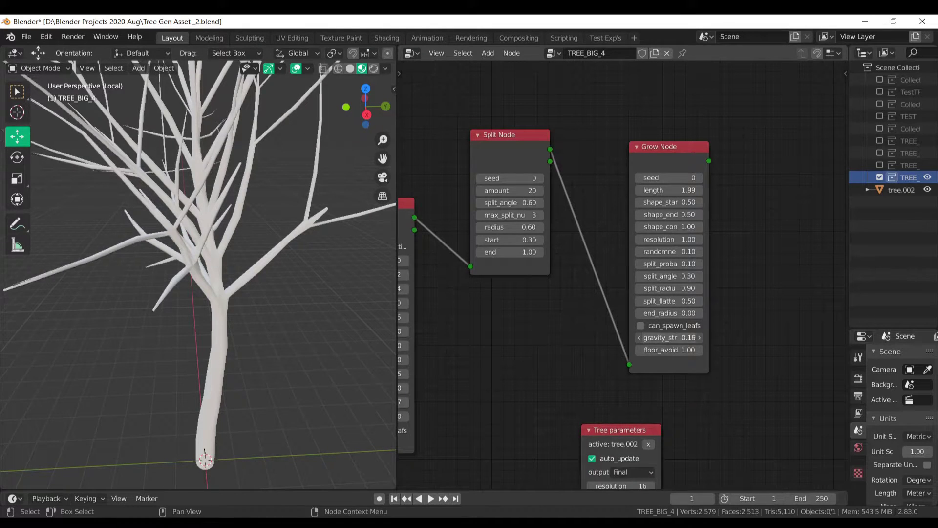
left_click_drag(669, 337, 640, 337)
Step: Keep grow convexity at 1.00, lower randomness, set end radius 0.45, and save the file
middle_click_drag(293, 244, 293, 293)
scroll(293, 295, "up", 3)
scroll(679, 292, "up", 1)
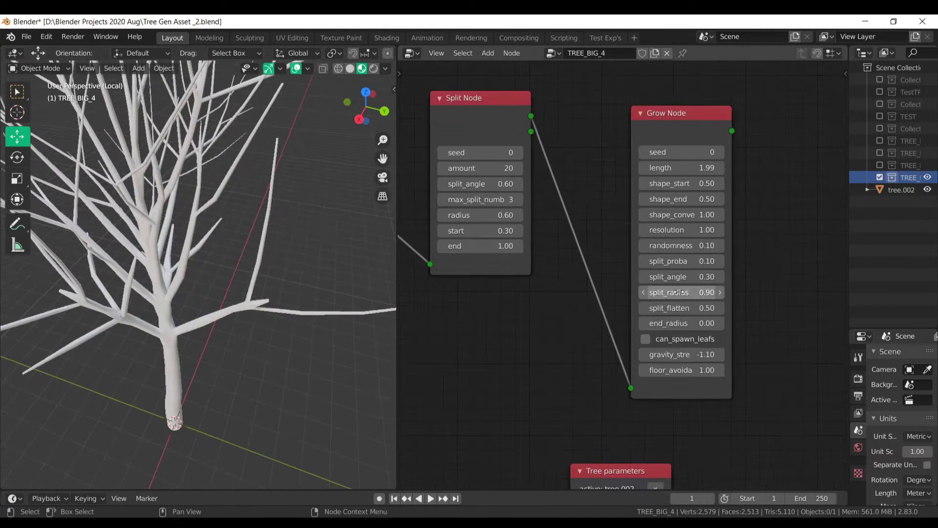
middle_click_drag(232, 306, 323, 342)
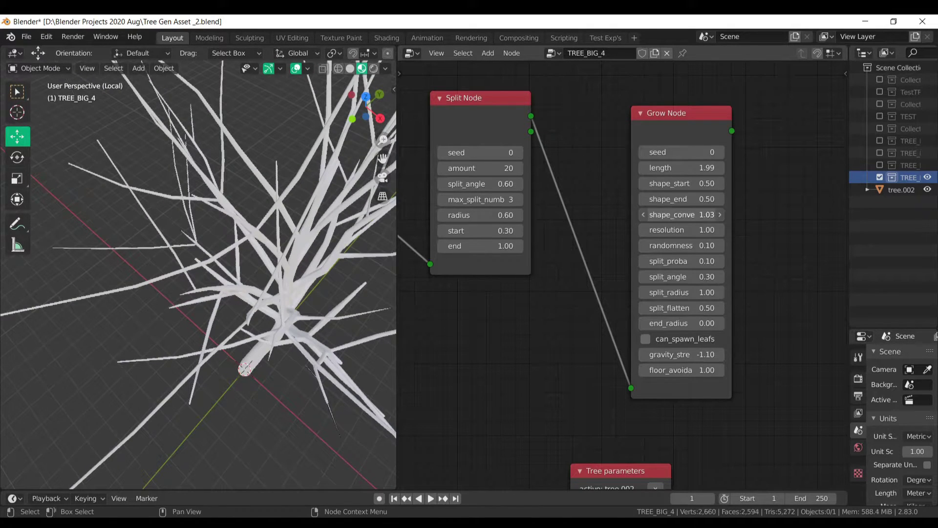
left_click_drag(682, 215, 706, 215)
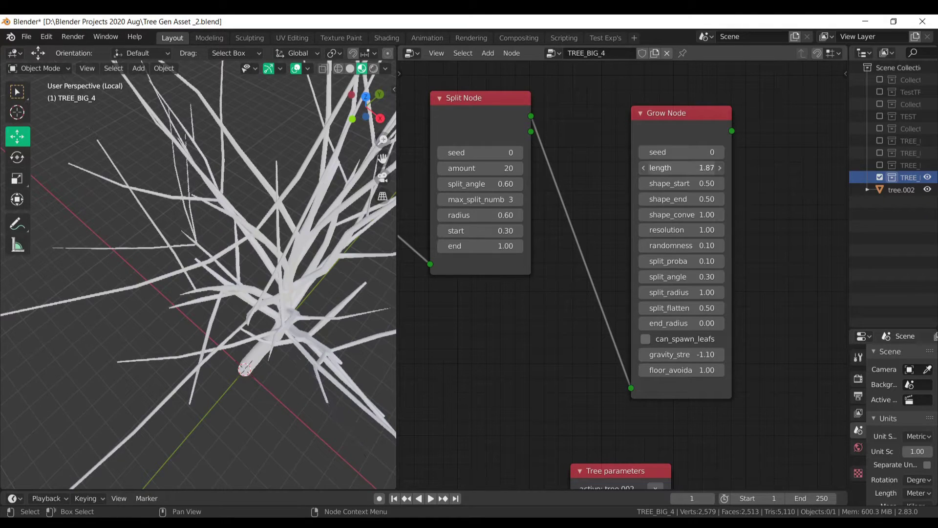
left_click_drag(681, 215, 655, 214)
mouse_move(682, 245)
left_mouse_down()
mouse_move(665, 245)
mouse_move(704, 246)
left_mouse_up()
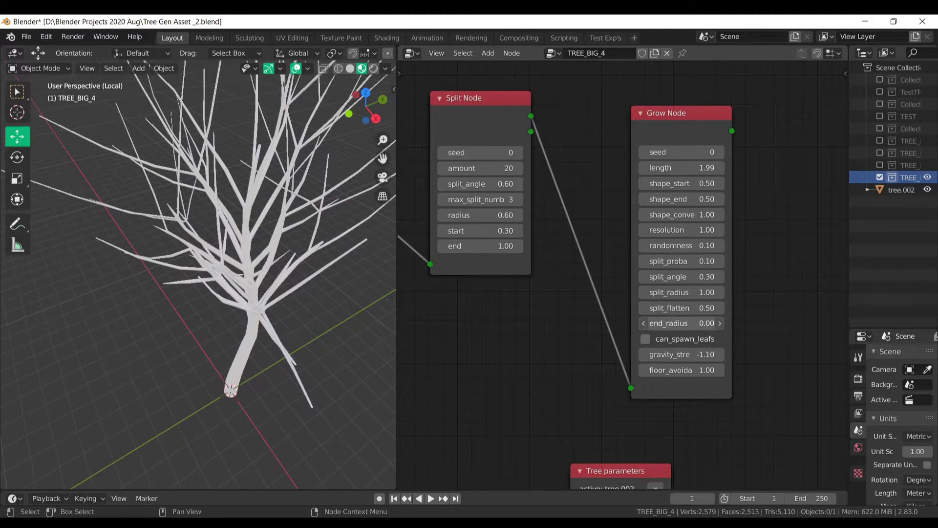
left_click_drag(681, 323, 704, 323)
mouse_move(300, 303)
middle_mouse_down()
mouse_move(251, 307)
mouse_move(273, 303)
middle_mouse_up()
key("ctrl+s")
Step: Turn on leaf creation in Tree parameters and use LEAV as the leaf object
left_click_drag(849, 240, 790, 223)
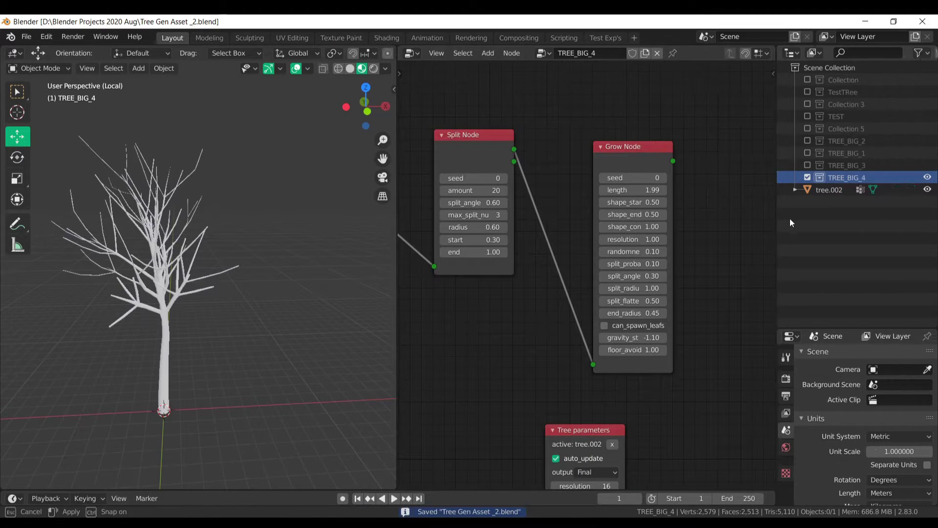
scroll(539, 303, "down", 2)
middle_click_drag(525, 324, 489, 326)
scroll(525, 323, "up", 3)
scroll(555, 327, "down", 3)
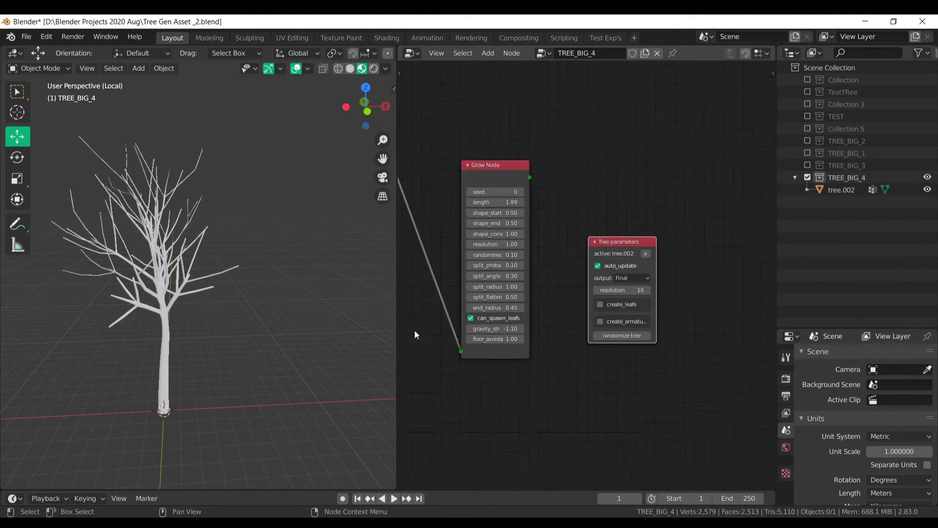
scroll(571, 312, "up", 2)
left_click(570, 318)
left_click(596, 379)
left_click(655, 360)
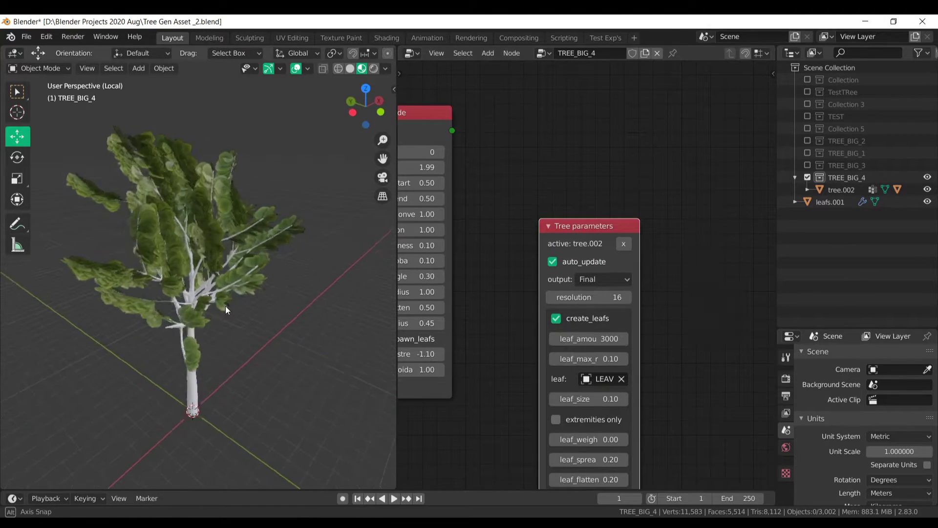
scroll(244, 293, "up", 3)
middle_click_drag(245, 293, 274, 288)
scroll(611, 293, "down", 1)
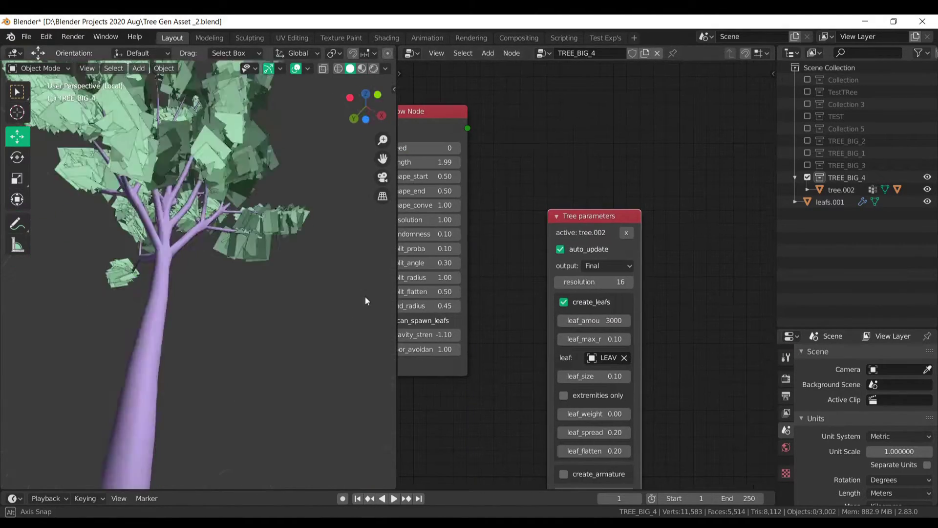
middle_click_drag(286, 374, 262, 352)
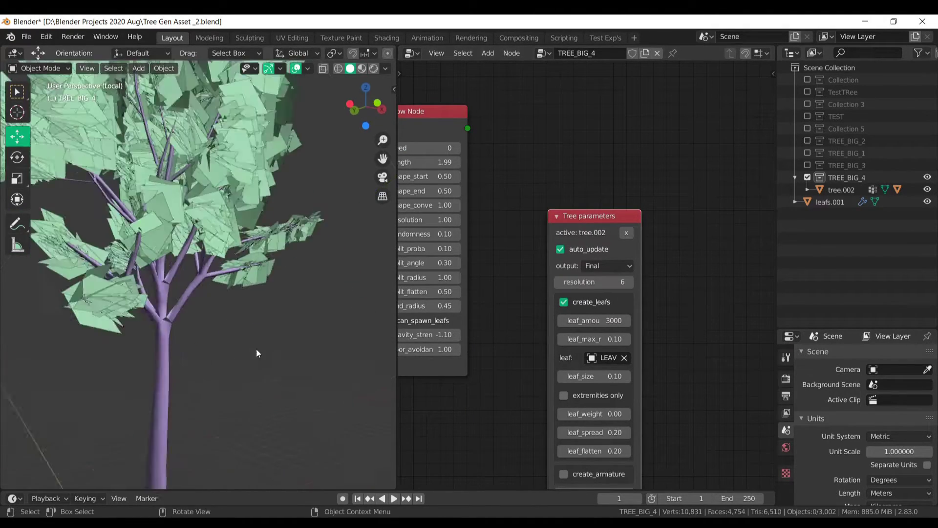
Step: Set the leaf size to 0.28 and the leaf amount to 100
type("200")
key("Return")
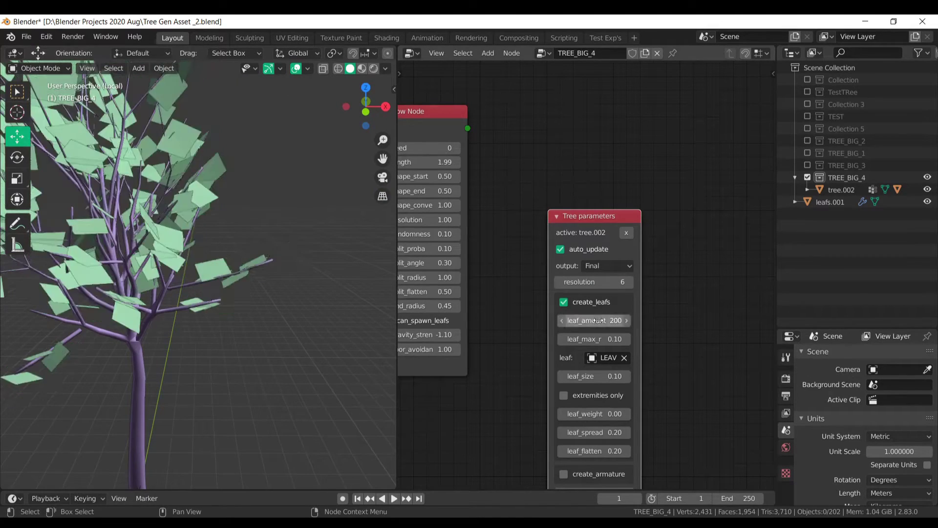
middle_click_drag(261, 397, 261, 329)
left_click_drag(593, 375, 617, 375)
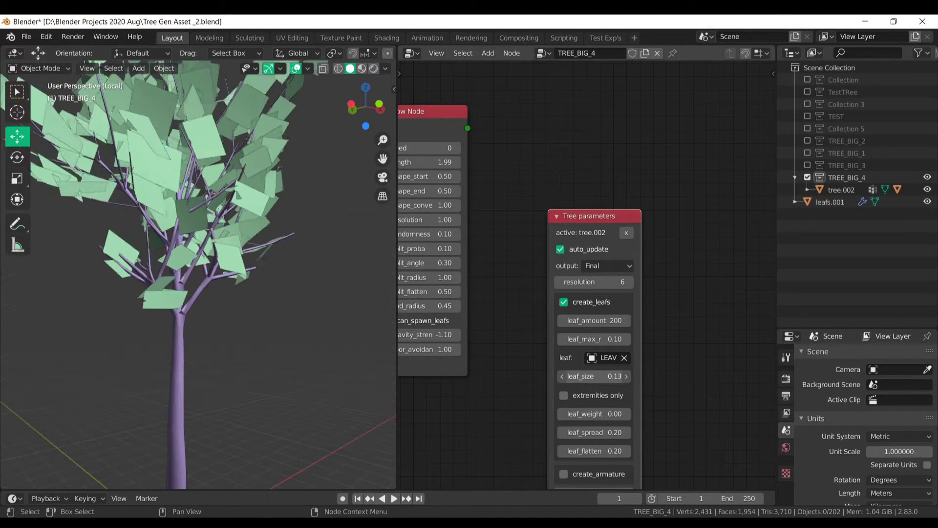
mouse_move(320, 398)
middle_mouse_down()
mouse_move(108, 401)
mouse_move(205, 377)
middle_mouse_up()
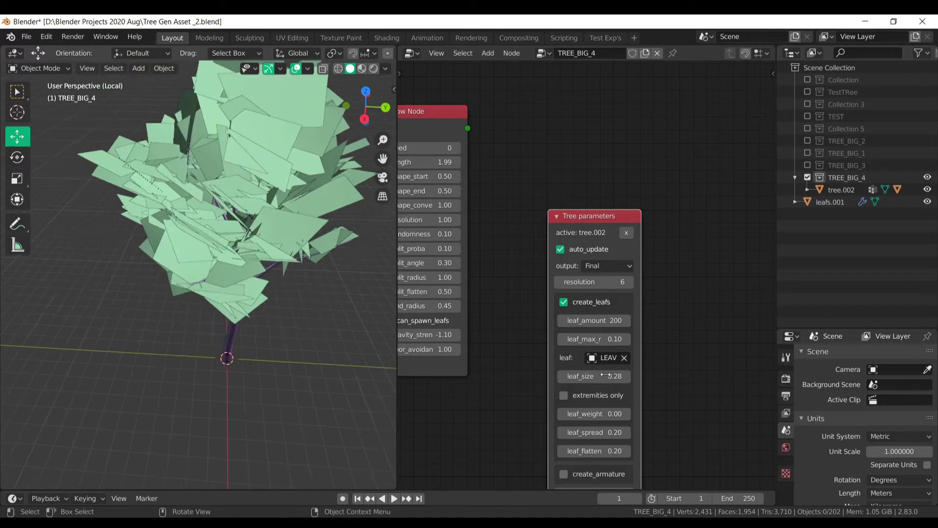
type("100")
key("Return")
middle_click_drag(244, 293, 274, 254)
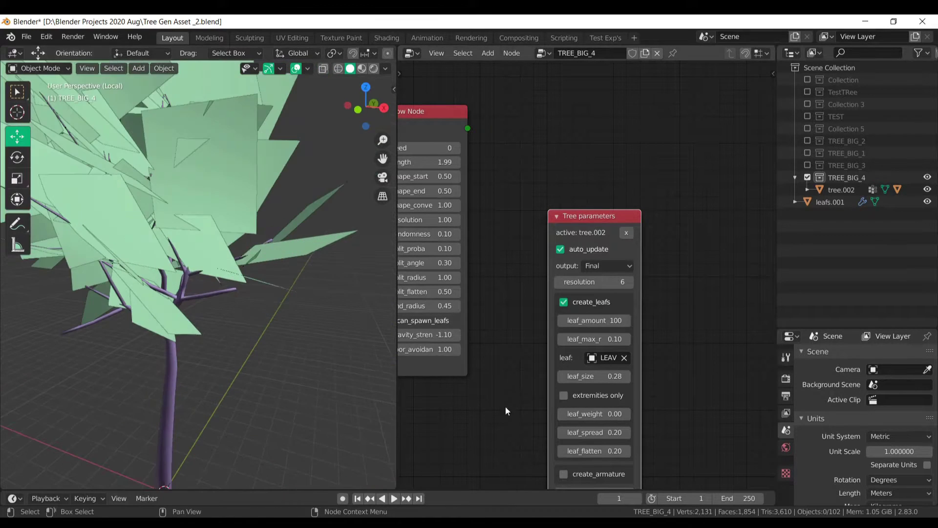
scroll(610, 293, "up", 2)
Step: Set leaf weight 0.90 and spread 0.00, show textures, and grow leaves only at extremities
left_click_drag(601, 334, 636, 335)
mouse_move(206, 385)
middle_mouse_down()
mouse_move(225, 363)
mouse_move(84, 356)
mouse_move(269, 329)
mouse_move(293, 342)
middle_mouse_up()
left_click(233, 432)
scroll(211, 334, "down", 2)
left_click_drag(614, 357, 594, 357)
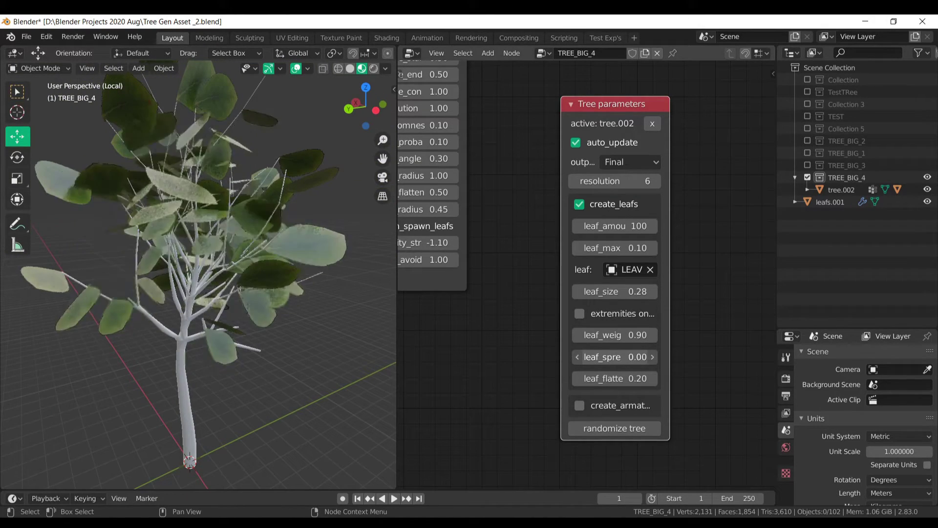
scroll(588, 286, "down", 1)
left_click(579, 310)
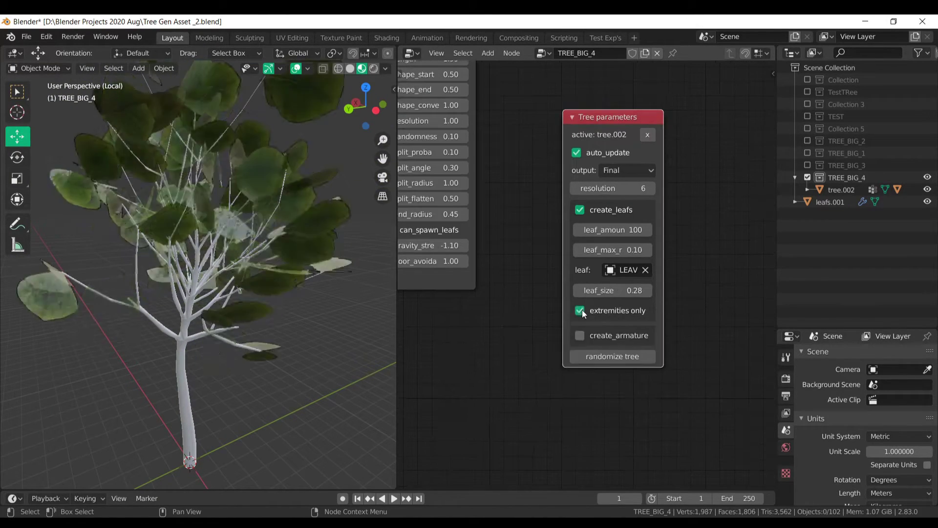
middle_click_drag(254, 332, 273, 342)
scroll(279, 337, "down", 2)
scroll(274, 342, "up", 4)
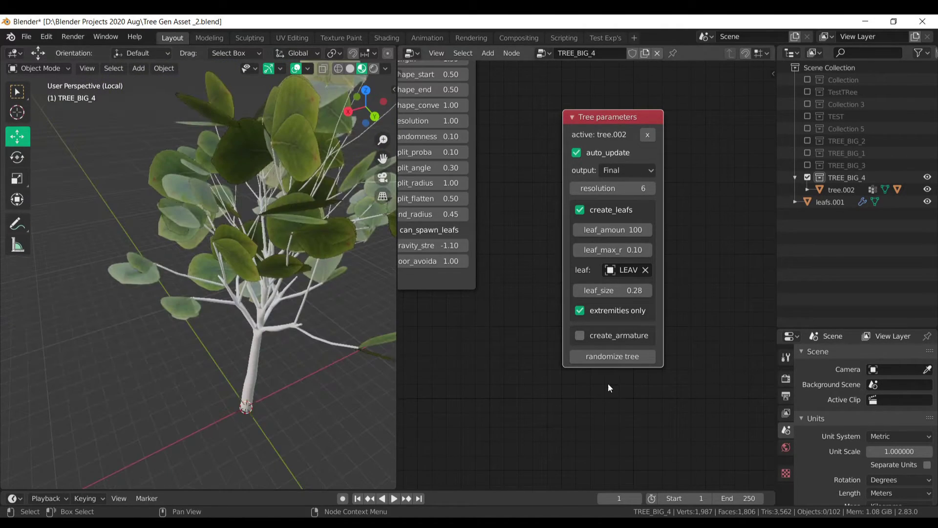
scroll(607, 383, "up", 1)
scroll(510, 316, "down", 3)
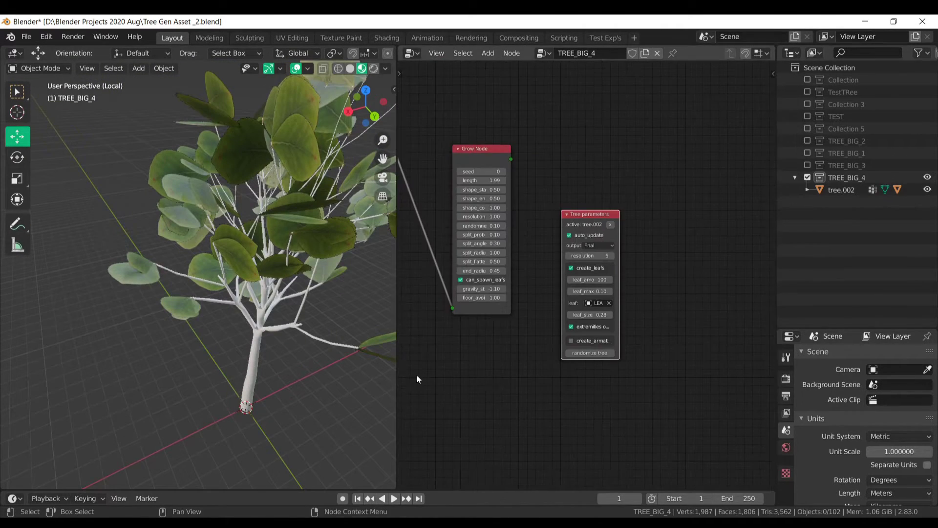
middle_click_drag(342, 371, 227, 355)
Step: Apply the BARK-1 material to the tree
left_click(228, 355)
left_click(786, 469)
left_click(807, 406)
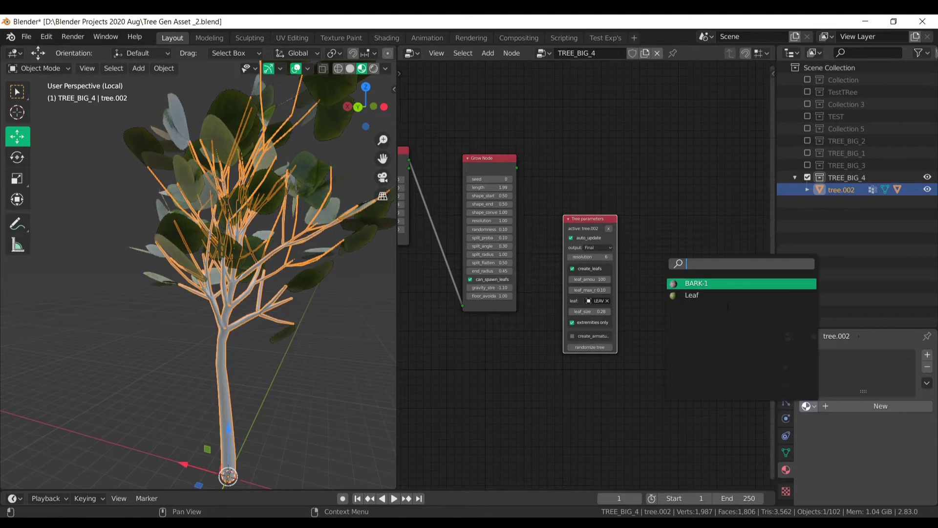
mouse_move(273, 381)
middle_mouse_down()
mouse_move(294, 389)
mouse_move(260, 345)
middle_mouse_up()
left_click(294, 389)
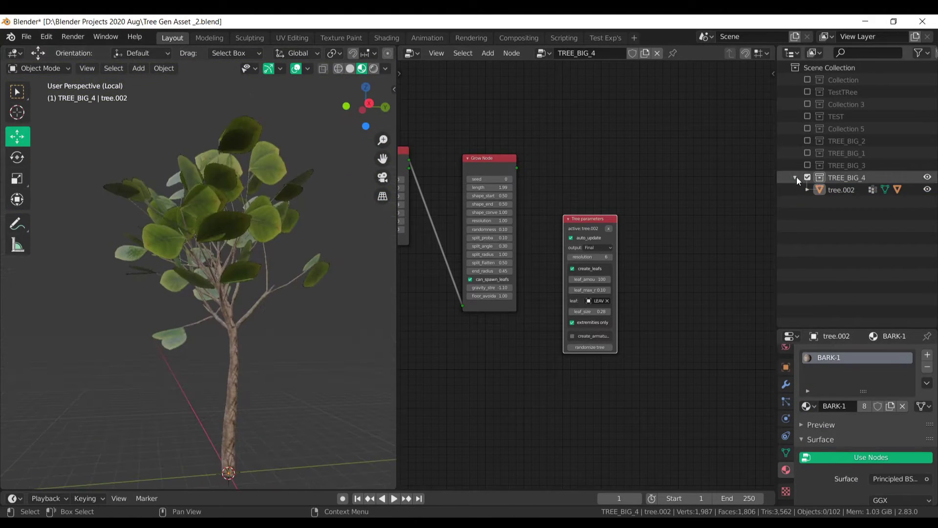
Step: In the Modeling workspace, convert the leafs.001 instances to real objects and join them into tree.002
left_click(209, 38)
mouse_move(318, 252)
middle_mouse_down()
mouse_move(467, 222)
mouse_move(427, 320)
mouse_move(402, 322)
mouse_move(413, 277)
middle_mouse_up()
left_click(412, 277)
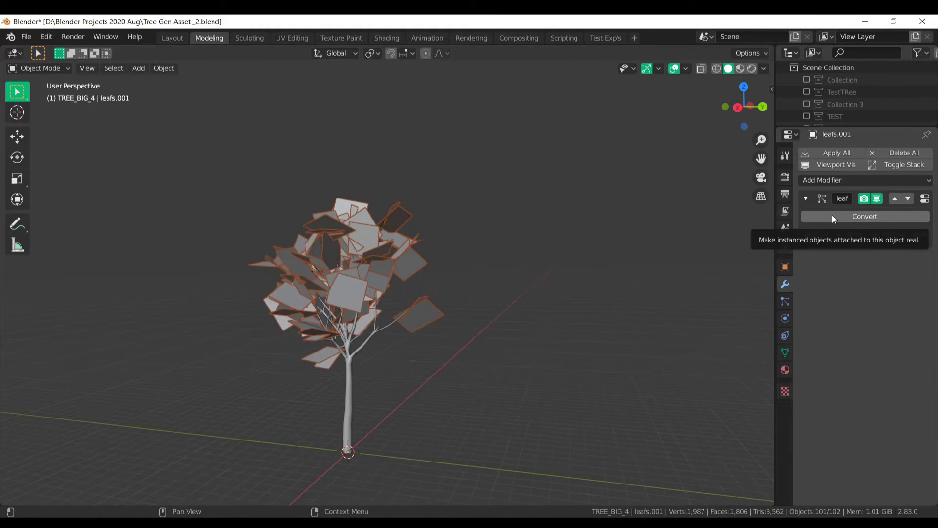
left_click(833, 217)
scroll(397, 331, "up", 4)
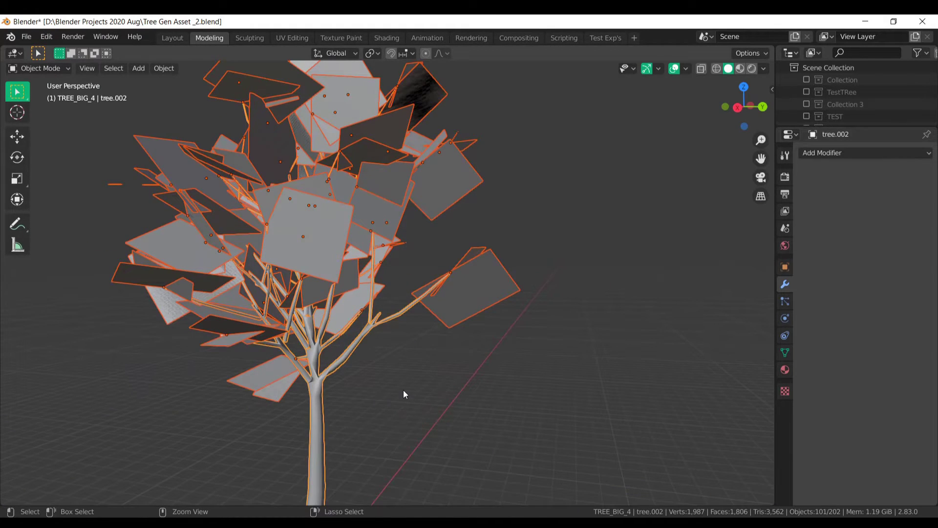
key("ctrl+j")
middle_click_drag(474, 386, 408, 398)
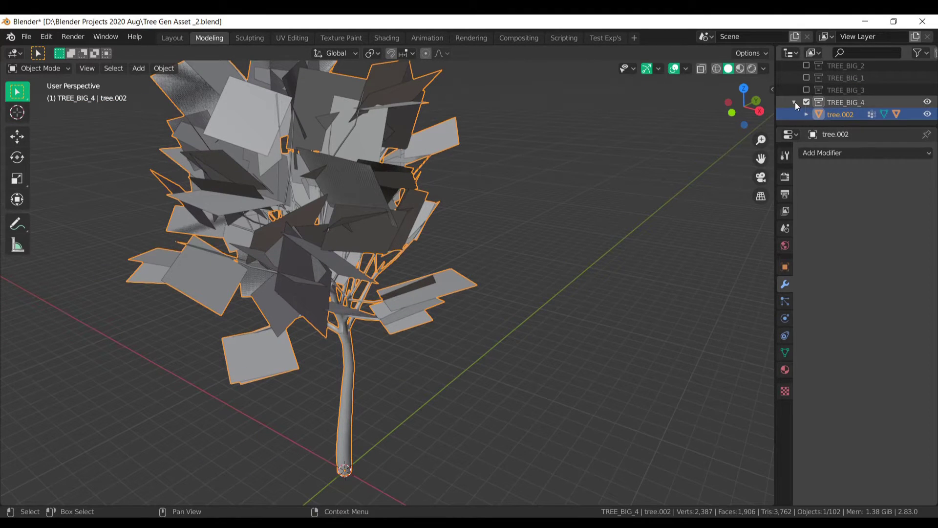
Step: Delete leafs.001 from the outliner to inspect the bare trunk, restoring it each time in Material Preview
left_click_drag(806, 126, 806, 320)
left_click_drag(775, 268, 647, 268)
left_click(678, 190)
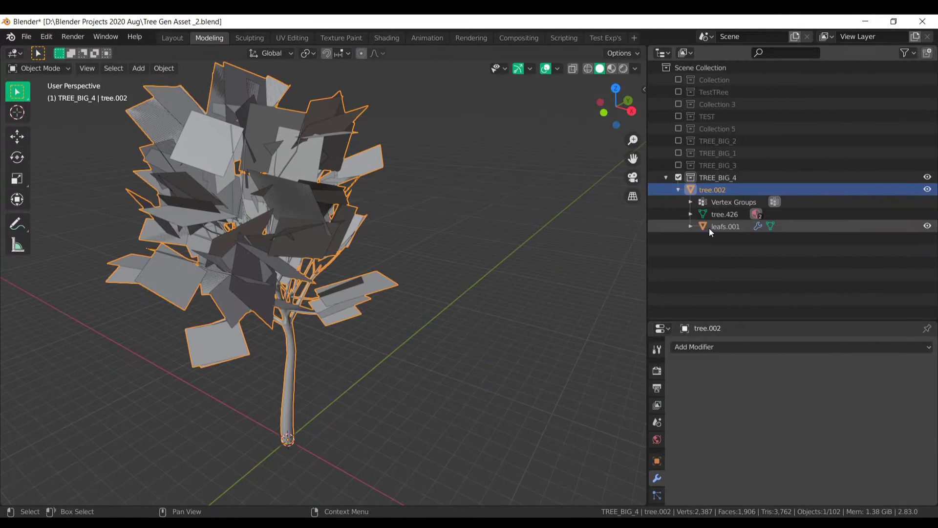
left_click(708, 227)
key("Delete")
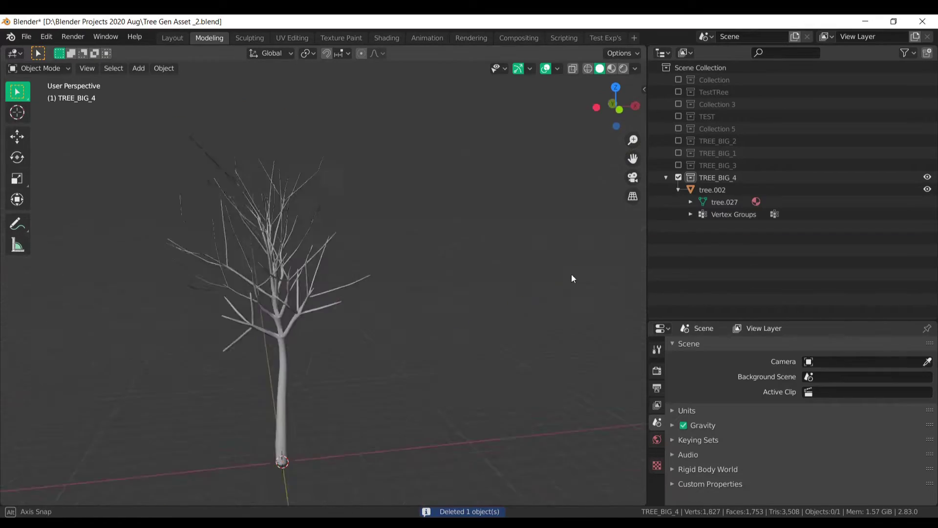
middle_click_drag(570, 274, 476, 268)
key("ctrl+z")
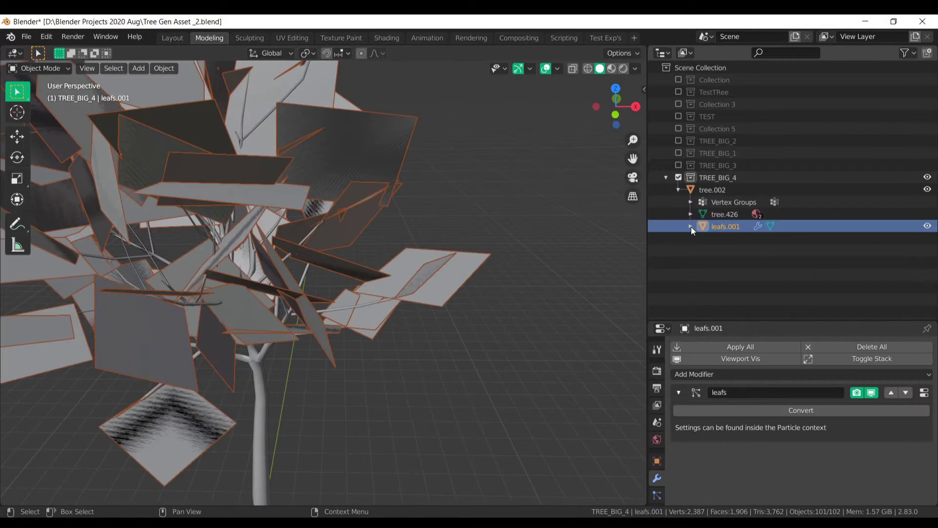
middle_click_drag(424, 402, 416, 319)
key("z")
left_click(414, 418)
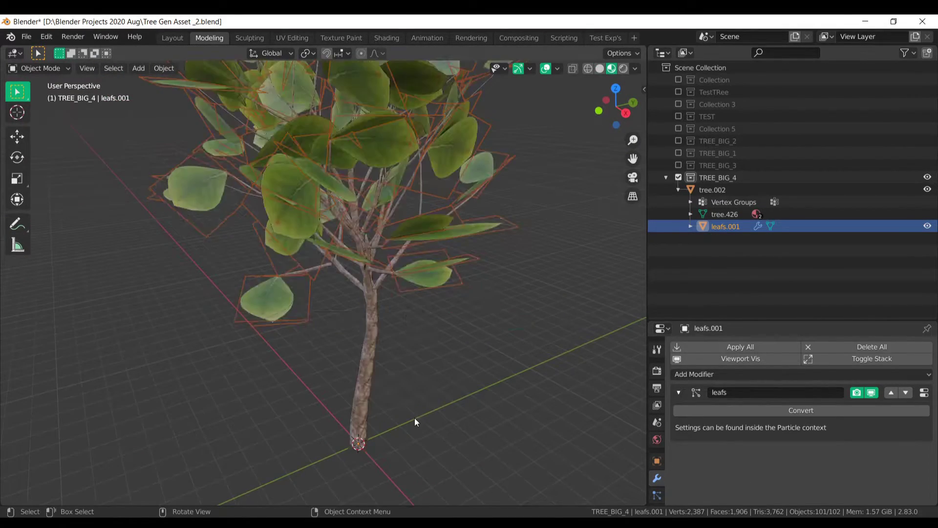
middle_click_drag(414, 418, 540, 294)
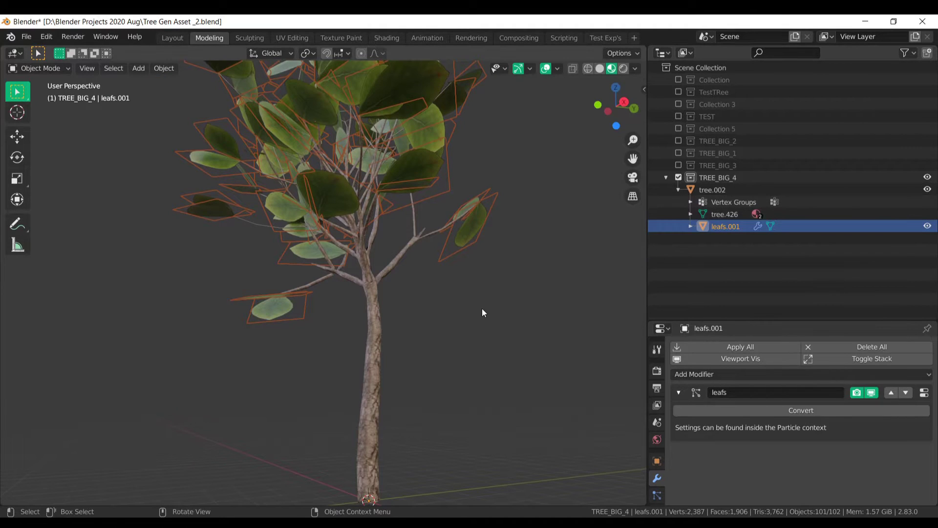
key("Delete")
mouse_move(481, 307)
middle_mouse_down()
mouse_move(412, 323)
mouse_move(499, 301)
mouse_move(611, 245)
middle_mouse_up()
left_click(690, 202)
key("ctrl+z")
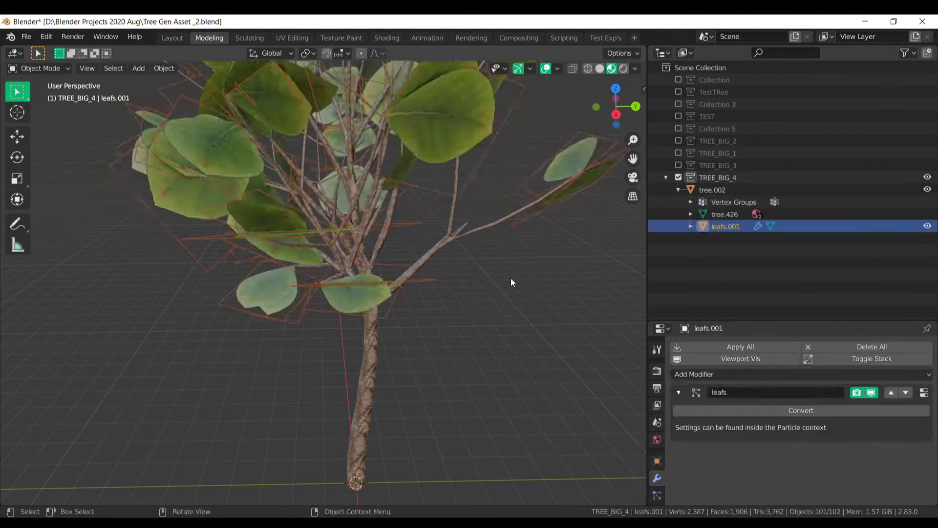
mouse_move(511, 277)
middle_mouse_down()
mouse_move(521, 270)
mouse_move(446, 279)
mouse_move(576, 225)
middle_mouse_up()
Step: Save the file, remove all modifiers from the leaves, and select tree.002
key("ctrl+s")
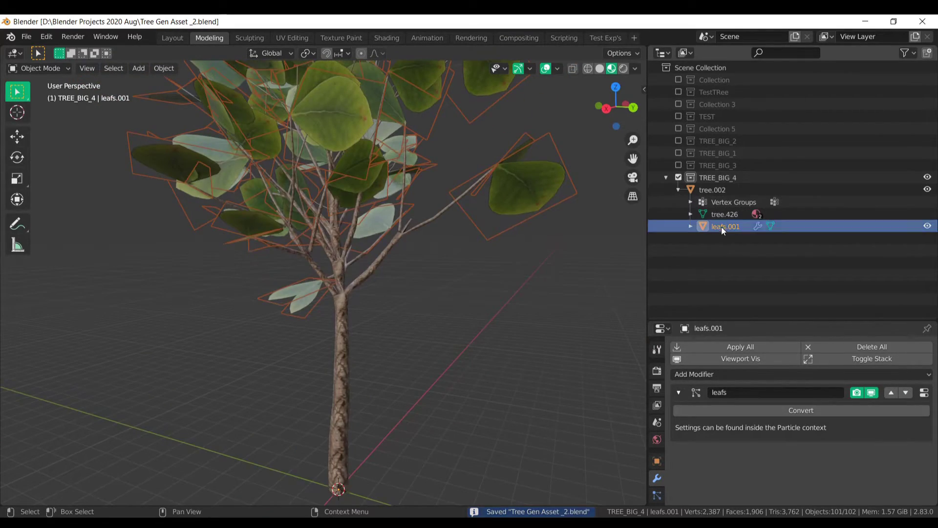
scroll(423, 330, "down", 4)
scroll(424, 330, "up", 2)
left_click(812, 346)
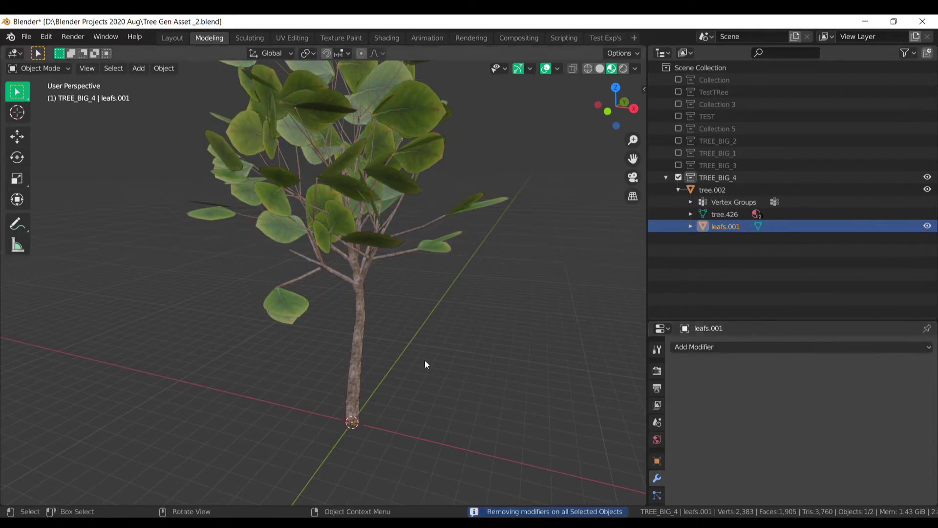
middle_click_drag(424, 359, 412, 349)
scroll(411, 348, "down", 5)
scroll(356, 380, "up", 6)
mouse_move(356, 380)
middle_mouse_down()
mouse_move(550, 365)
mouse_move(413, 277)
middle_mouse_up()
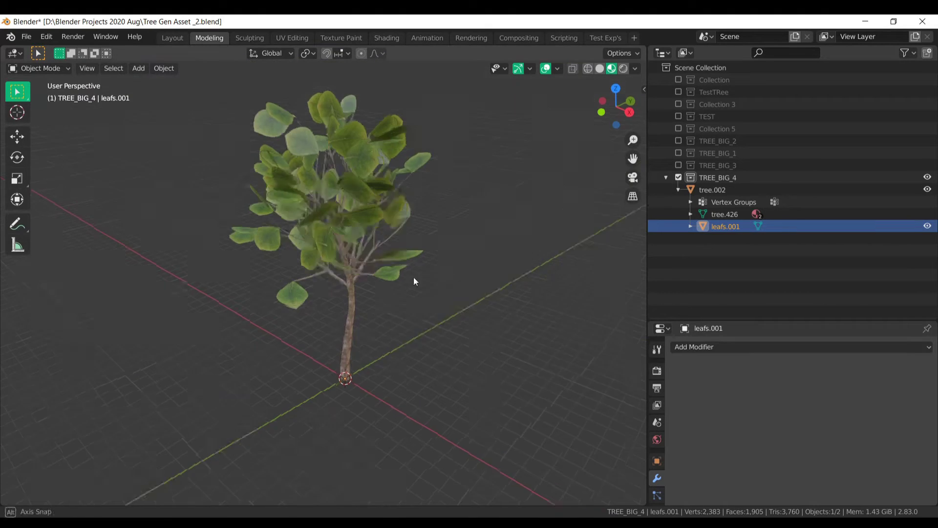
left_click(413, 276)
key("shift+space")
Step: Delete the tree's vertex group 'Group' and rename tree.002 to TREE_BIG_LOD0
key("g")
middle_click_drag(423, 391, 479, 330)
left_click(480, 330)
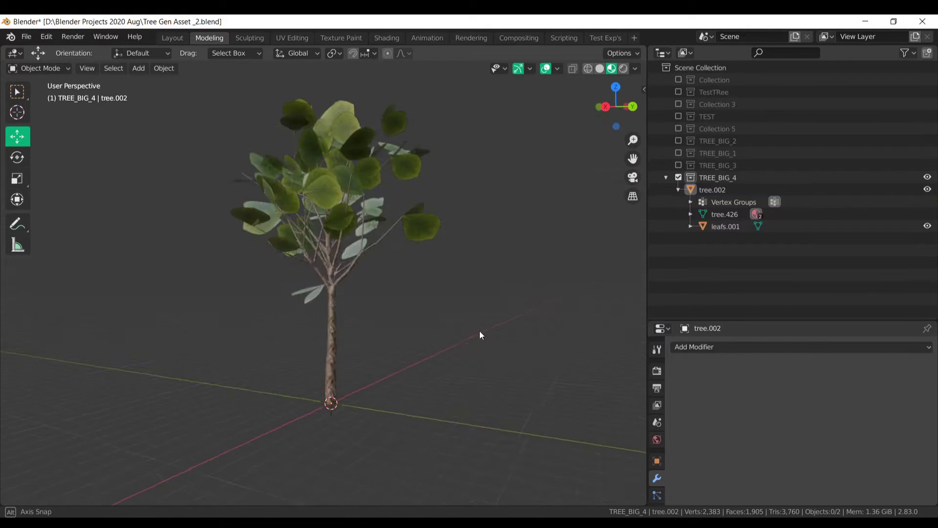
left_click(707, 206)
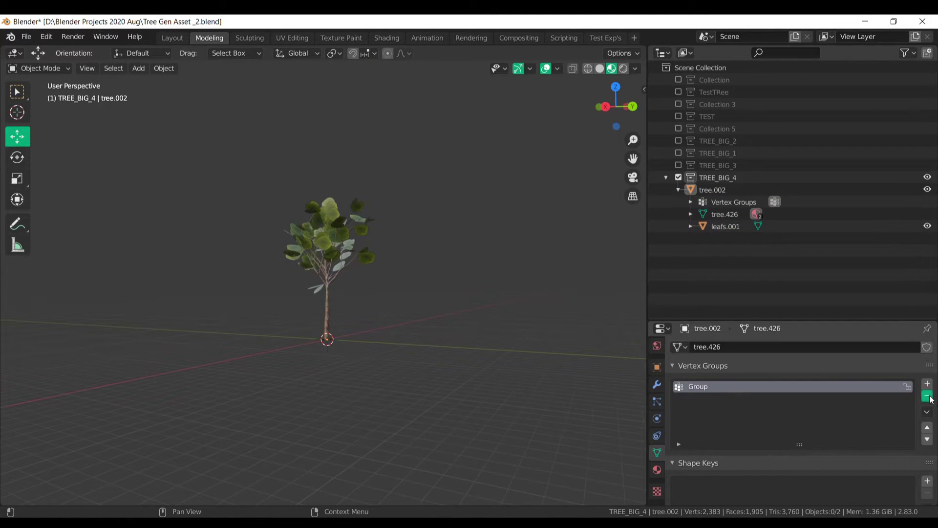
left_click(927, 396)
scroll(487, 318, "up", 5)
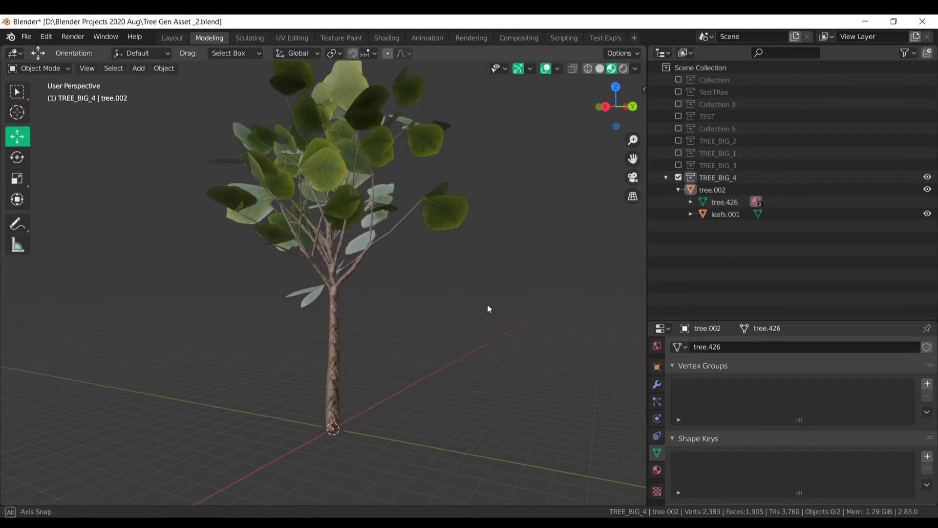
left_click(678, 189)
double_click(713, 190)
type("TREE_BIG_LOD0")
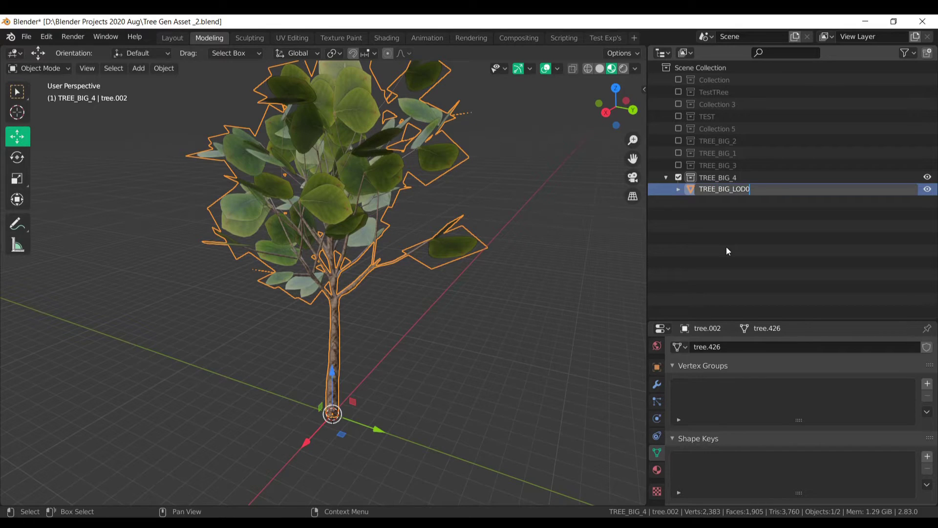
key("Return")
Step: Duplicate the tree twice, naming the copies TREE_BIG_LOD1 and TREE_BIG_LOD2
middle_click_drag(373, 372, 405, 310)
key("shift+d")
key("shift+d")
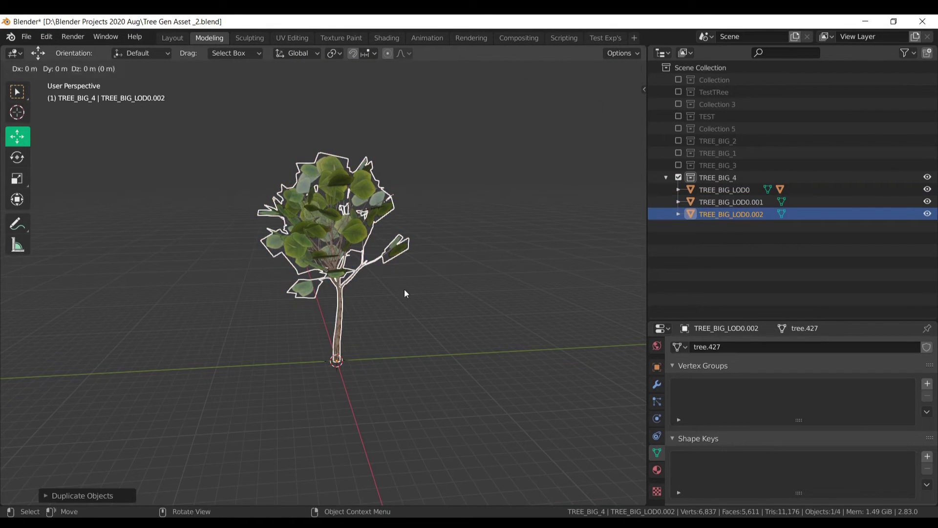
double_click(732, 201)
key("Return")
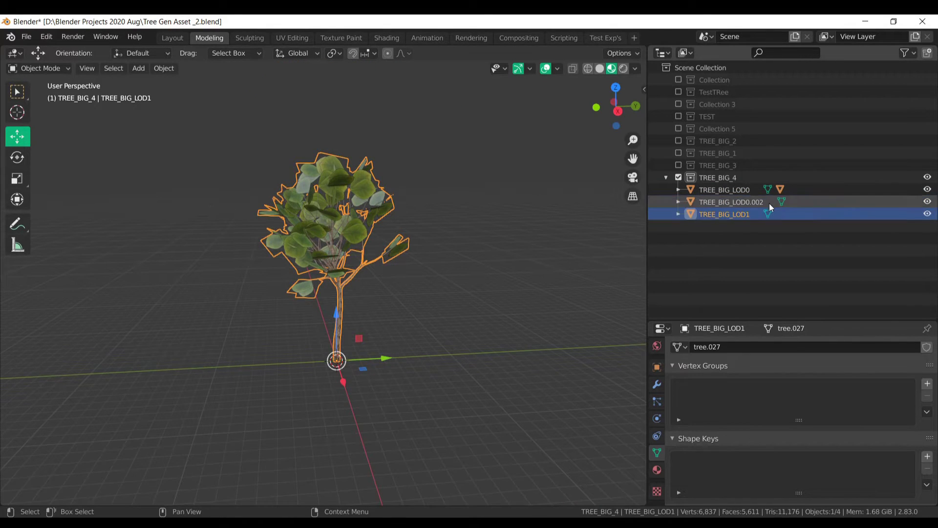
double_click(772, 201)
type("2")
key("Return")
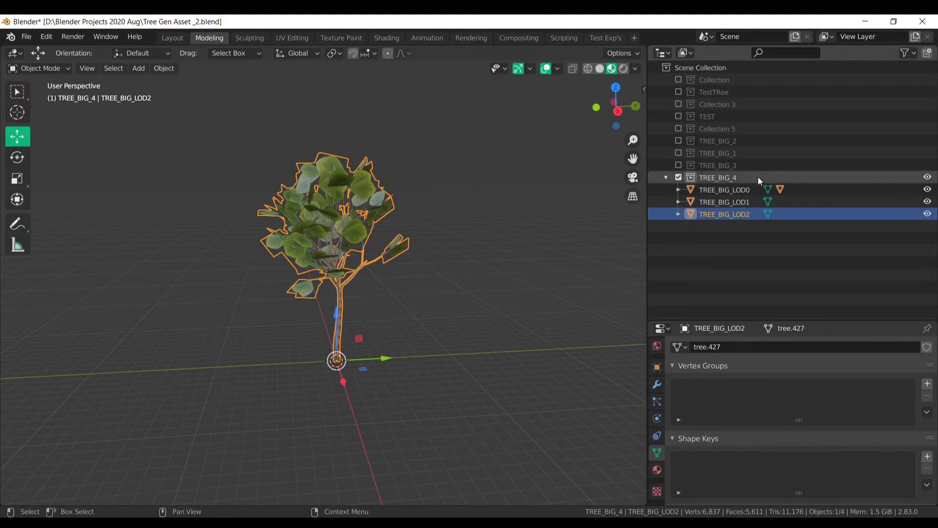
Step: Add a Decimate modifier to TREE_BIG_LOD1 and apply it, with LOD0 and LOD2 hidden
left_click(723, 201)
left_click(656, 384)
left_click(708, 346)
left_click(686, 174)
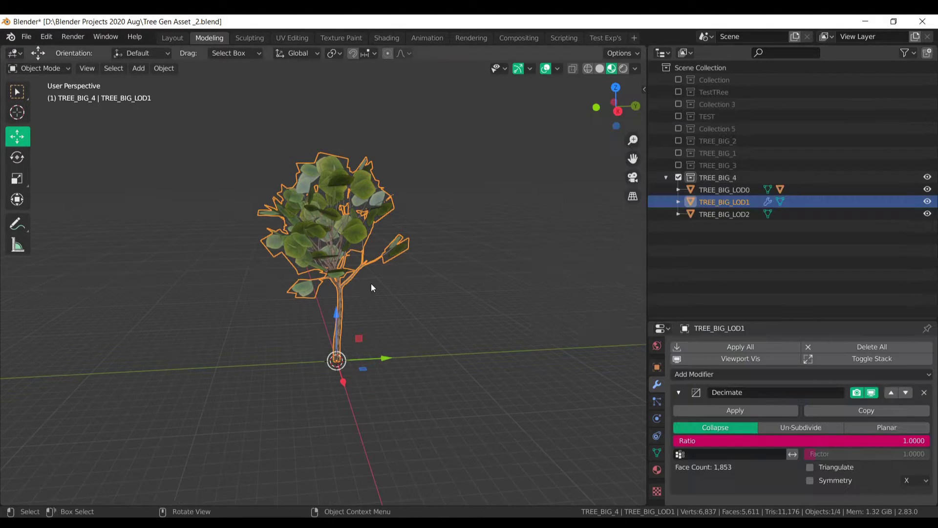
middle_click_drag(371, 282, 379, 311)
scroll(379, 312, "up", 3)
left_click(927, 189)
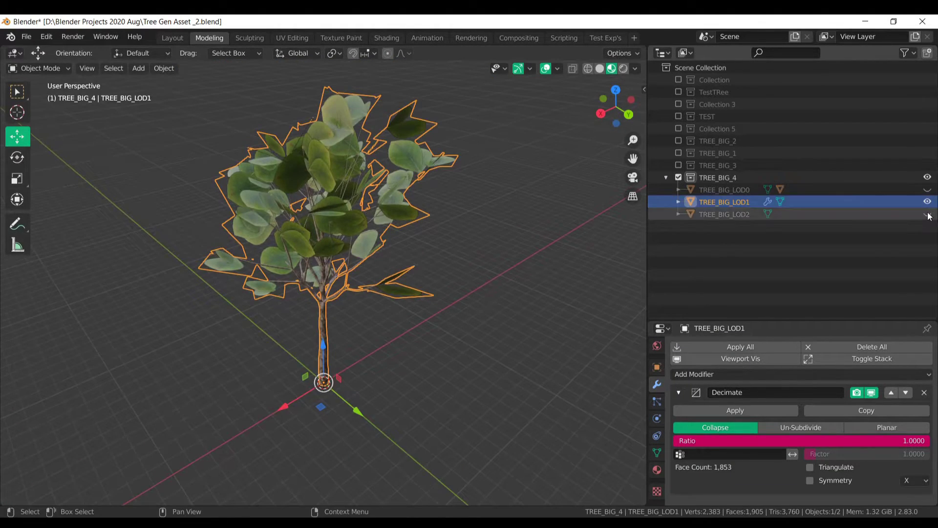
left_click(927, 214)
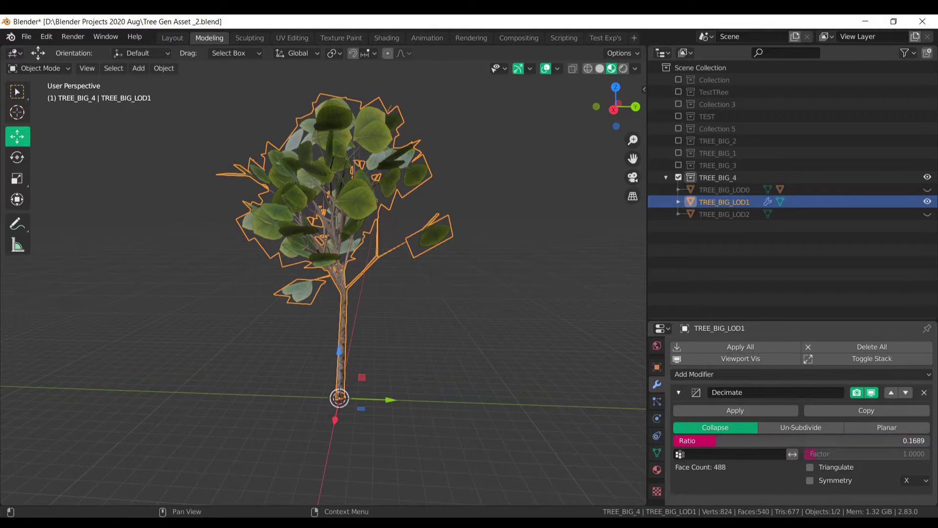
left_click(716, 409)
Step: Decimate TREE_BIG_LOD2 with a much lower ratio and apply it
left_click(831, 251)
left_click(723, 213)
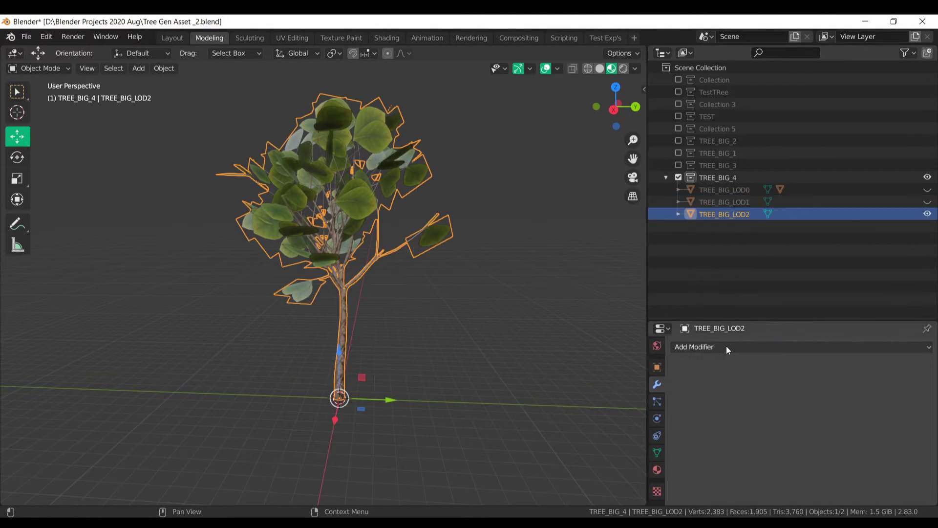
left_click(727, 346)
left_click(687, 174)
left_click_drag(801, 440, 684, 440)
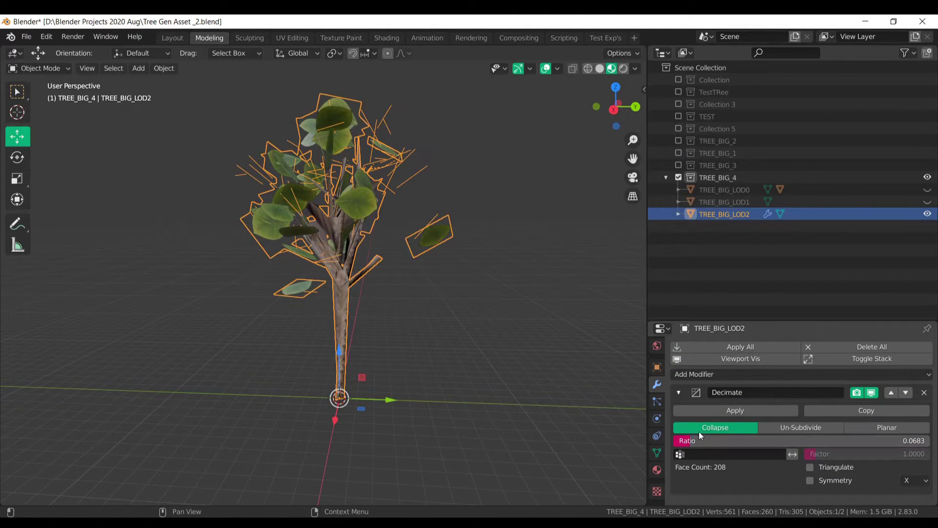
left_click(735, 410)
Step: Unhide all three LOD trees, select them together and save the file
middle_click_drag(500, 336, 562, 335)
left_click(927, 202)
left_click(927, 189)
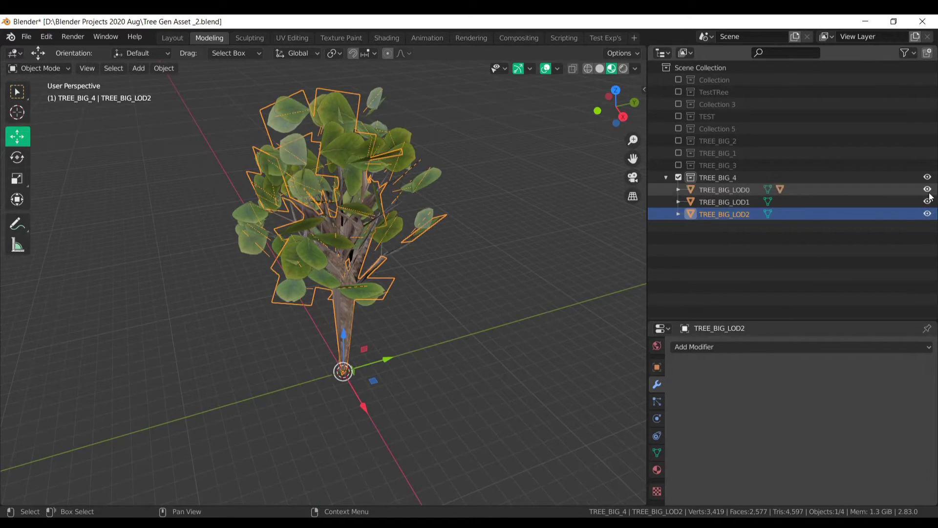
left_click(713, 190, "shift")
middle_click_drag(388, 338, 345, 290)
key("ctrl+s")
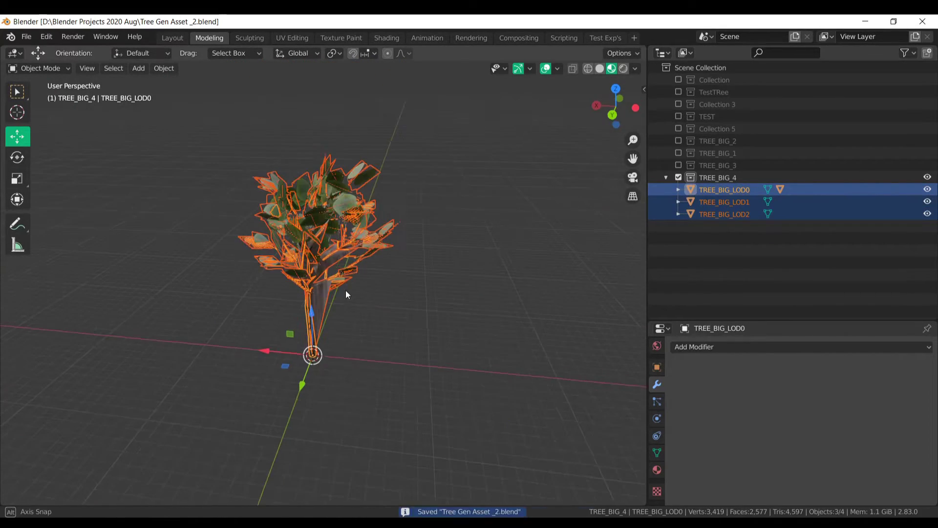
key("F4")
Step: Create a TERRAIN TREE ASSETS folder in the FBX export dialog and export the trees there as TREE_BIG_4.fbx
mouse_move(395, 288)
mouse_move(386, 361)
left_click(476, 435)
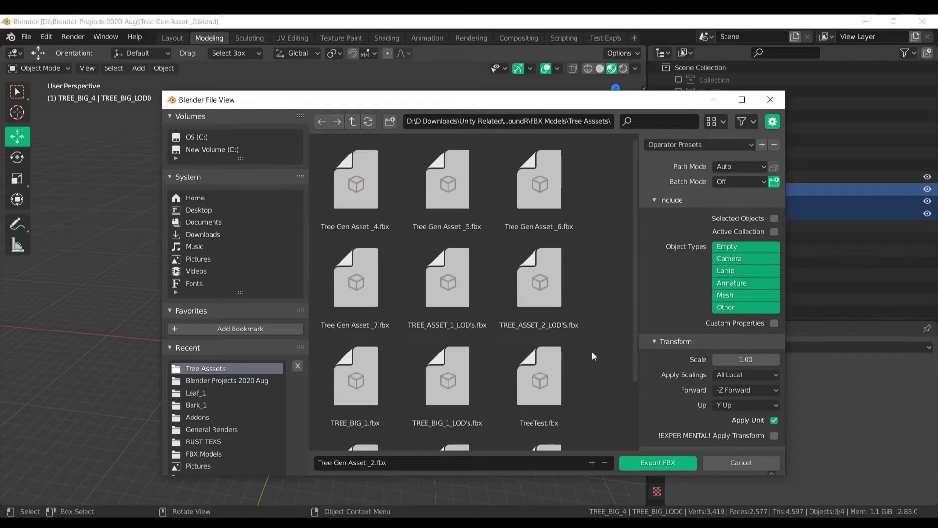
right_click(600, 303)
left_click(571, 407)
type("TERRAIN TREE ASSETS")
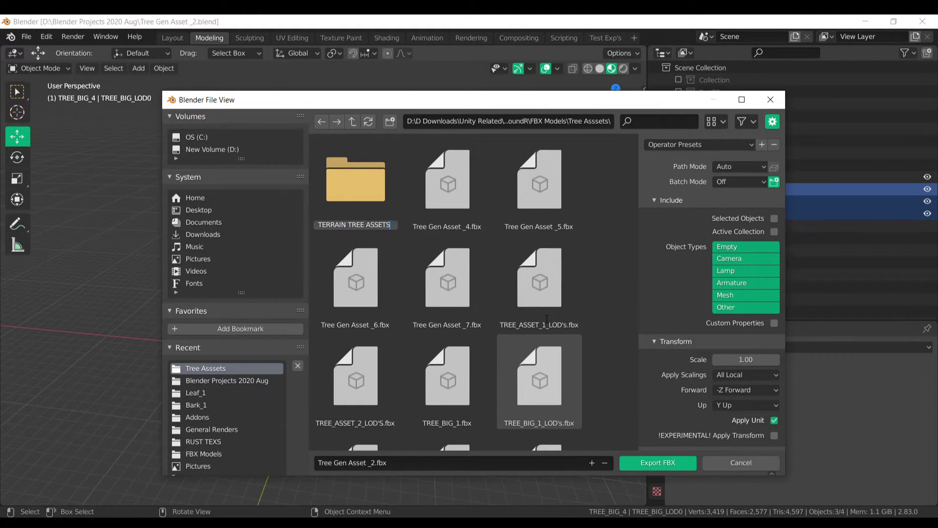
key("Return")
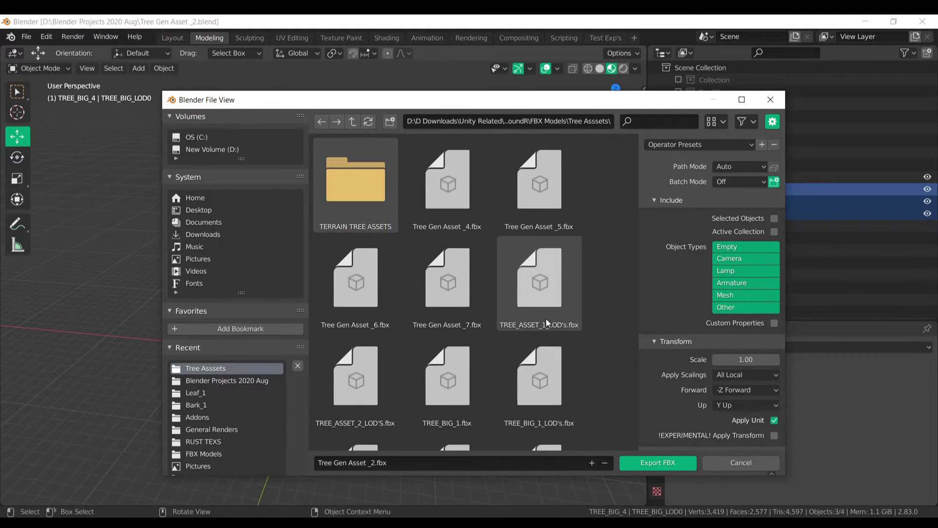
key("Return")
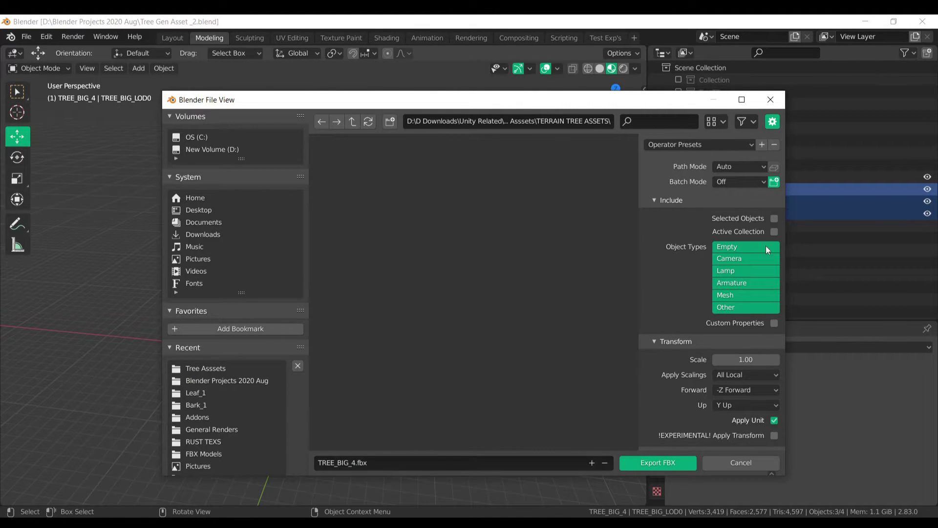
scroll(765, 426, "down", 1)
left_click(656, 464)
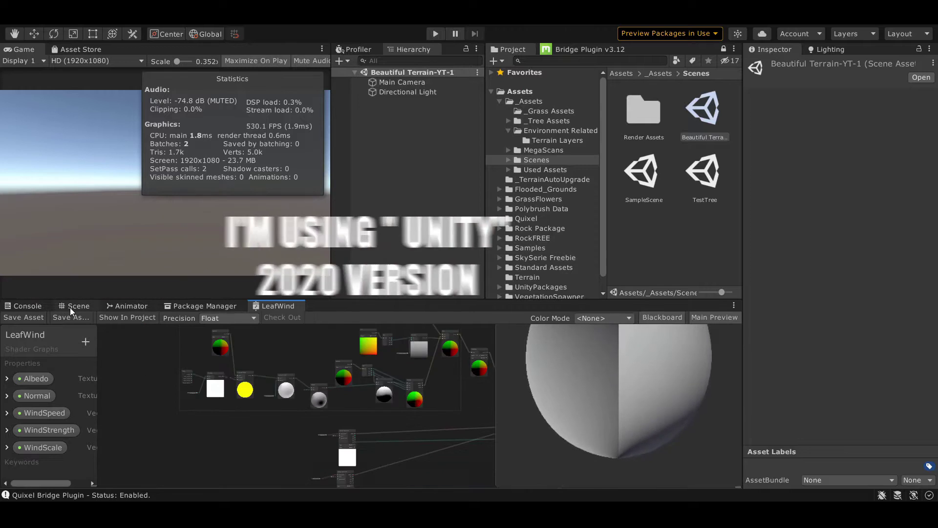
Step: Bring up an enlarged Scene view framing the new terrain
left_click(71, 311)
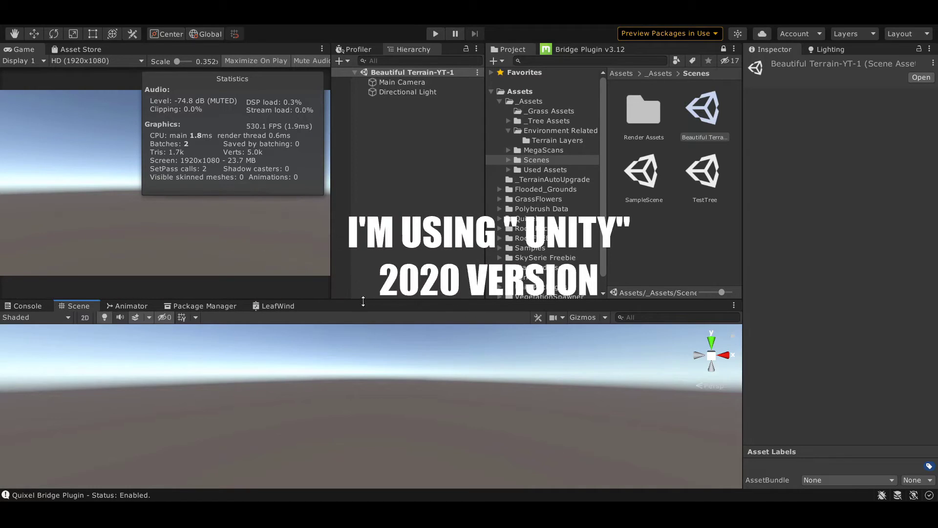
left_click_drag(360, 300, 360, 248)
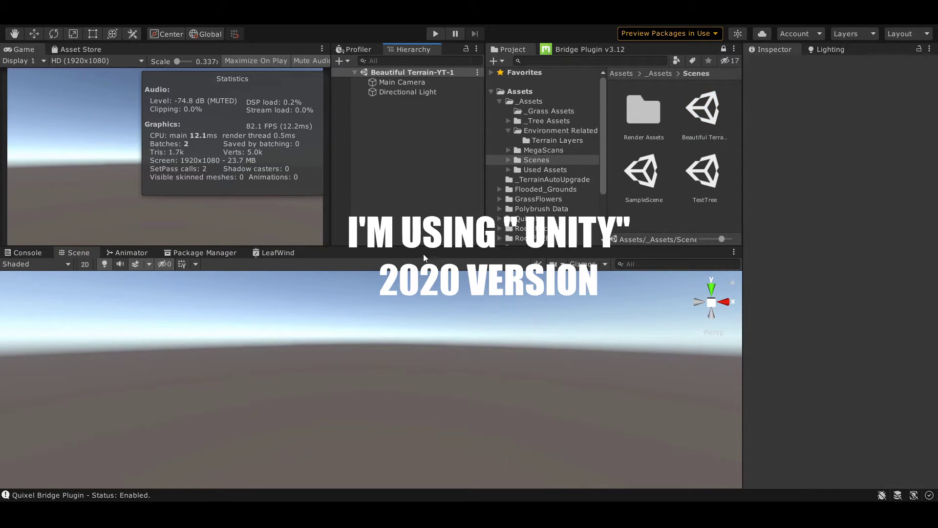
middle_click_drag(473, 373, 538, 476)
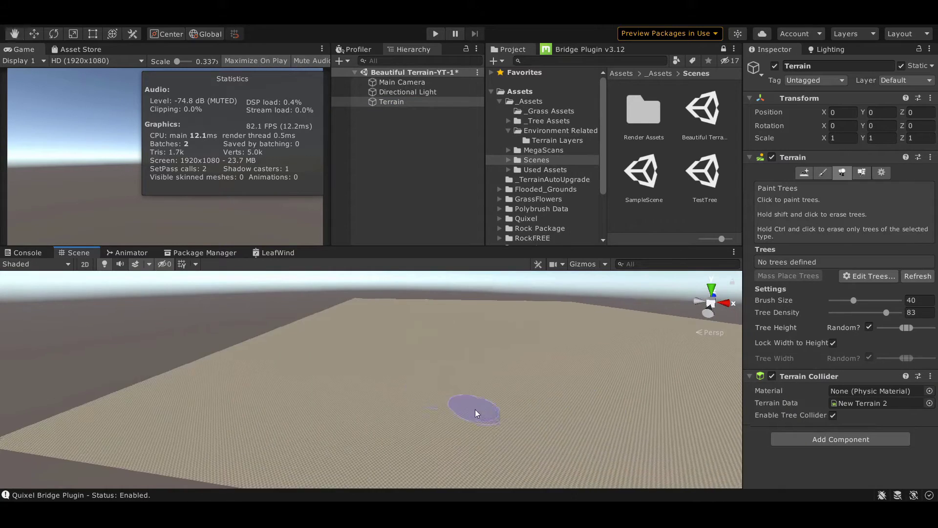
left_click_drag(538, 477, 594, 342, "alt")
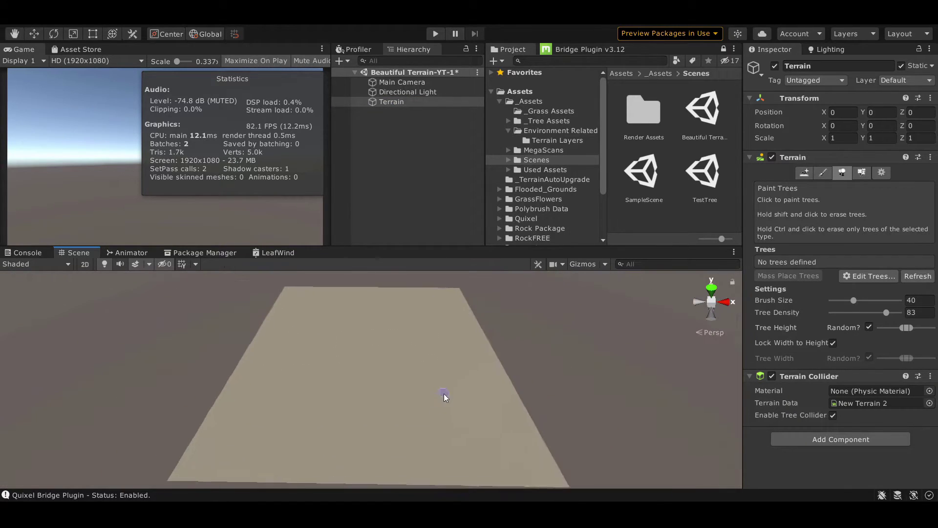
scroll(514, 192, "down", 3)
Step: Make the Cloudymorning 4k HDRI from FreebieHdri the scene's skybox
left_click(535, 207)
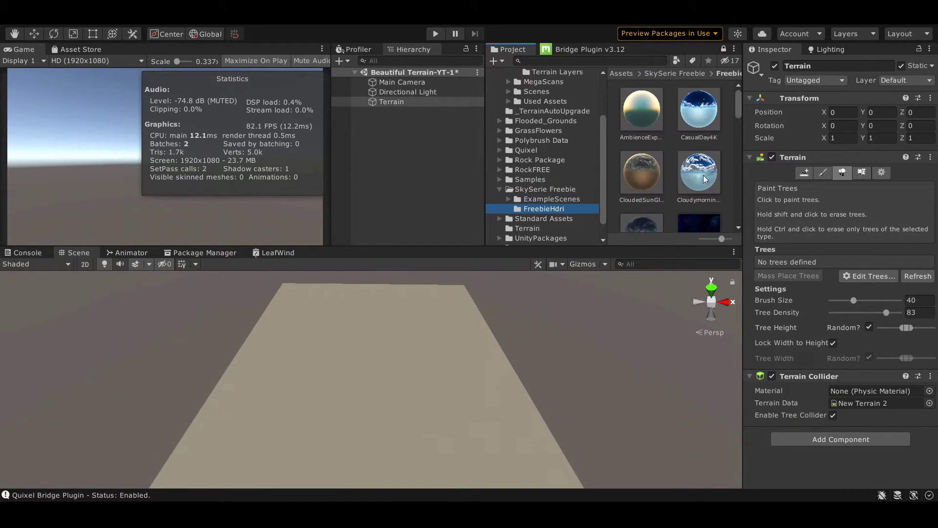
left_click(695, 171)
scroll(695, 171, "up", 2)
left_click_drag(695, 170, 445, 405)
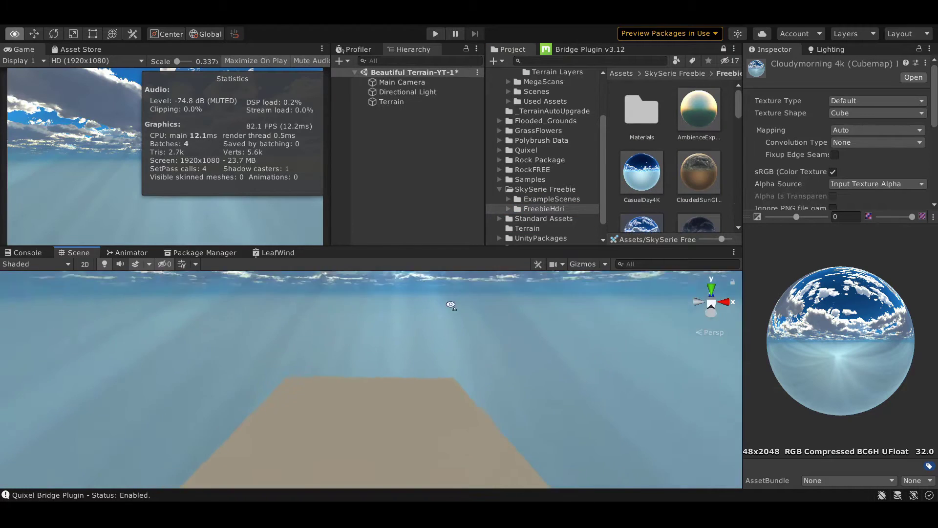
Step: Select the Main Camera and create a new lighting settings asset
left_click(453, 415)
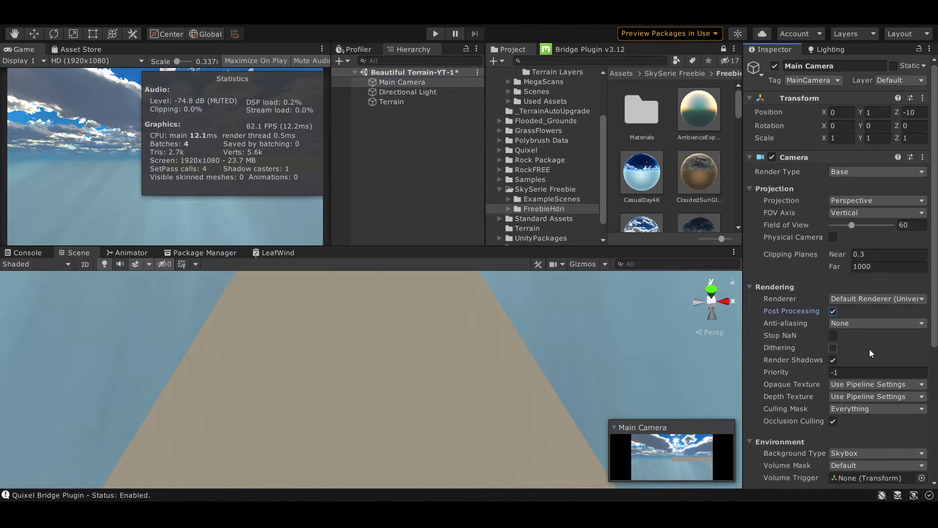
scroll(837, 256, "down", 5)
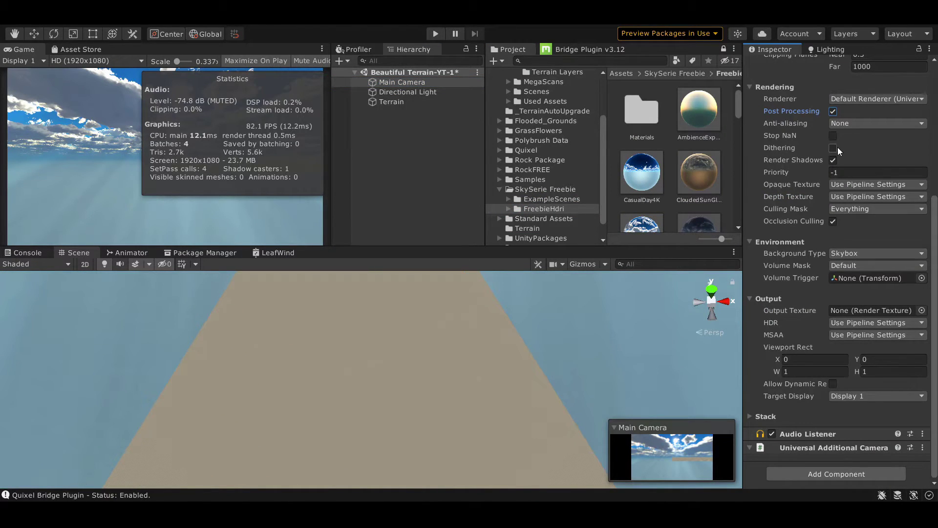
scroll(825, 151, "up", 5)
left_click(831, 49)
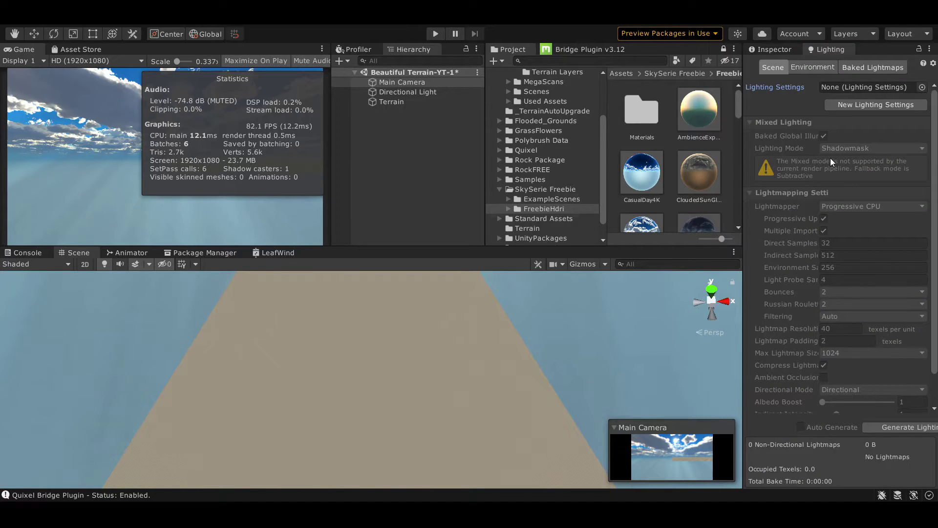
left_click(876, 104)
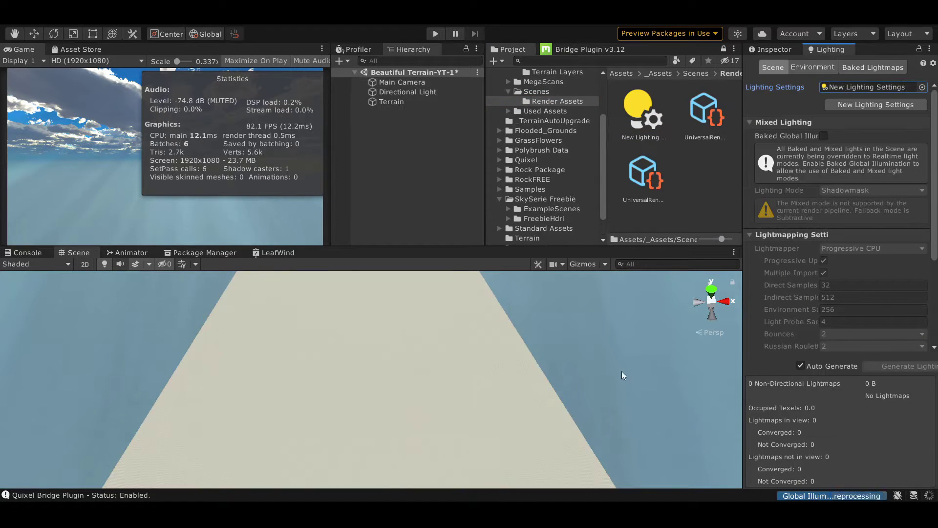
Step: Add a cube scaled to 2 on Y and give it the orange Cube Mat material
mouse_move(623, 375)
right_mouse_down()
mouse_move(528, 344)
mouse_move(368, 344)
right_mouse_up()
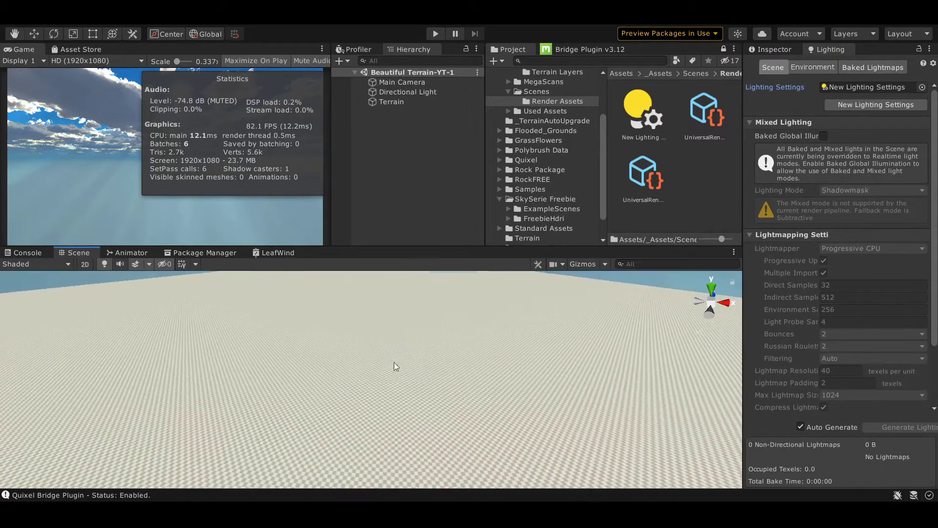
right_click_drag(367, 344, 366, 389)
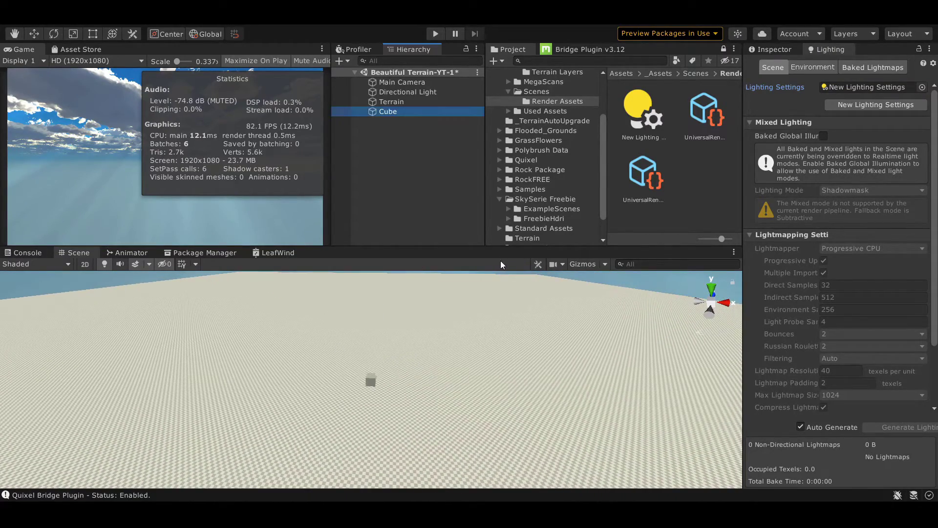
key("f")
key("w")
key("r")
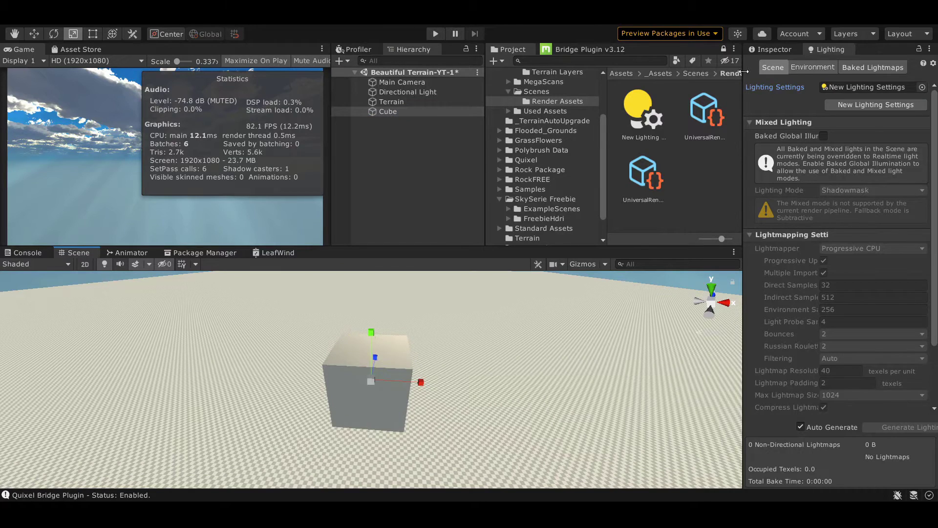
left_click(775, 49)
double_click(881, 138)
type("2")
scroll(523, 114, "up", 3)
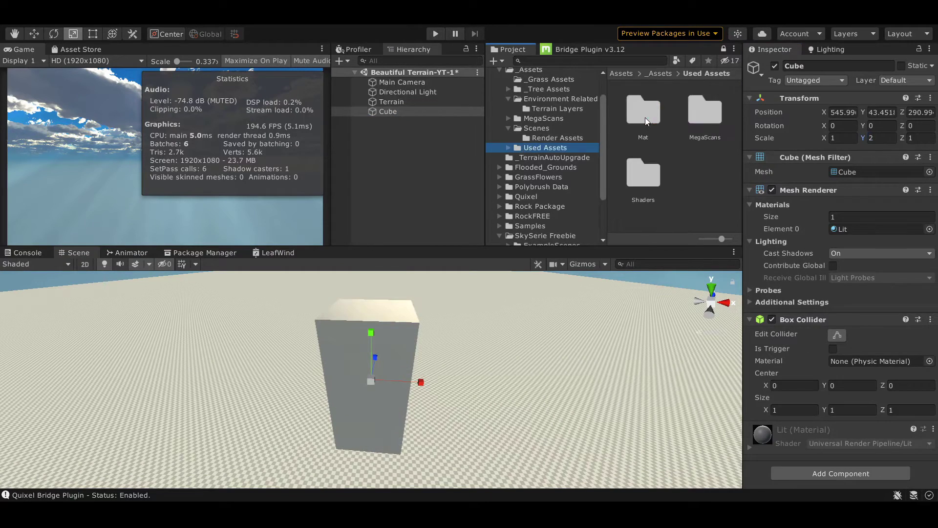
double_click(645, 117)
left_click_drag(639, 108, 366, 376)
Step: Select the Directional Light and look straight down on the flat terrain
scroll(507, 379, "down", 5)
scroll(454, 344, "down", 5)
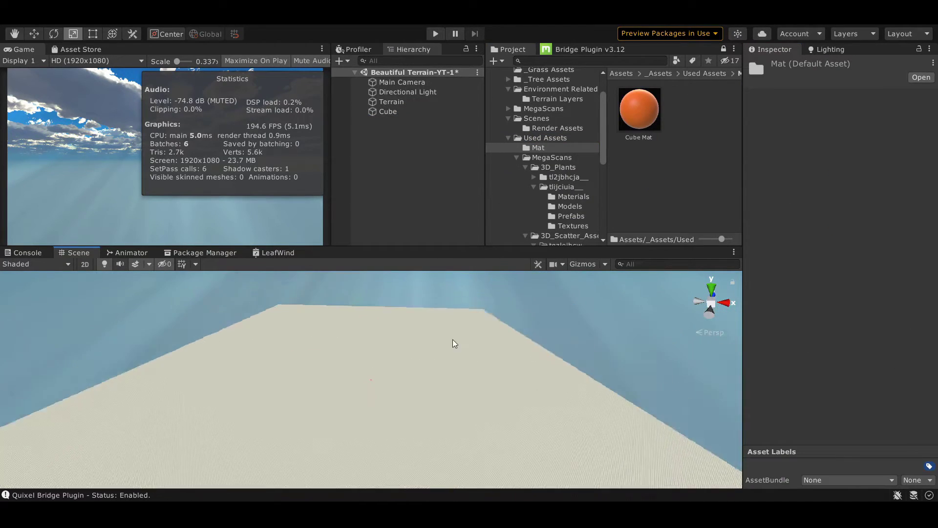
scroll(432, 325, "down", 3)
scroll(375, 402, "down", 3)
scroll(375, 402, "up", 4)
left_click(408, 92)
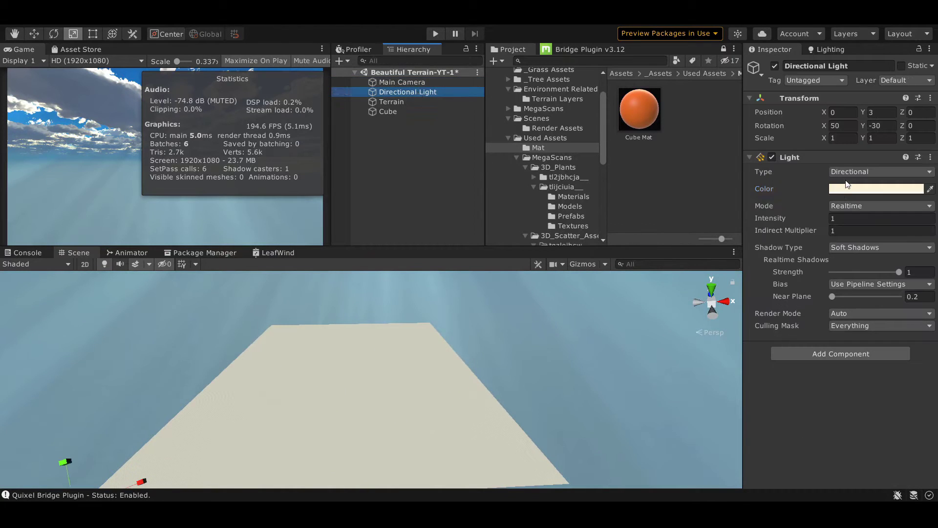
scroll(419, 350, "up", 2)
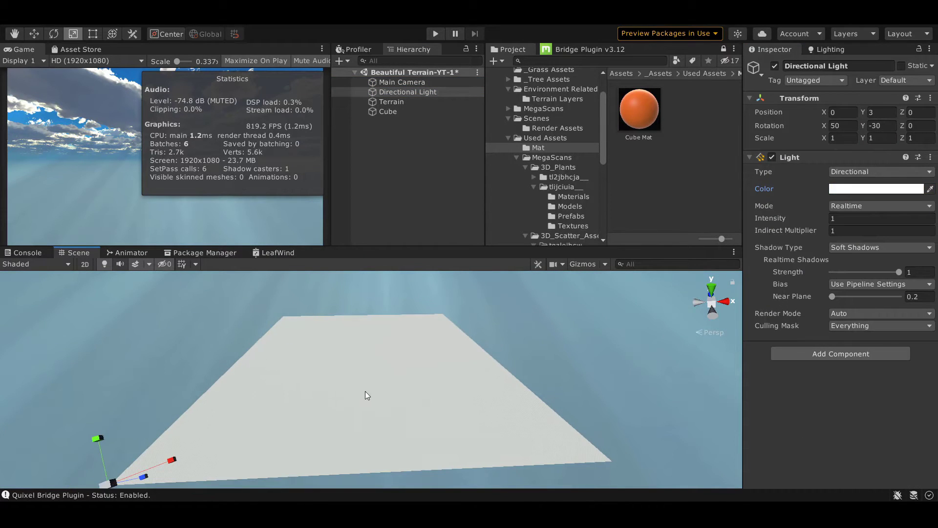
left_click_drag(400, 374, 475, 367, "alt")
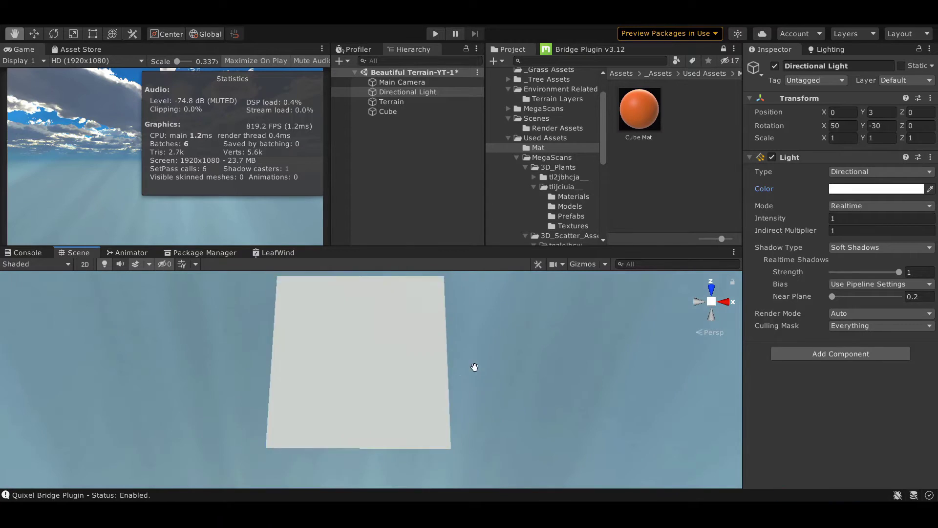
Step: Select the terrain, switch to Raise or Lower Terrain with a soft brush, and raise bumps along its edges
left_click(416, 102)
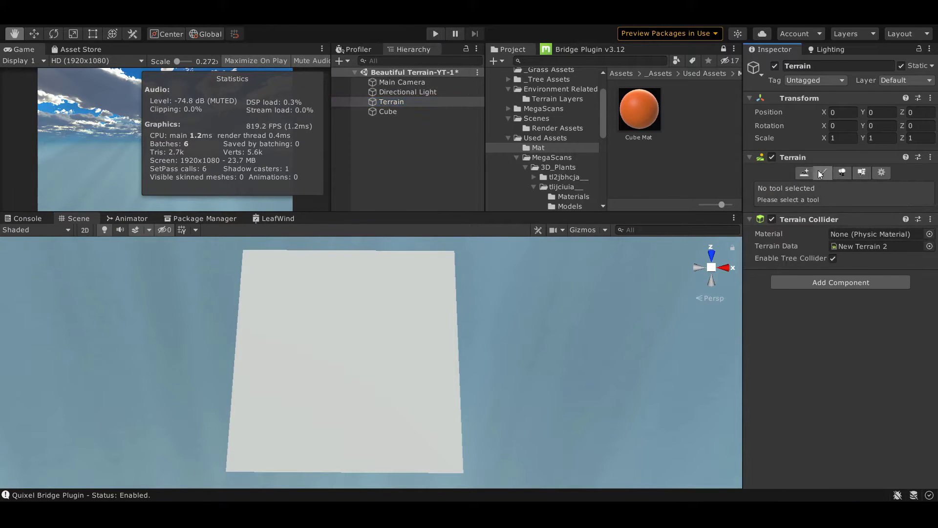
left_click(821, 173)
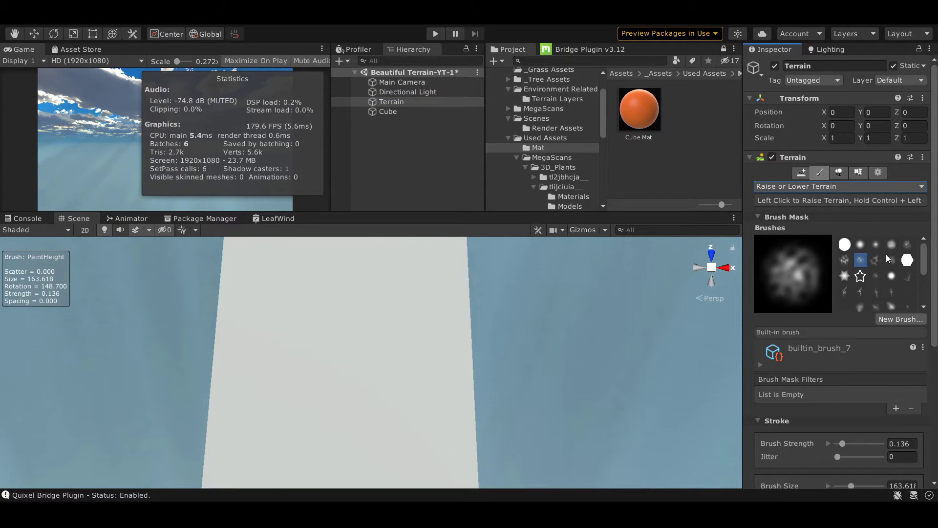
left_click(891, 244)
middle_click_drag(337, 317, 351, 338)
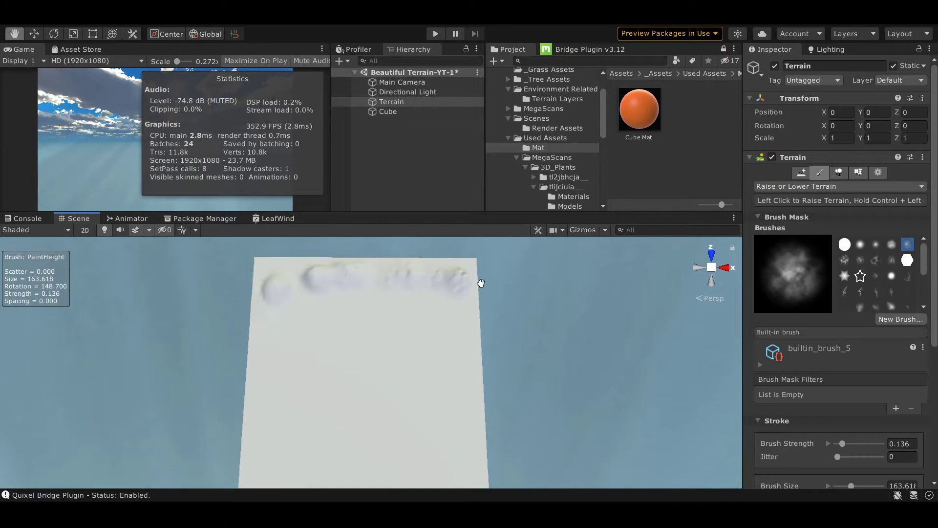
left_click_drag(470, 298, 477, 439)
left_click(476, 464)
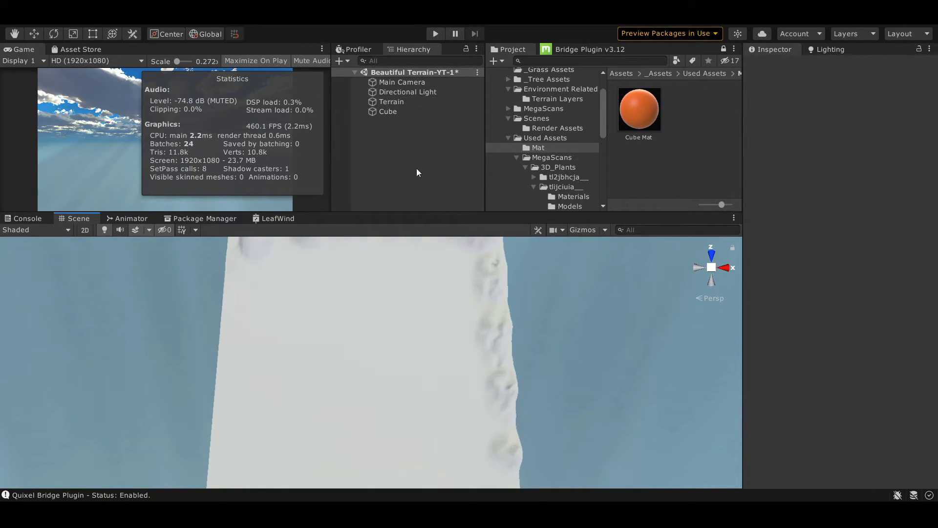
left_click(482, 428)
left_click_drag(463, 397, 438, 409)
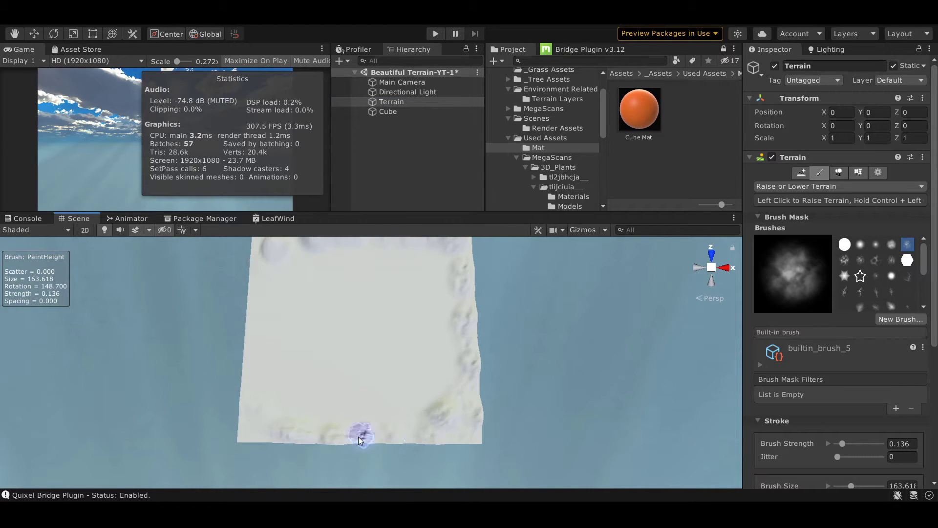
Step: Raise a tall peak in the terrain's middle with the canyon-shaped terrain stamp
right_click_drag(359, 440, 332, 280)
right_click_drag(281, 417, 250, 352)
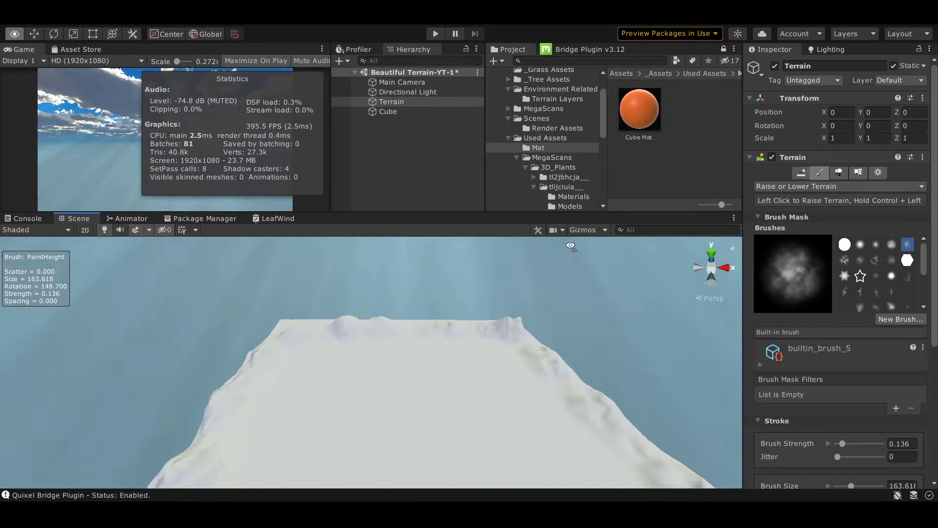
mouse_move(355, 311)
right_mouse_down()
mouse_move(470, 437)
mouse_move(405, 456)
mouse_move(462, 430)
right_mouse_up()
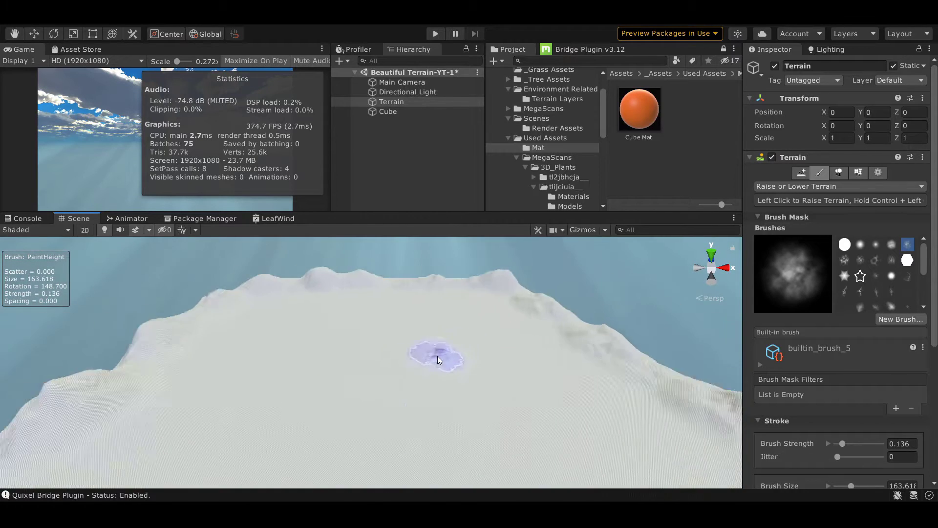
right_click_drag(461, 430, 691, 356)
scroll(879, 273, "down", 2)
left_click(892, 254)
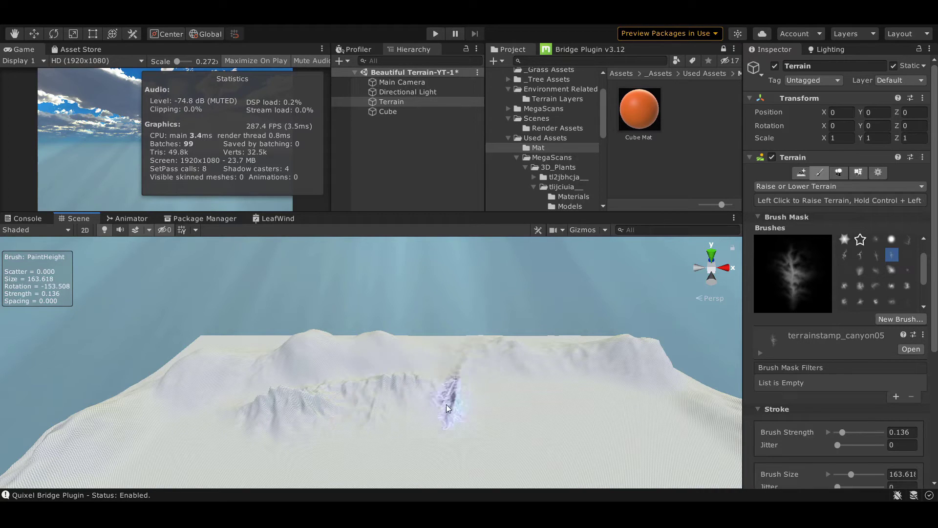
scroll(483, 366, "up", 3)
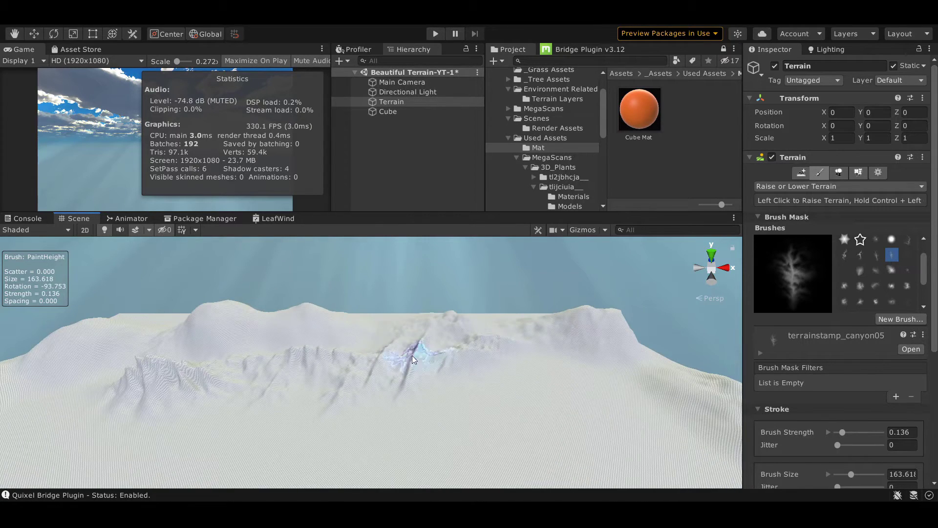
left_click_drag(401, 348, 405, 333)
Step: Switch to the flat mountain stamp and rotate it to about -110°
key("comma")
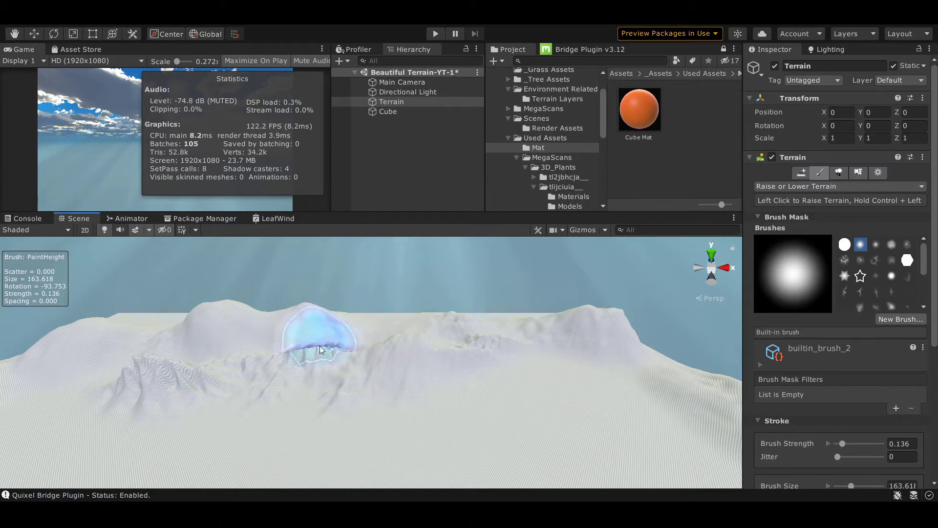
scroll(324, 323, "up", 3)
right_click_drag(554, 387, 537, 440)
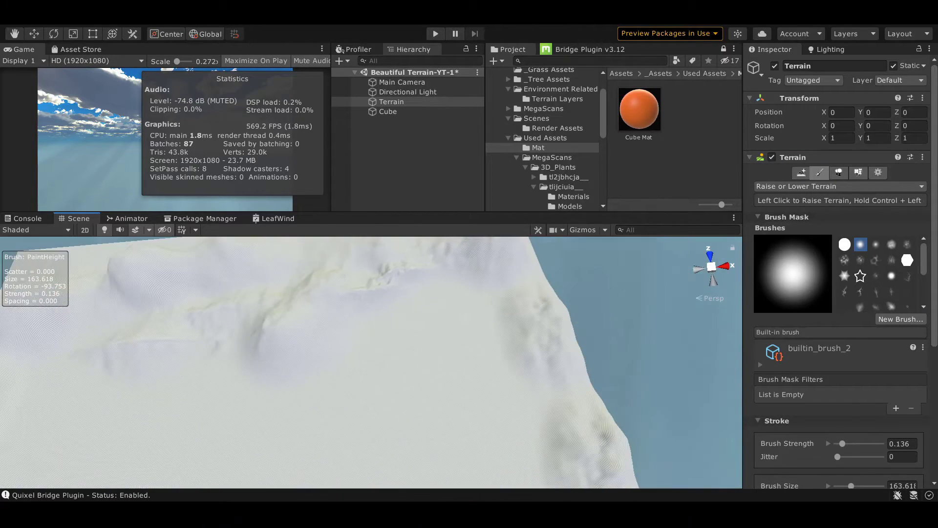
scroll(565, 372, "down", 5)
key("period")
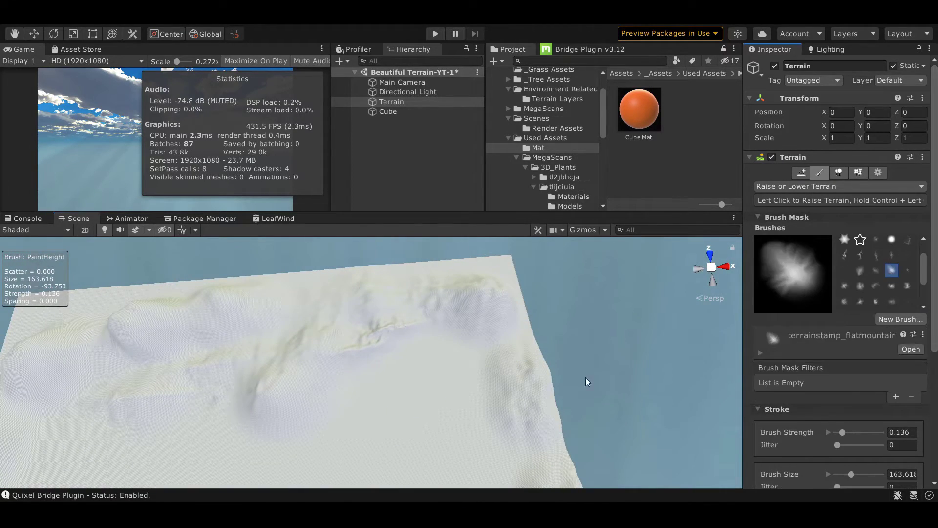
right_click_drag(454, 412, 459, 361)
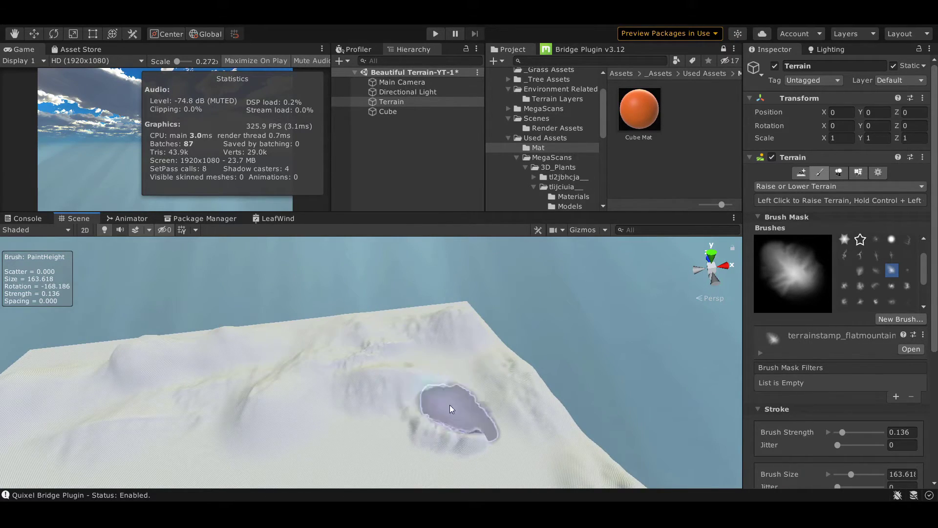
right_click_drag(451, 409, 410, 367)
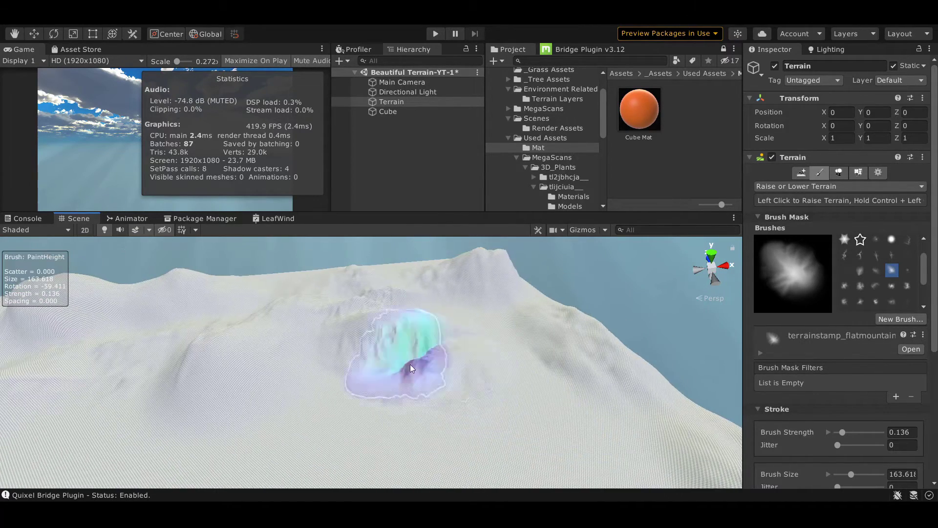
scroll(411, 367, "down", 3)
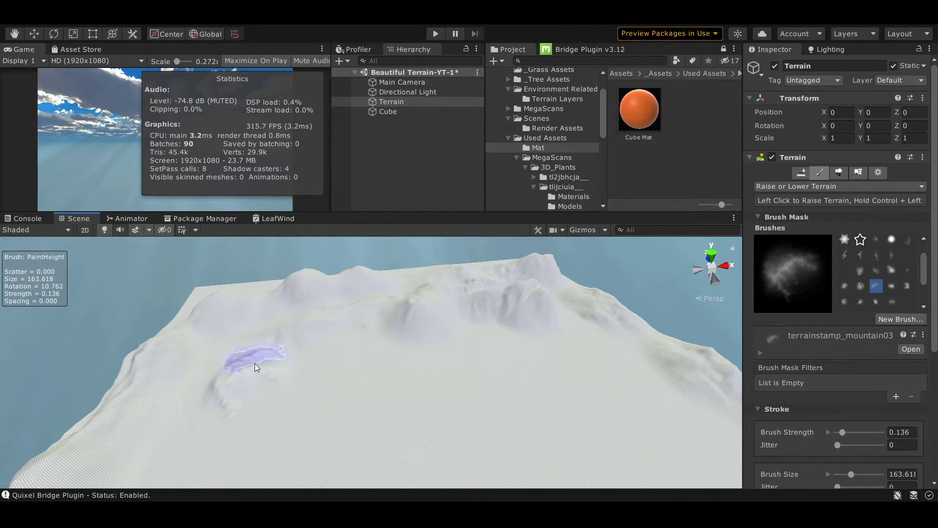
mouse_move(213, 394)
right_mouse_down()
mouse_move(324, 302)
mouse_move(412, 299)
right_mouse_up()
scroll(457, 347, "up", 3)
Step: Choose the terrainstamp_mountain02 stamp and move in close on the mountain edge
scroll(878, 280, "down", 2)
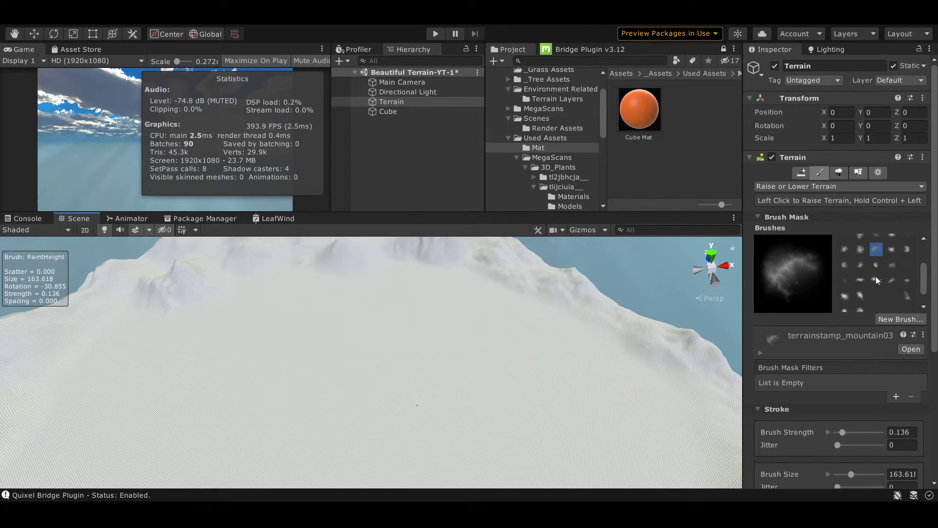
left_click(859, 249)
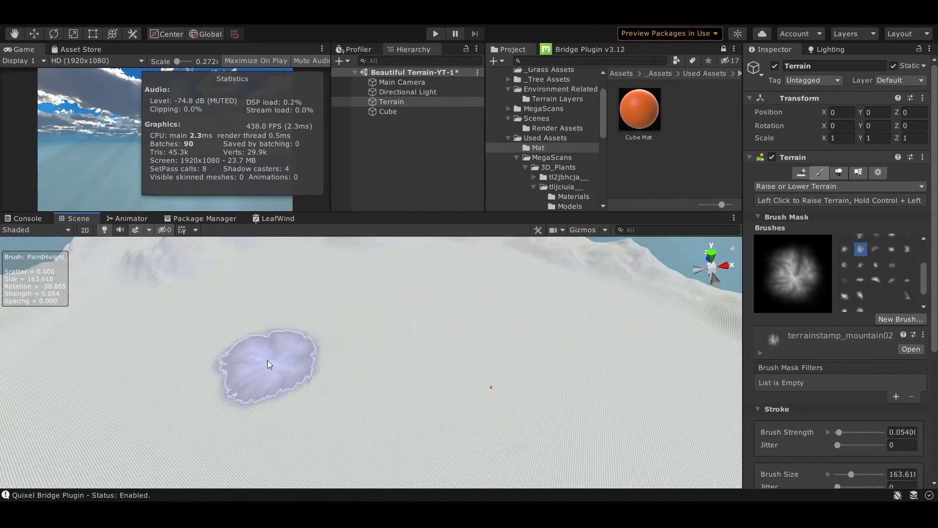
scroll(445, 372, "up", 2)
scroll(226, 331, "down", 4)
right_click_drag(226, 330, 440, 317)
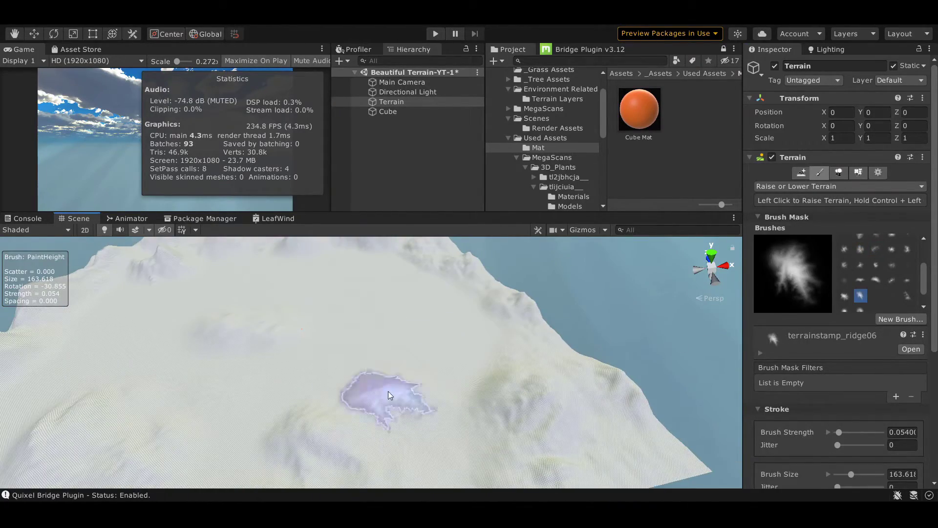
scroll(252, 342, "up", 4)
scroll(889, 275, "down", 1)
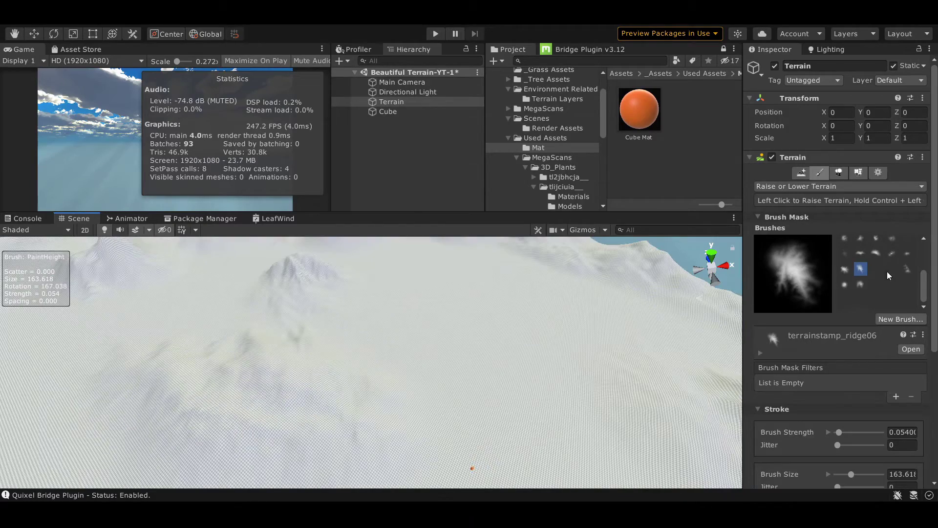
scroll(313, 259, "down", 5)
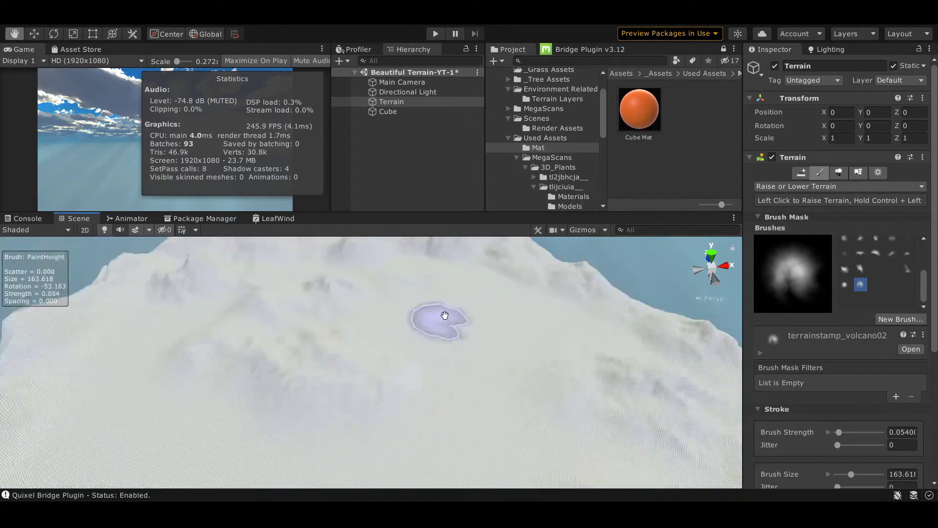
scroll(452, 400, "down", 3)
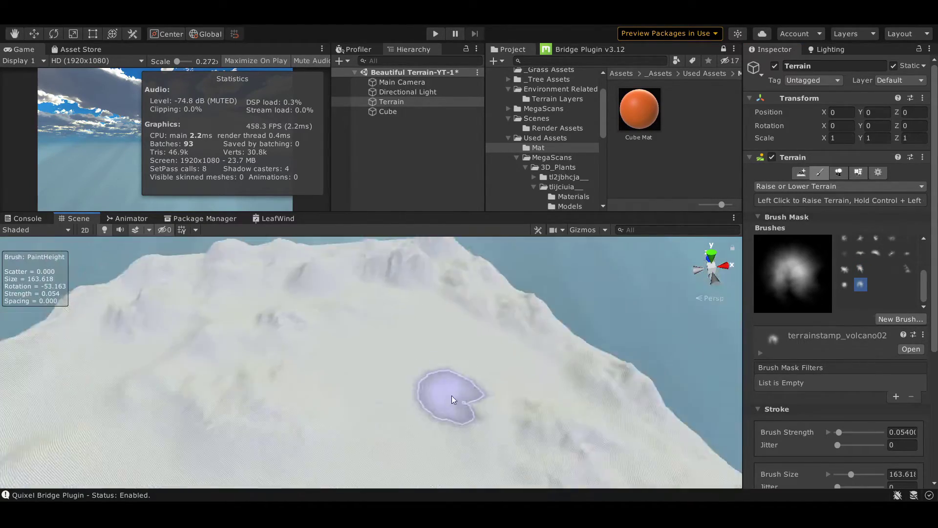
scroll(440, 309, "down", 2)
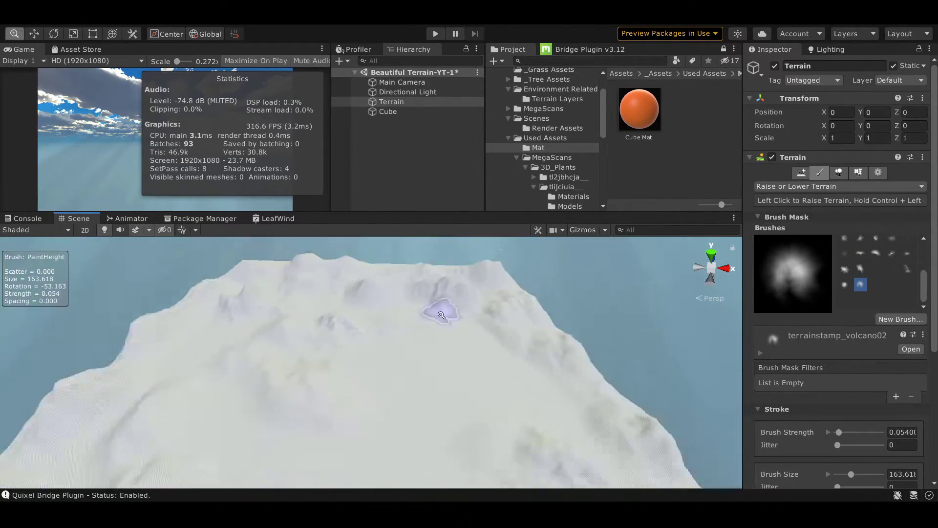
scroll(478, 314, "up", 3)
scroll(413, 364, "up", 2)
scroll(429, 317, "up", 3)
scroll(439, 293, "up", 3)
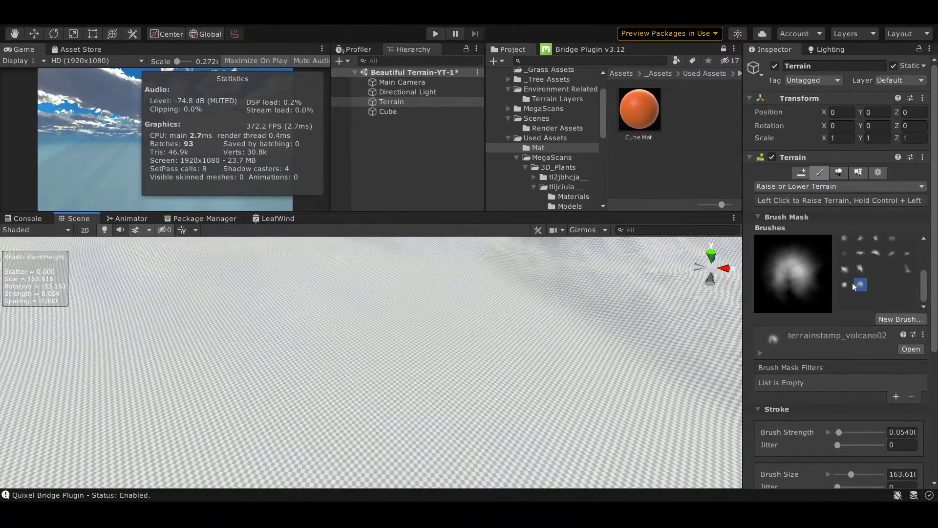
Step: Stamp long ridges with terrainstamp_ridge01, enlarging the brush to about 163 and rotating it to about -137°
left_click(860, 253)
key("d")
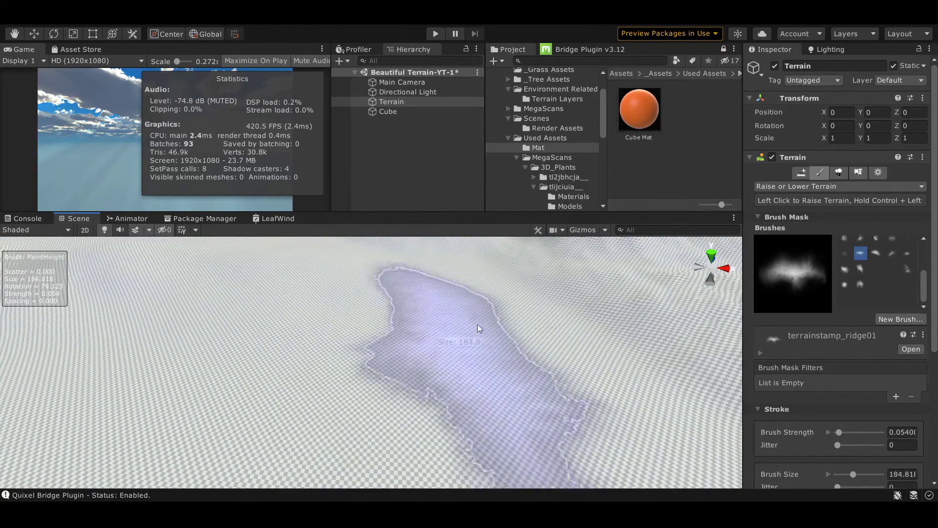
left_click_drag(492, 310, 459, 285)
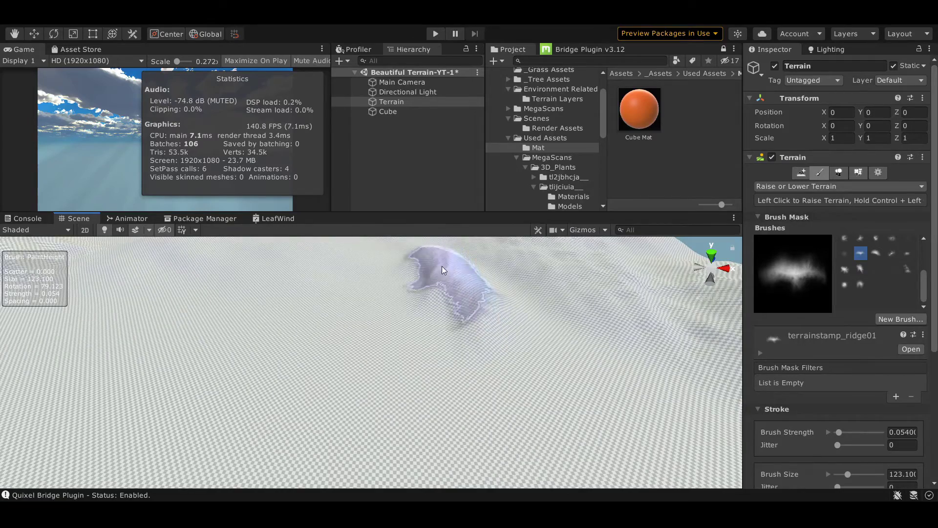
scroll(537, 313, "down", 5)
scroll(495, 346, "down", 3)
key("a")
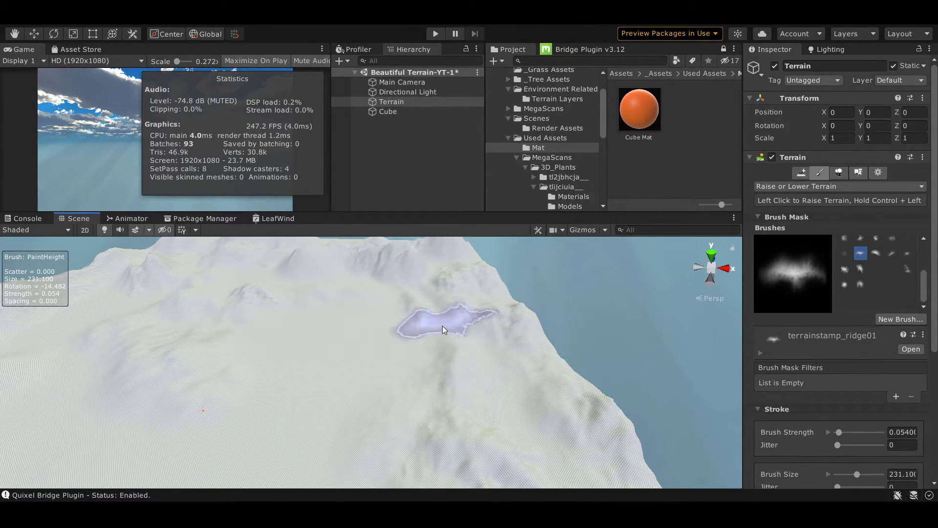
key("d")
scroll(495, 346, "up", 5)
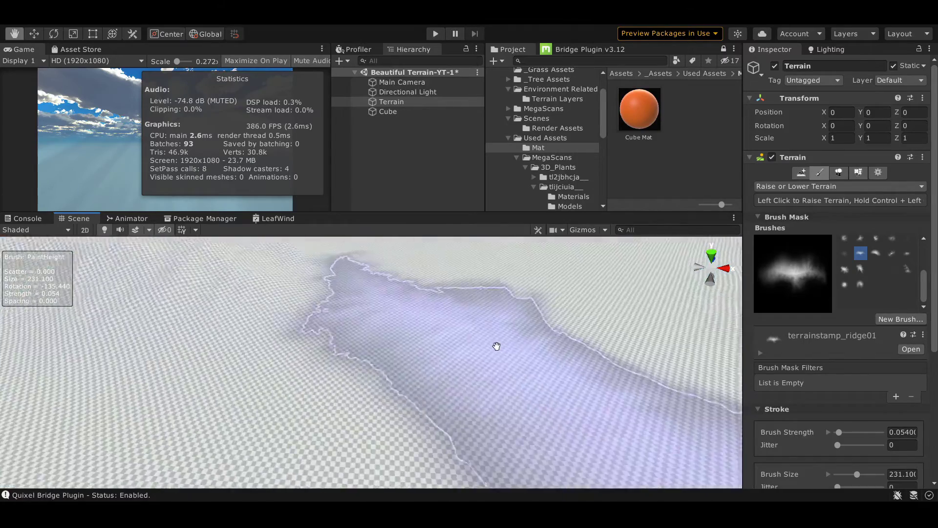
scroll(537, 354, "down", 5)
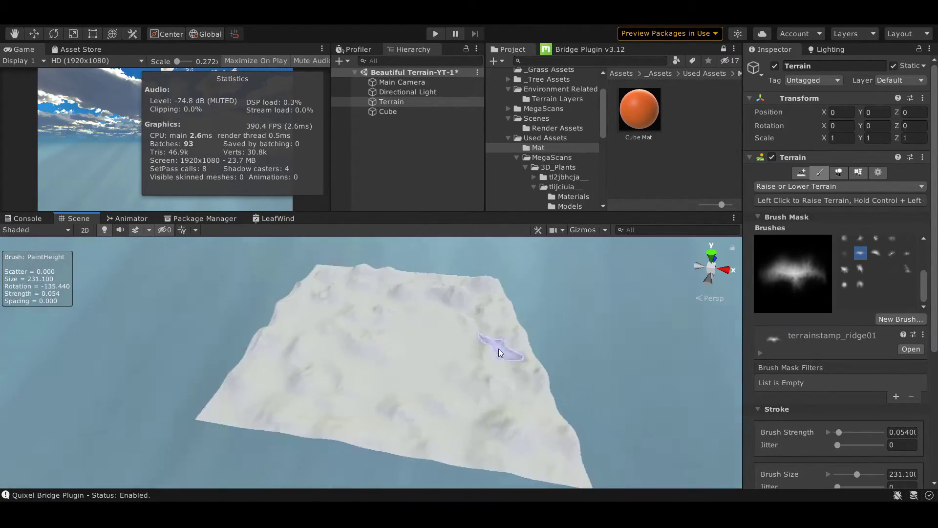
scroll(547, 357, "up", 5)
right_click_drag(510, 345, 866, 285)
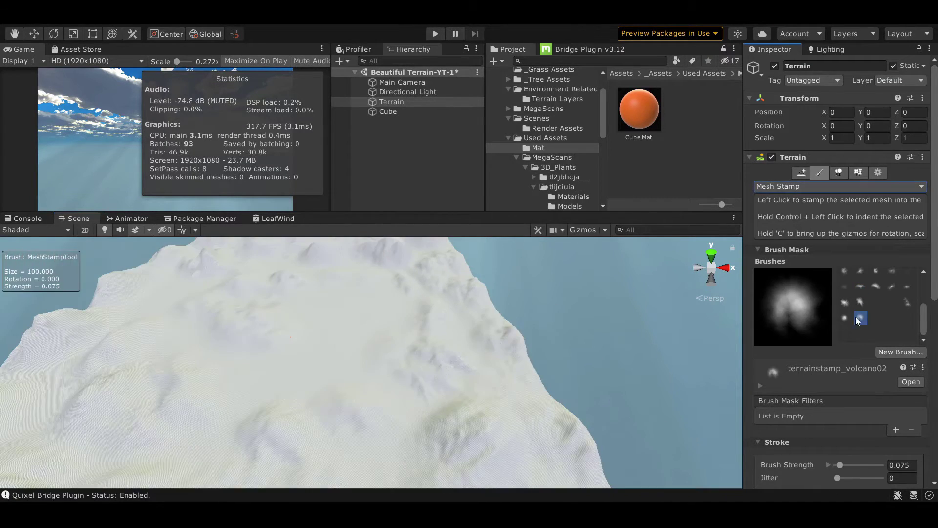
Step: Try several builtin brush shapes, settling on a solid round brush, and shrink its size
scroll(859, 282, "up", 5)
left_click(860, 278)
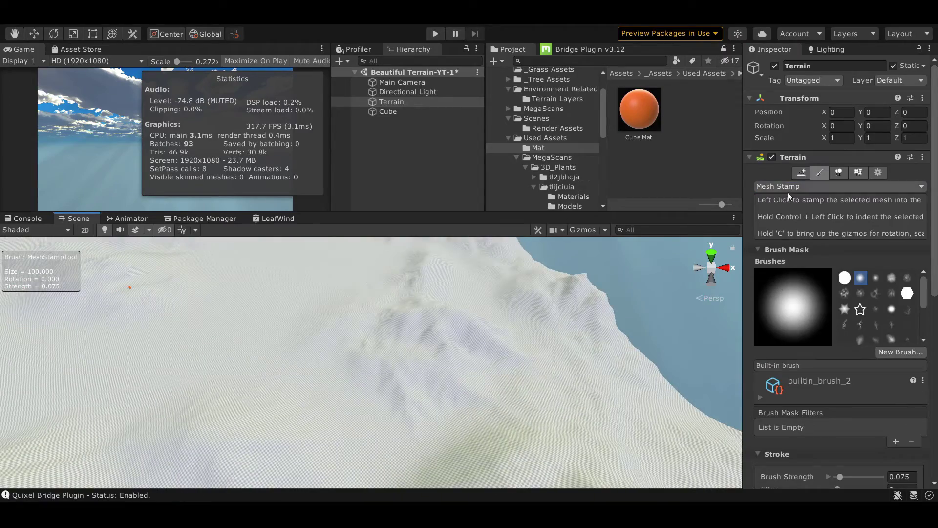
scroll(384, 356, "down", 5)
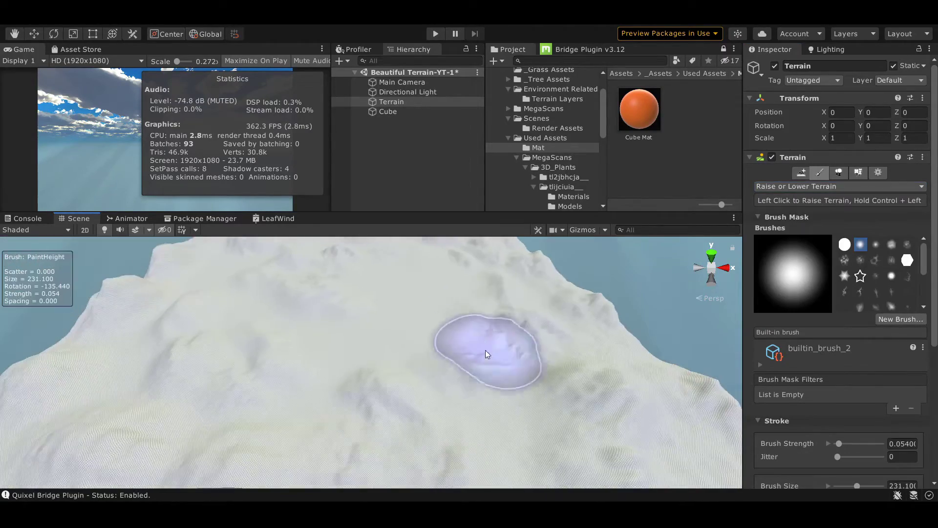
scroll(429, 362, "up", 4)
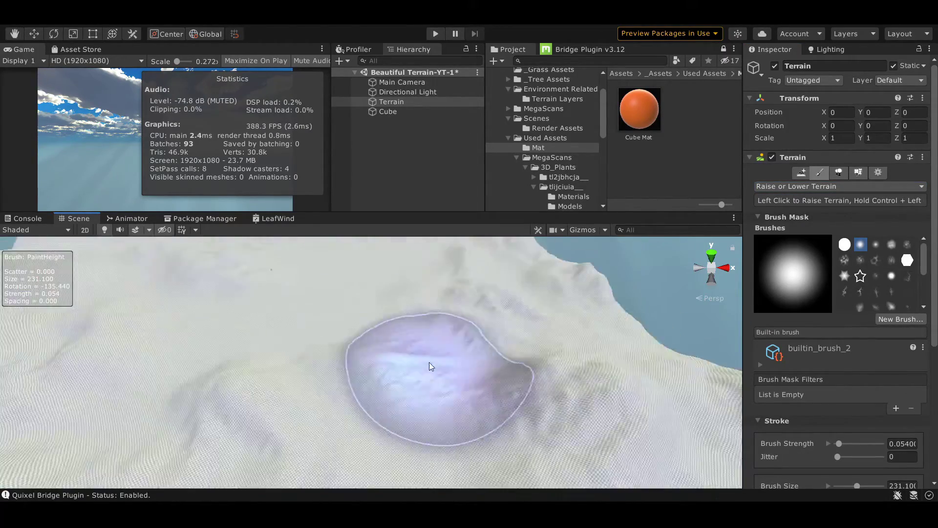
middle_click_drag(429, 362, 449, 375)
scroll(449, 374, "down", 4)
left_click(844, 260)
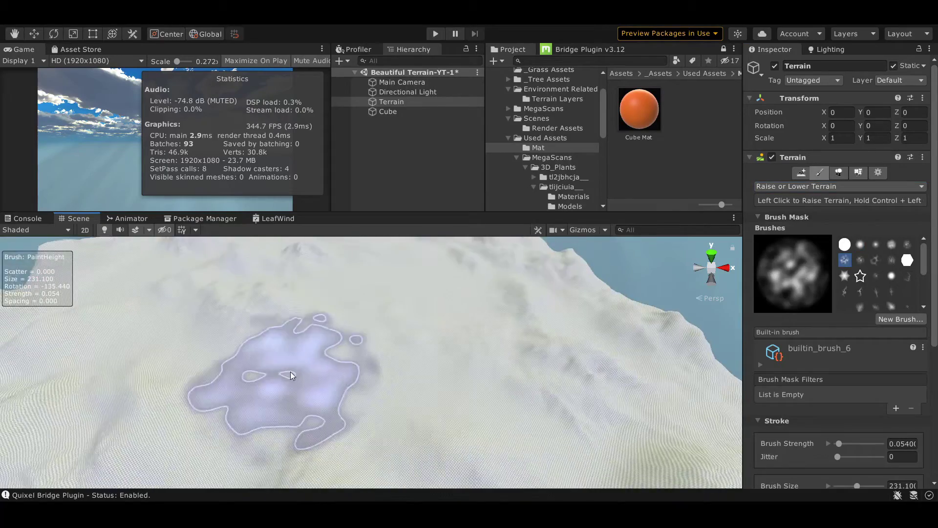
scroll(383, 332, "up", 5)
scroll(383, 331, "down", 4)
scroll(384, 331, "up", 4)
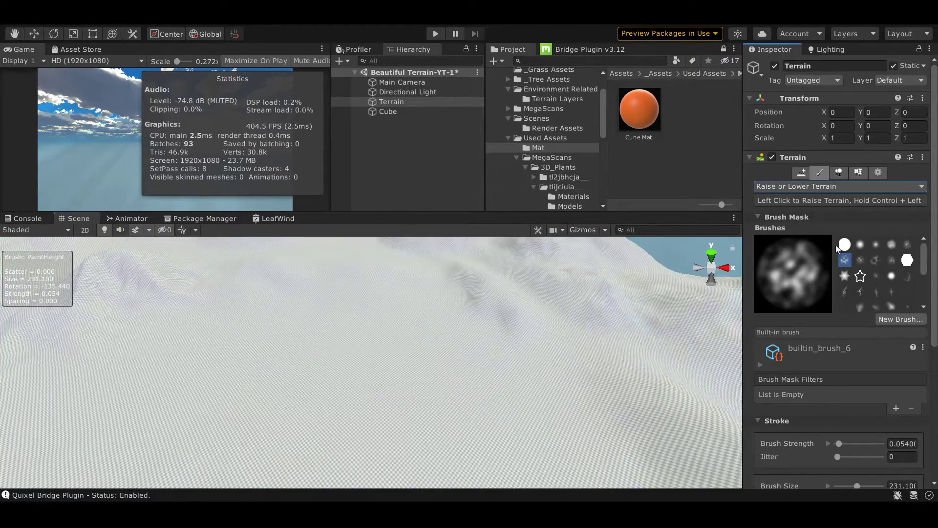
left_click(844, 244)
key("bracketleft")
Step: Raise a rounded mound on the snowy terrain, then orbit toward the horizon
left_click_drag(298, 362, 481, 372)
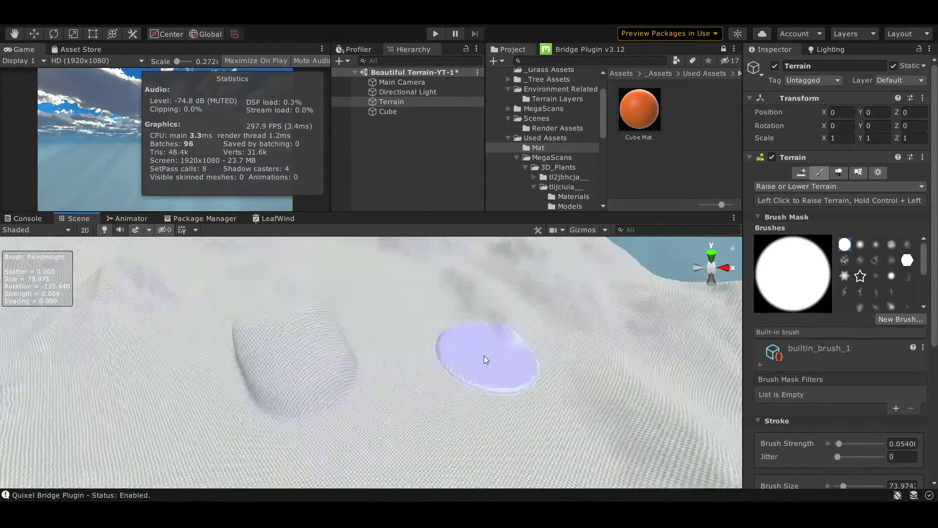
scroll(481, 372, "up", 3)
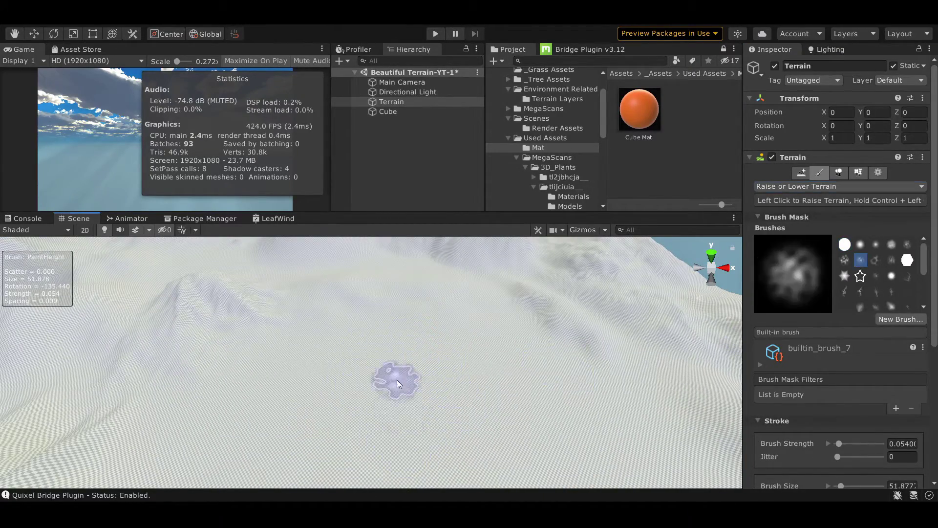
scroll(407, 352, "up", 3)
scroll(421, 376, "up", 3)
mouse_move(422, 376)
right_mouse_down()
mouse_move(84, 231)
mouse_move(384, 277)
right_mouse_up()
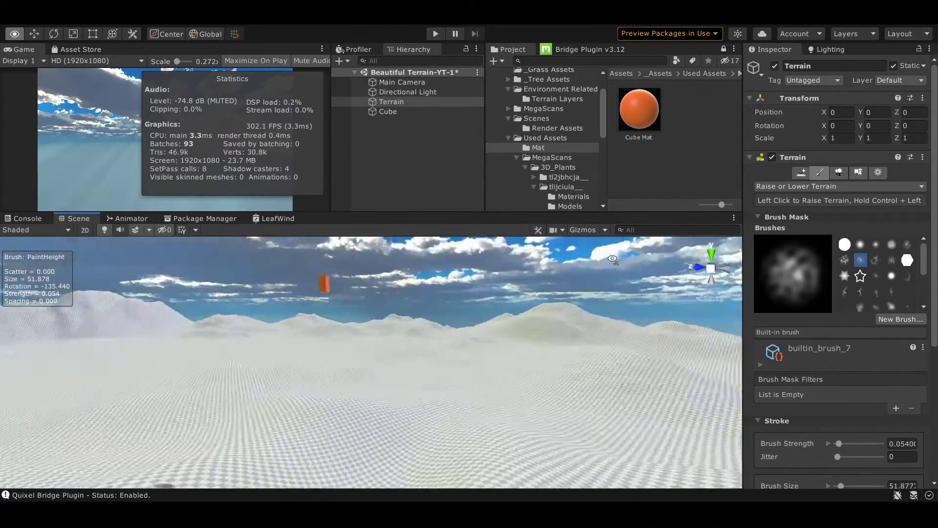
Step: Move the orange Cube down onto the terrain at 577.8, 6.419, 279, then reselect Terrain
left_click(328, 288)
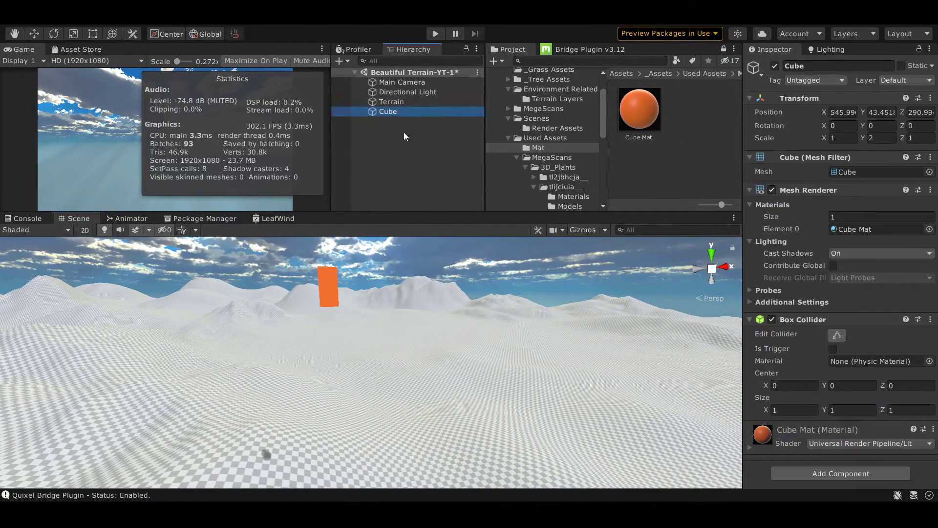
key("w")
left_click_drag(333, 283, 330, 446)
mouse_move(329, 446)
middle_mouse_down()
mouse_move(401, 414)
mouse_move(356, 247)
middle_mouse_up()
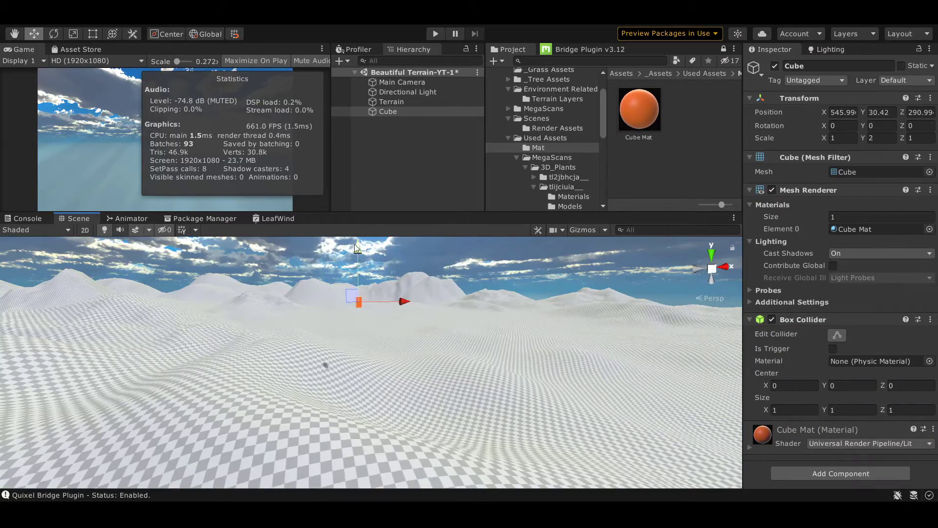
left_click_drag(356, 375, 356, 376)
middle_click_drag(356, 376, 318, 414)
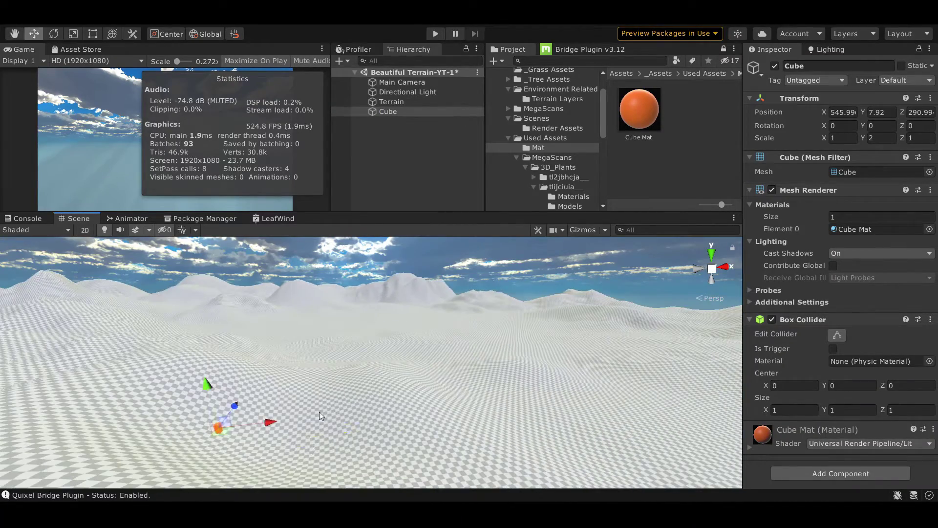
left_click_drag(392, 444, 393, 447)
key("f")
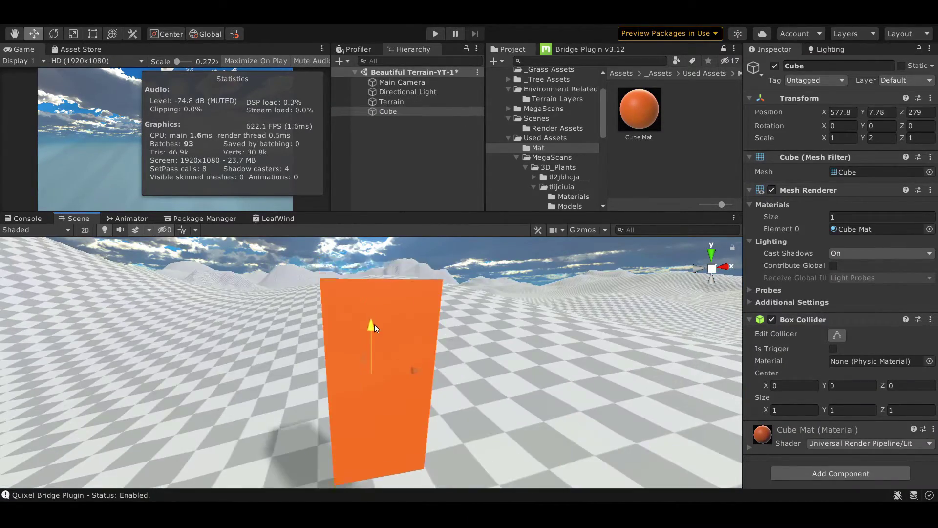
middle_click_drag(374, 324, 440, 324)
left_click_drag(375, 272, 373, 301)
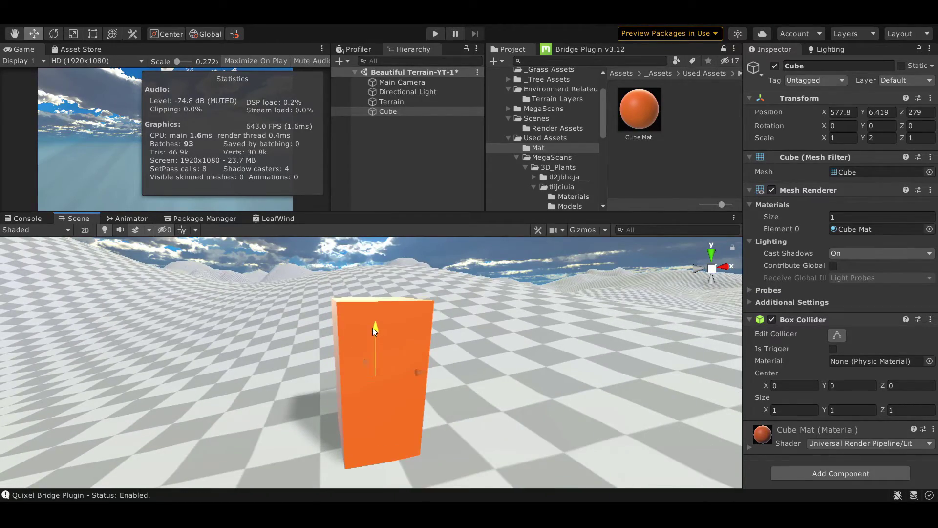
scroll(476, 359, "down", 10)
mouse_move(476, 359)
middle_mouse_down()
mouse_move(303, 368)
mouse_move(365, 349)
middle_mouse_up()
key("Up")
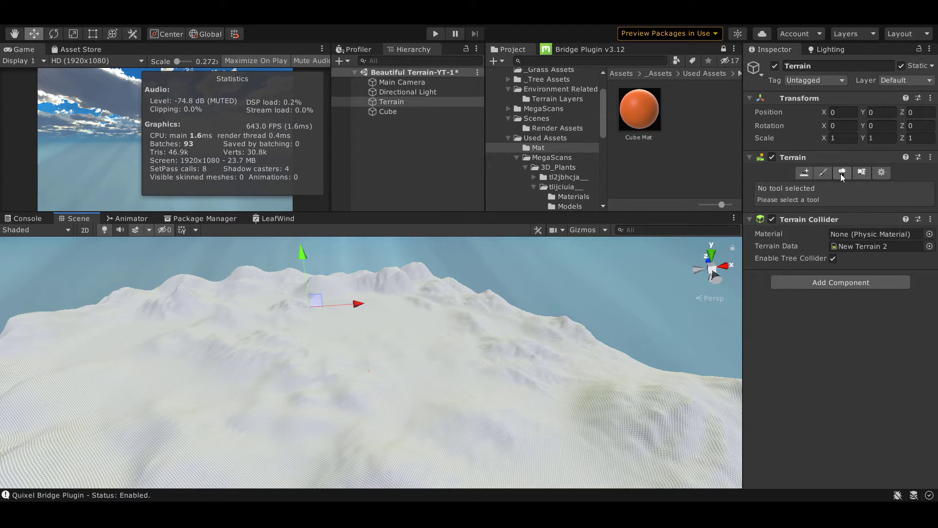
Step: Switch to Paint Terrain and add eight layers: Grass 1, Grass 2 and Ground 1–6
left_click(823, 174)
scroll(792, 326, "down", 5)
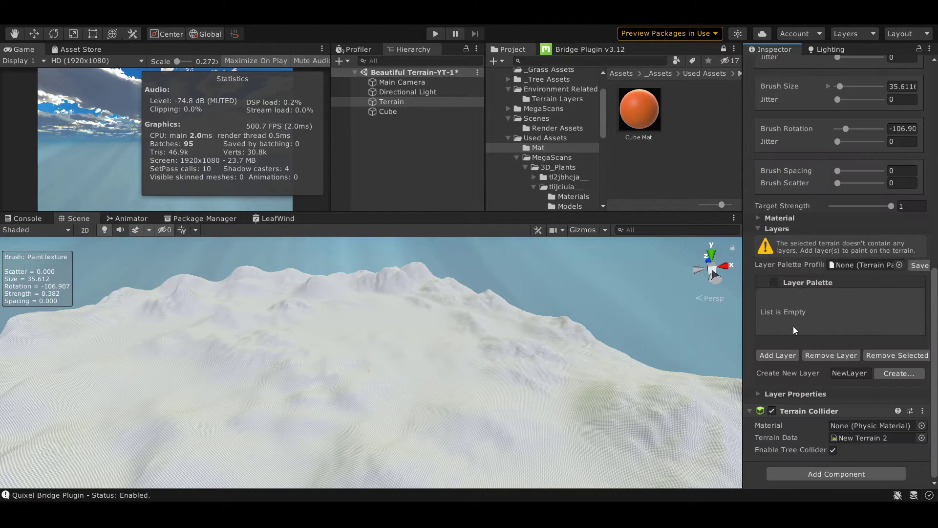
left_click(778, 355)
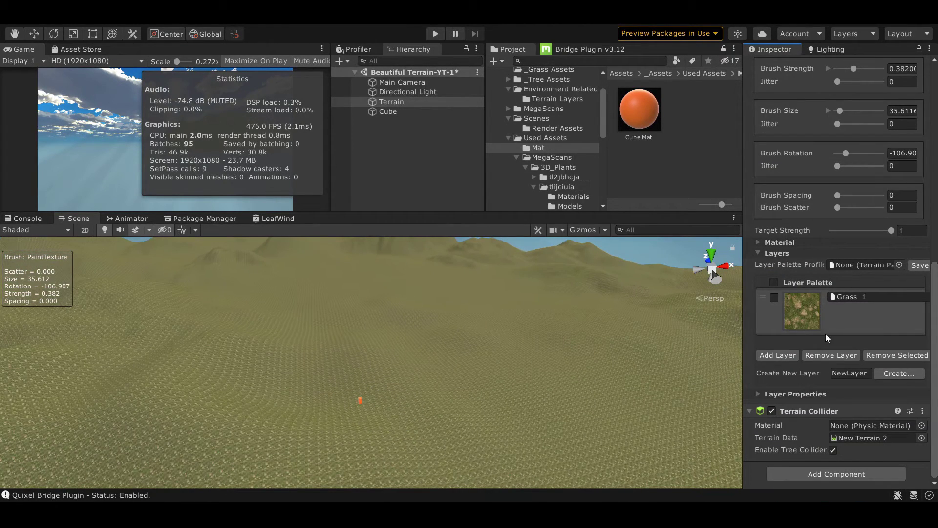
left_click(781, 355)
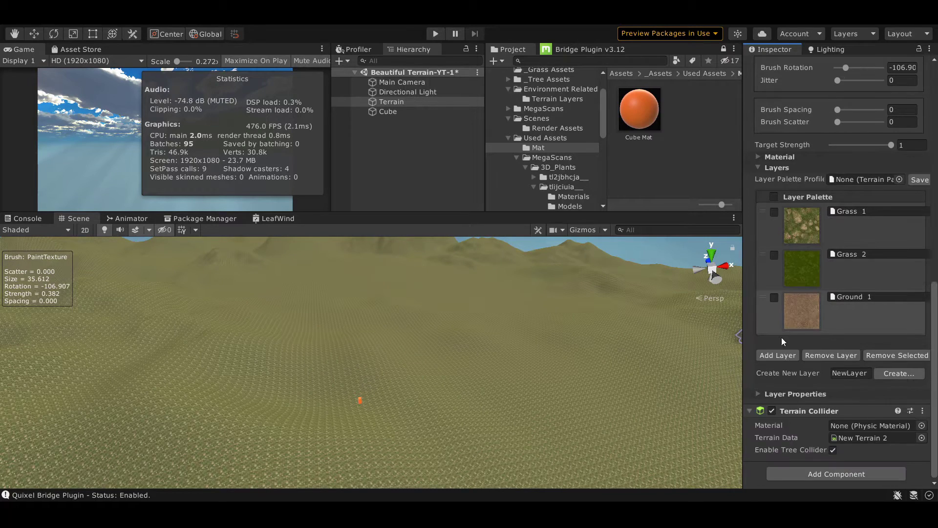
left_click(779, 355)
left_click(779, 355)
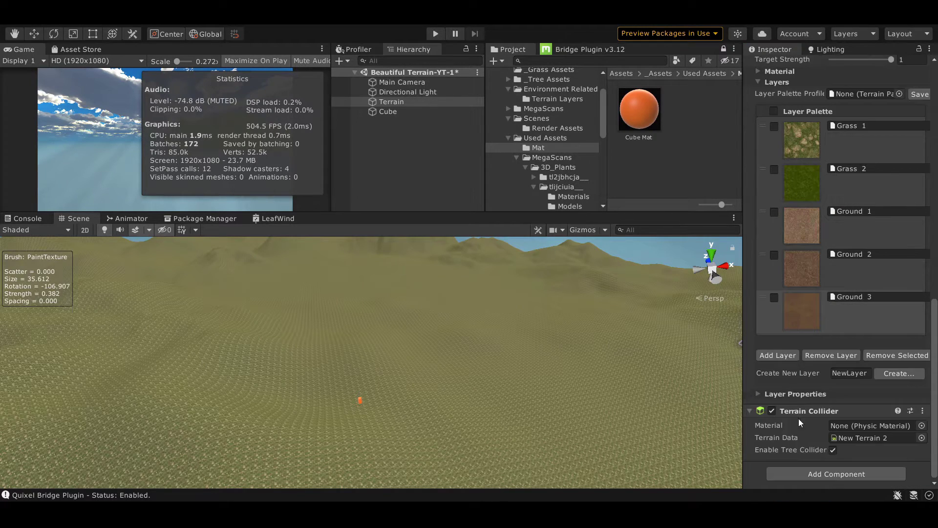
left_click(779, 355)
left_click(790, 357)
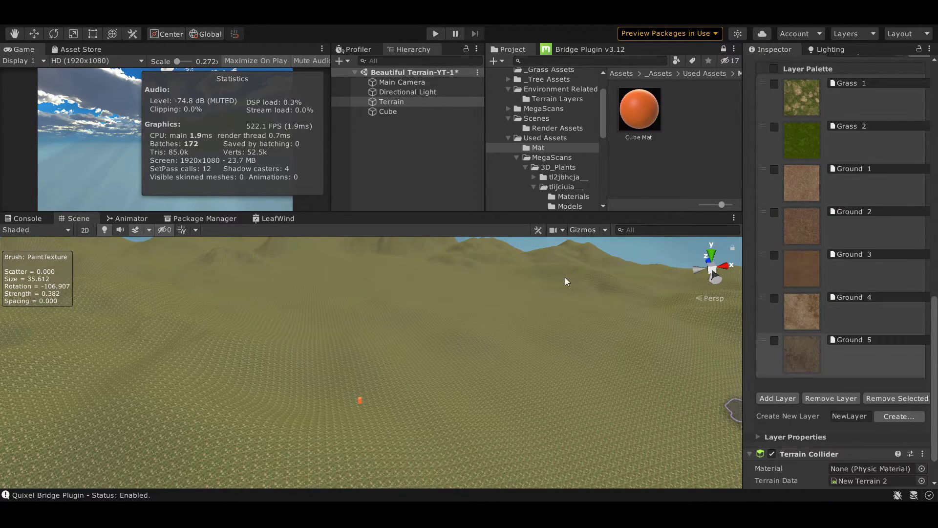
left_click(779, 398)
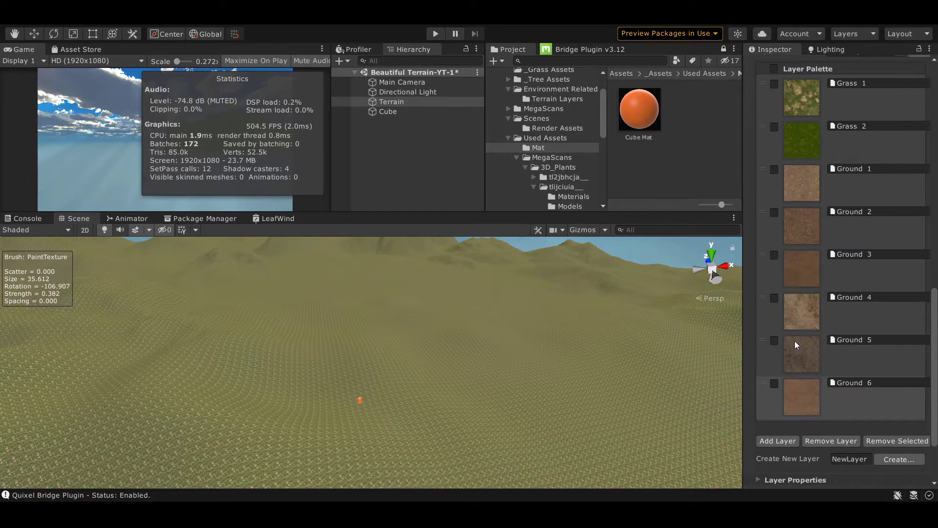
left_click(780, 441)
middle_click_drag(490, 342, 490, 396)
scroll(871, 306, "up", 10)
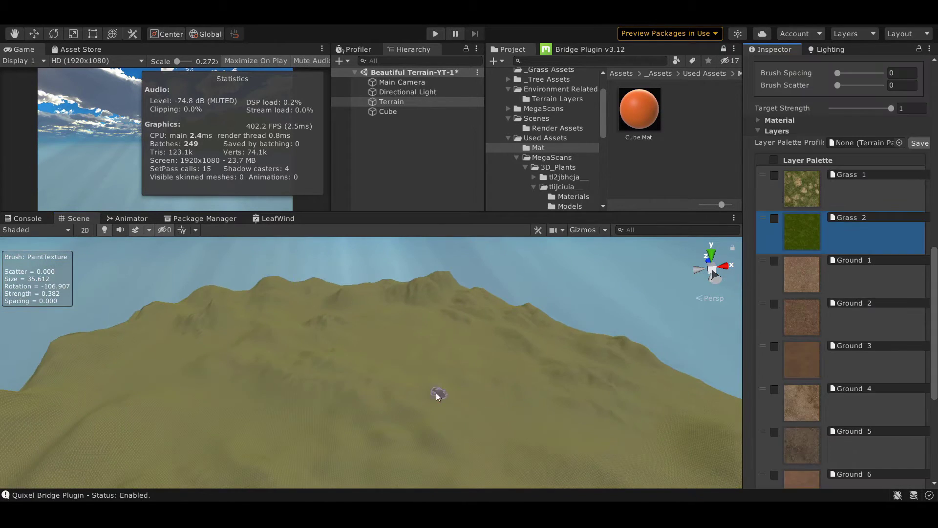
scroll(881, 291, "up", 10)
Step: Pick a soft round brush and paint a darker green grass patch on the slope
left_click(861, 261)
scroll(389, 384, "up", 1)
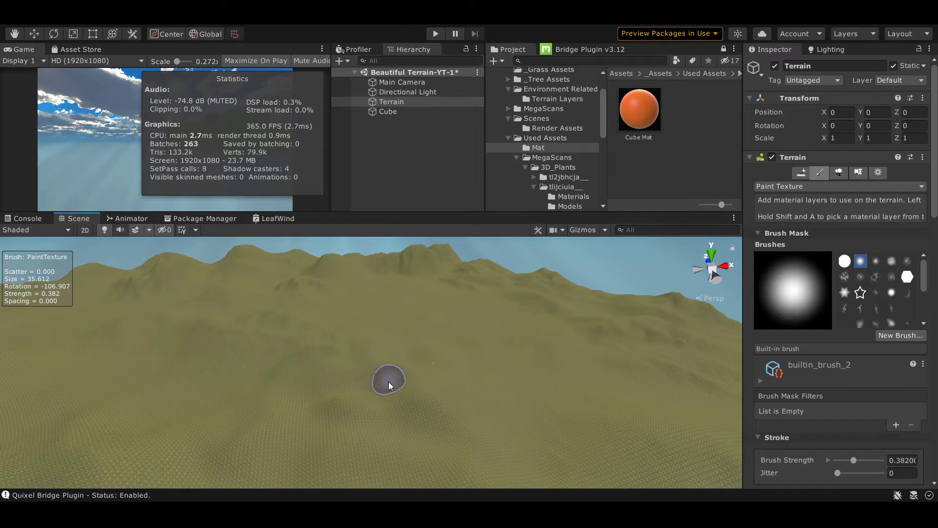
left_click_drag(353, 414, 384, 374, "alt")
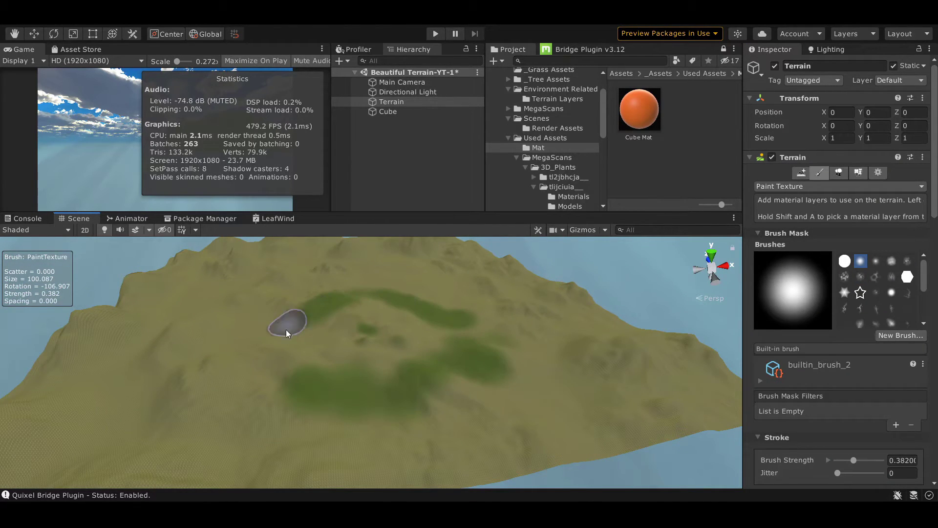
left_click_drag(372, 430, 215, 420)
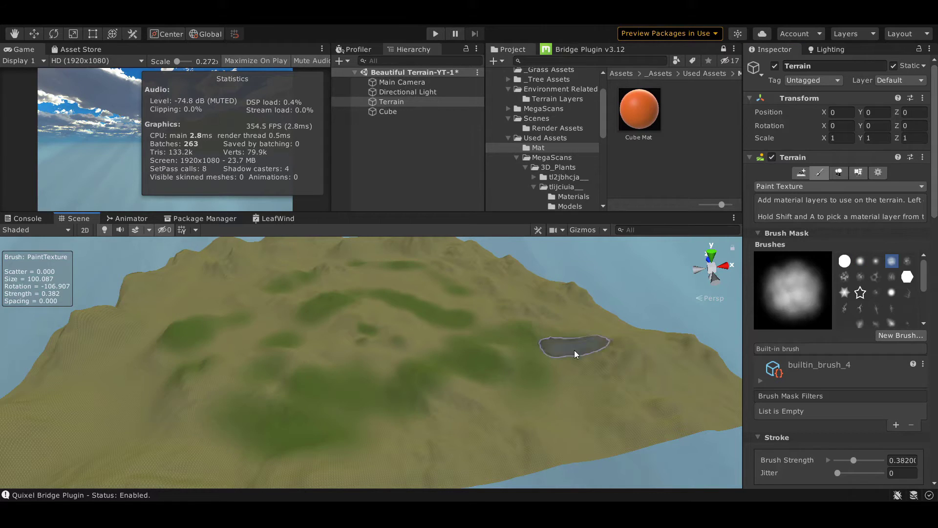
left_click_drag(142, 337, 490, 315, "alt")
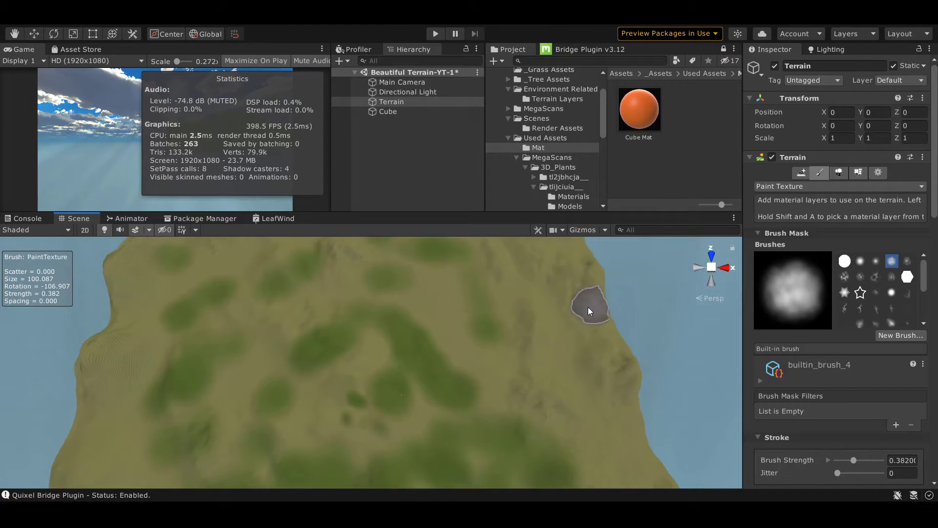
Step: Switch to cloudy builtin_brush_5 (size 157.49, strength 0.382) and scroll to the Layer Palette
scroll(394, 282, "down", 3)
scroll(545, 389, "down", 3)
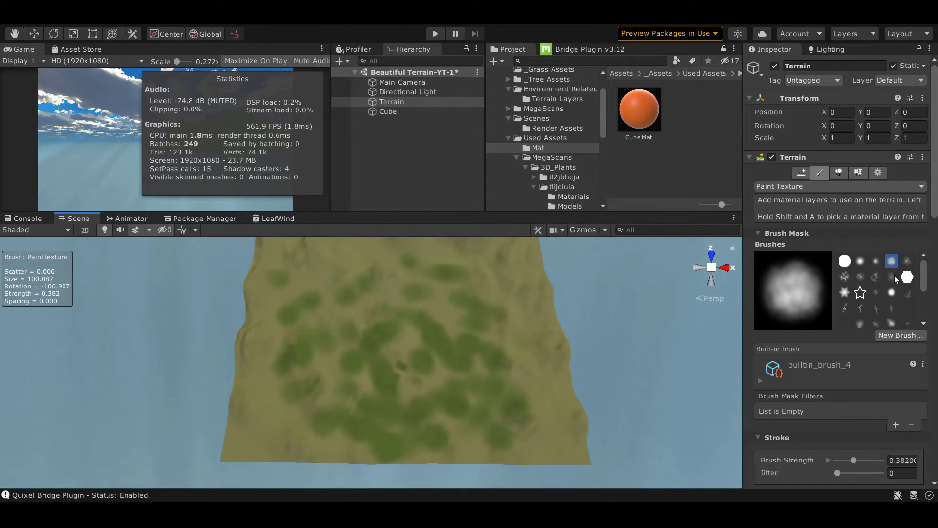
left_click(907, 261)
scroll(531, 330, "up", 2)
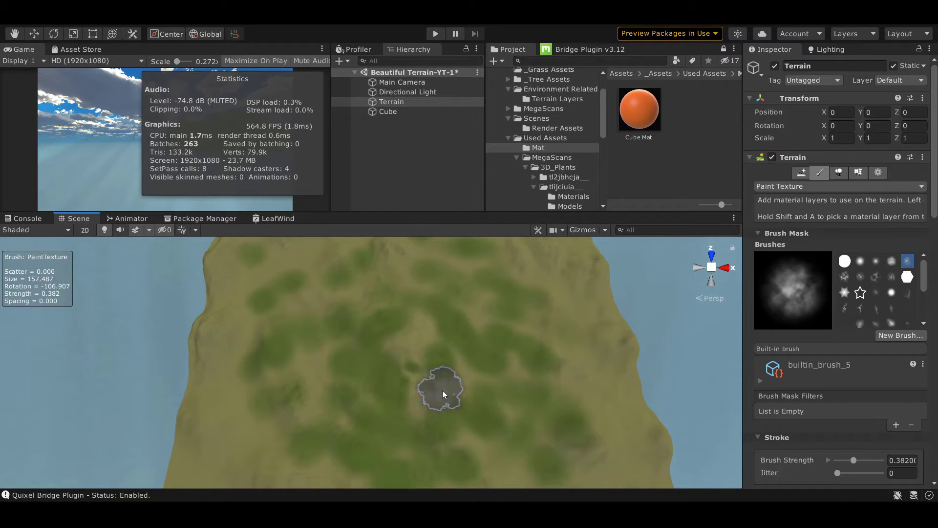
scroll(397, 434, "down", 2)
scroll(296, 300, "up", 2)
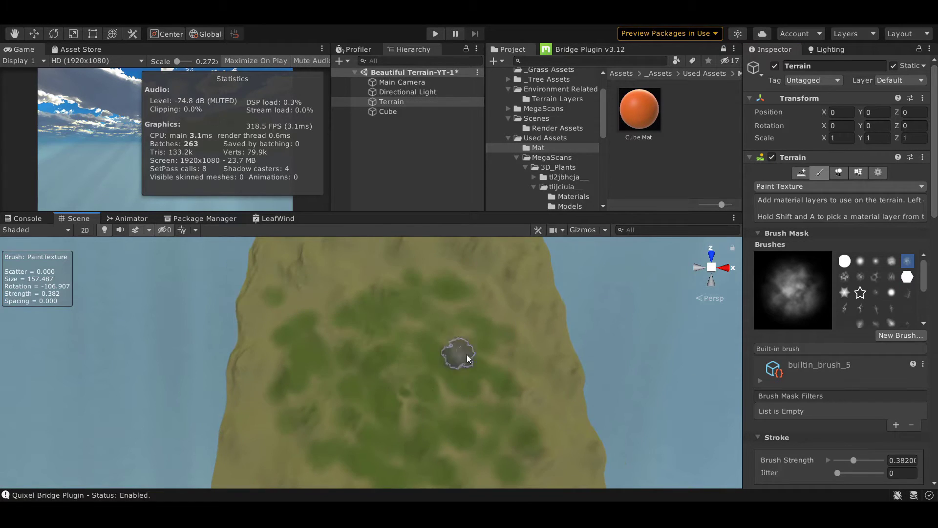
scroll(245, 478, "down", 1)
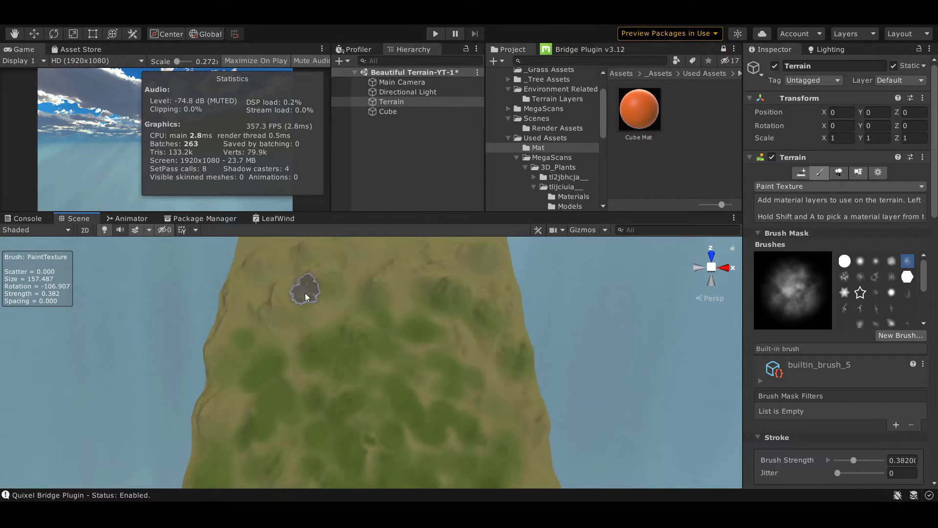
scroll(511, 299, "up", 3)
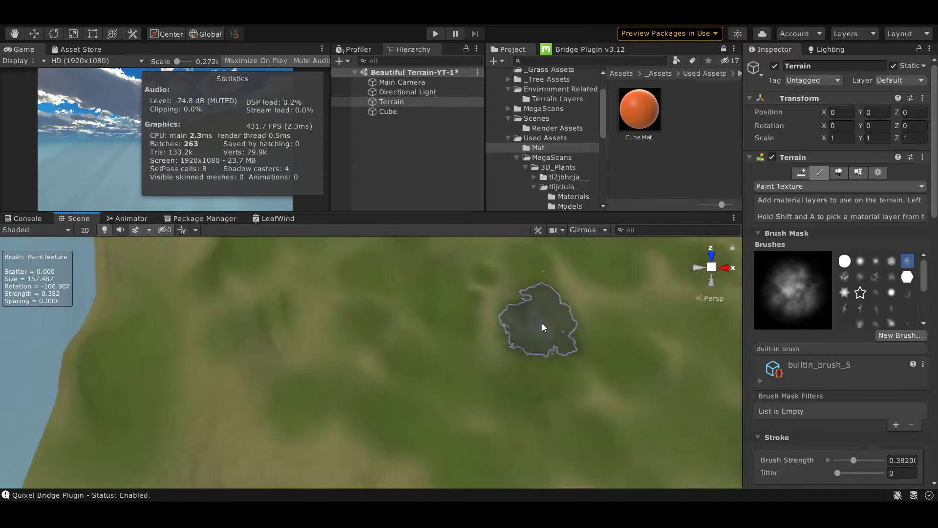
scroll(418, 453, "down", 5)
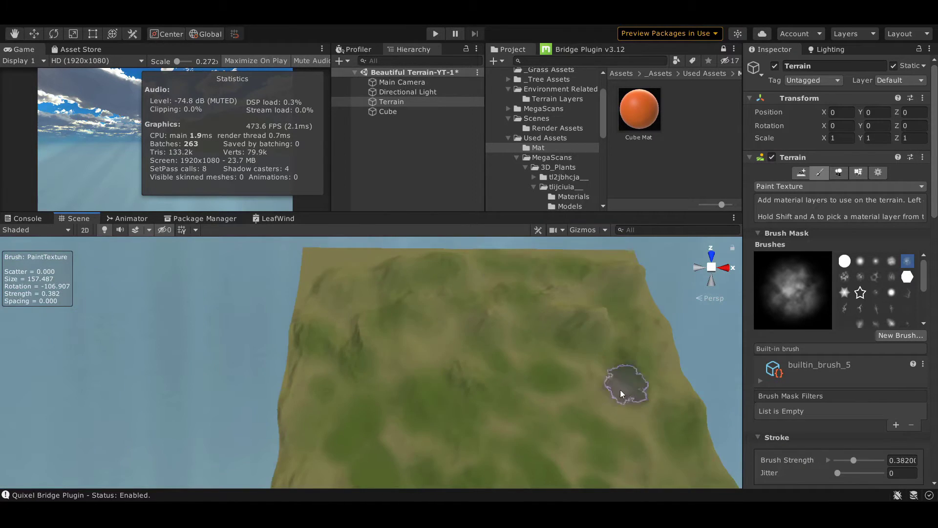
scroll(400, 342, "up", 3)
scroll(464, 373, "up", 2)
scroll(464, 373, "down", 2)
scroll(508, 382, "up", 2)
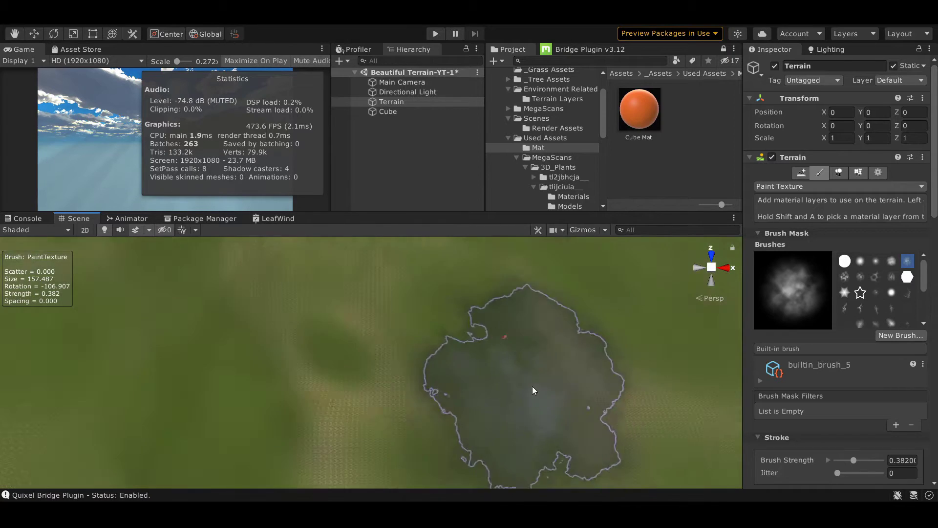
scroll(508, 381, "up", 3)
scroll(508, 381, "up", 2)
scroll(792, 258, "down", 10)
Step: Dab a pinkish dirt spot onto the green terrain
scroll(459, 386, "down", 5)
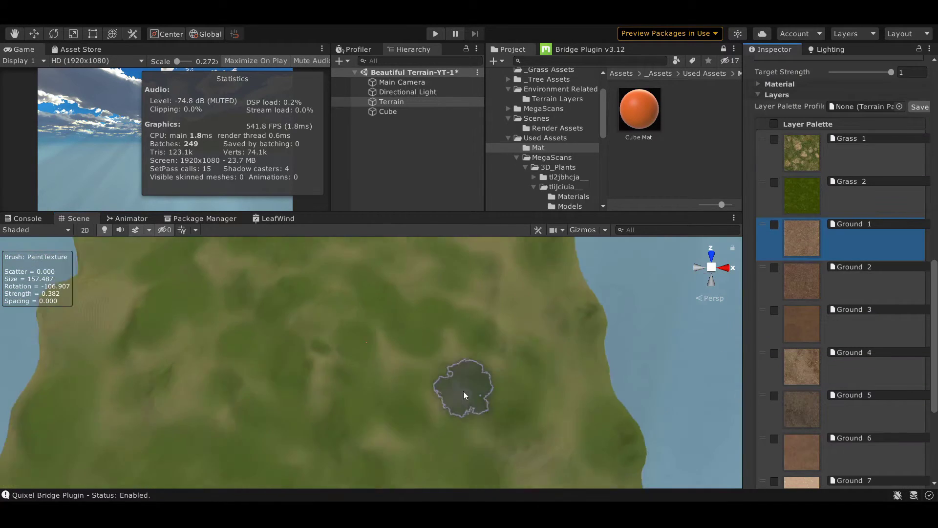
scroll(870, 283, "up", 10)
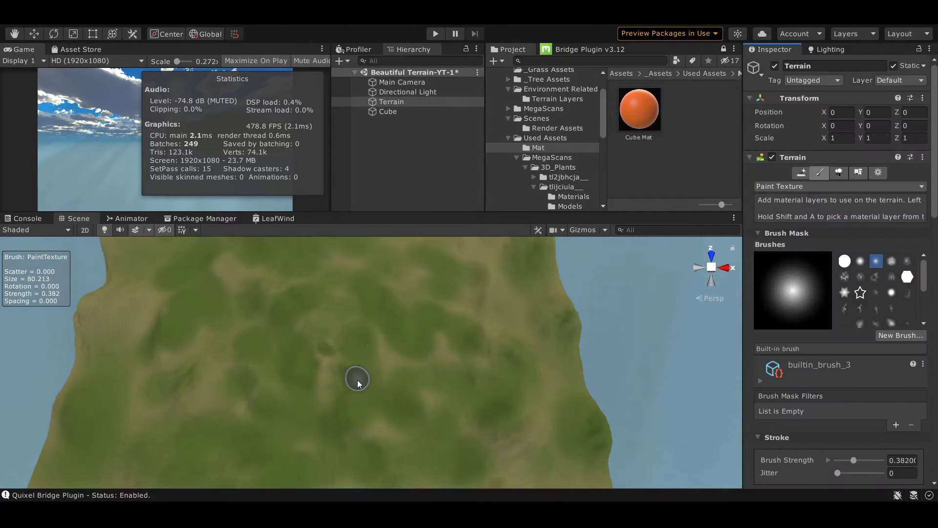
left_click(264, 377)
scroll(291, 379, "up", 2)
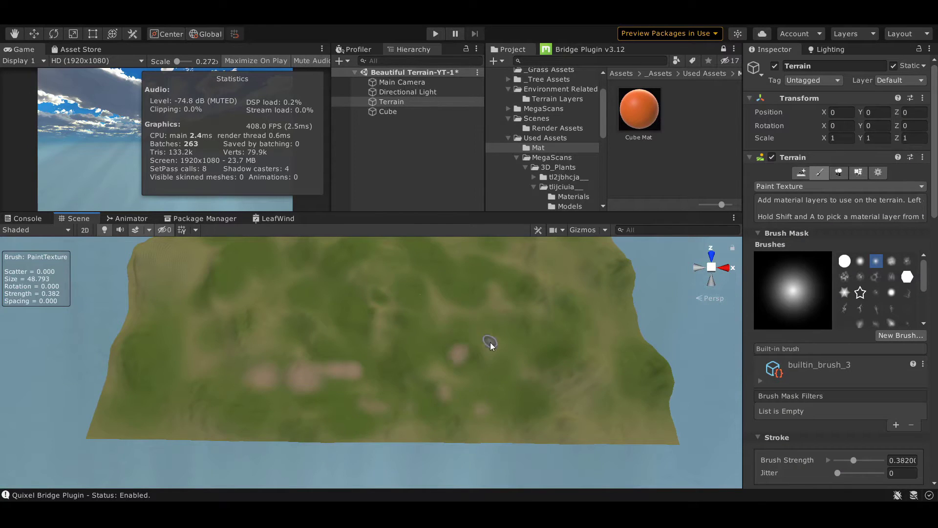
scroll(400, 391, "up", 2)
scroll(387, 341, "up", 2)
scroll(504, 360, "up", 2)
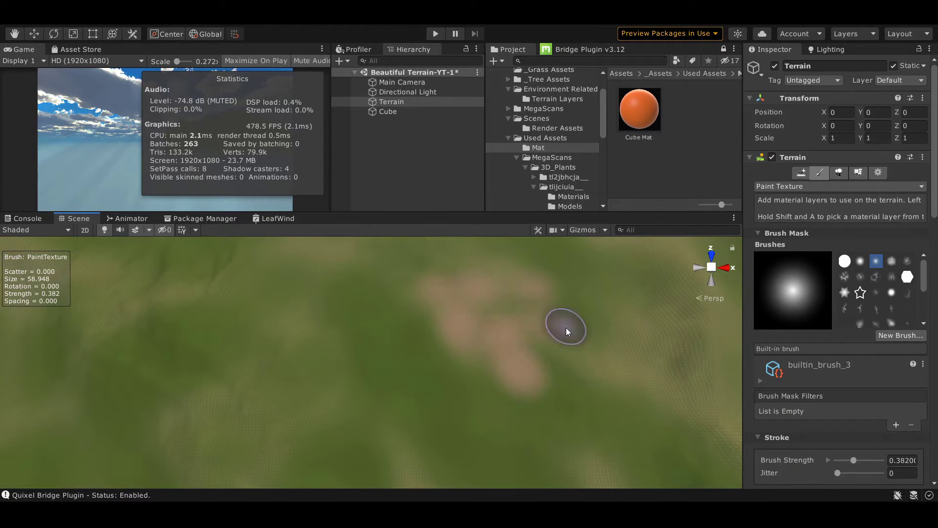
scroll(567, 332, "down", 2)
scroll(510, 351, "down", 2)
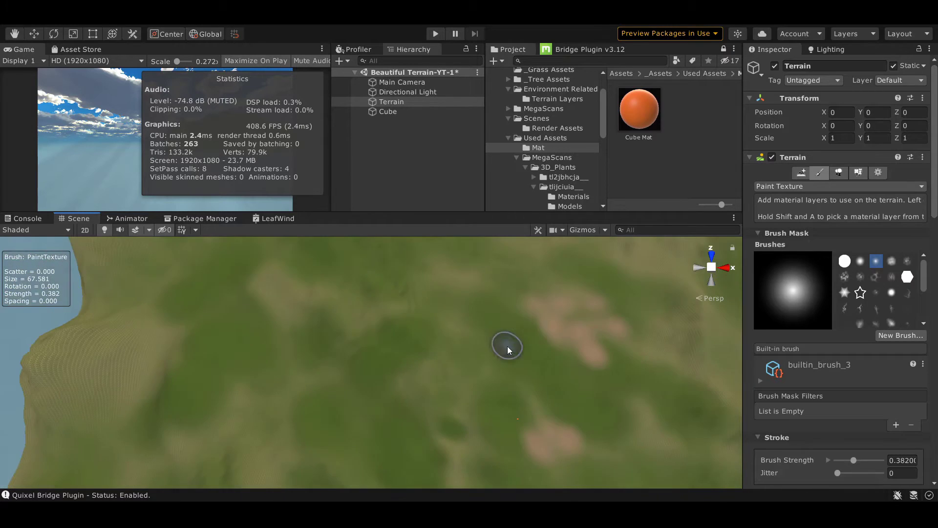
Step: Switch to a blotchy brush, paint a brown dirt streak, and select Ground 4
left_click(844, 276)
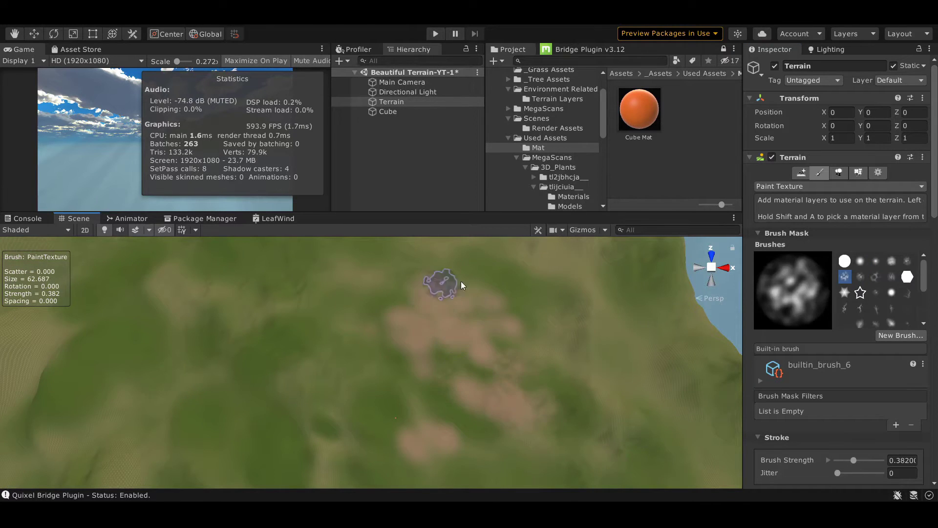
scroll(386, 342, "down", 2)
scroll(435, 383, "down", 2)
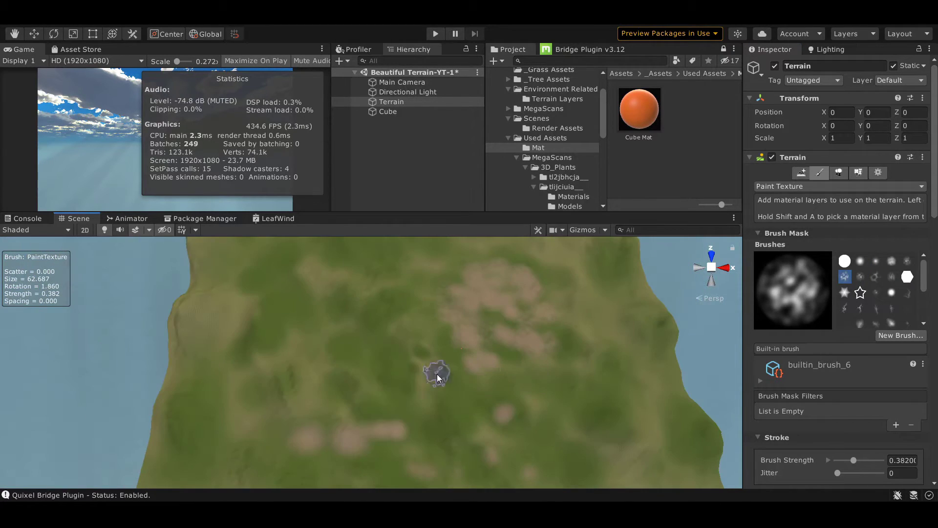
left_click_drag(437, 377, 371, 361)
key("shift+a")
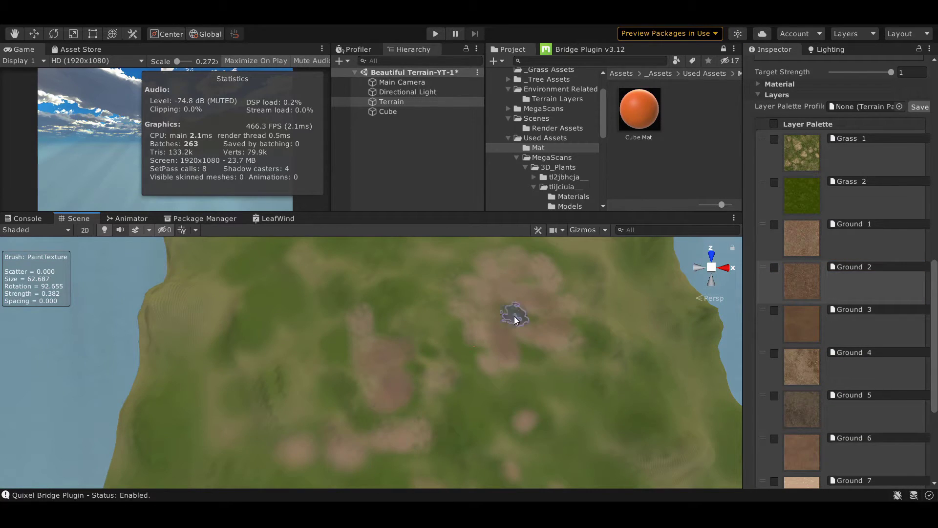
scroll(385, 335, "down", 2)
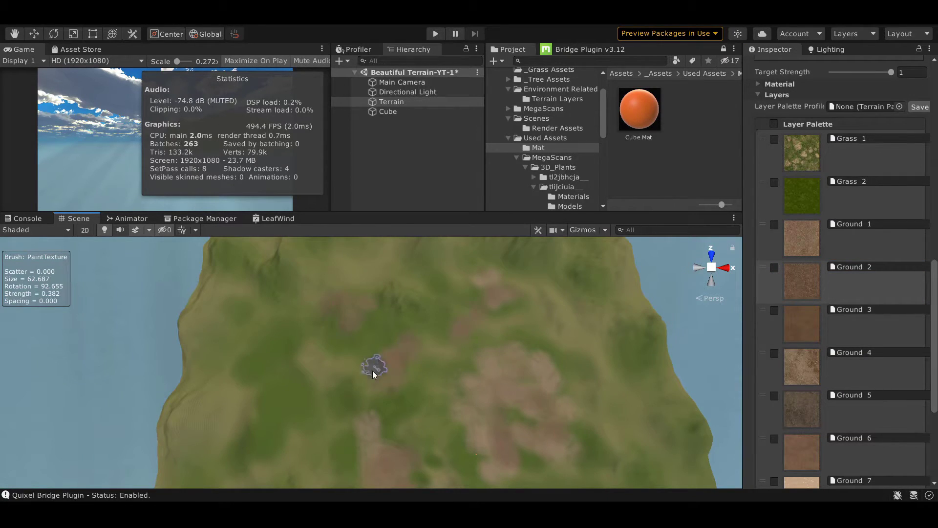
left_click(781, 372)
Step: Select the sandy Ground 7 texture for the next painting
scroll(379, 359, "up", 2)
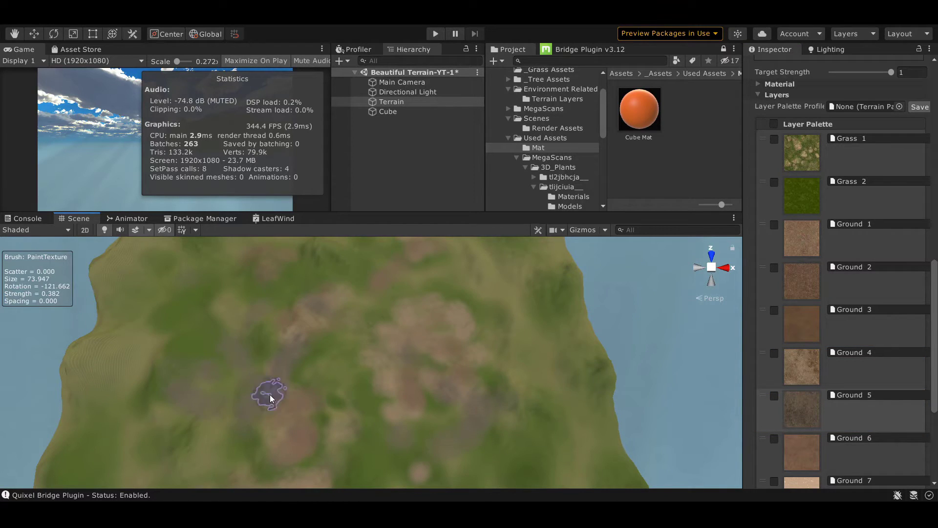
scroll(271, 398, "down", 2)
scroll(799, 329, "down", 3)
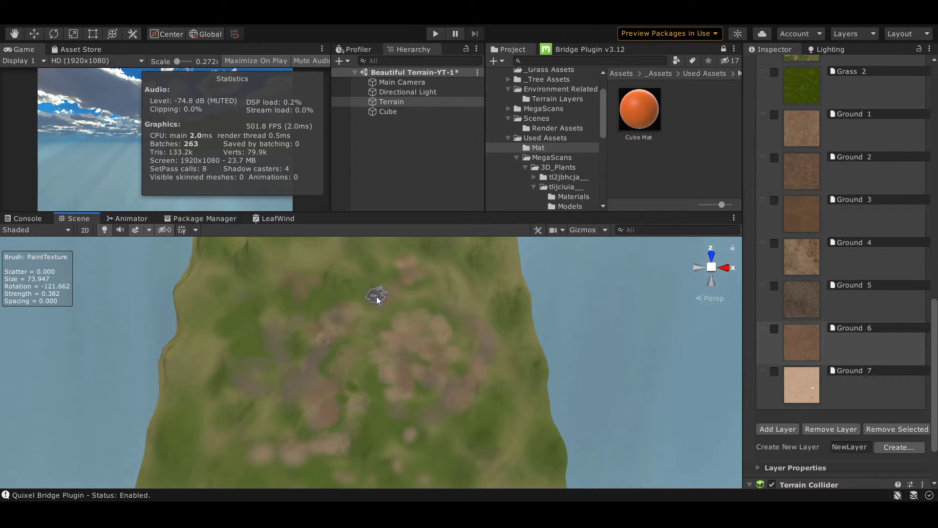
left_click(801, 392)
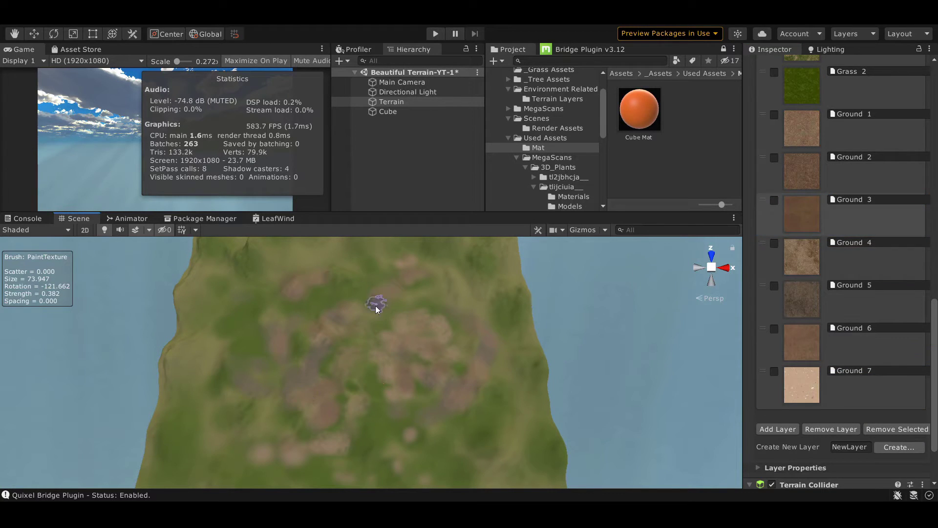
scroll(607, 429, "up", 2)
scroll(509, 402, "up", 2)
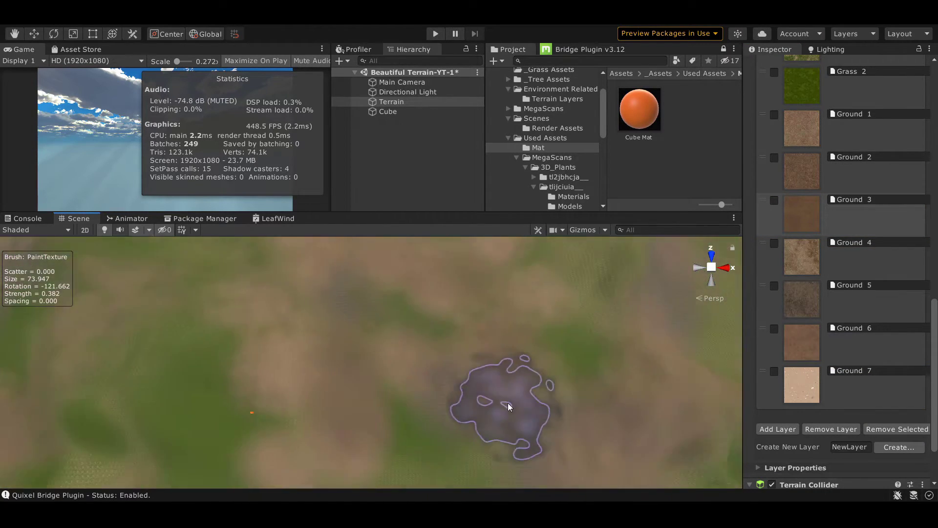
scroll(508, 402, "up", 2)
scroll(356, 387, "down", 2)
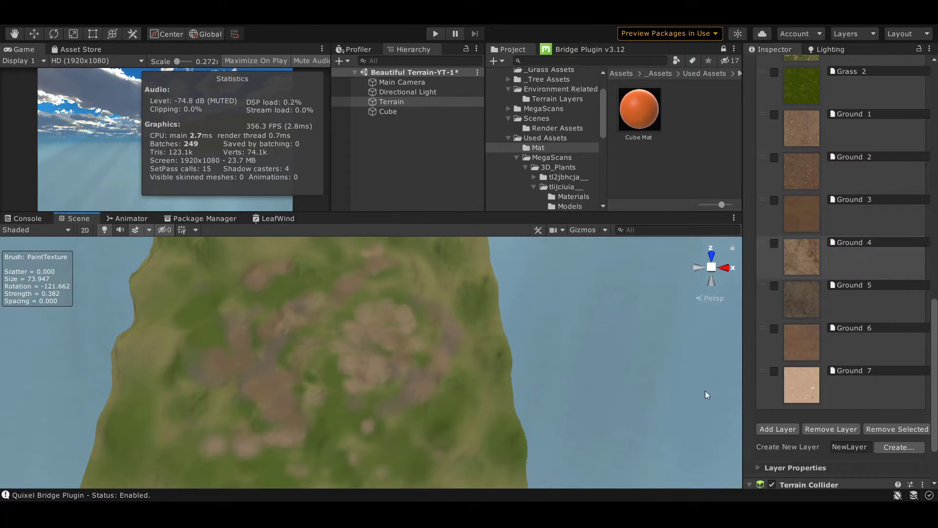
scroll(800, 378, "down", 2)
Step: Paint three branching pale sandy paths across the green hills with a small brush
scroll(321, 373, "down", 2)
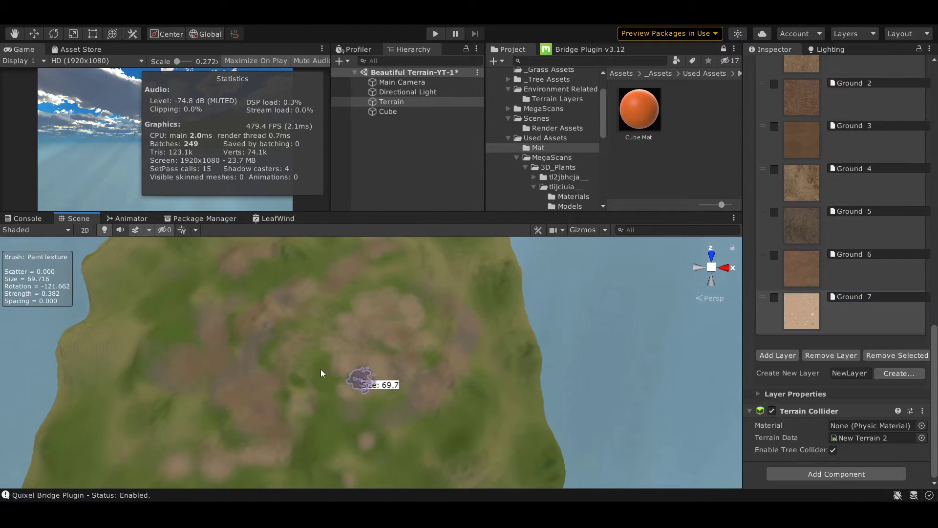
mouse_move(352, 397)
middle_mouse_down()
mouse_move(353, 329)
mouse_move(377, 441)
middle_mouse_up()
scroll(385, 313, "up", 2)
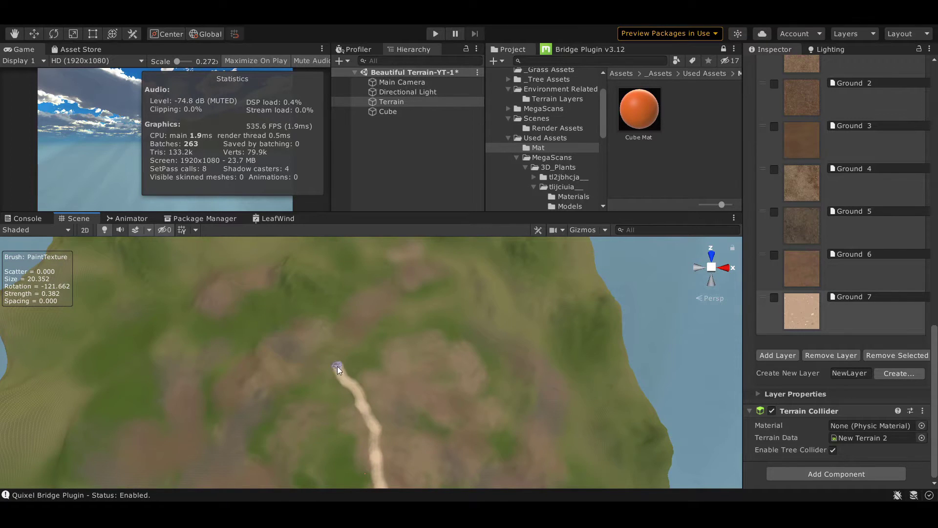
scroll(424, 398, "down", 3)
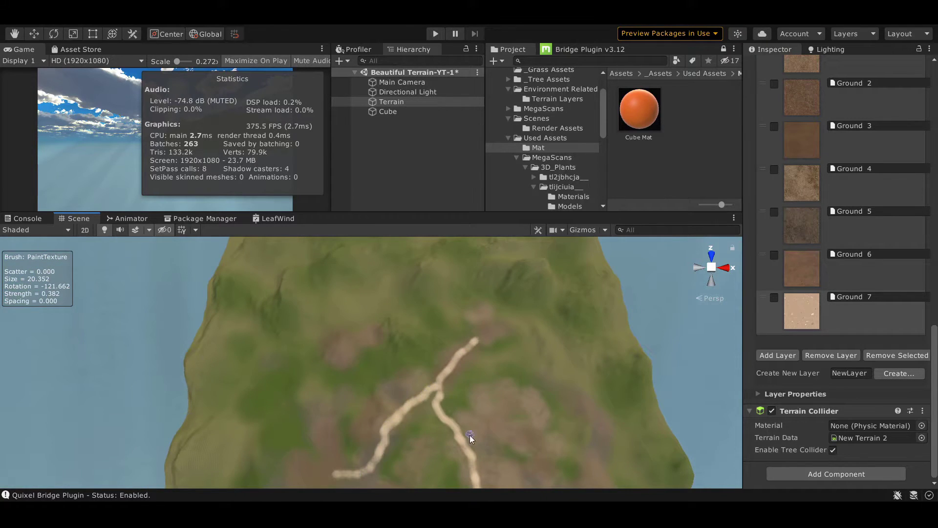
middle_click_drag(470, 435, 337, 388)
scroll(396, 462, "up", 3)
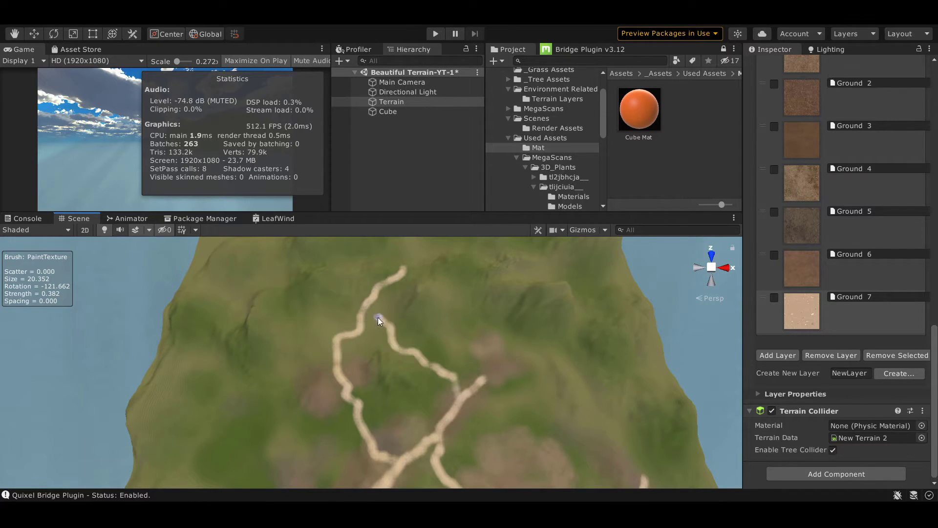
scroll(377, 318, "down", 2)
right_click_drag(497, 259, 375, 385)
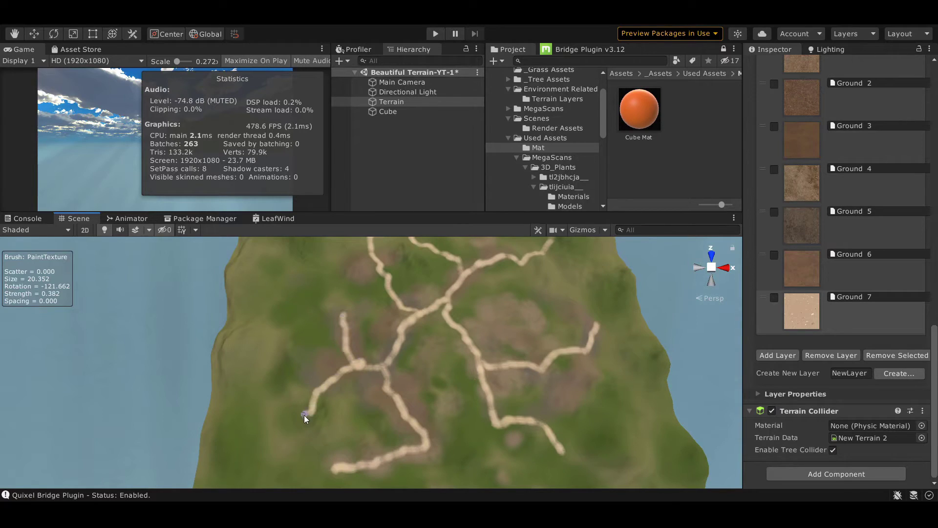
scroll(441, 402, "up", 5)
scroll(489, 410, "up", 3)
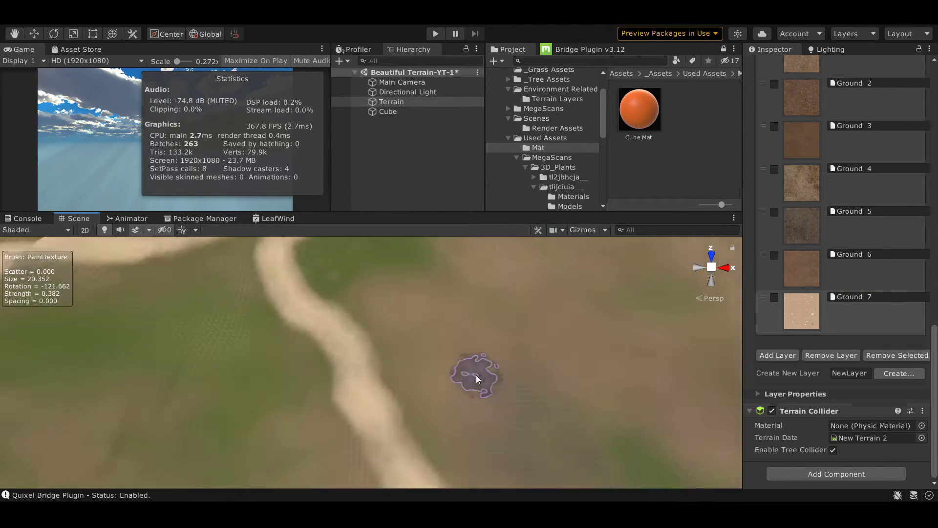
Step: Tilt the view over the paths and select the Ground 4 texture
mouse_move(478, 379)
right_mouse_down()
mouse_move(632, 338)
mouse_move(388, 402)
right_mouse_up()
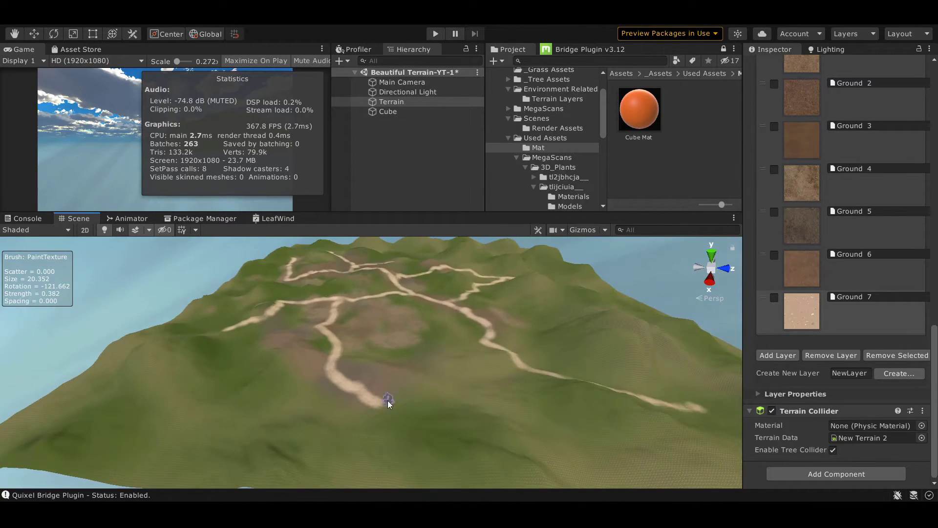
right_click_drag(499, 411, 890, 301)
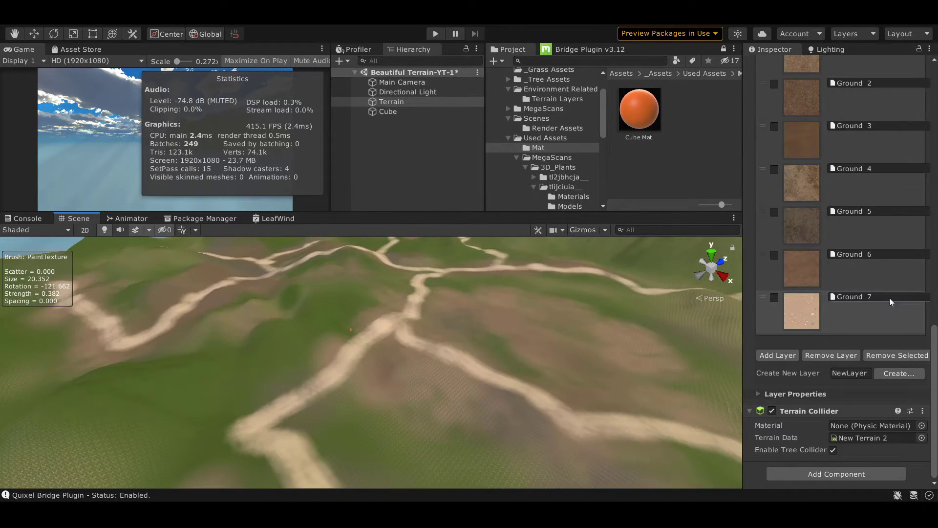
left_click(801, 183)
scroll(359, 350, "up", 3)
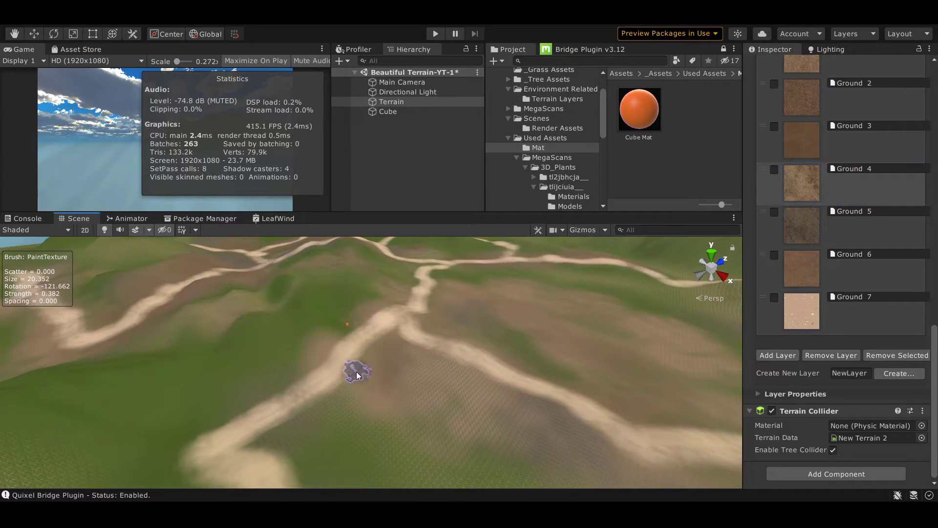
Step: Pan and orbit across the terrain to inspect the path network toward the water's edge
mouse_move(248, 406)
middle_mouse_down()
mouse_move(237, 414)
mouse_move(404, 452)
mouse_move(379, 381)
mouse_move(424, 431)
middle_mouse_up()
scroll(424, 431, "up", 3)
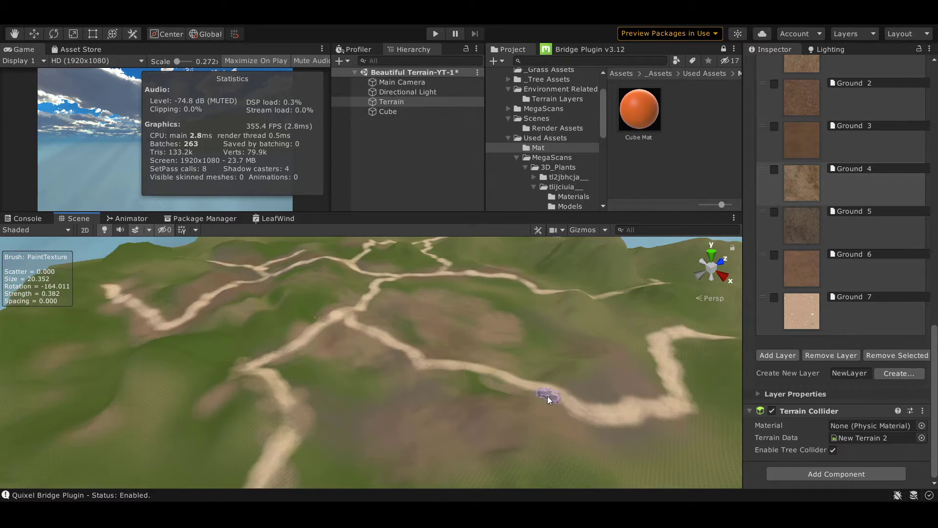
left_click_drag(548, 398, 309, 360, "alt")
scroll(310, 360, "up", 3)
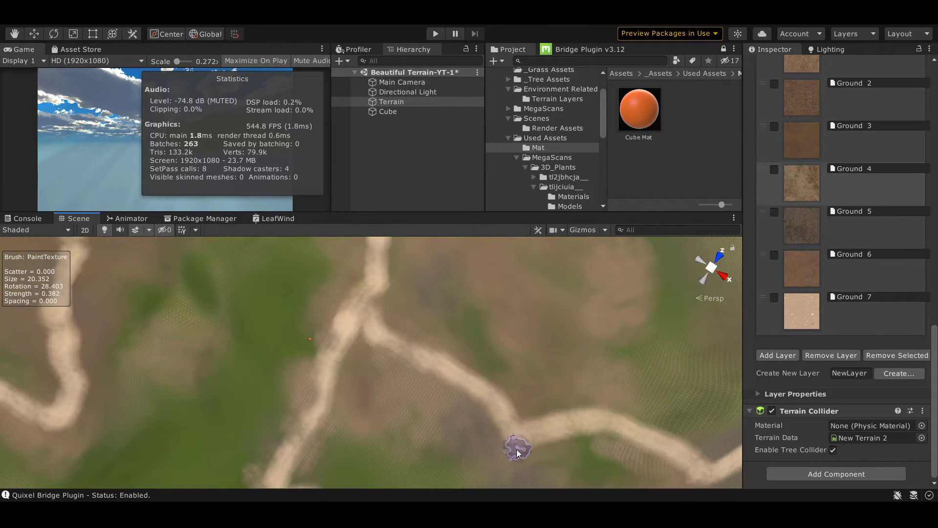
mouse_move(519, 453)
middle_mouse_down()
mouse_move(291, 356)
mouse_move(340, 407)
middle_mouse_up()
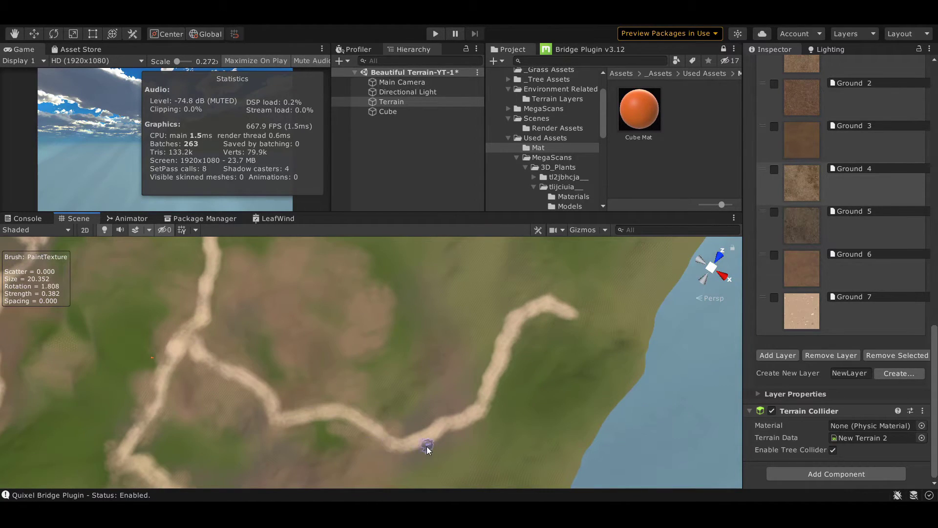
mouse_move(427, 449)
middle_mouse_down()
mouse_move(287, 328)
mouse_move(308, 372)
middle_mouse_up()
scroll(807, 256, "up", 3)
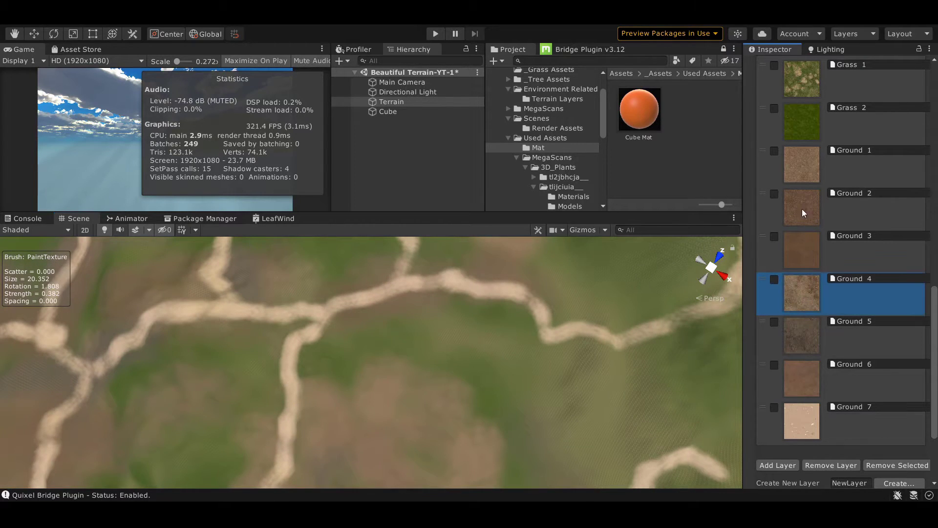
scroll(300, 289, "up", 3)
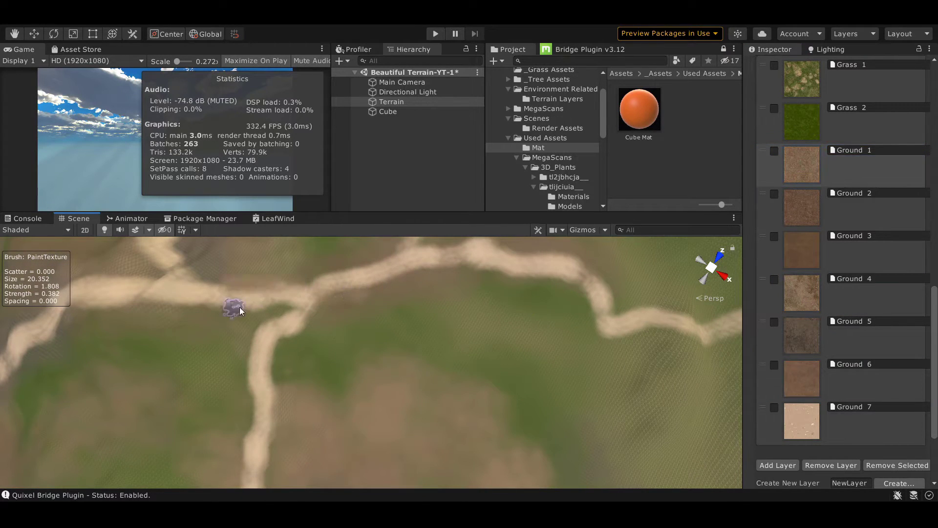
mouse_move(252, 348)
middle_mouse_down()
mouse_move(274, 397)
mouse_move(284, 364)
mouse_move(373, 375)
middle_mouse_up()
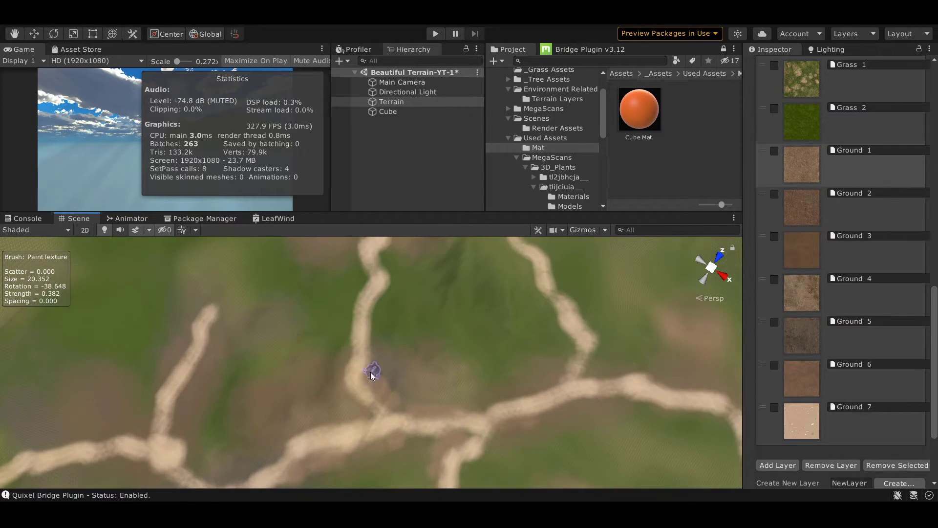
scroll(821, 337, "up", 10)
Step: Lower the brush strength to 0.242 and pan across the painted path network
left_click_drag(851, 276, 848, 276)
middle_click_drag(330, 322, 364, 337)
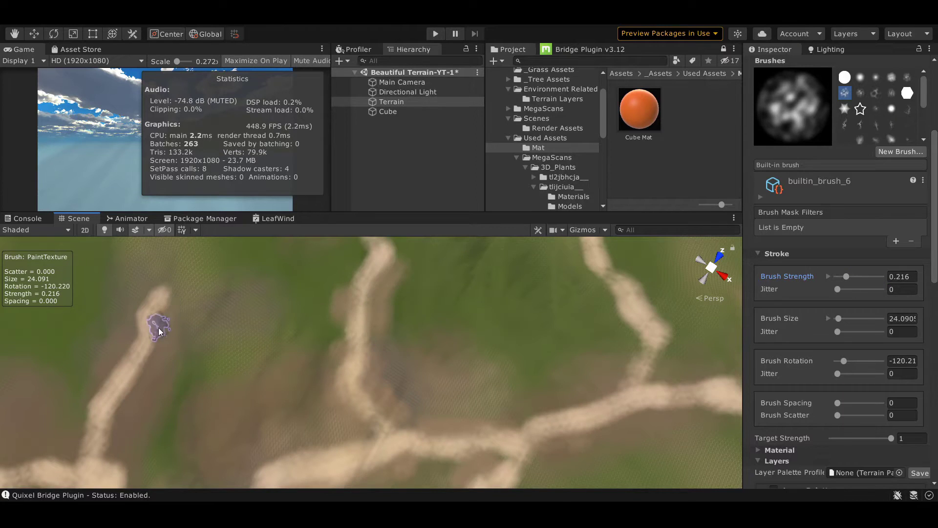
middle_click_drag(210, 435, 270, 456)
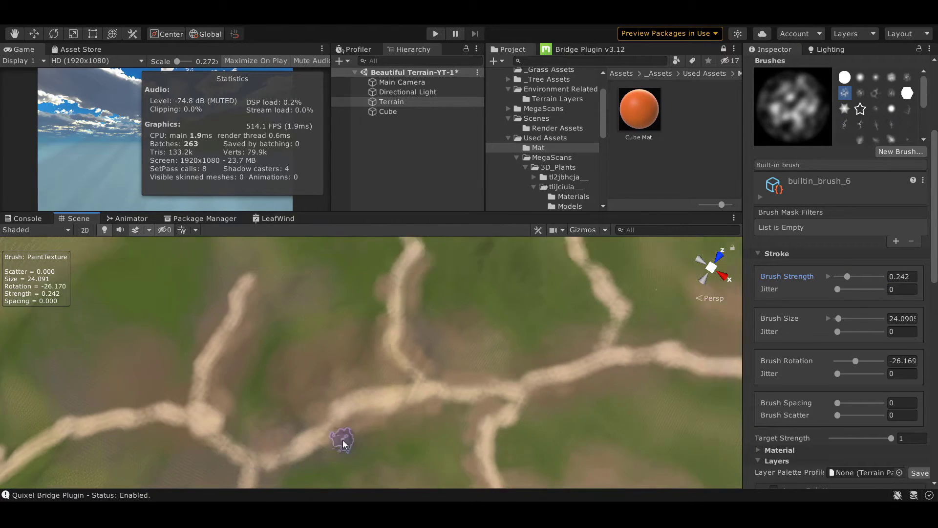
scroll(300, 463, "down", 5)
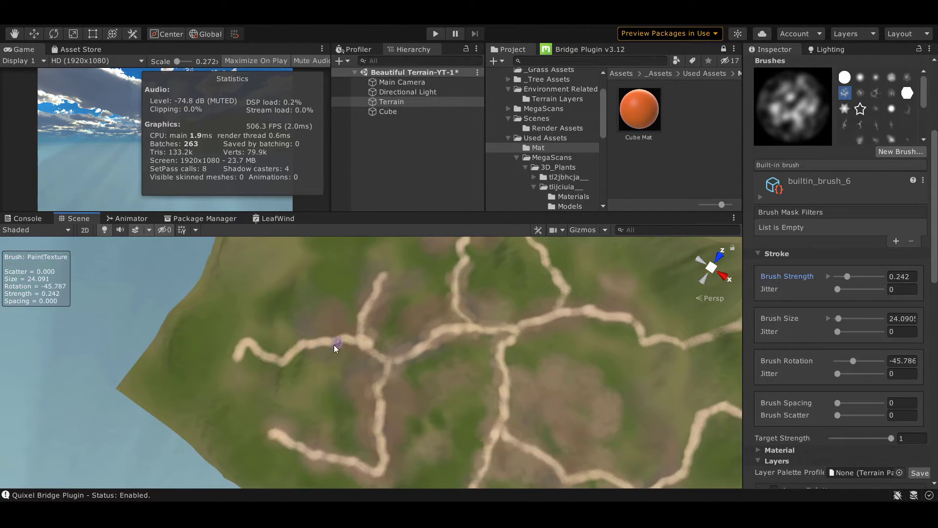
middle_click_drag(267, 351, 354, 358)
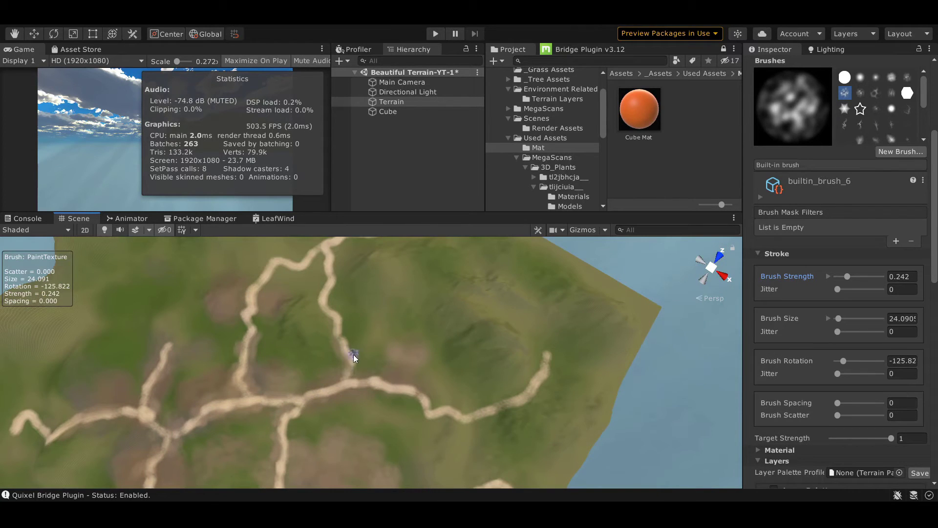
scroll(331, 295, "up", 3)
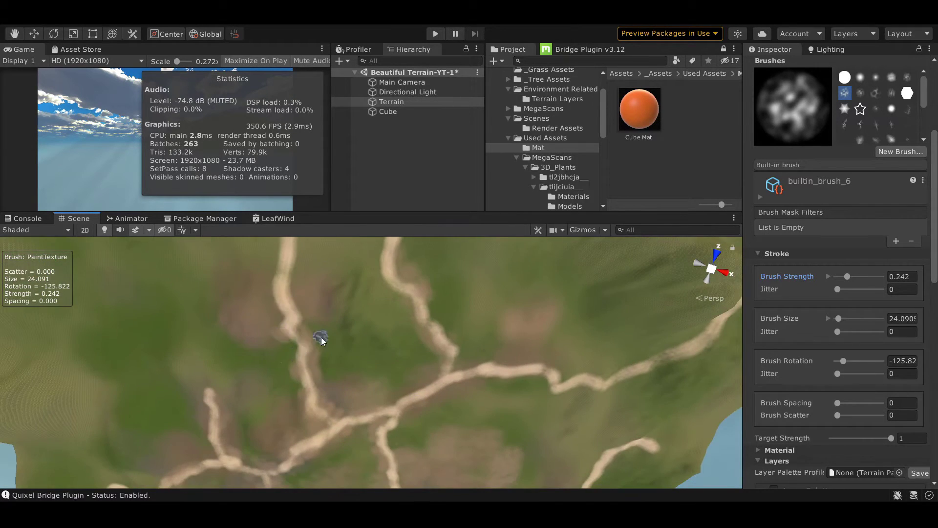
scroll(250, 359, "down", 3)
scroll(360, 365, "down", 3)
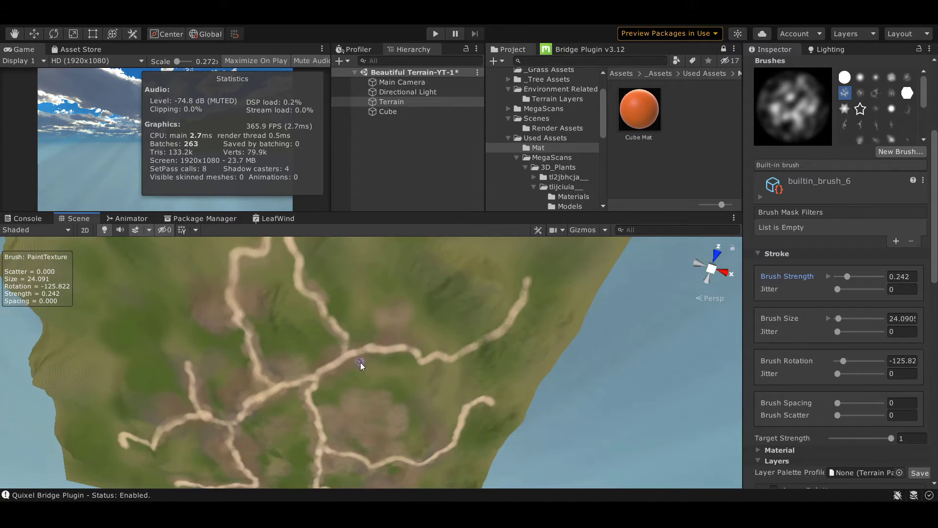
Step: Maximize the Scene view and orbit from a top-down look at the paths to a wide terrain view
mouse_move(452, 364)
left_mouse_down("alt")
mouse_move(426, 267)
mouse_move(491, 197)
left_mouse_up("alt")
scroll(426, 267, "up", 5)
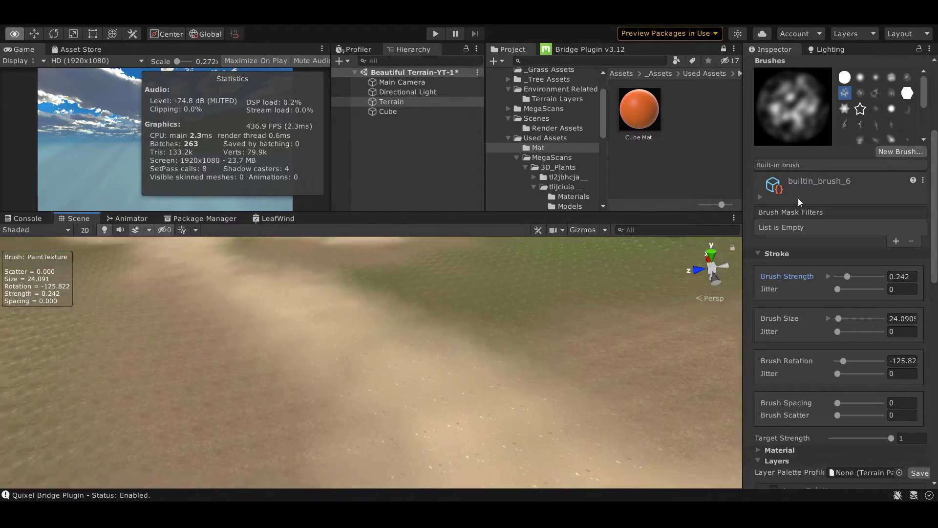
mouse_move(492, 197)
left_mouse_down("alt")
mouse_move(507, 358)
mouse_move(565, 304)
left_mouse_up("alt")
key("shift+space")
mouse_move(624, 215)
left_mouse_down("alt")
mouse_move(748, 237)
mouse_move(572, 323)
mouse_move(604, 262)
left_mouse_up("alt")
scroll(638, 223, "up", 5)
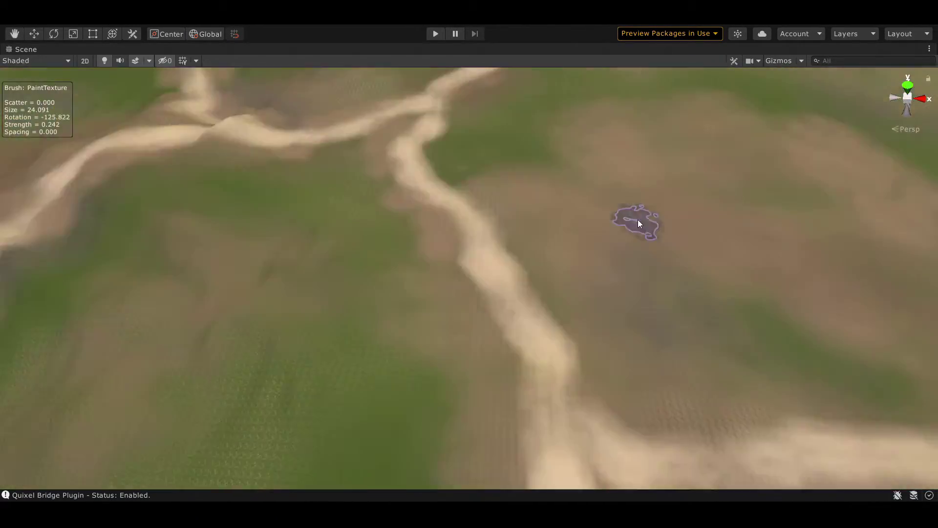
scroll(638, 224, "down", 5)
mouse_move(639, 224)
left_mouse_down("alt")
mouse_move(607, 362)
mouse_move(647, 295)
left_mouse_up("alt")
scroll(613, 342, "down", 3)
Step: Restore the full layout, switch the terrain to Paint Trees, and browse to _Tree Assets' TREE PREFABS
key("shift+space")
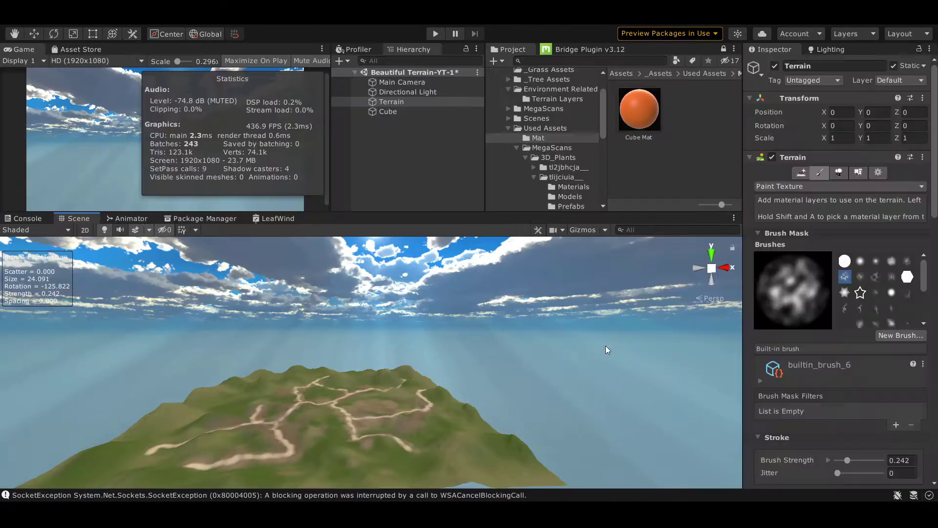
left_click(838, 172)
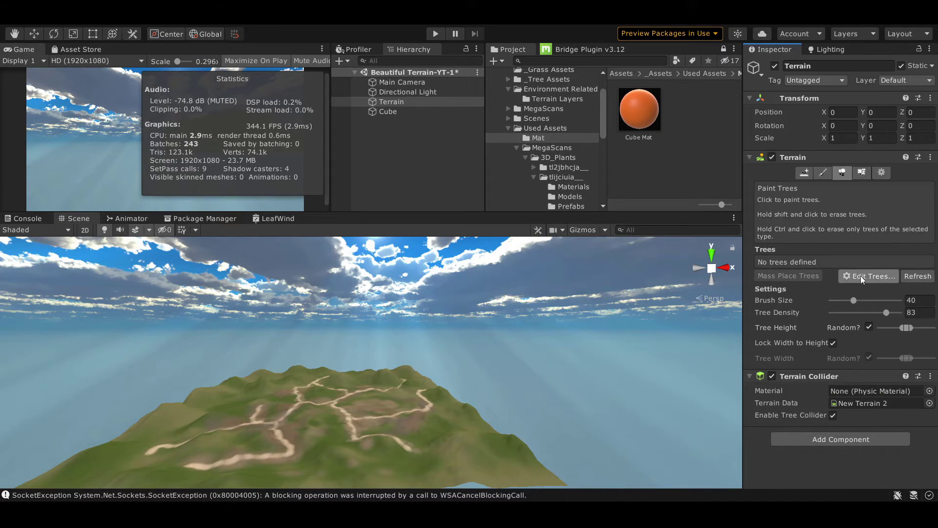
scroll(542, 136, "up", 3)
left_click(547, 121)
double_click(639, 110)
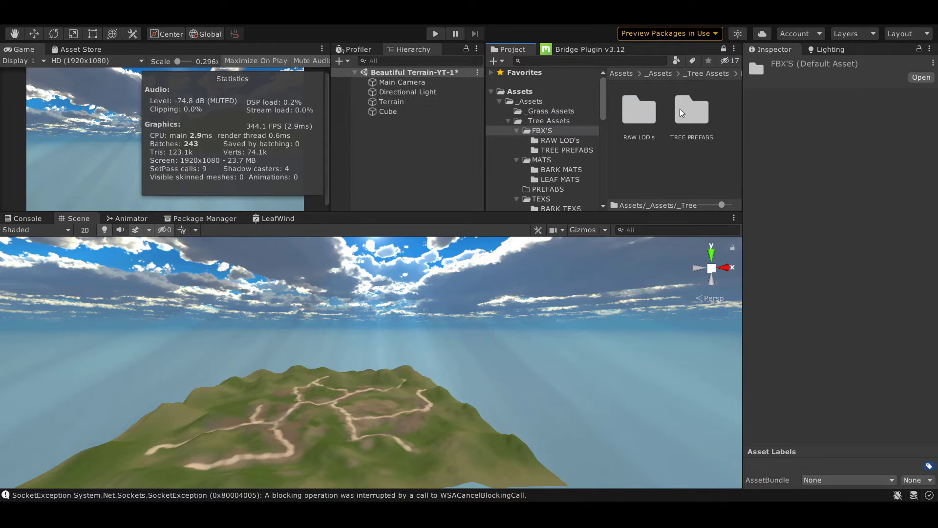
double_click(681, 112)
left_click(395, 429)
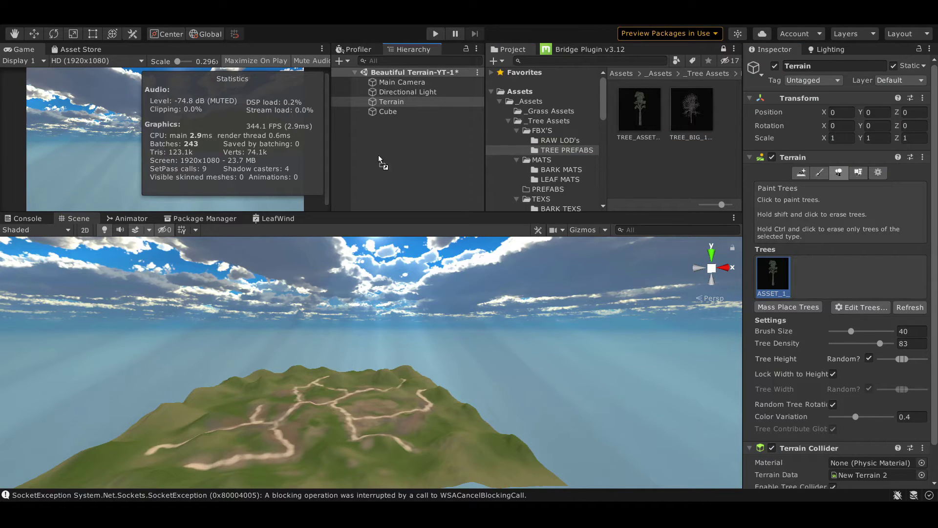
Step: Inspect the RAW LOD's models, the TREE_ASSET_1_LOD's prefab and the TEXS folder
left_click(560, 140)
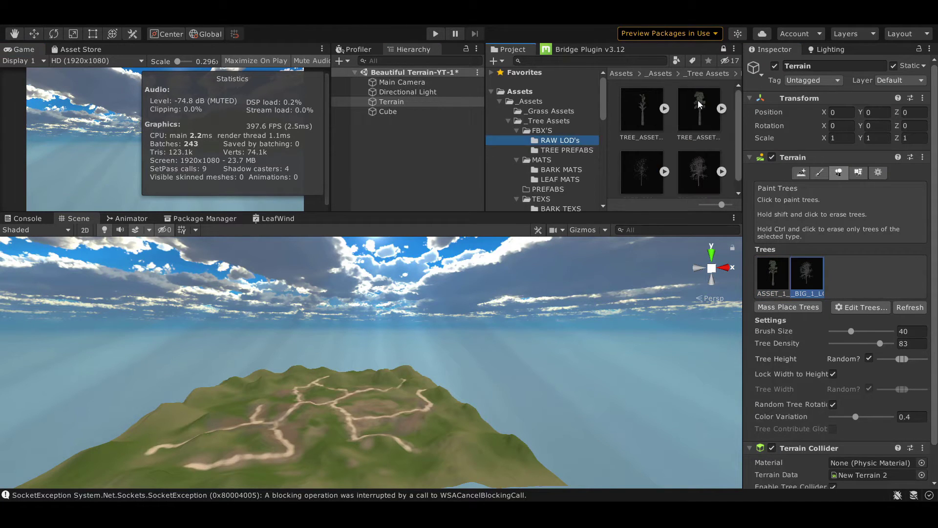
left_click(650, 116)
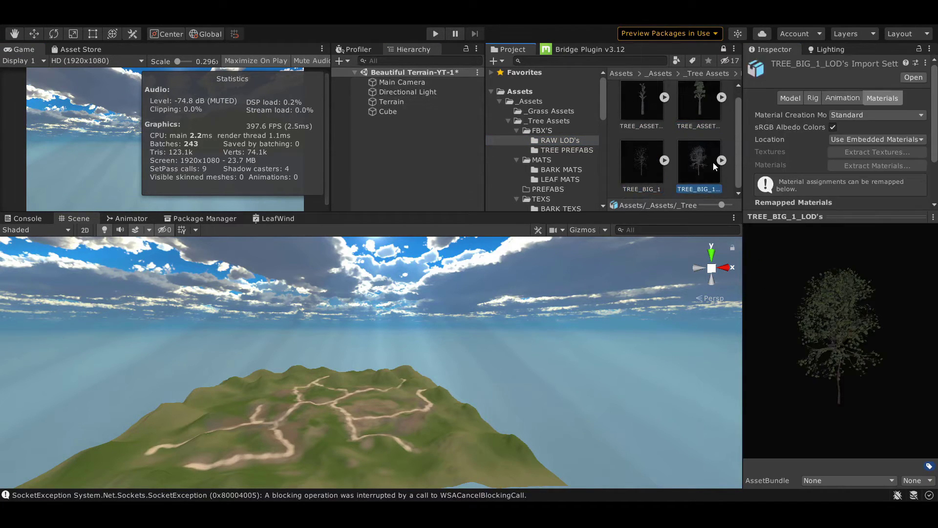
left_click(567, 150)
left_click(639, 110)
left_click(547, 121)
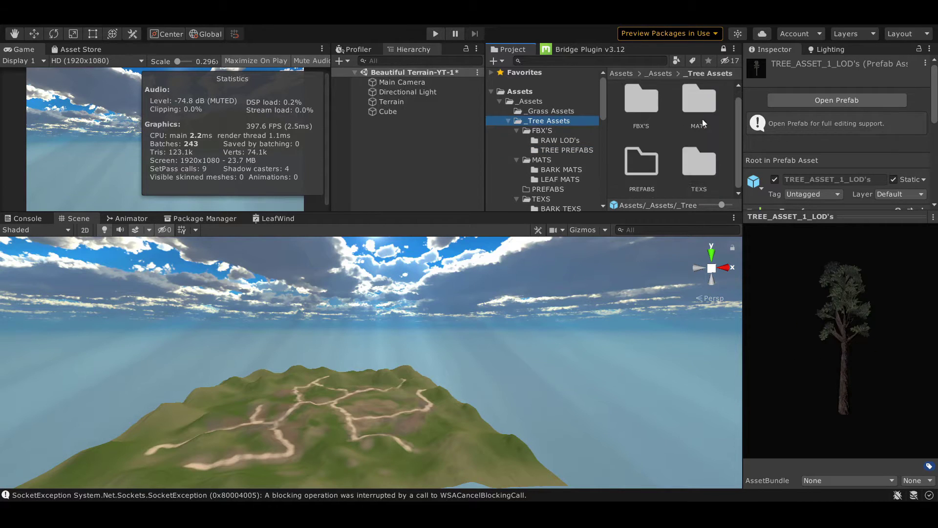
double_click(693, 156)
scroll(561, 147, "down", 5)
scroll(520, 124, "down", 10)
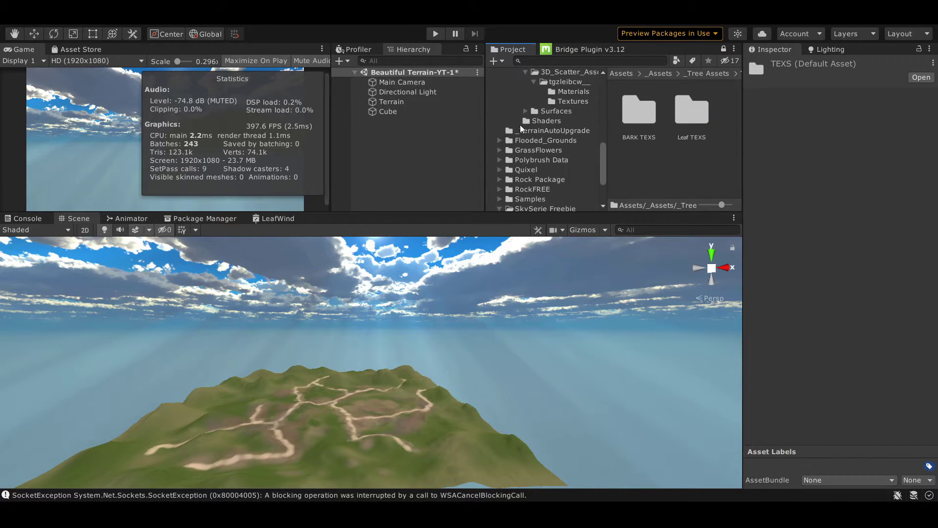
Step: Browse through Rock Package to Standard Assets > SpeedTree and show the Conifer assets
left_click(551, 144)
scroll(514, 155, "down", 3)
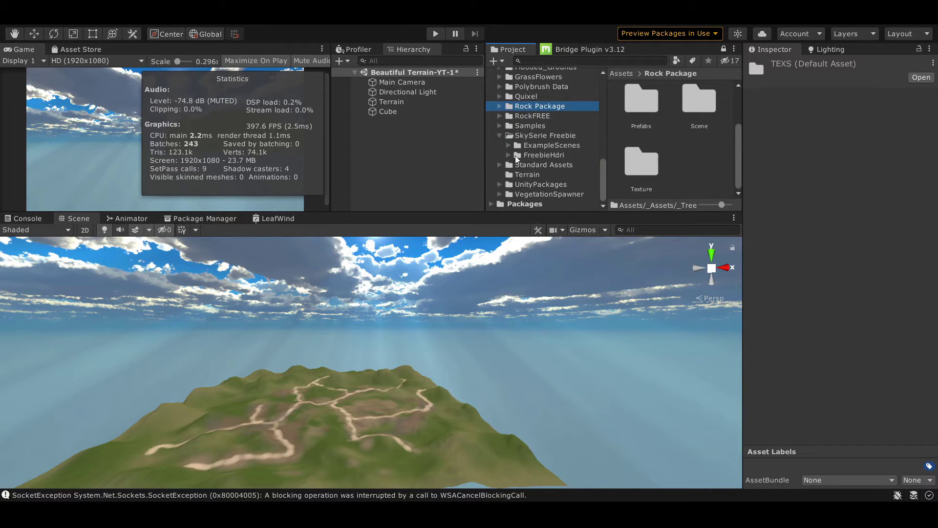
scroll(537, 151, "up", 10)
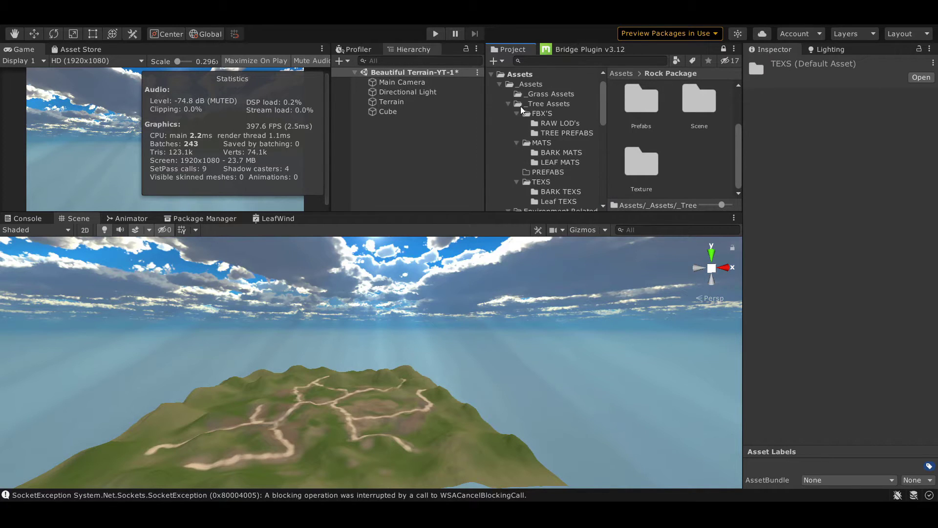
left_click(497, 86)
left_click(504, 155)
double_click(529, 165)
left_click(551, 146)
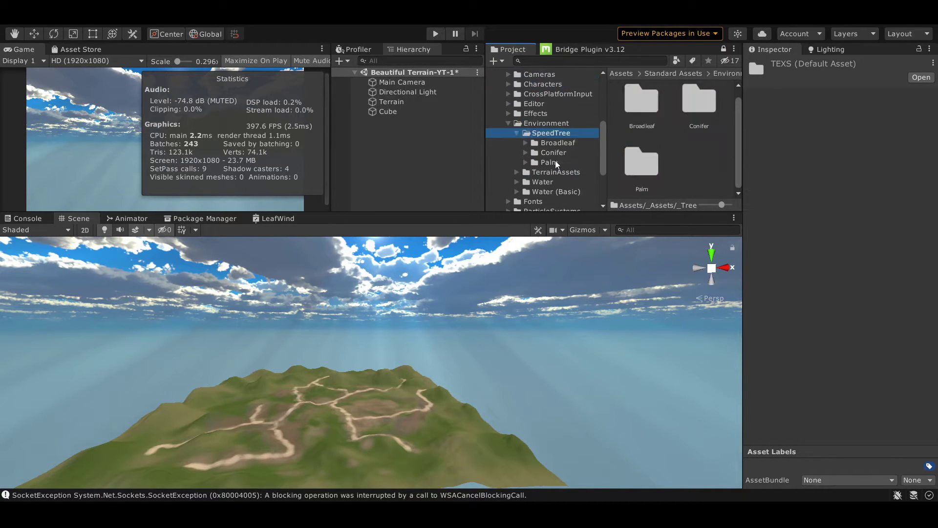
left_click(554, 153)
Step: Add the SpeedTree Conifer, Broadleaf and Palm trees to the terrain's tree list
left_click(469, 425)
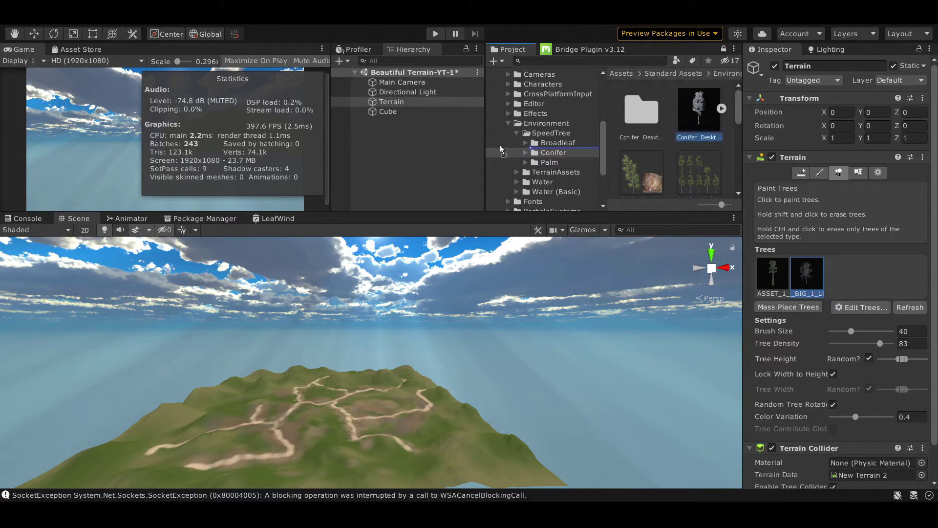
left_click(557, 143)
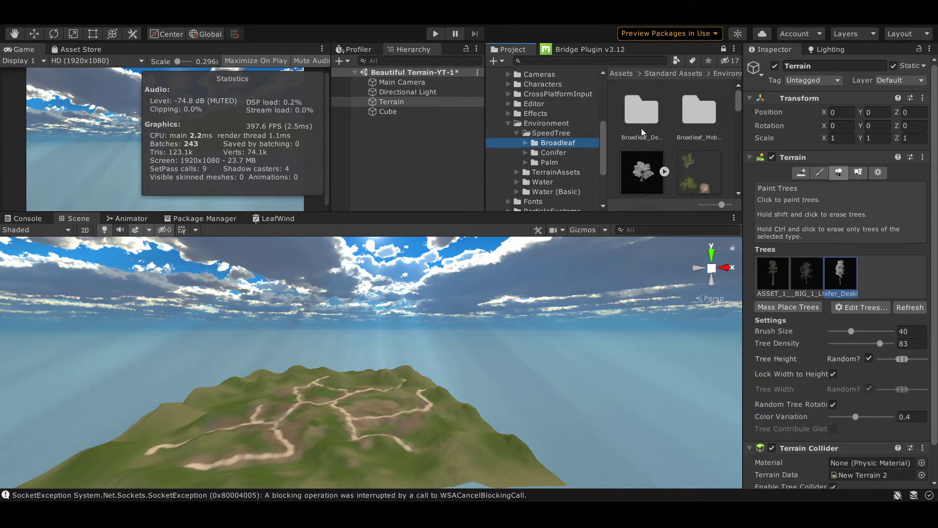
scroll(669, 137, "down", 3)
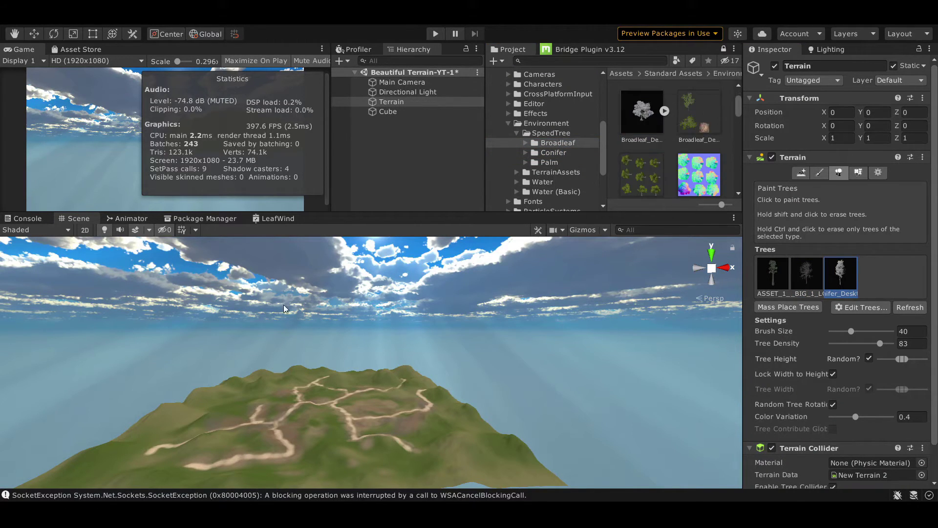
left_click(548, 164)
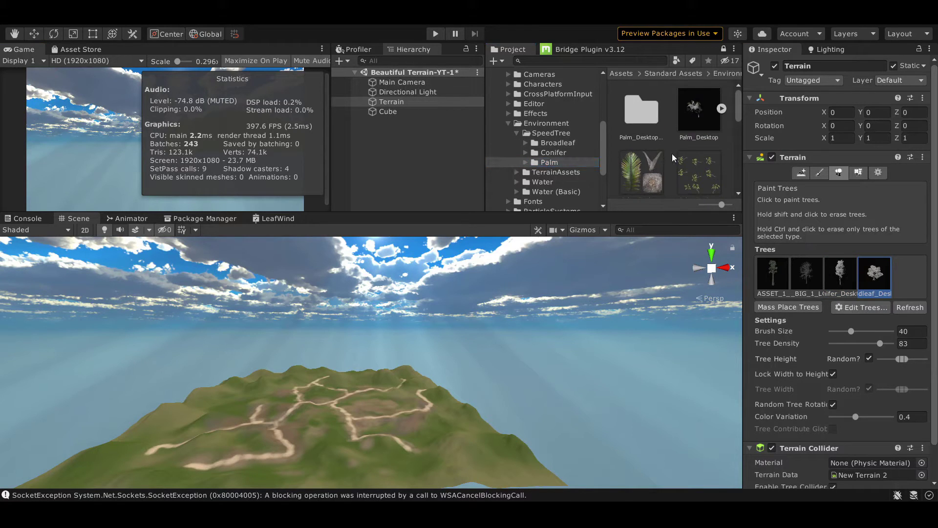
scroll(854, 268, "down", 2)
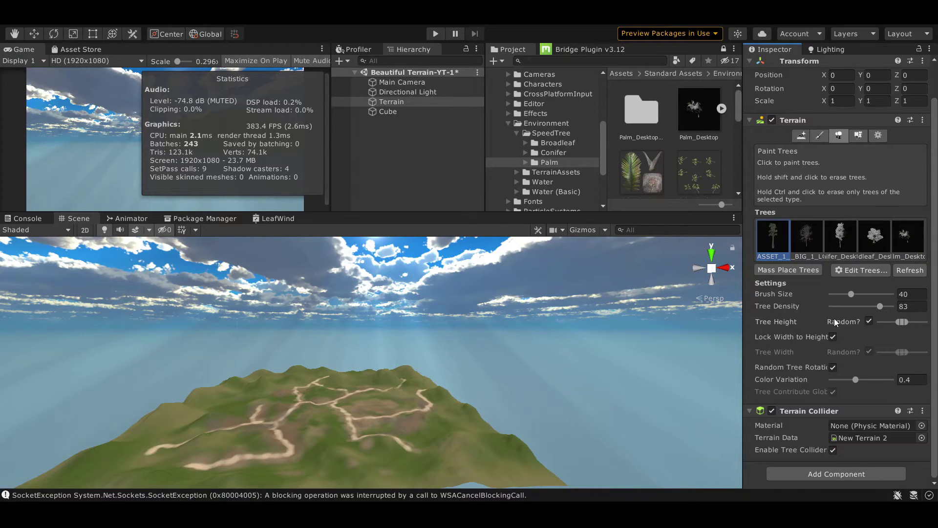
scroll(834, 318, "up", 2)
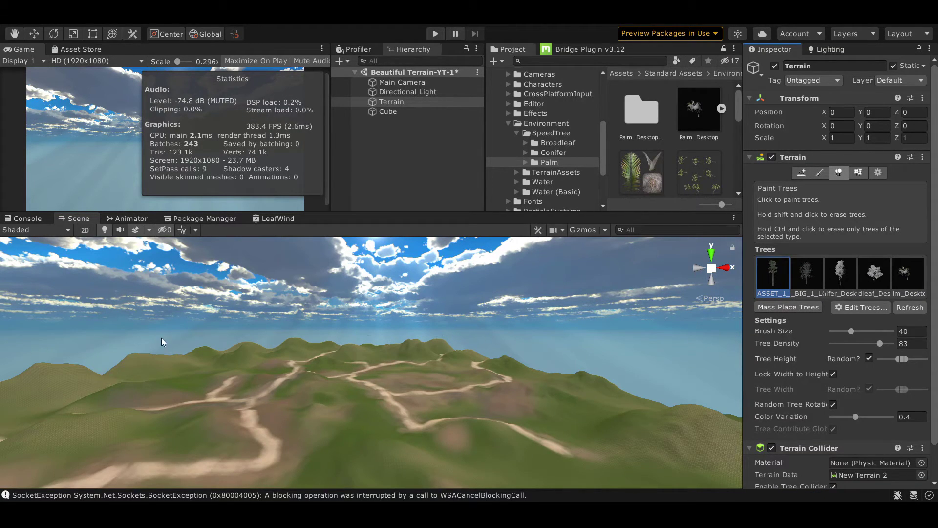
mouse_move(163, 342)
right_mouse_down()
mouse_move(599, 442)
mouse_move(417, 342)
right_mouse_up()
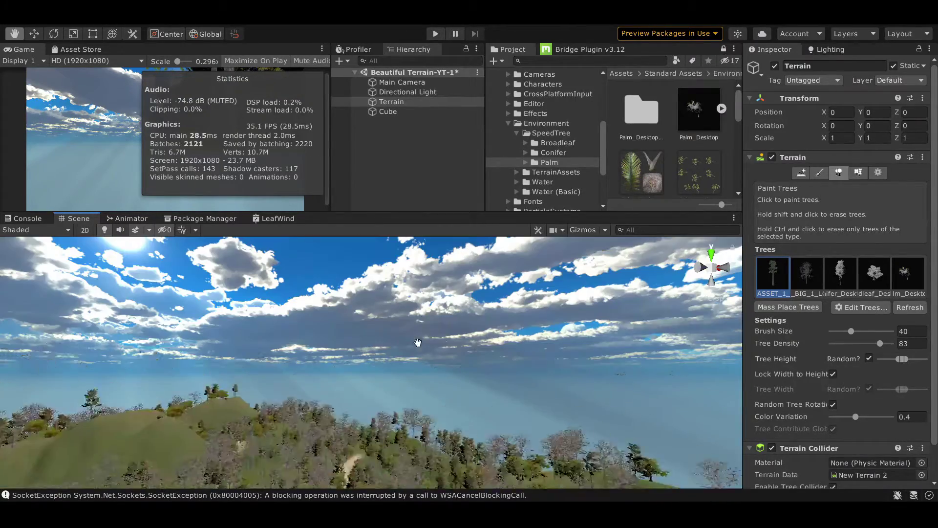
middle_click_drag(418, 342, 511, 271)
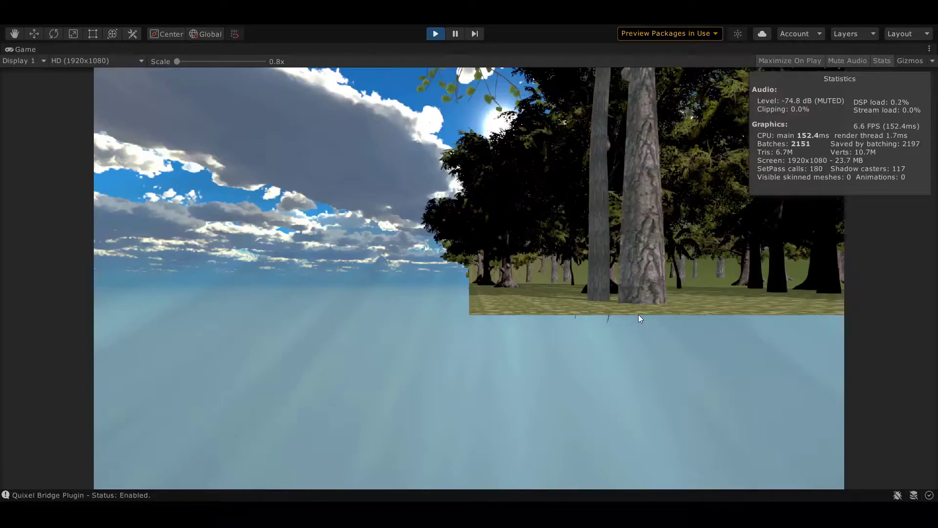
left_click(435, 33)
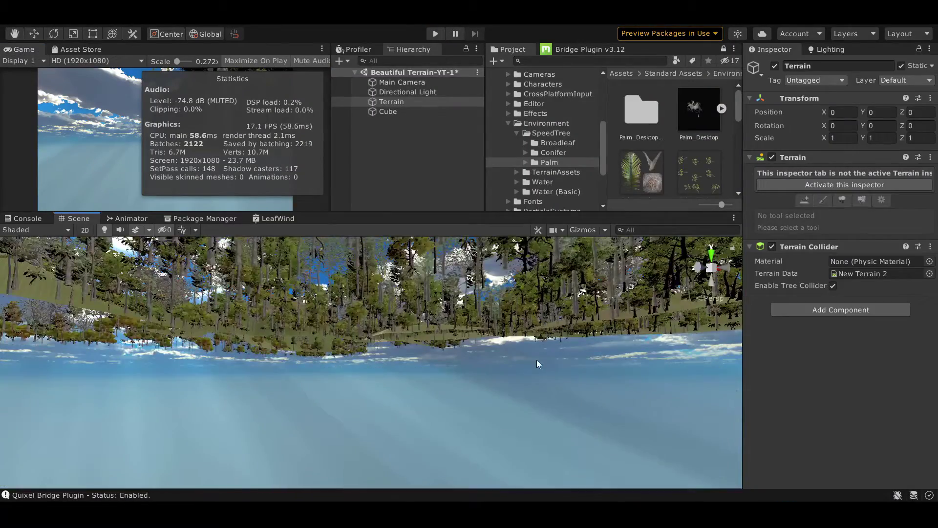
right_click_drag(536, 364, 452, 401)
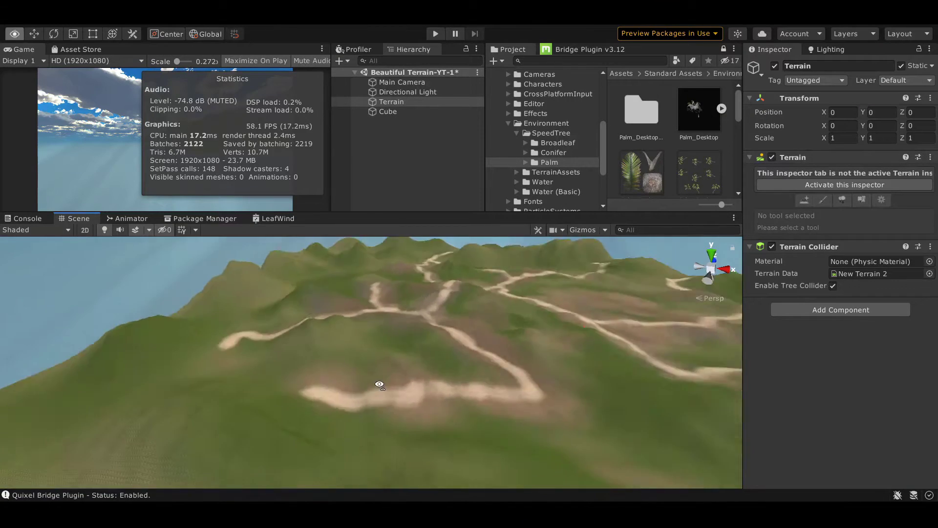
right_click_drag(452, 401, 412, 374)
left_click_drag(413, 373, 428, 361)
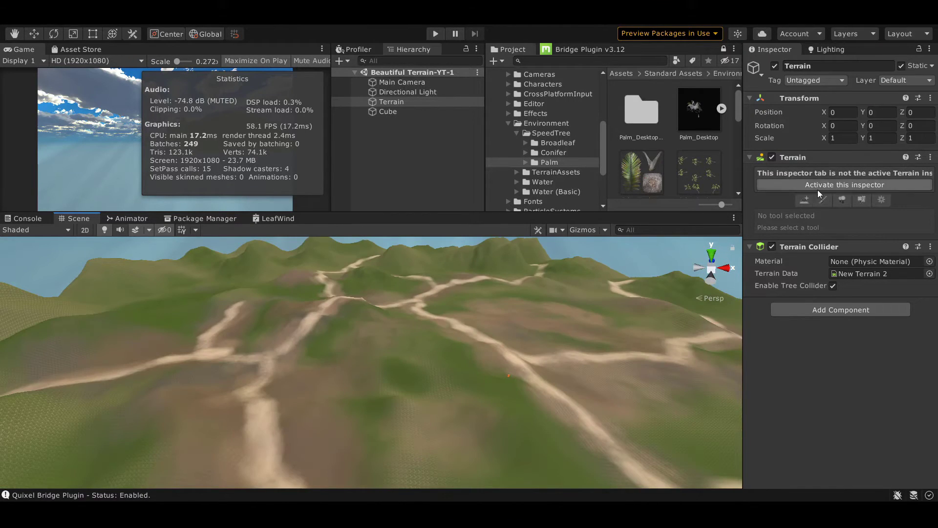
left_click(818, 184)
scroll(646, 297, "down", 3)
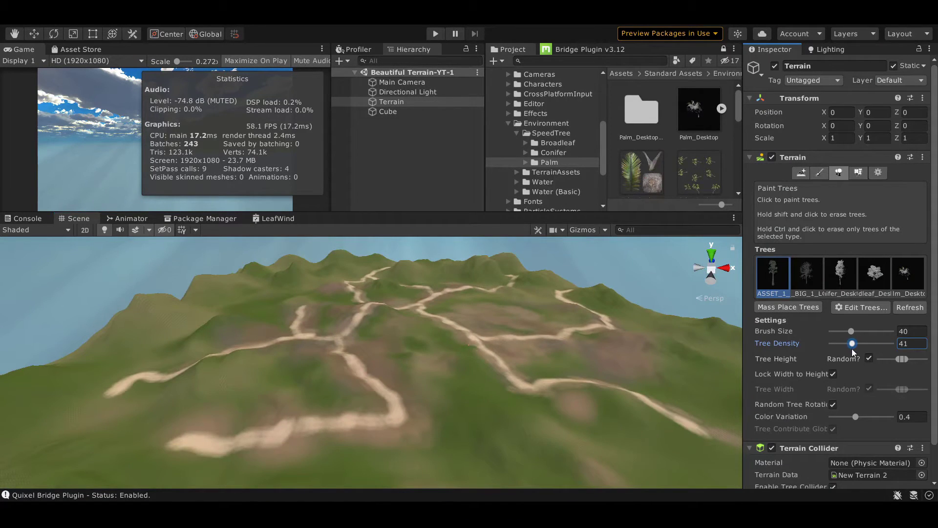
Step: Paint a first stroke of trees onto the terrain and frame the island
left_click(495, 380)
mouse_move(494, 380)
right_mouse_down()
mouse_move(667, 362)
mouse_move(769, 294)
mouse_move(514, 389)
right_mouse_up()
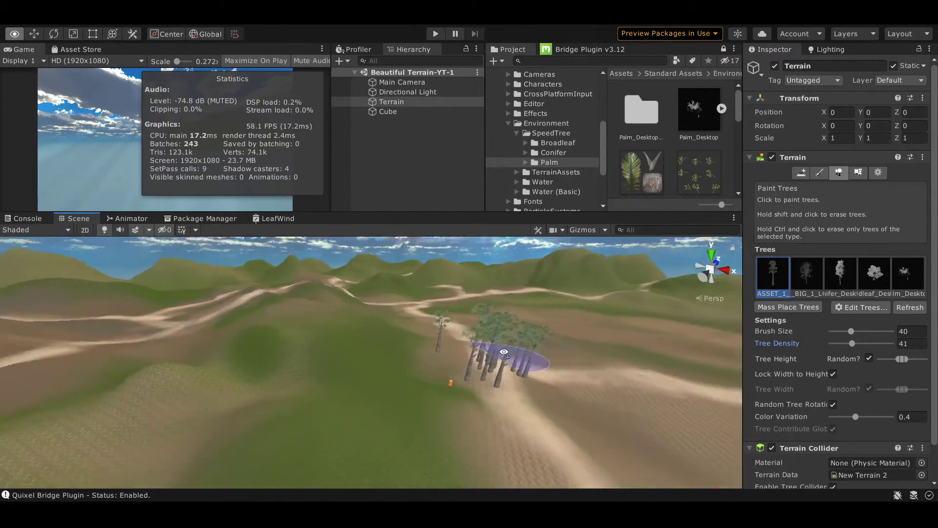
key("f")
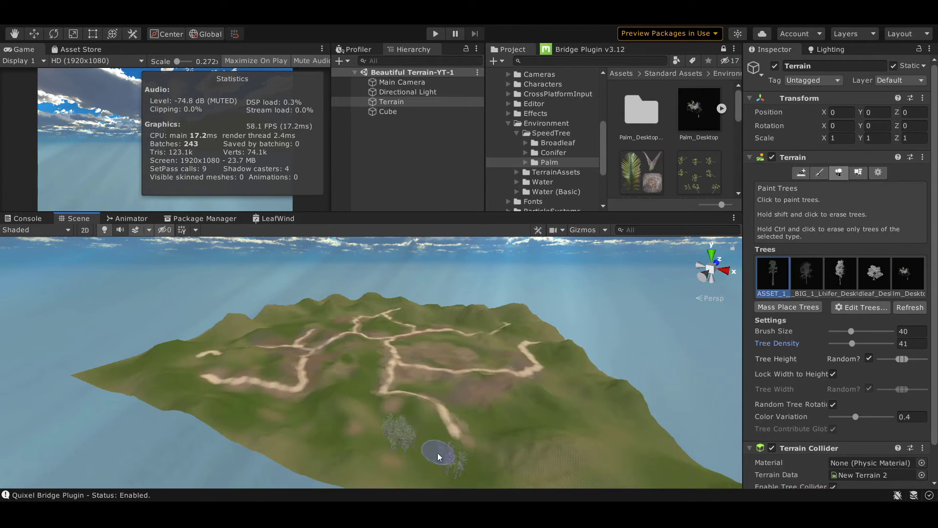
scroll(484, 417, "up", 5)
Step: Set Tree Density to 25 and paint trees across the grassy areas between paths
right_click_drag(458, 377, 459, 367)
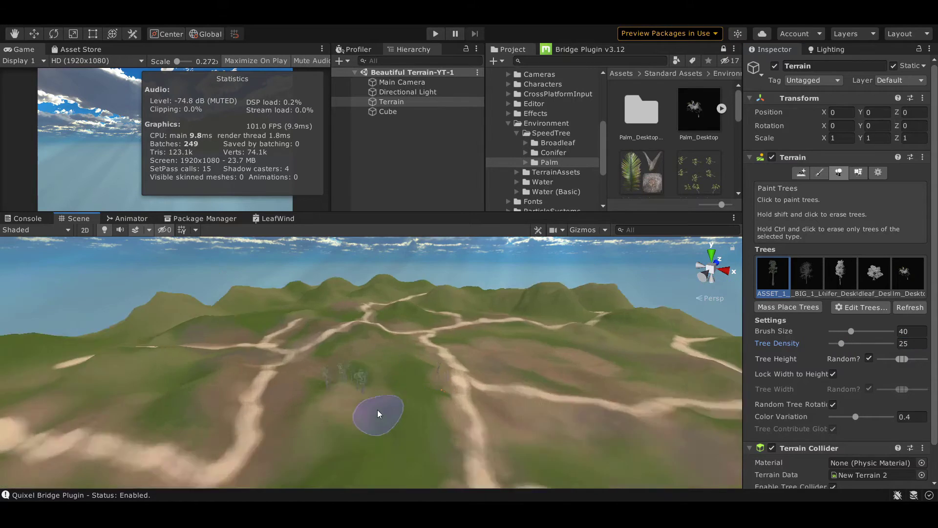
scroll(379, 410, "down", 5)
scroll(362, 353, "up", 3)
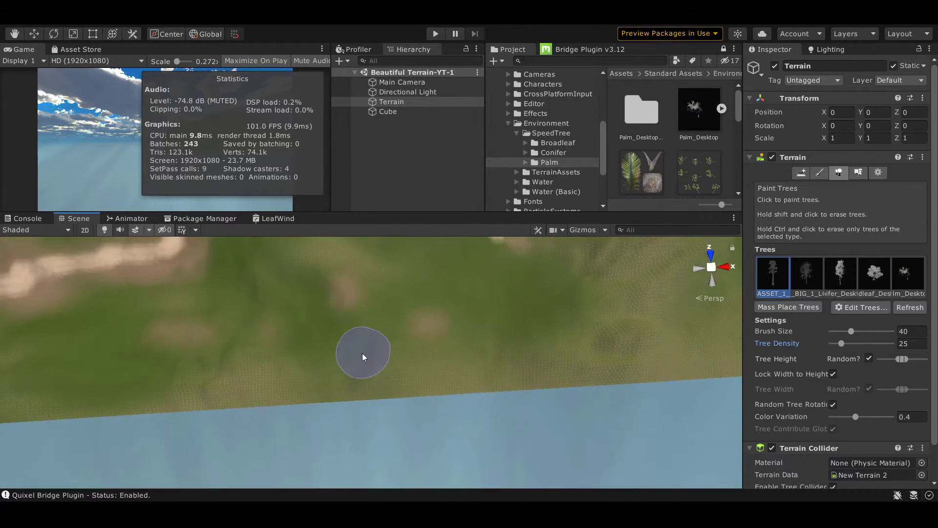
right_click_drag(362, 353, 362, 342)
scroll(362, 342, "down", 5)
scroll(362, 335, "up", 4)
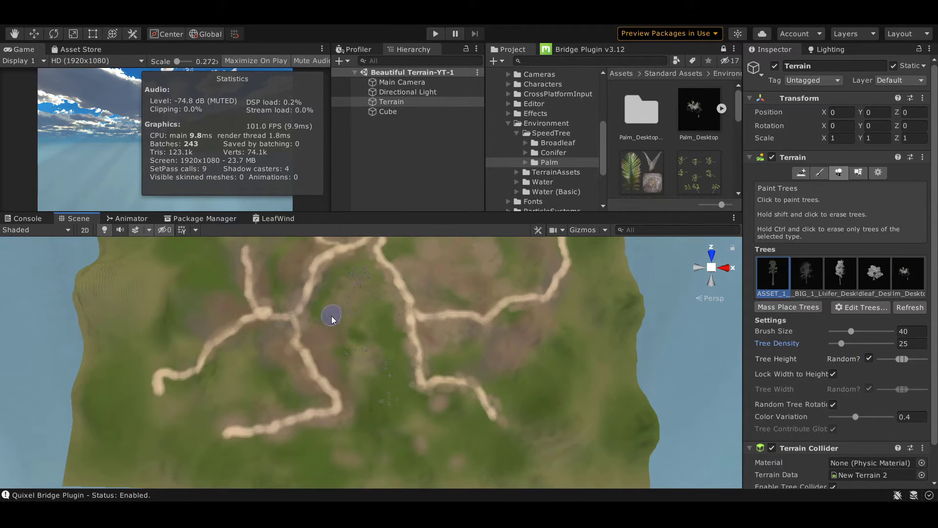
middle_click_drag(496, 345, 371, 379)
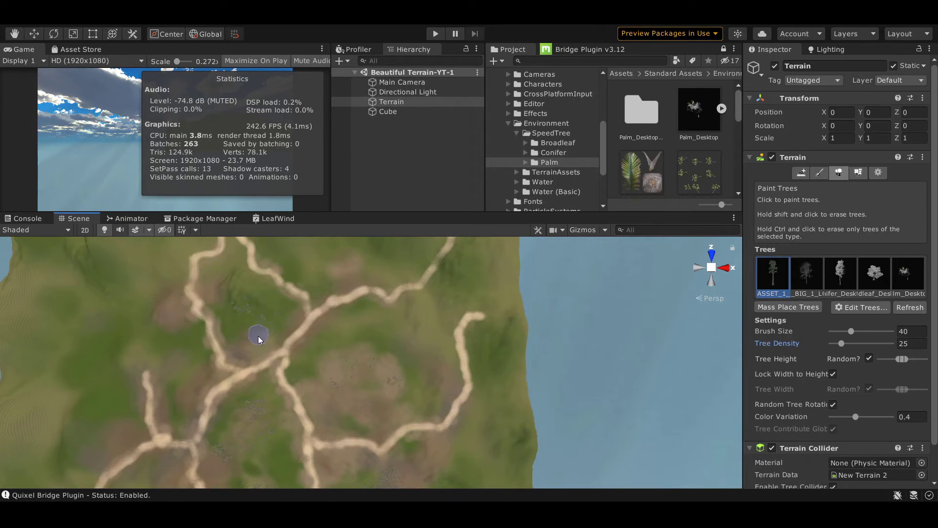
scroll(340, 341, "up", 2)
scroll(384, 359, "down", 3)
middle_click_drag(188, 316, 260, 336)
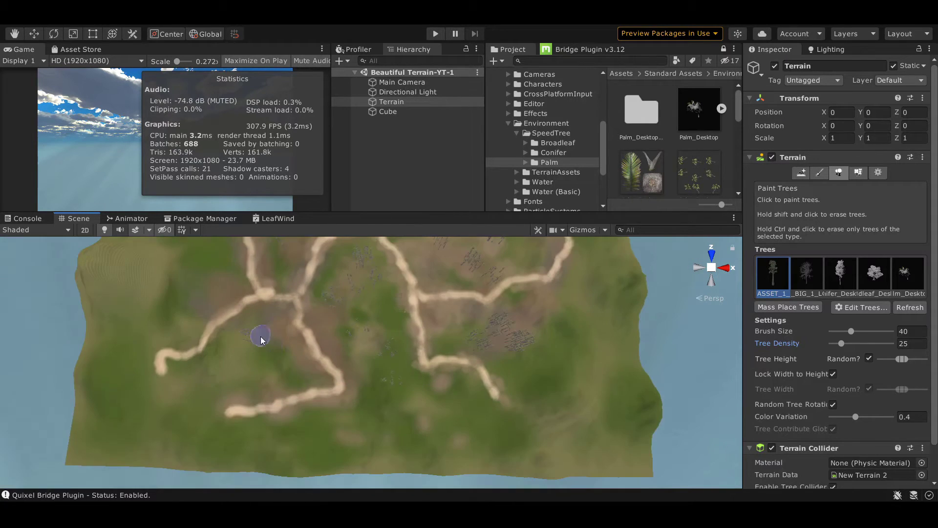
Step: Tilt the view into perspective and fly down to ground level among the trees
scroll(268, 314, "up", 2)
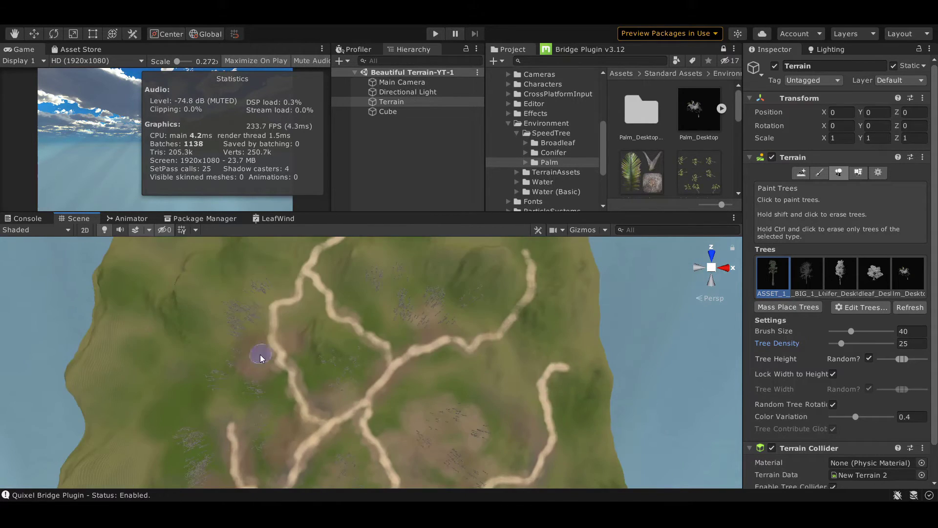
scroll(260, 354, "down", 2)
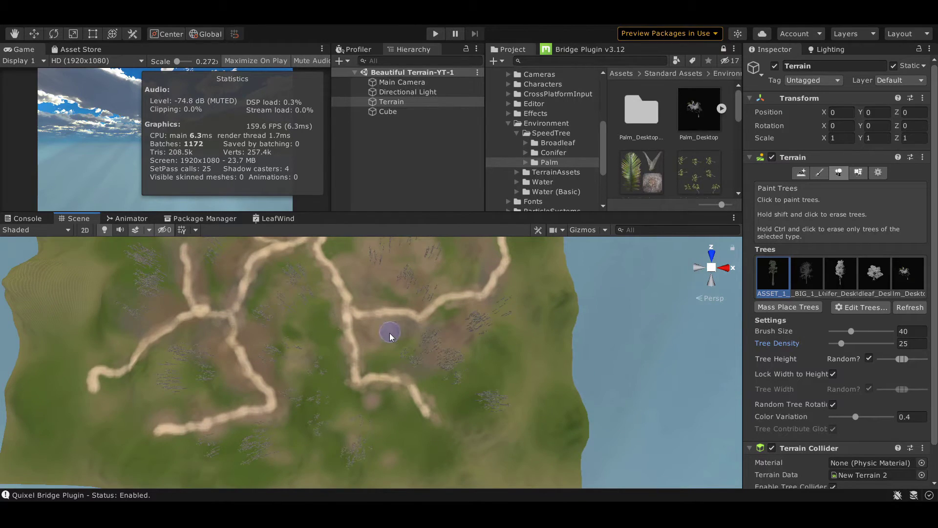
scroll(333, 393, "up", 2)
scroll(419, 383, "up", 3)
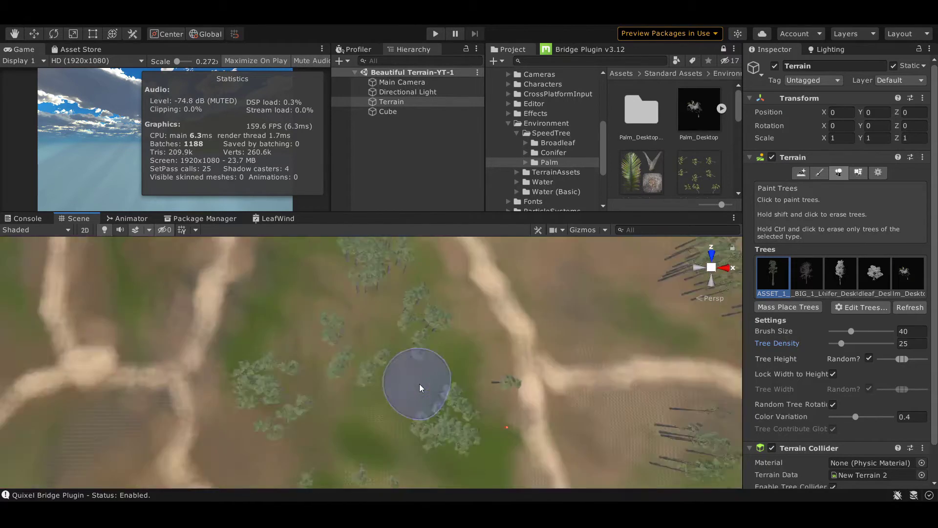
left_click_drag(419, 383, 345, 244, "alt")
key("f")
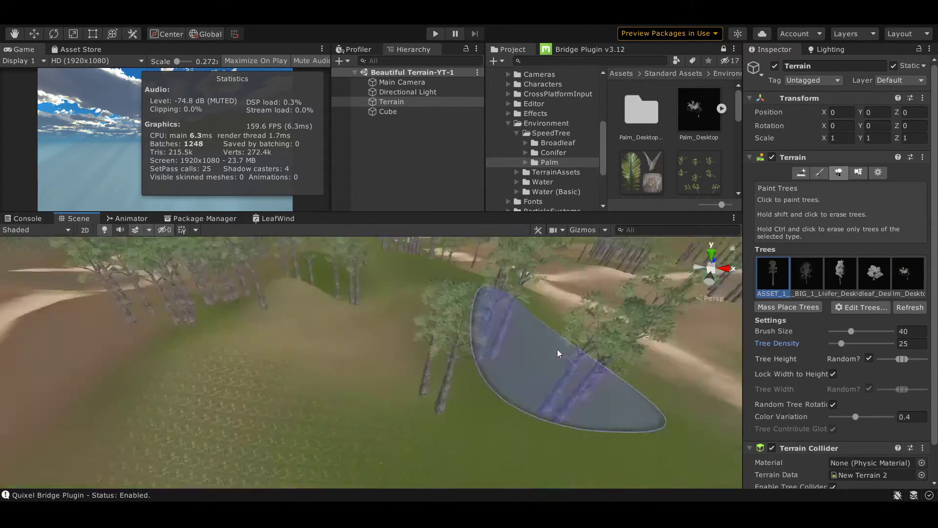
mouse_move(481, 381)
right_mouse_down()
mouse_move(421, 261)
mouse_move(648, 299)
mouse_move(790, 134)
right_mouse_up()
Step: Open the scene's Lighting settings and select the Main Camera
left_click(830, 49)
scroll(863, 166, "up", 5)
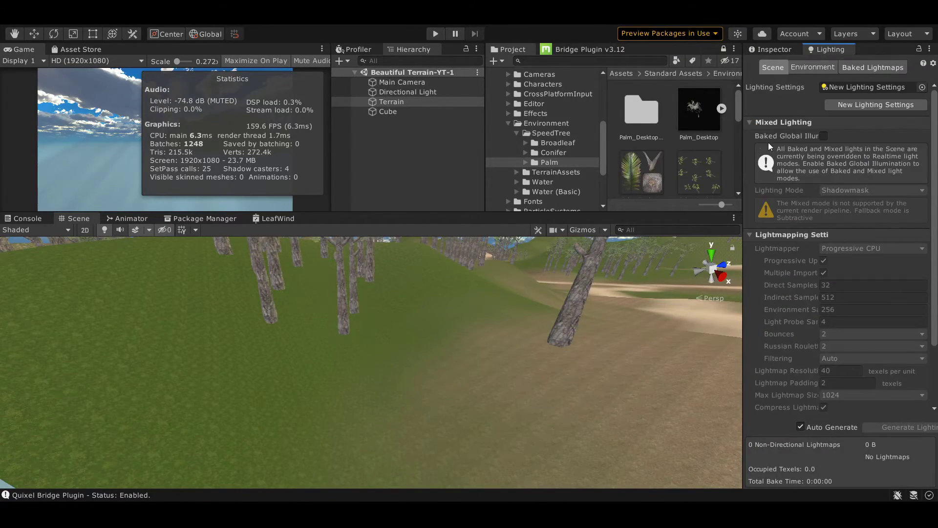
left_click(401, 82)
scroll(823, 149, "down", 2)
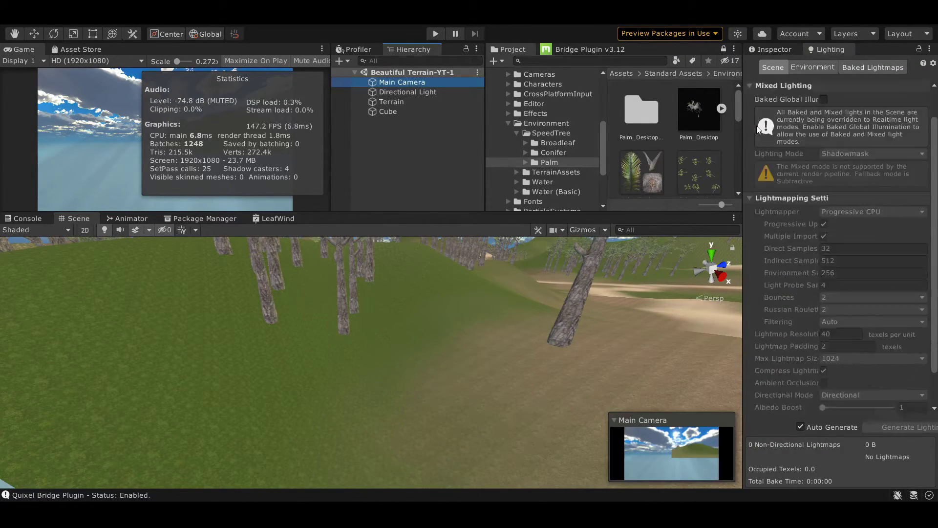
scroll(822, 148, "up", 2)
mouse_move(439, 381)
right_mouse_down()
mouse_move(452, 397)
mouse_move(459, 342)
right_mouse_up()
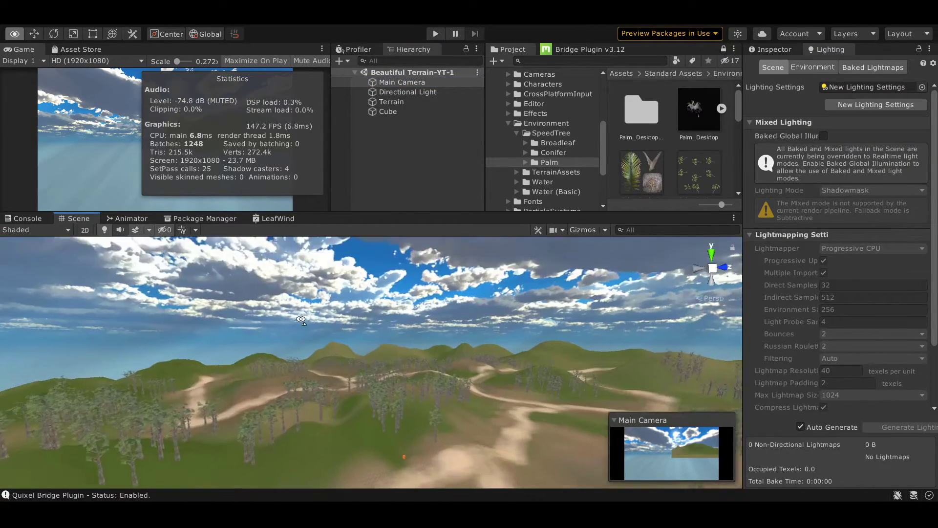
Step: Toggle Fog on and back off under Environment, and reselect the Terrain's tree settings
left_click(813, 67)
left_click(823, 279)
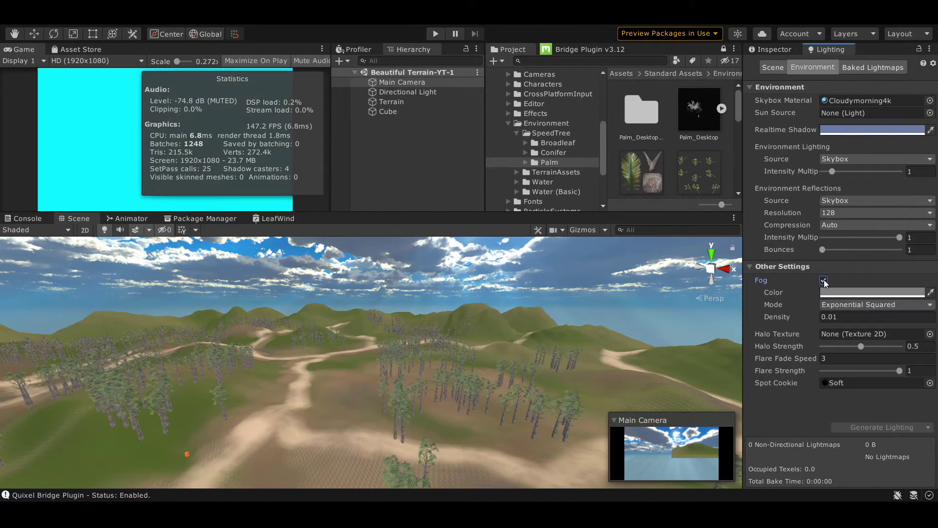
left_click(823, 280)
scroll(436, 383, "down", 3)
scroll(437, 384, "up", 3)
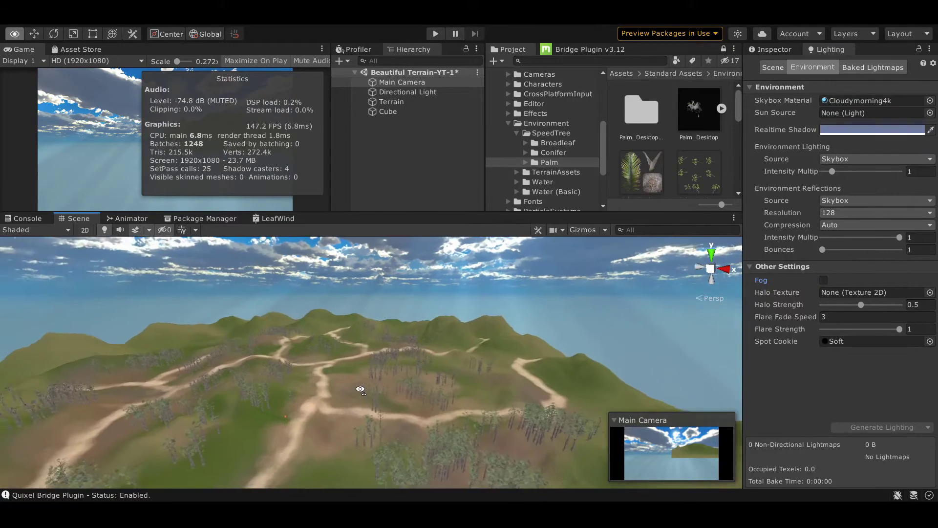
scroll(449, 369, "up", 3)
scroll(472, 344, "up", 2)
double_click(391, 102)
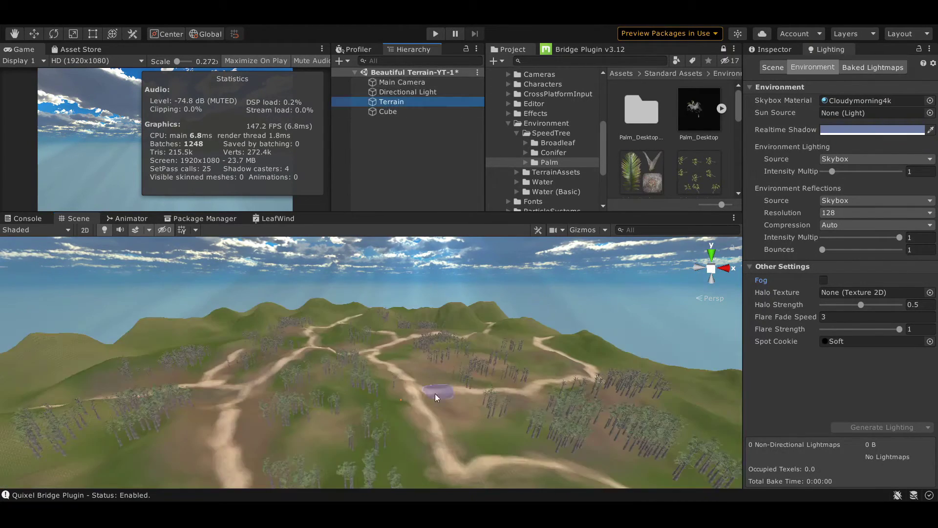
left_click(774, 49)
Step: Set Brush Size 92 and Tree Density 10 and paint the BIG_1 tree species
mouse_move(841, 345)
left_mouse_down()
mouse_move(829, 345)
mouse_move(858, 331)
left_mouse_up()
scroll(401, 450, "up", 2)
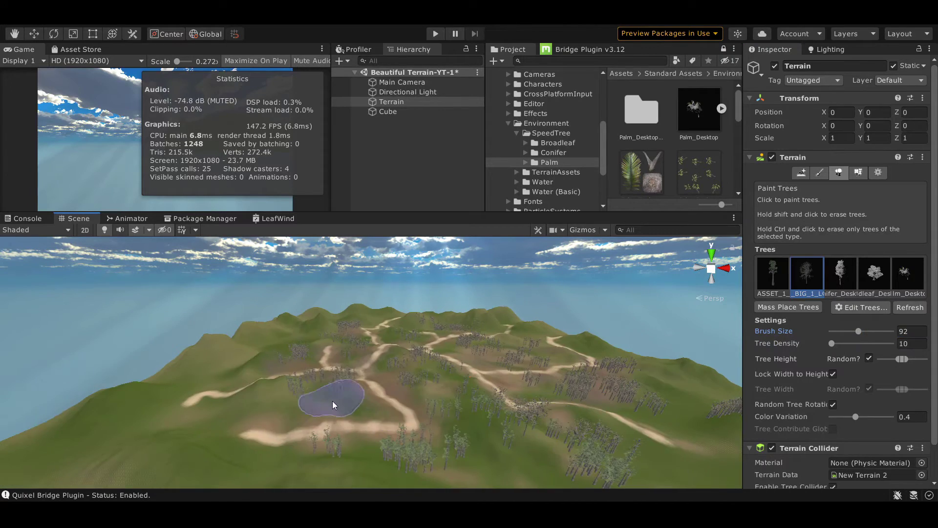
scroll(408, 418, "up", 4)
scroll(503, 391, "up", 3)
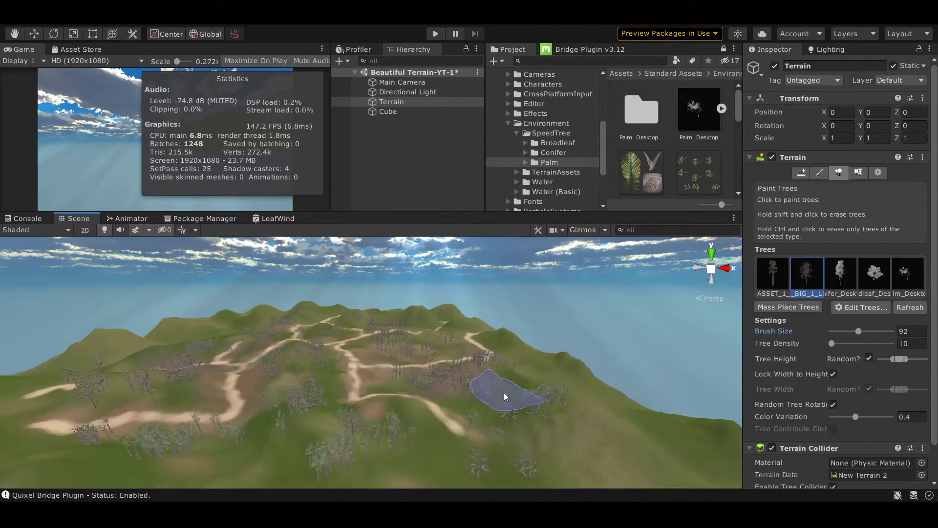
scroll(457, 356, "up", 3)
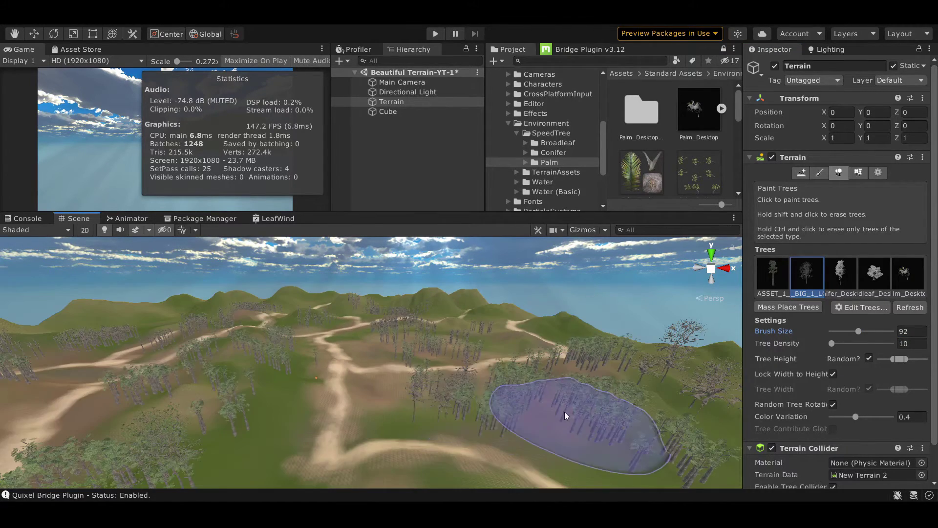
scroll(504, 403, "down", 6)
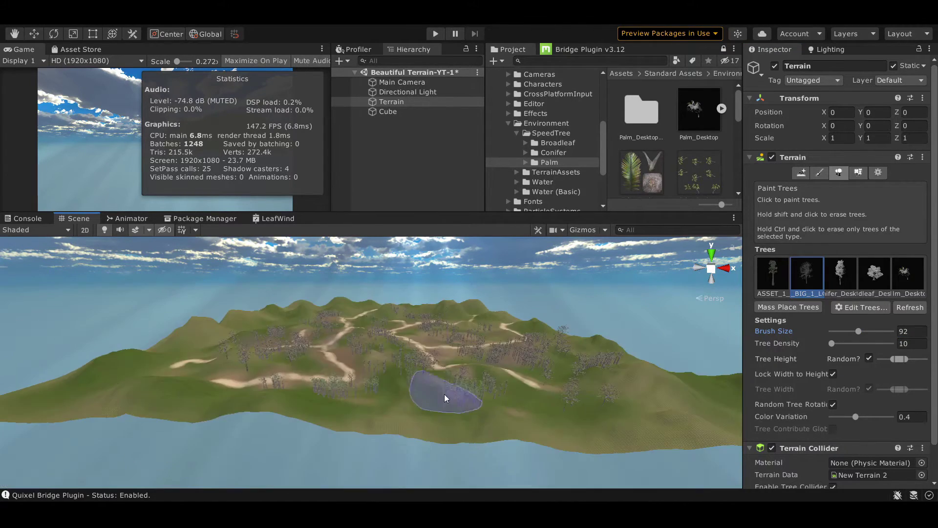
scroll(238, 359, "up", 3)
scroll(413, 400, "down", 3)
scroll(454, 403, "up", 2)
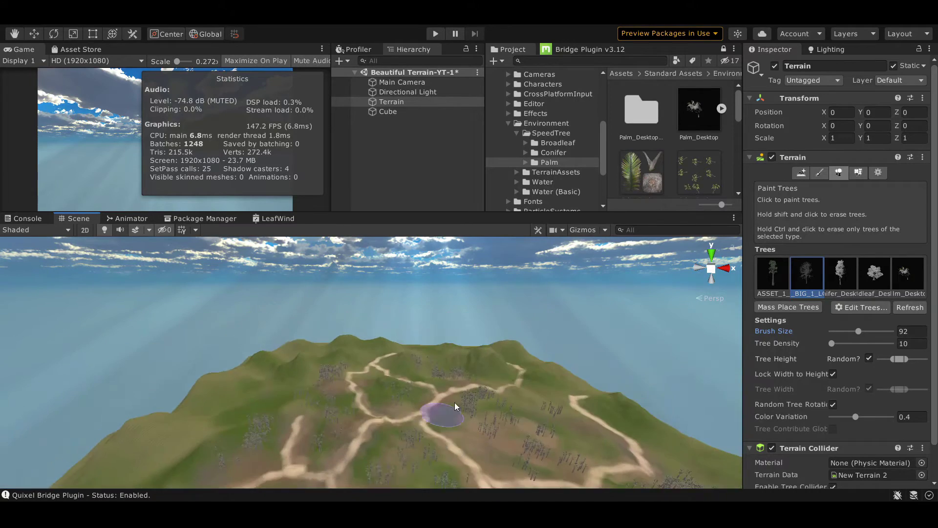
scroll(454, 402, "up", 3)
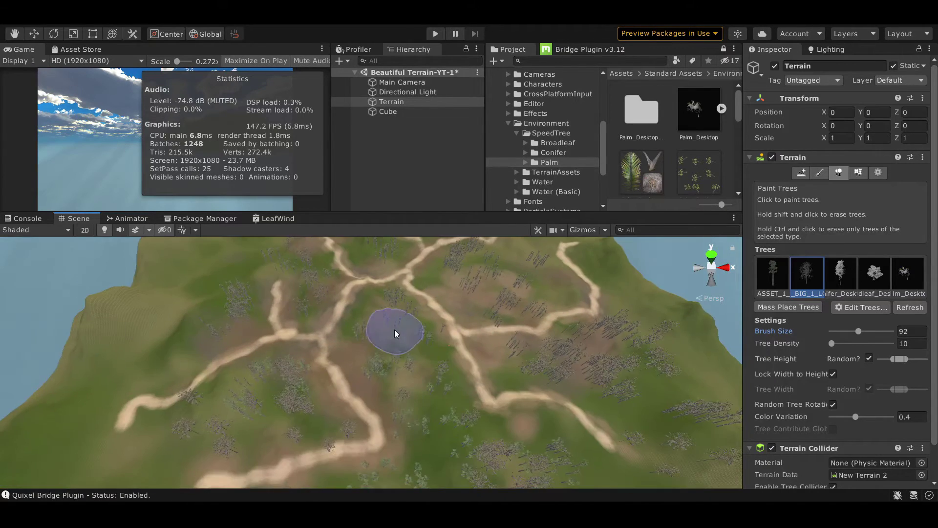
scroll(394, 329, "down", 1)
scroll(492, 419, "up", 2)
scroll(479, 321, "up", 2)
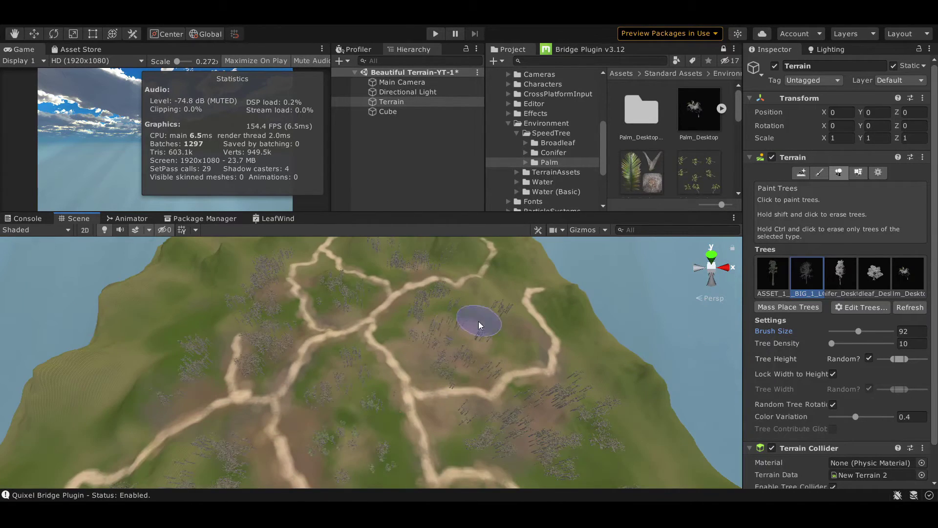
scroll(426, 435, "down", 2)
scroll(661, 432, "down", 1)
scroll(329, 394, "up", 3)
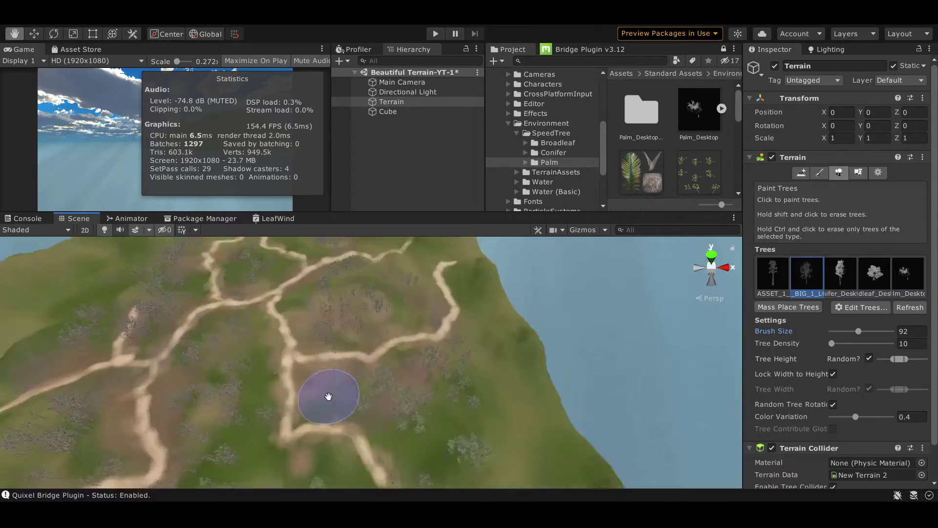
scroll(396, 406, "up", 3)
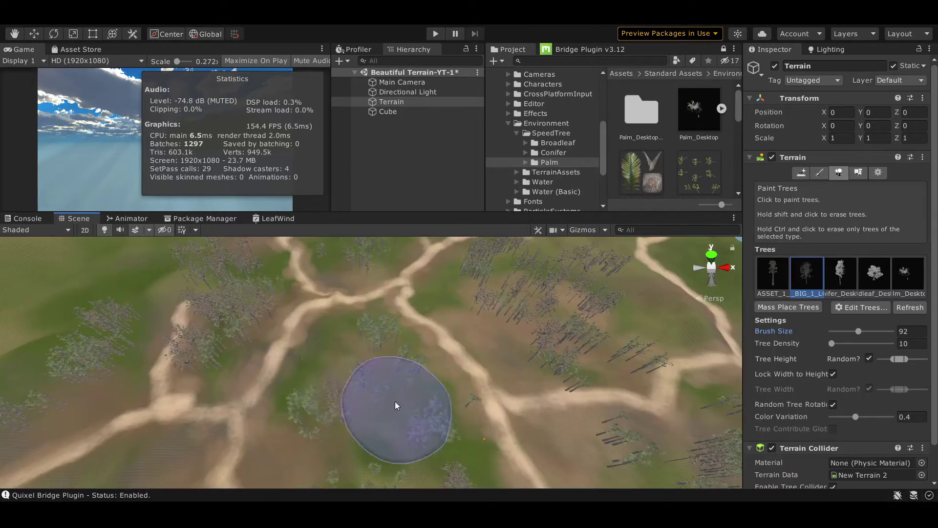
Step: Lower the view over the hills and pick the Conifer prototype for painting
mouse_move(396, 405)
left_mouse_down("alt")
mouse_move(481, 418)
mouse_move(234, 243)
left_mouse_up("alt")
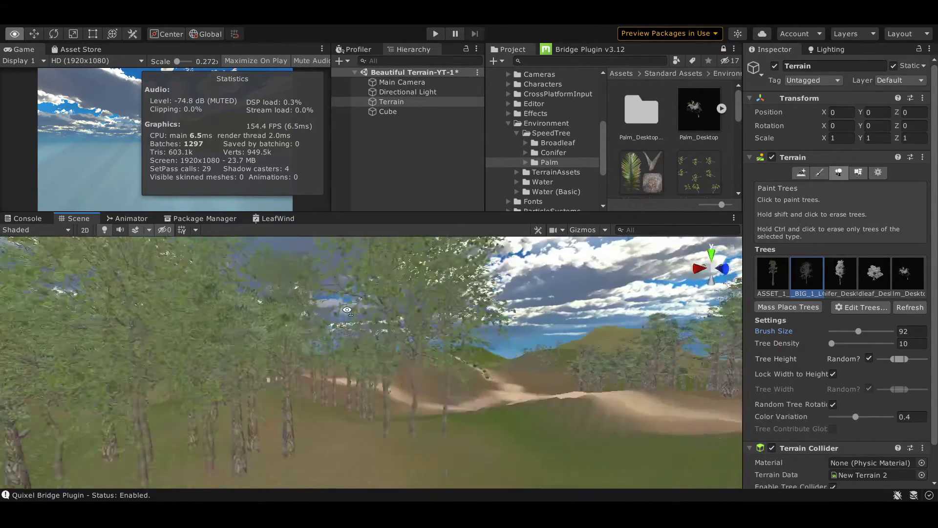
scroll(362, 360, "down", 5)
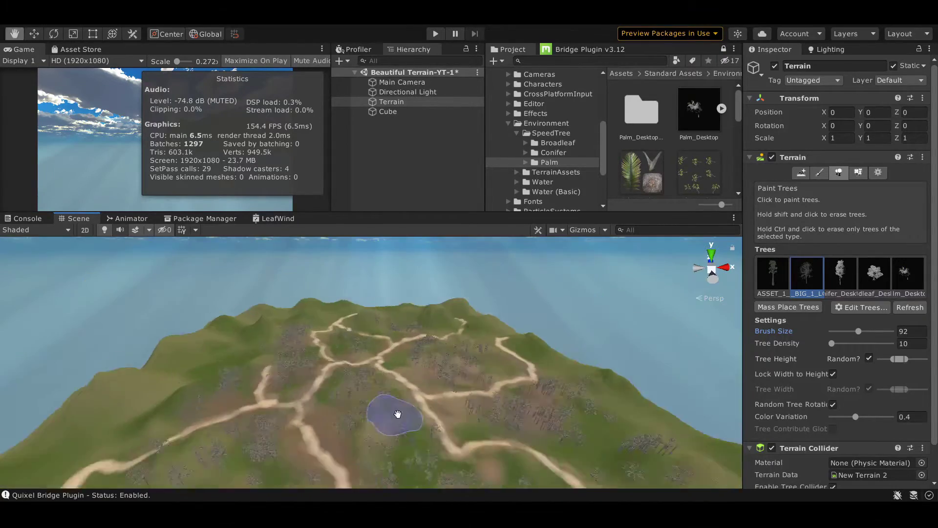
mouse_move(391, 408)
left_mouse_down("alt")
mouse_move(522, 389)
mouse_move(387, 383)
mouse_move(419, 408)
left_mouse_up("alt")
scroll(439, 415, "down", 3)
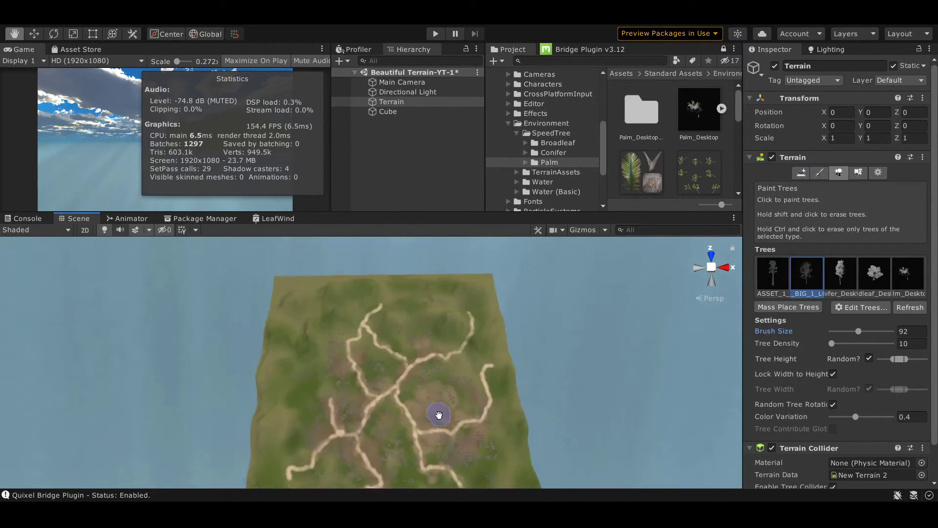
scroll(828, 400, "down", 2)
scroll(828, 399, "up", 2)
scroll(665, 146, "down", 2)
left_click(851, 284)
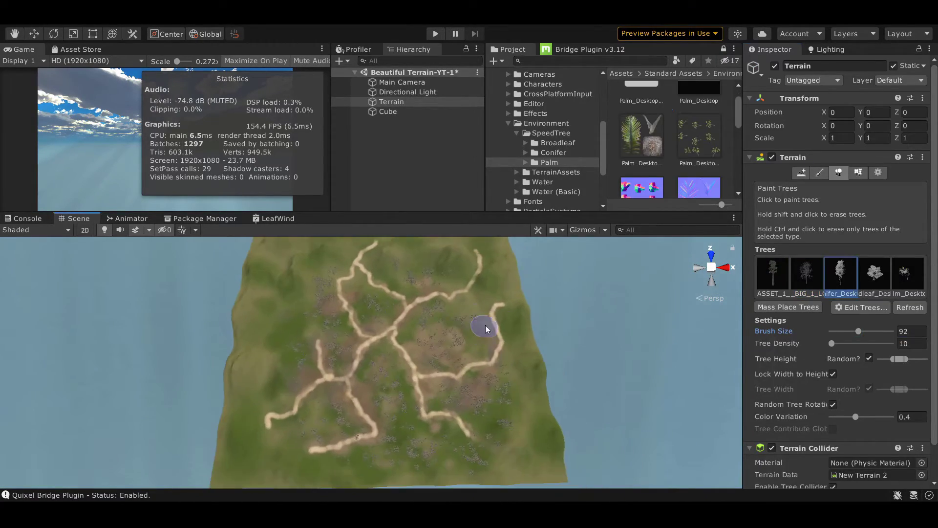
scroll(487, 341, "up", 2)
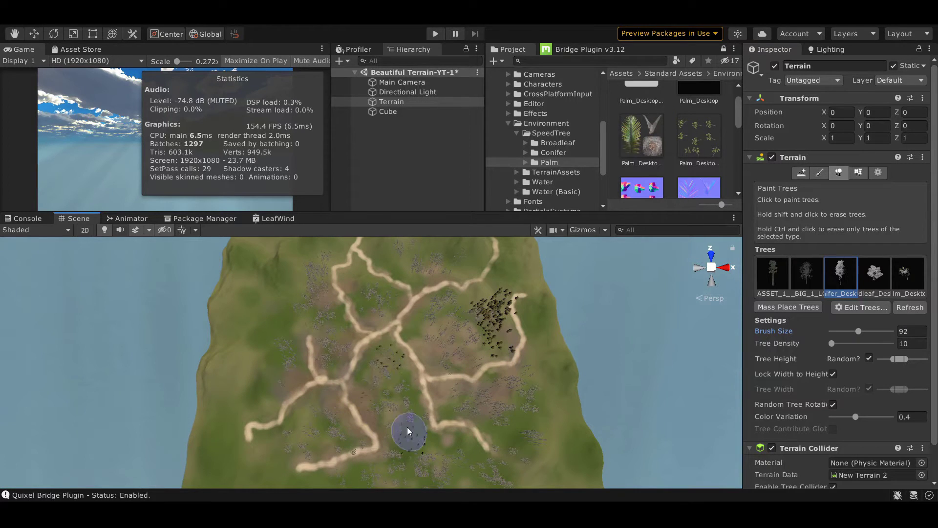
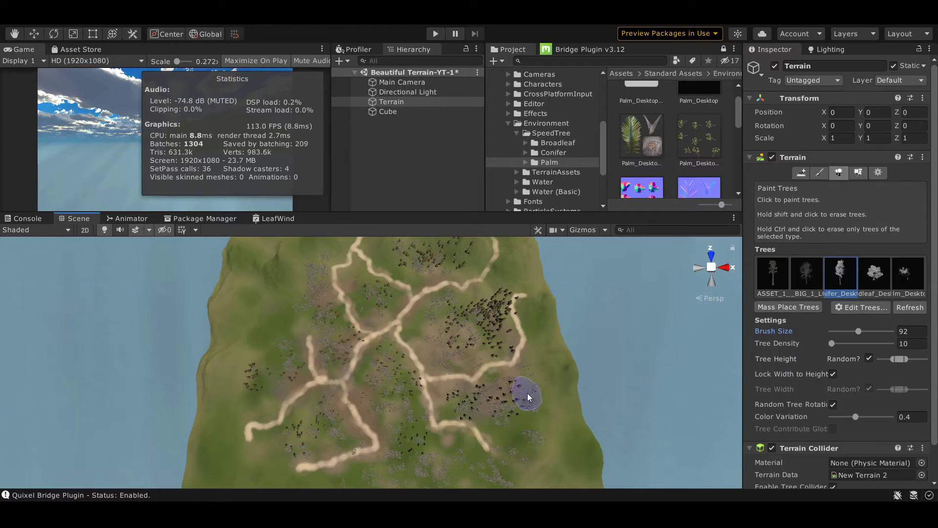
Step: Zoom and orbit down to a low view over the conifers, then fly forward along the dirt path
scroll(513, 396, "up", 1)
left_click_drag(513, 397, 384, 335)
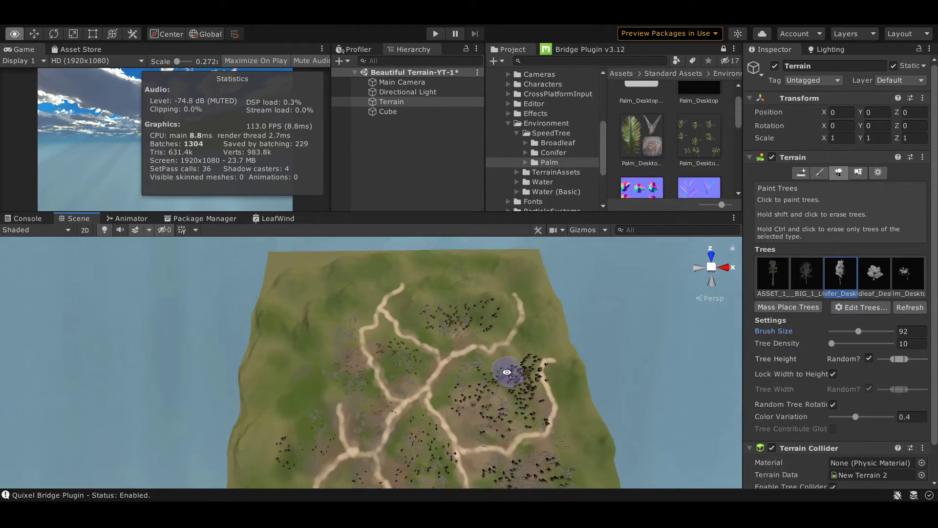
scroll(521, 382, "up", 2)
scroll(520, 382, "up", 3)
left_click_drag(549, 364, 546, 166, "alt")
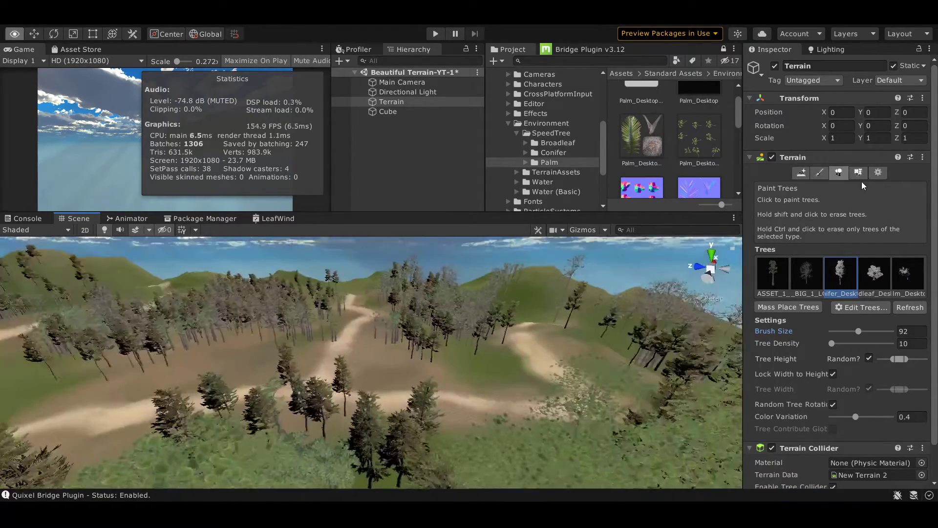
key("Up")
key("Up")
key("Up")
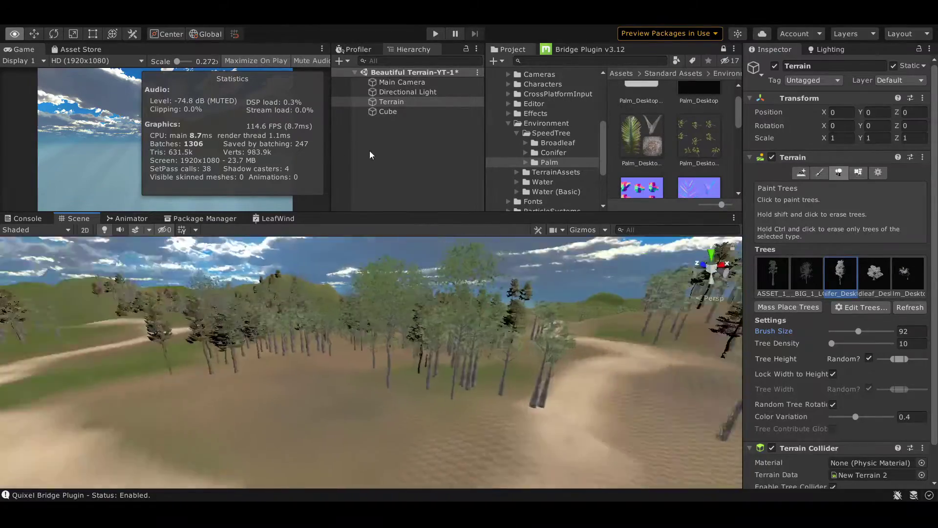
Step: Return to a top-down terrain view and collapse the Terrain component's tree-painting settings
scroll(342, 302, "down", 5)
left_click_drag(342, 303, 366, 315, "alt")
scroll(394, 293, "down", 2)
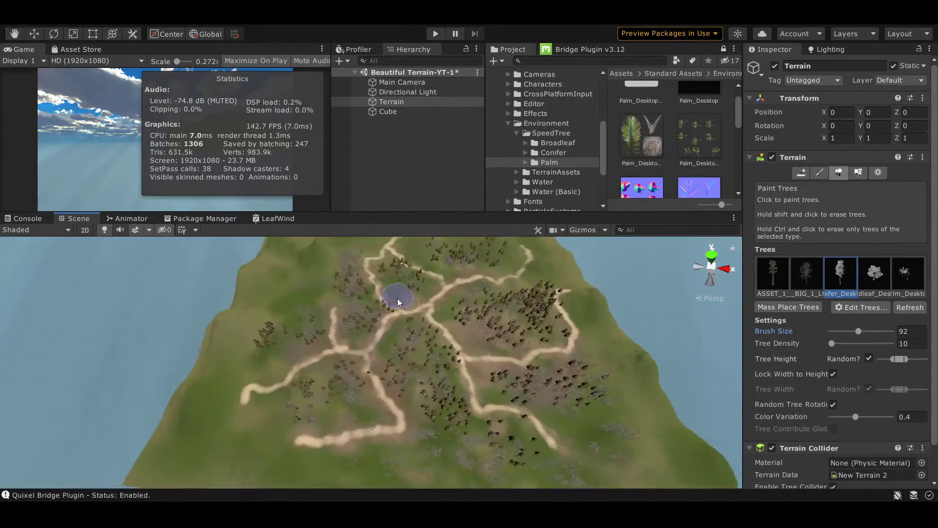
scroll(513, 348, "up", 3)
scroll(512, 347, "down", 5)
scroll(518, 345, "up", 2)
scroll(766, 256, "down", 1)
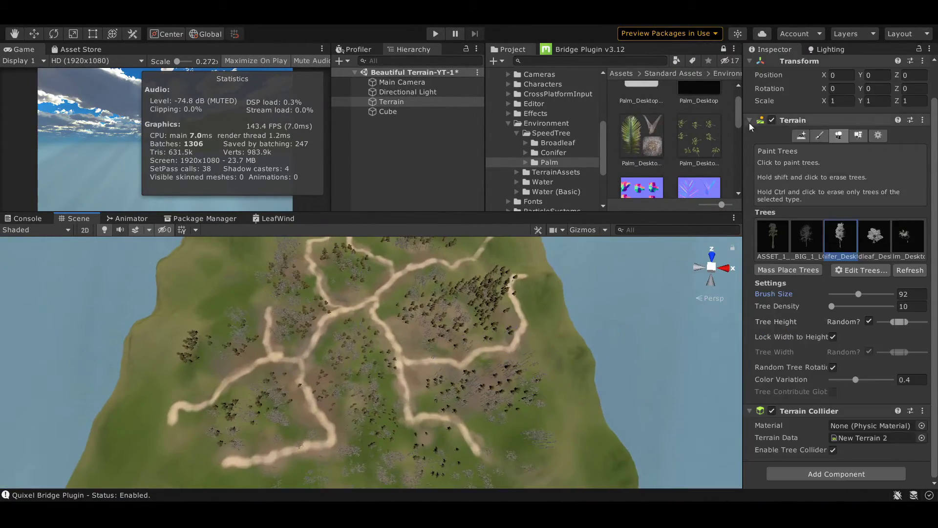
left_click(749, 122)
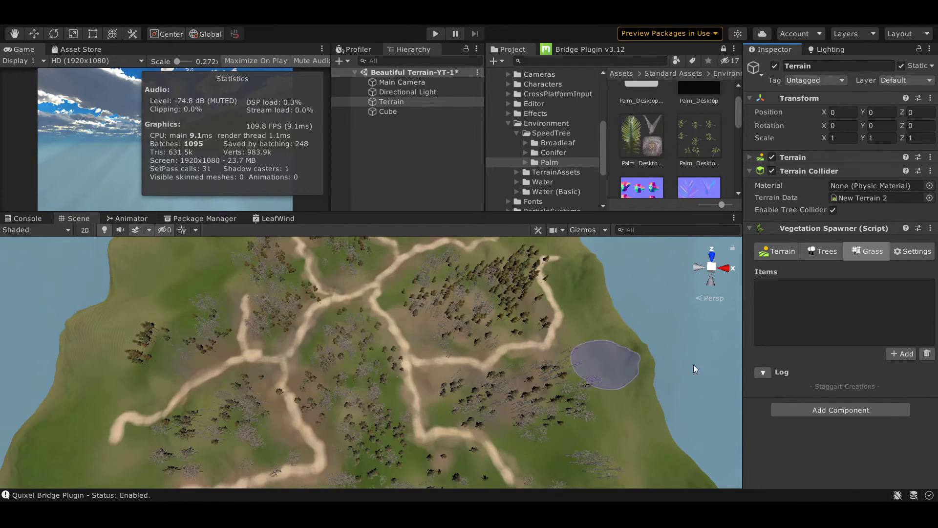
Step: Add grass01 and grass02 from Environment/GrassFlowers textures as grass items
scroll(551, 127, "down", 2)
scroll(552, 138, "down", 2)
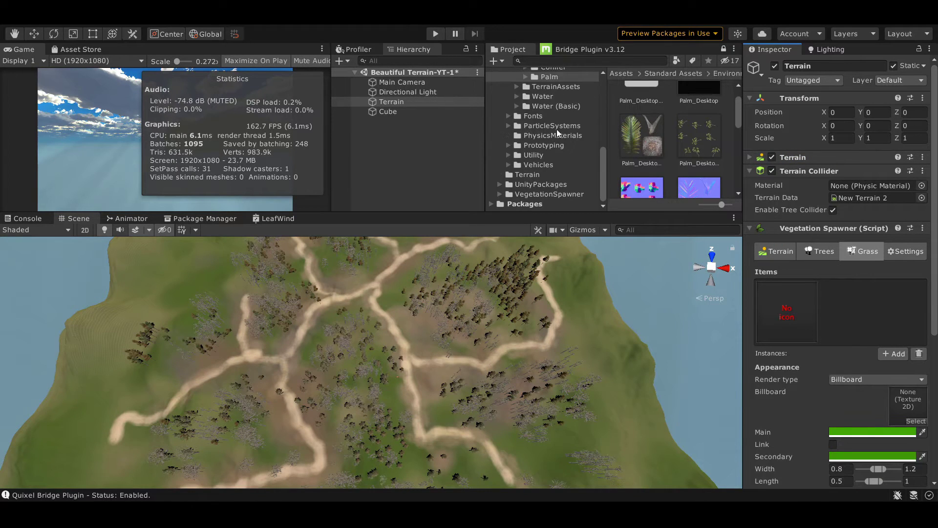
scroll(527, 151, "up", 3)
left_click(523, 110)
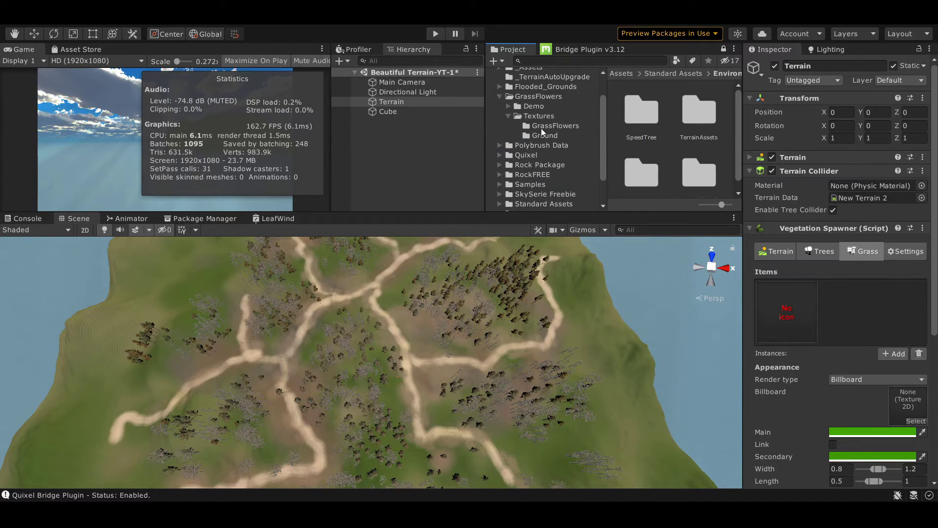
left_click(542, 126)
left_click_drag(705, 126, 882, 344)
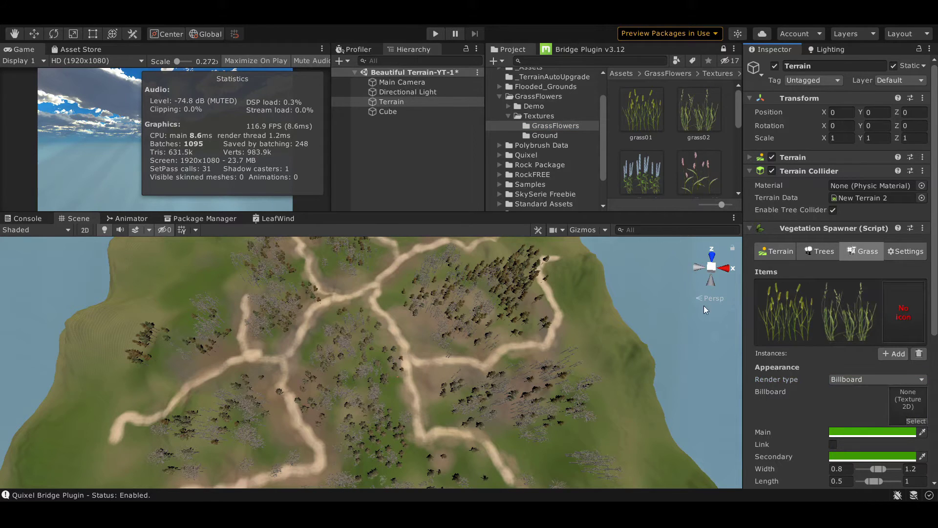
Step: Use grassFlower07 as the white flower billboard texture
scroll(679, 133, "down", 3)
left_click_drag(648, 110, 913, 418)
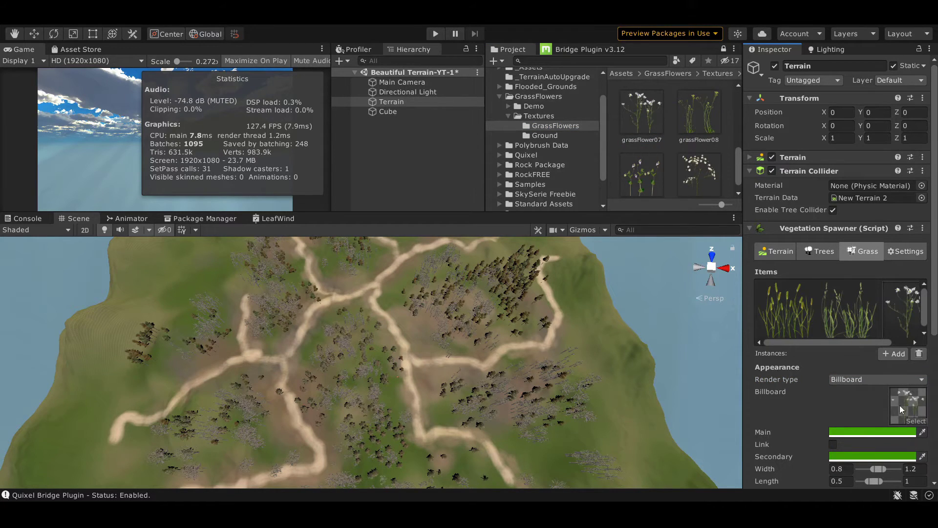
left_click_drag(701, 164, 907, 406)
scroll(802, 415, "down", 5)
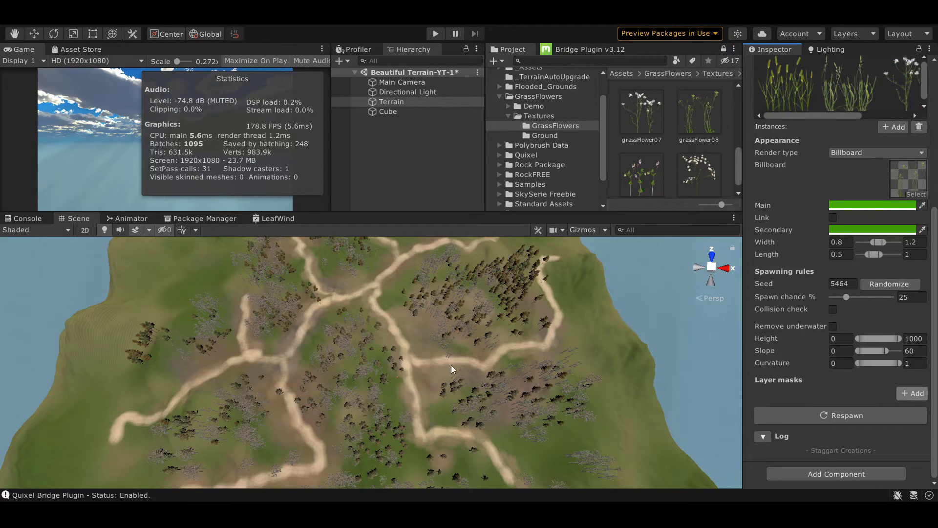
Step: Add five terrain layers to the grass layer masks, removing unwanted mask entries
left_click(911, 393)
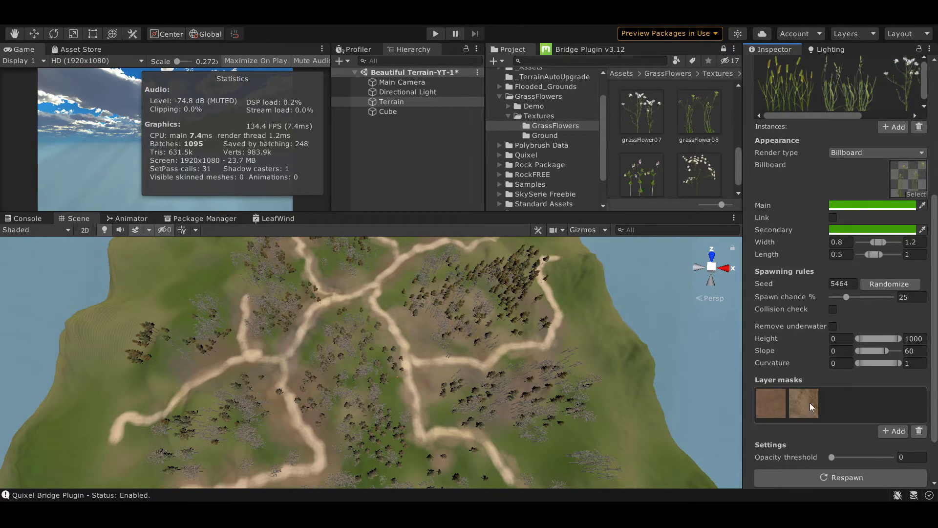
left_click(918, 430)
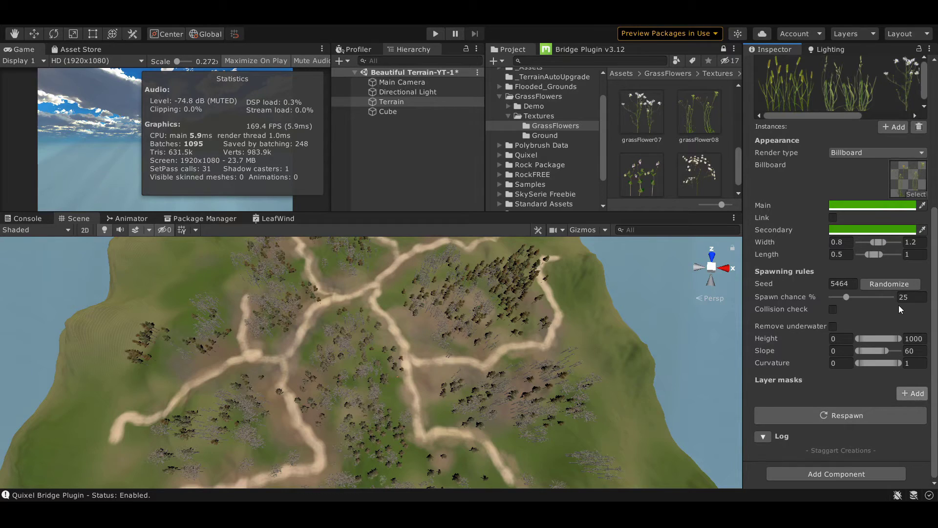
left_click(902, 393)
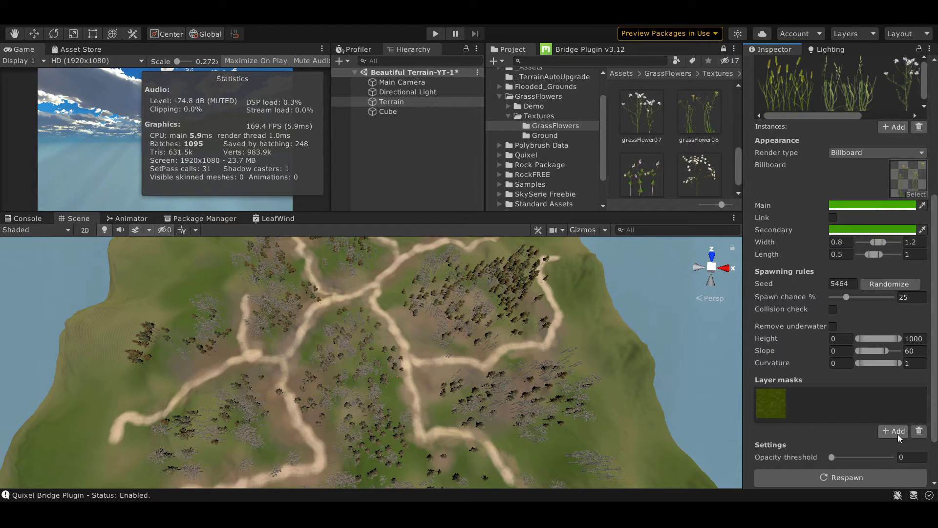
left_click(894, 395)
scroll(523, 393, "up", 5)
scroll(820, 240, "up", 3)
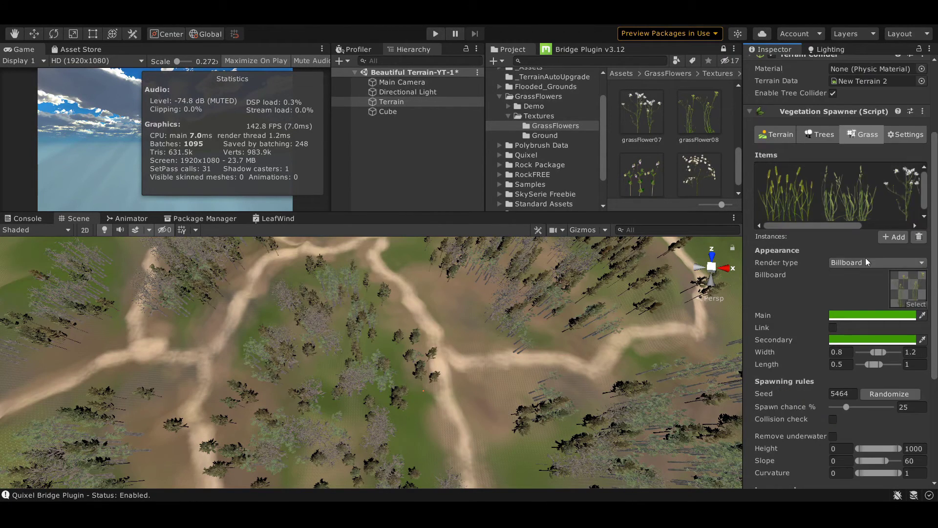
scroll(845, 283, "down", 5)
left_click(848, 141)
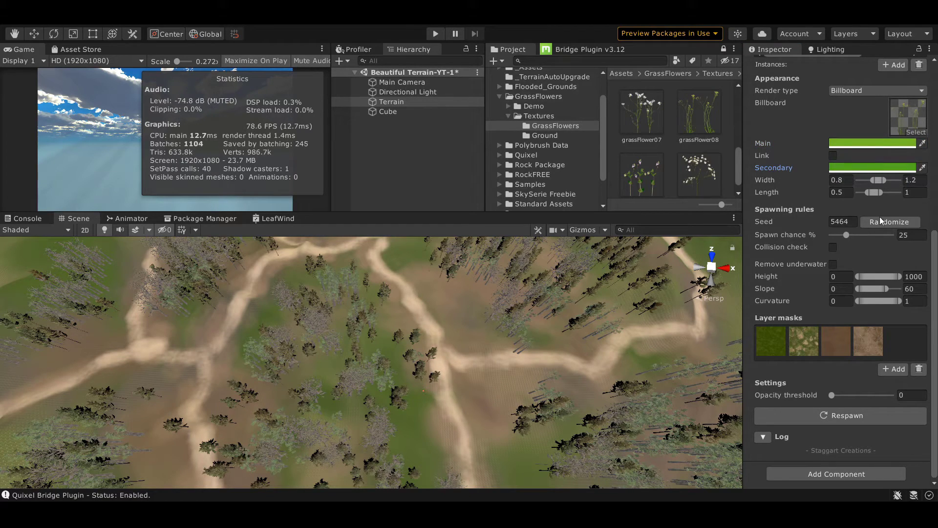
Step: Spawn the grass across the terrain and inspect it from ground level
left_click(825, 416)
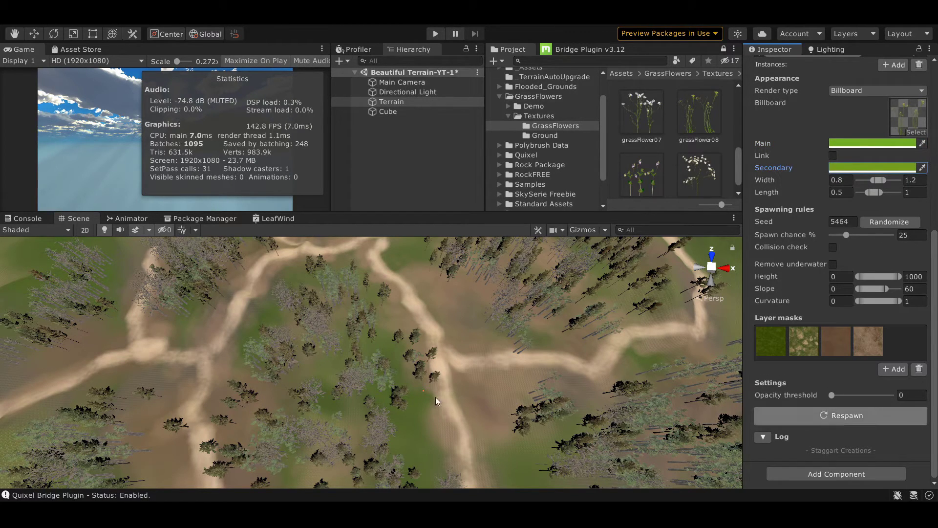
scroll(436, 397, "down", 5)
scroll(577, 391, "up", 10)
right_click_drag(587, 403, 912, 195)
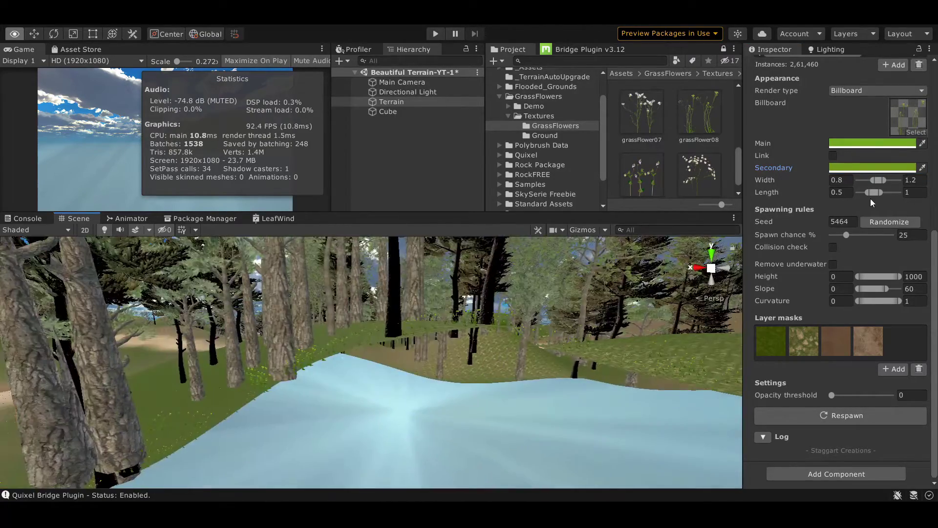
right_click_drag(911, 194, 899, 268)
scroll(770, 142, "up", 5)
scroll(801, 341, "down", 2)
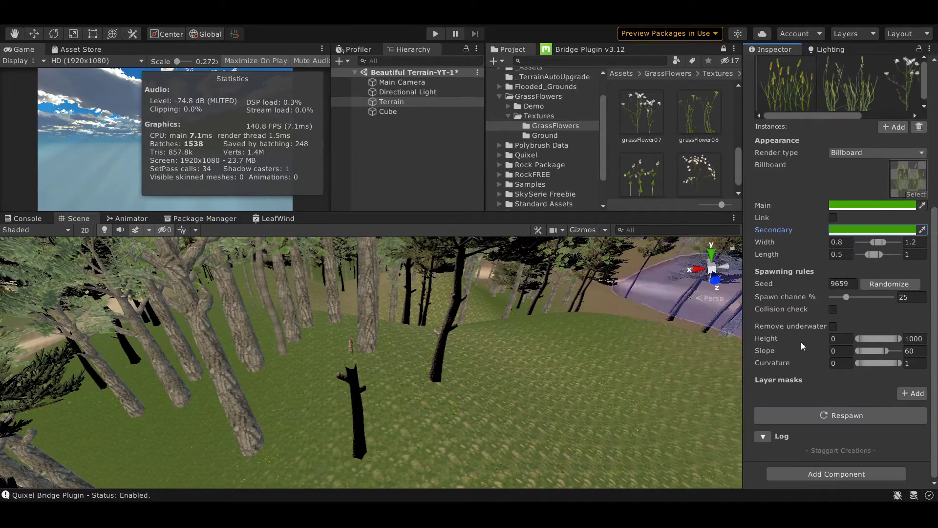
Step: Set spawn chance 76, collision check on, opacity threshold 0.27, and respawn the grass
left_click_drag(864, 299, 868, 297)
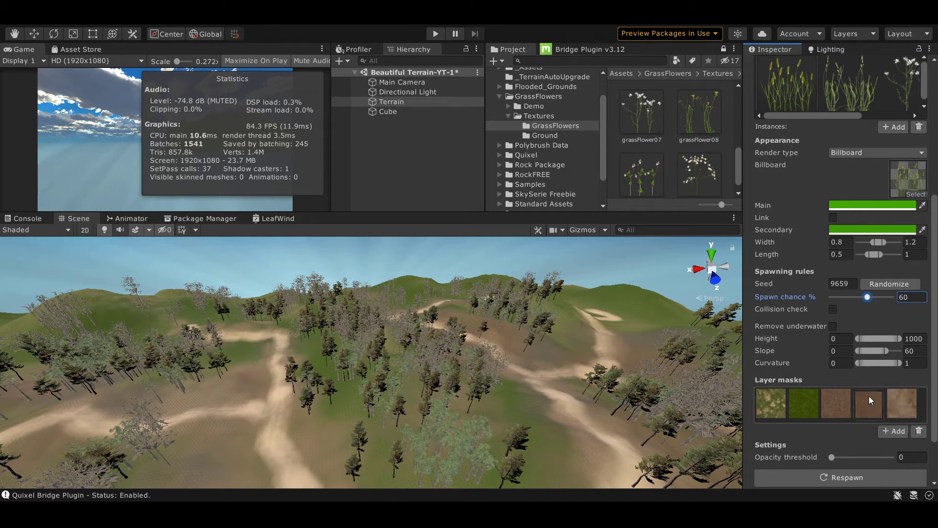
left_click(833, 309)
scroll(821, 433, "down", 3)
left_click_drag(832, 395, 848, 395)
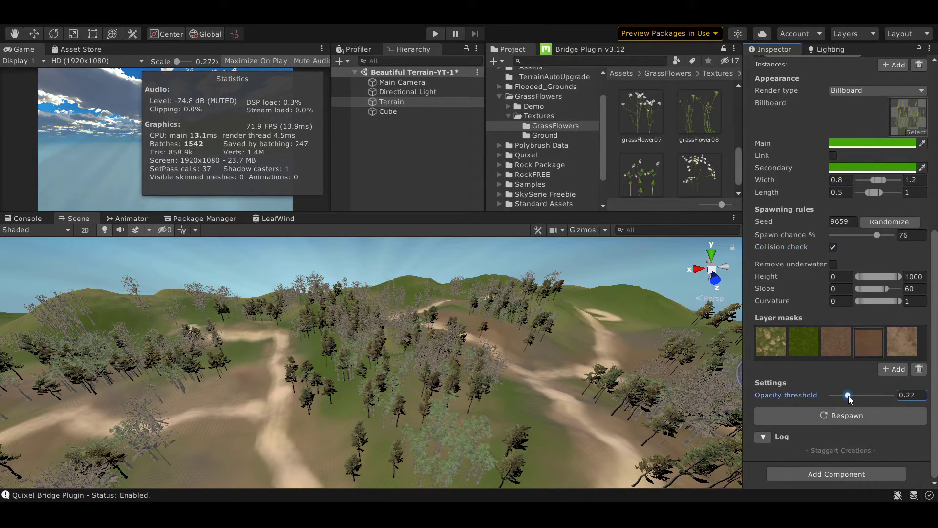
left_click(830, 413)
scroll(538, 401, "up", 5)
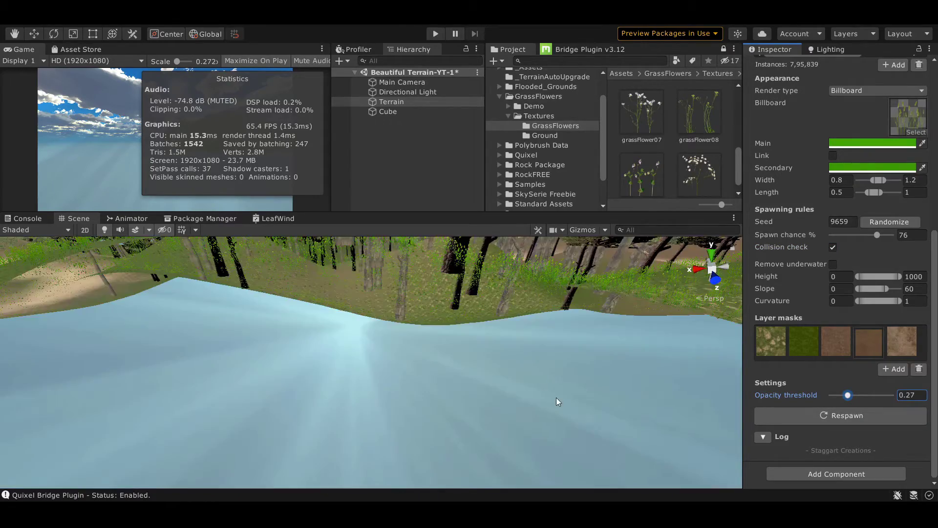
scroll(560, 395, "down", 10)
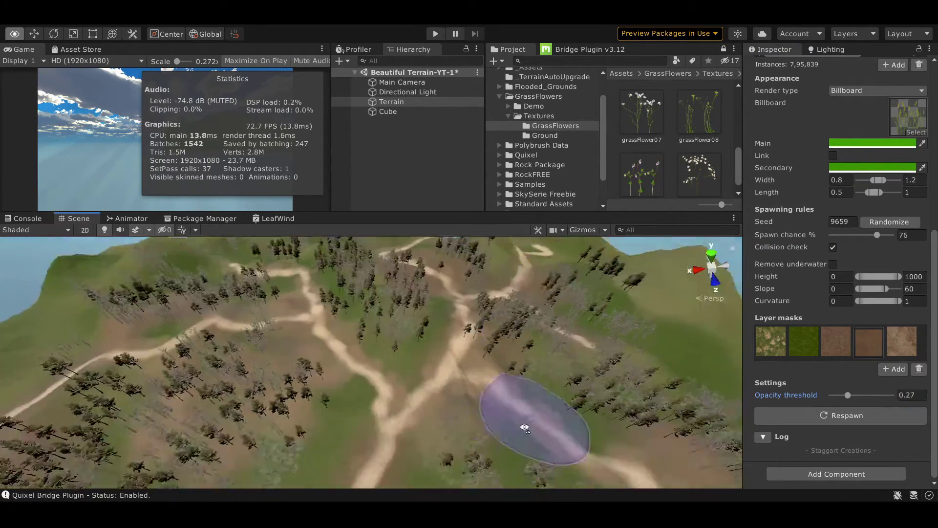
Step: Disable the Main Camera object
left_click(402, 82)
scroll(830, 195, "up", 5)
left_click(774, 65)
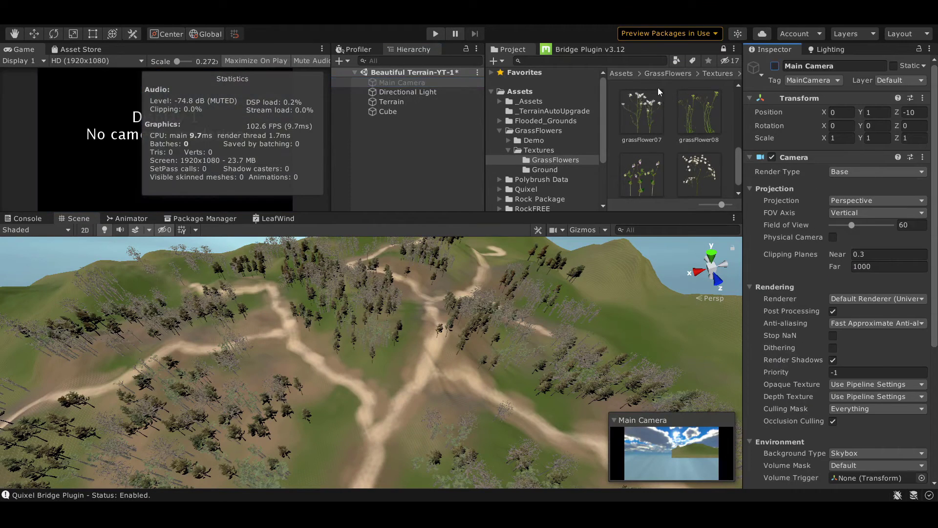
scroll(517, 131, "down", 2)
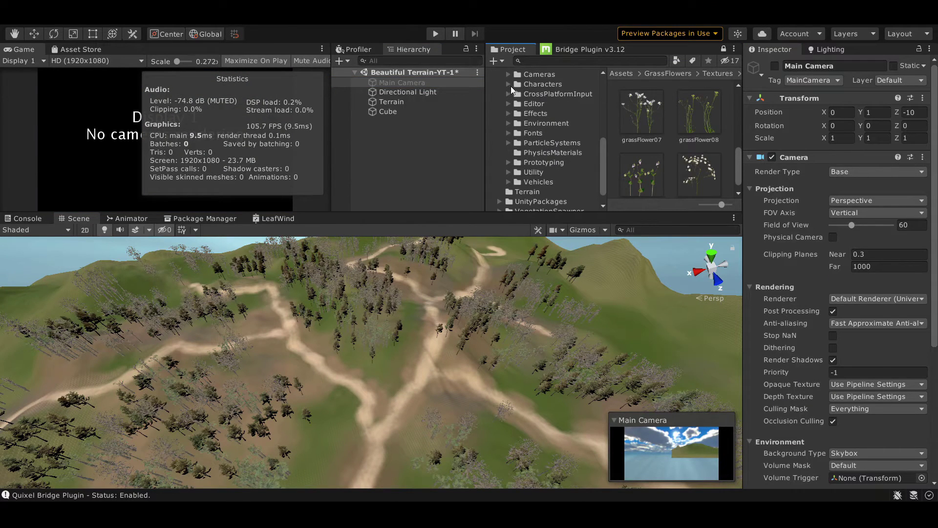
Step: Add an FPSController prefab and place it on the upper terrain at 519, 37, 417
left_click(512, 86)
left_click(549, 113)
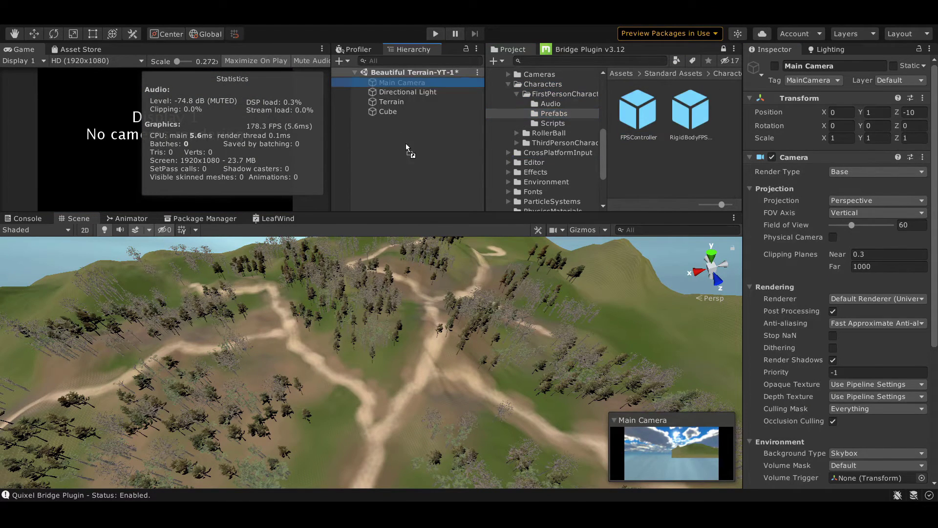
left_click_drag(637, 110, 405, 142)
key("f")
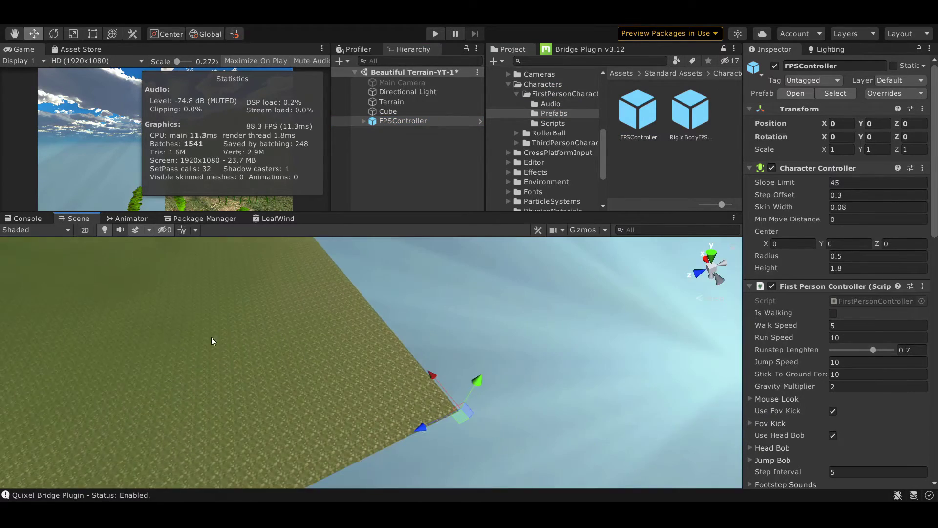
mouse_move(213, 340)
right_mouse_down()
mouse_move(453, 461)
mouse_move(390, 340)
mouse_move(450, 480)
right_mouse_up()
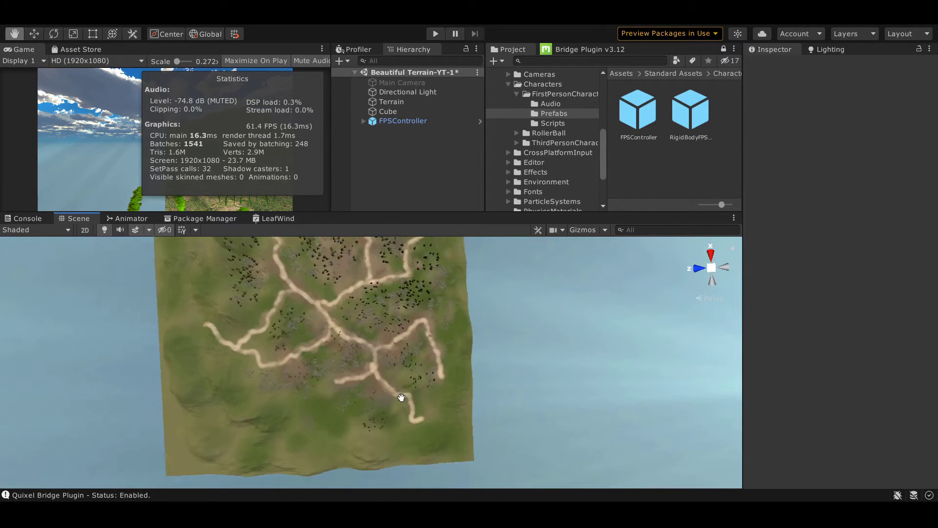
mouse_move(450, 480)
left_mouse_down()
mouse_move(336, 273)
mouse_move(555, 231)
left_mouse_up()
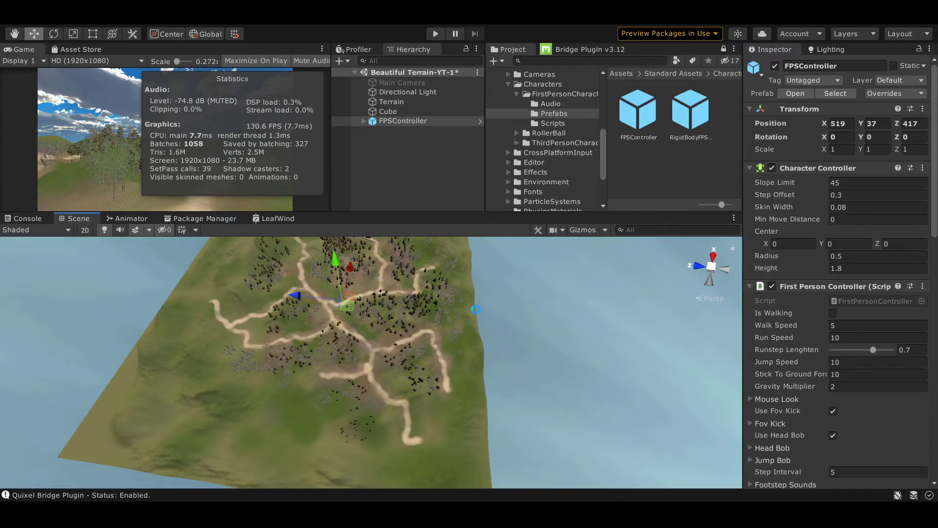
Step: Enter play mode and walk through the trees out into the meadow
key("ctrl+p")
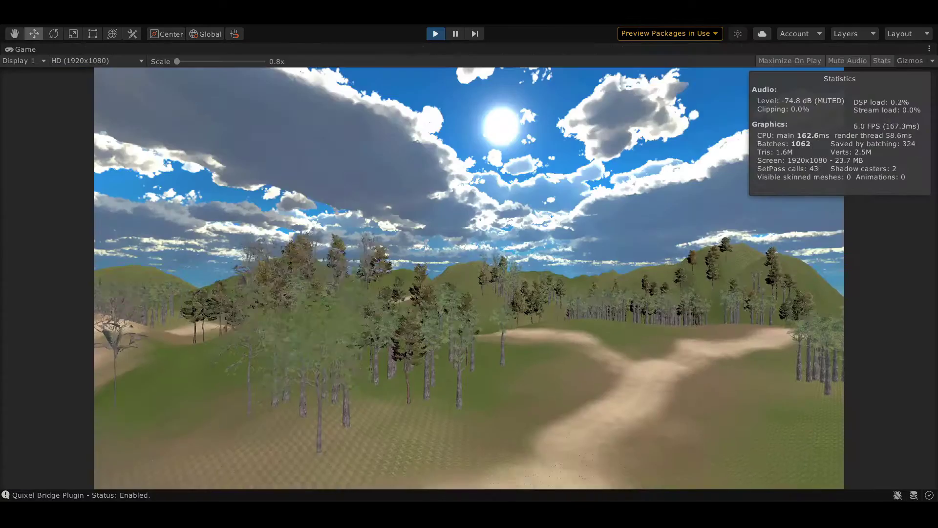
key("w")
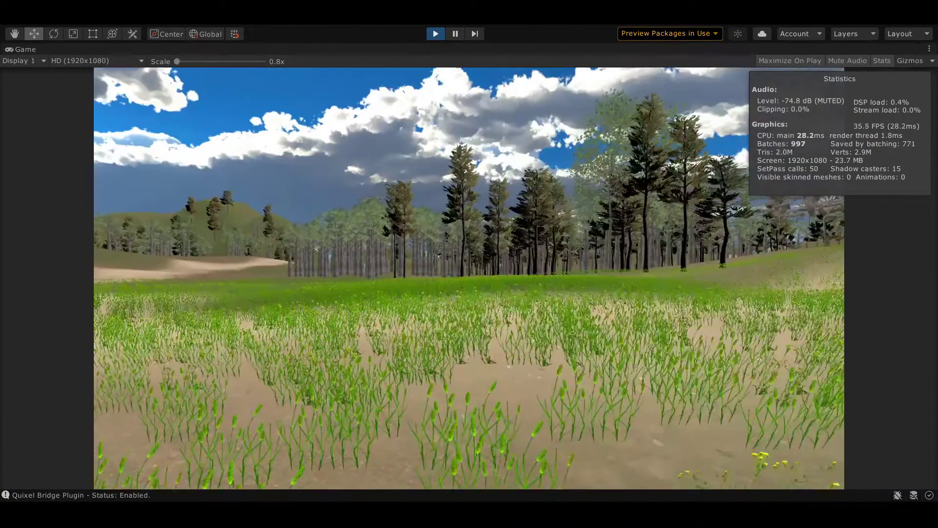
key("w")
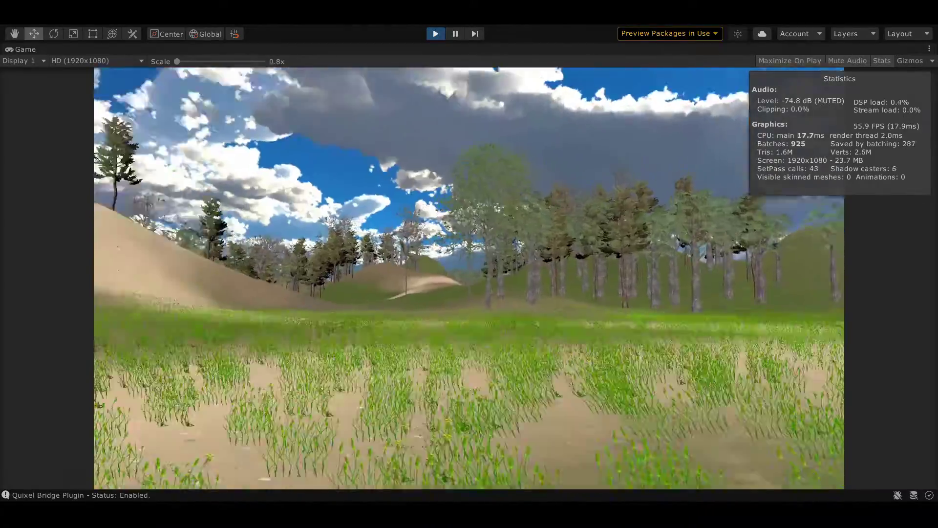
key("w")
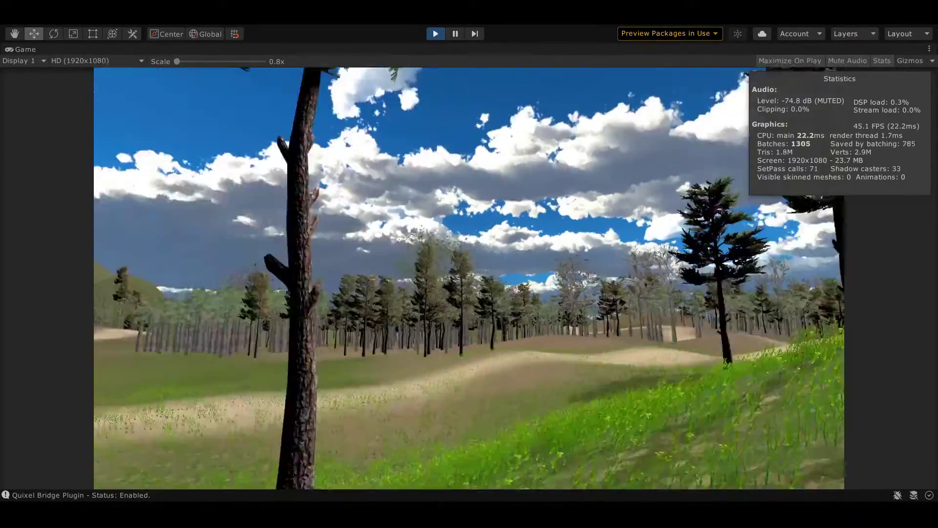
key("w")
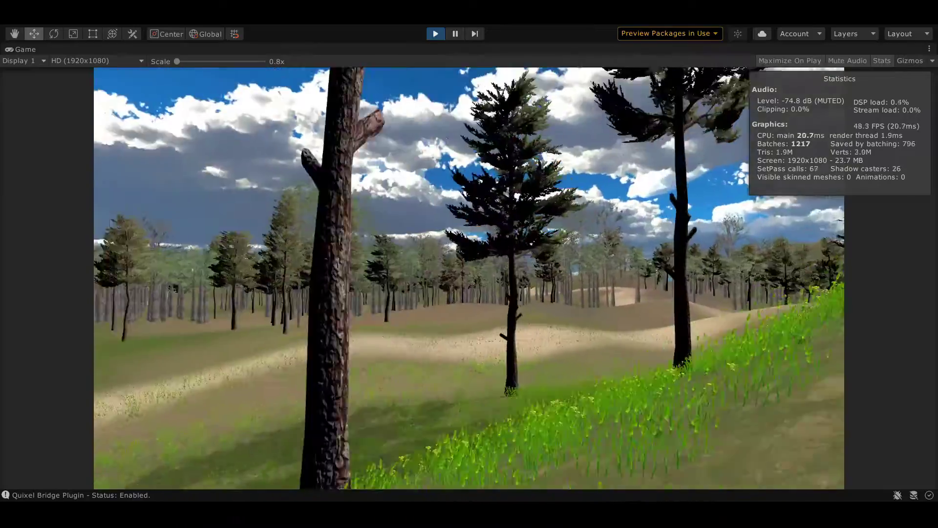
key("w")
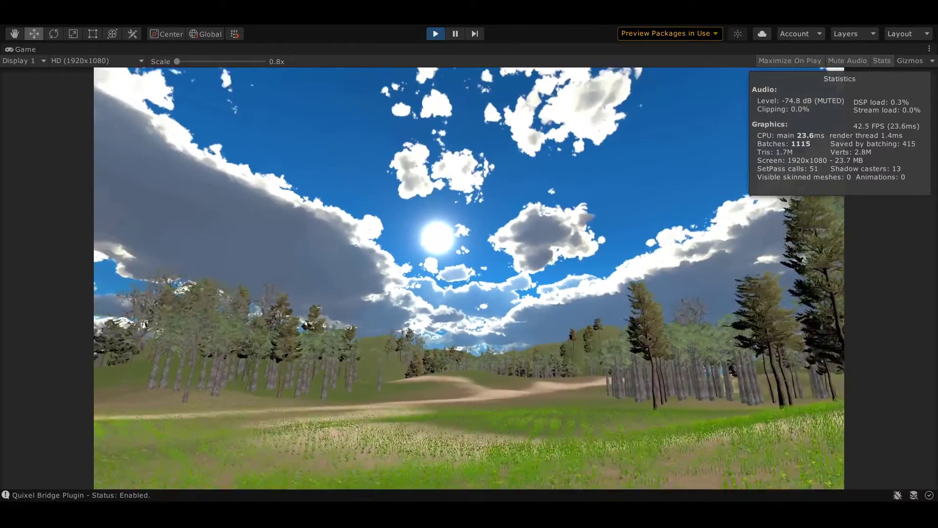
key("w")
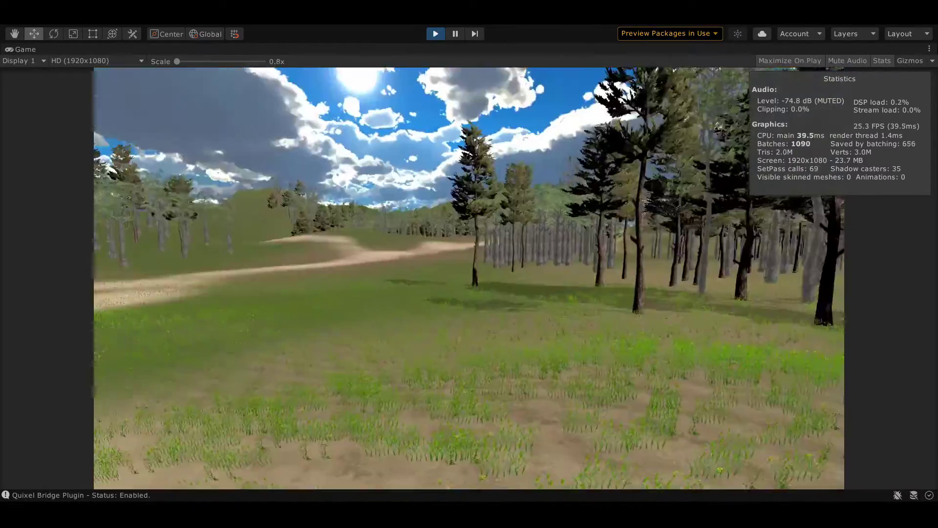
Step: Walk across the meadow toward the hill, look around, then exit play mode
key("w")
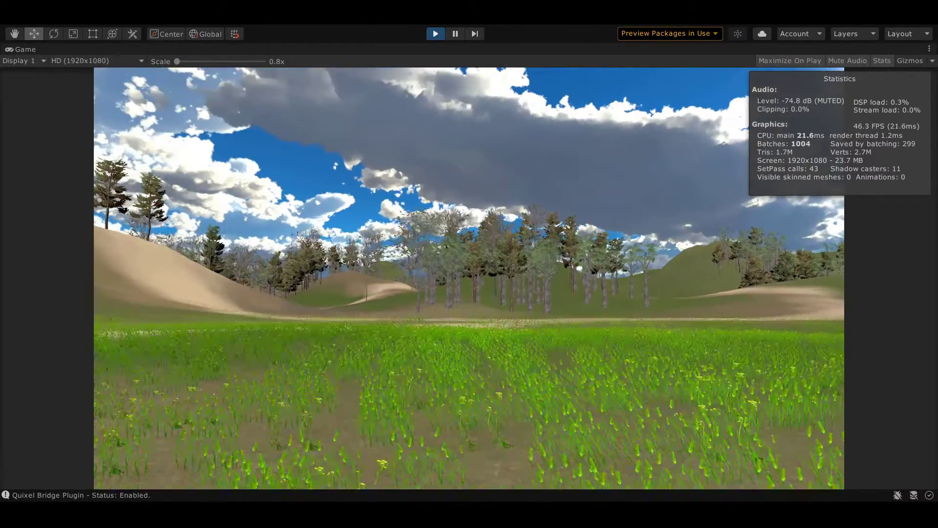
key("w")
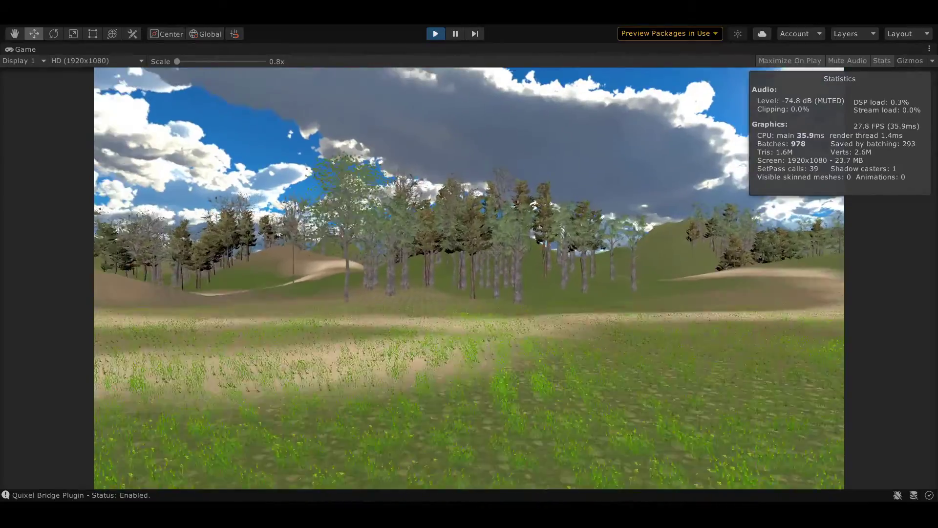
key("w")
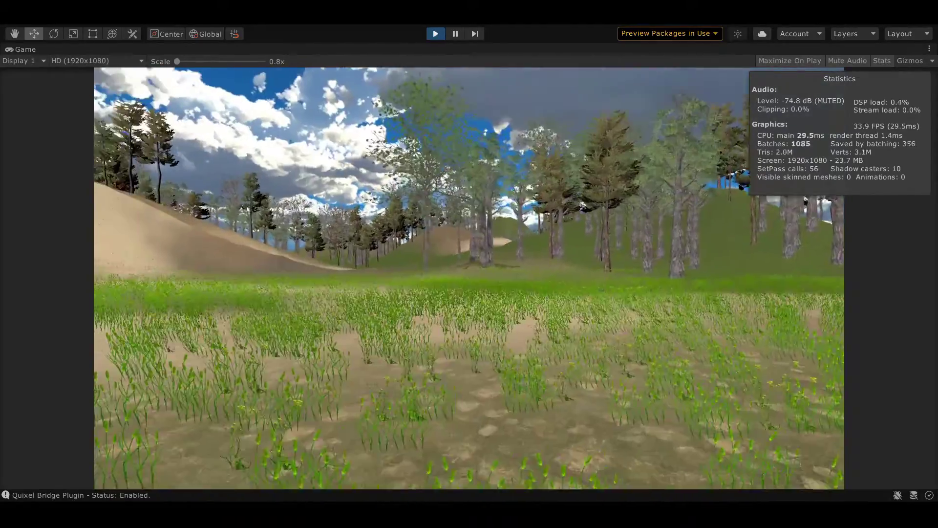
key("w")
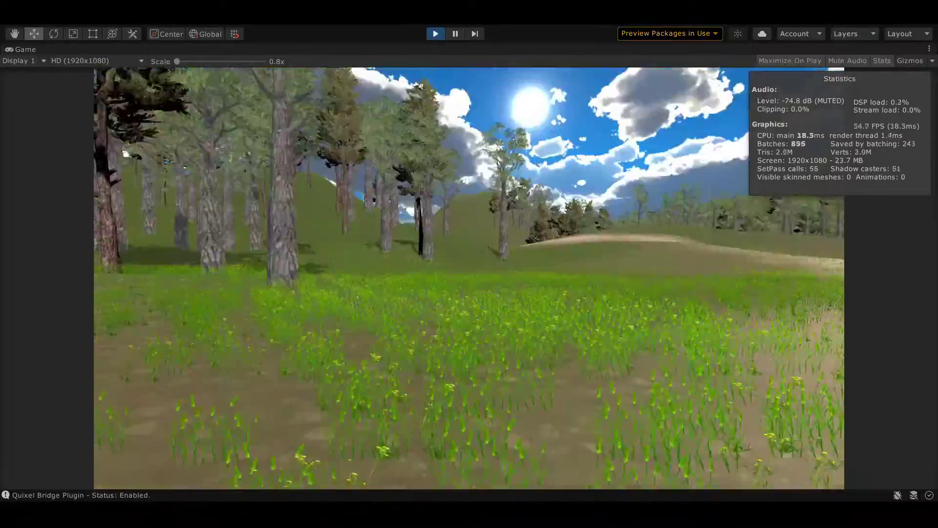
key("w")
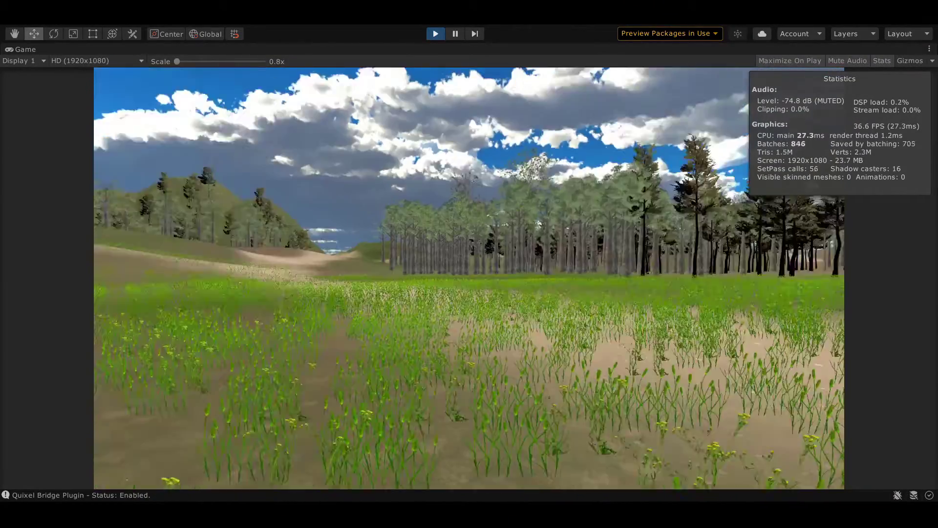
left_click(436, 33)
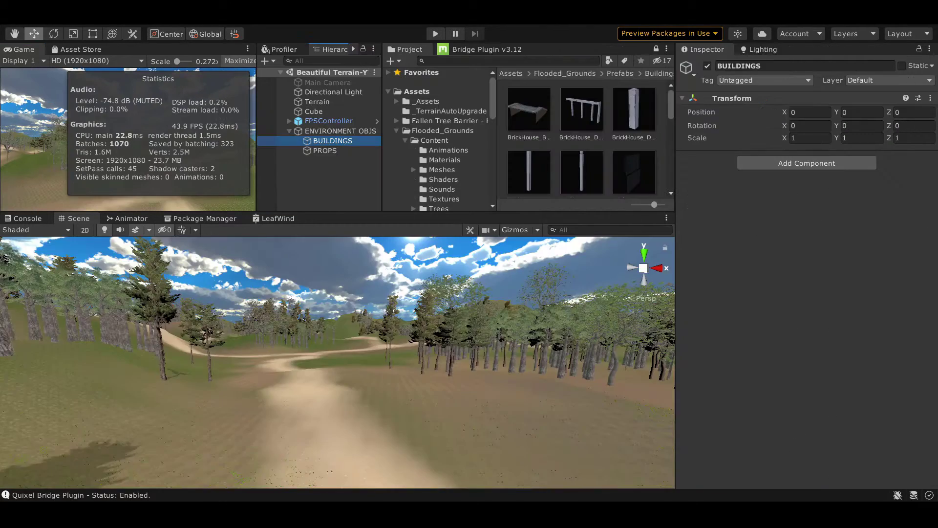
Step: Browse the GuardHouse, IndBuilding, LightHouse and Villa1 building prefab folders
scroll(438, 165, "down", 3)
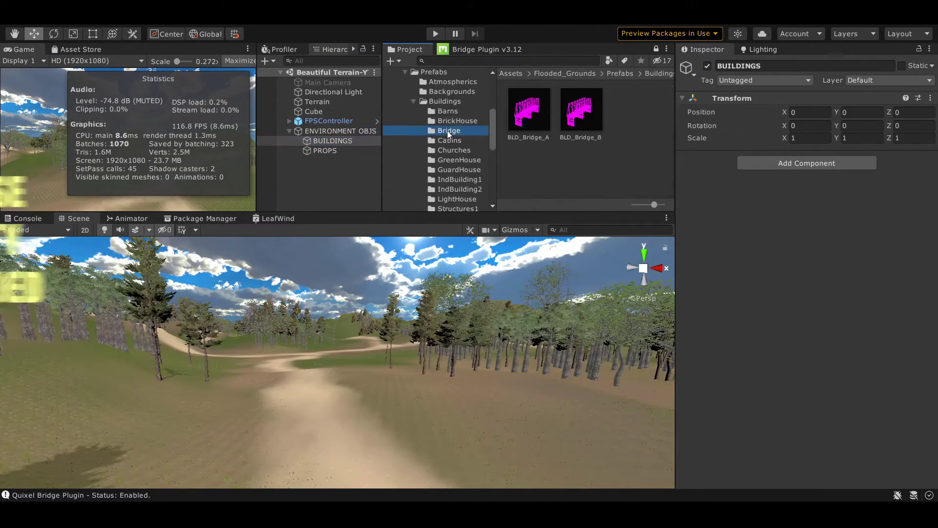
left_click(459, 140)
left_click(457, 169)
left_click(456, 179)
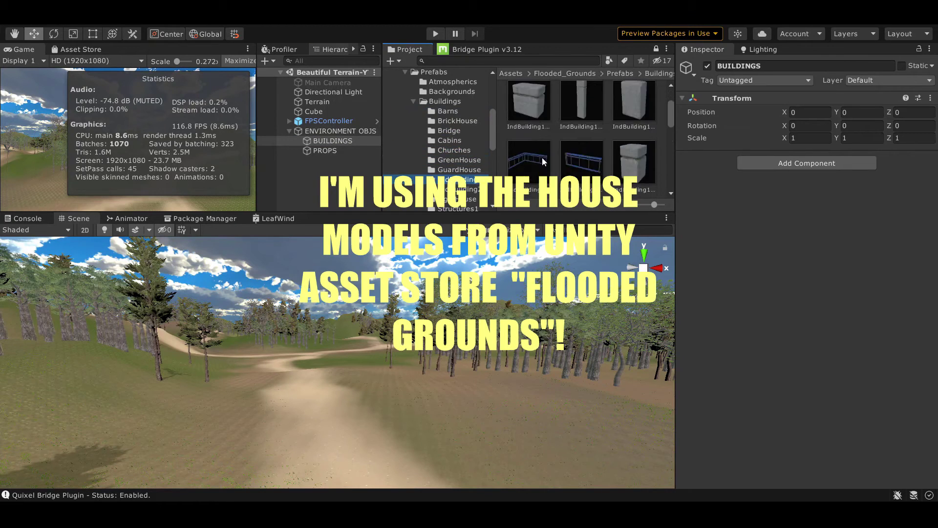
left_click(456, 189)
scroll(450, 174, "down", 2)
left_click(450, 162)
left_click(447, 181)
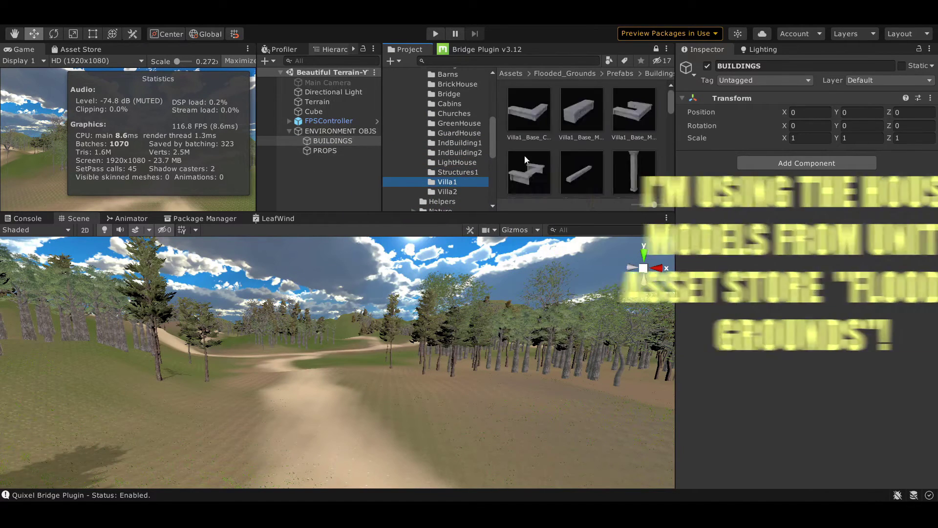
Step: Check the Villa2 parts, then place Barn1_Mid_A from the Barns folder in the scene
scroll(464, 175, "down", 2)
left_click(447, 155)
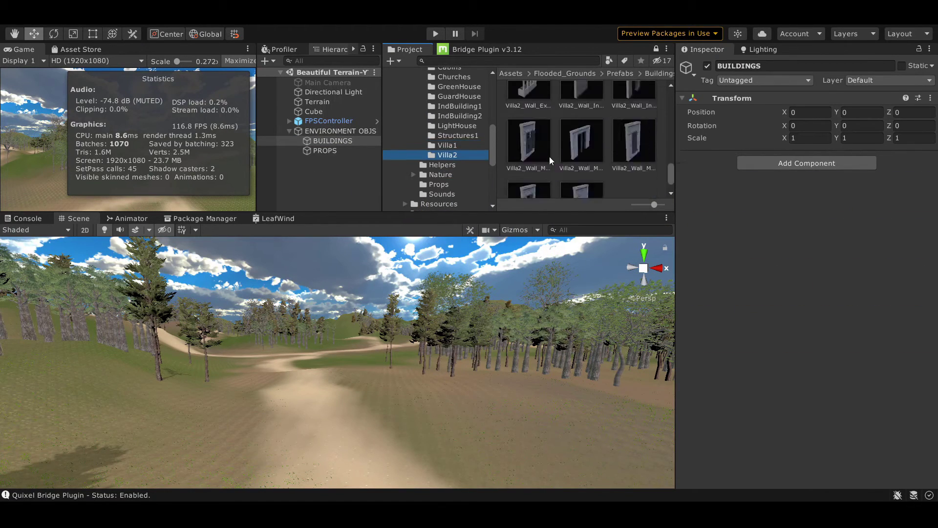
scroll(549, 156, "up", 3)
scroll(464, 119, "up", 3)
left_click(450, 112)
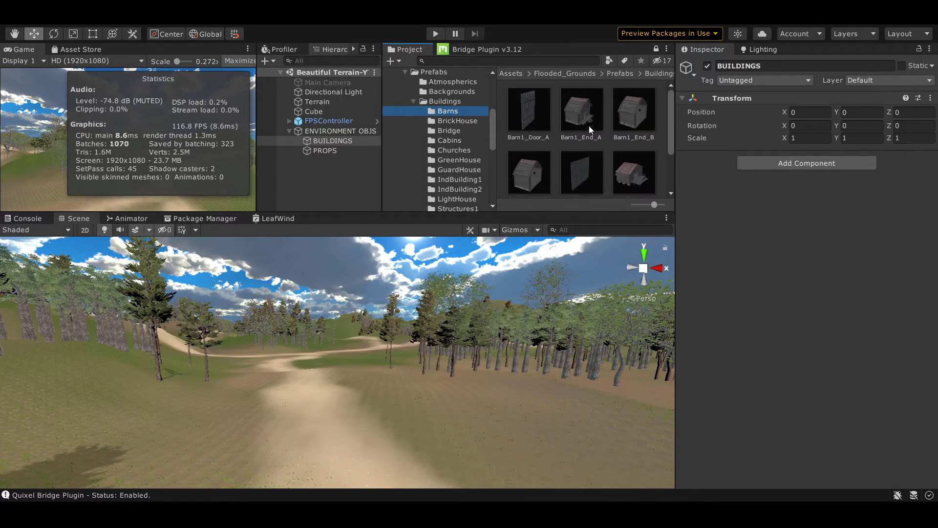
scroll(588, 125, "down", 1)
mouse_move(529, 159)
left_mouse_down()
mouse_move(237, 396)
mouse_move(269, 388)
left_mouse_up()
Step: Move Barn1_Mid_A to a new terrain spot and tilt it to sit on the slope
scroll(268, 388, "up", 5)
key("w")
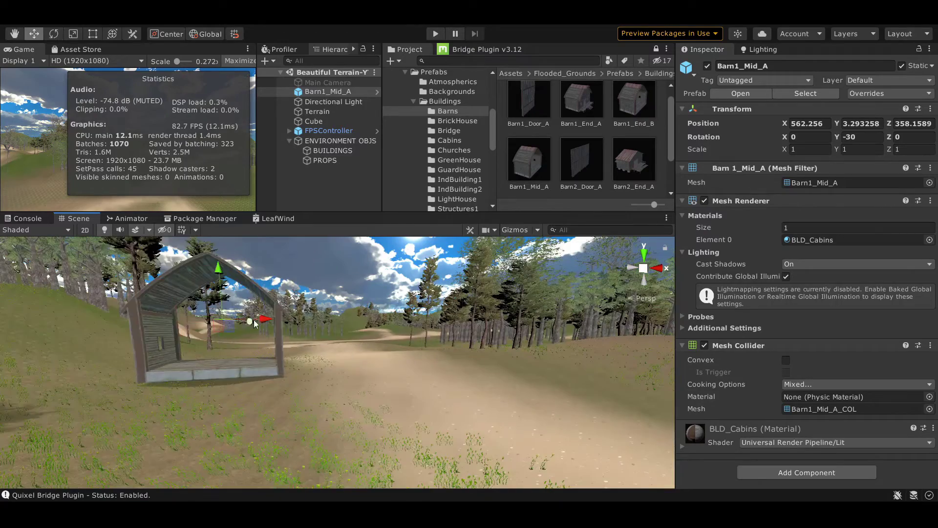
mouse_move(254, 323)
left_mouse_down()
mouse_move(290, 360)
mouse_move(349, 370)
left_mouse_up()
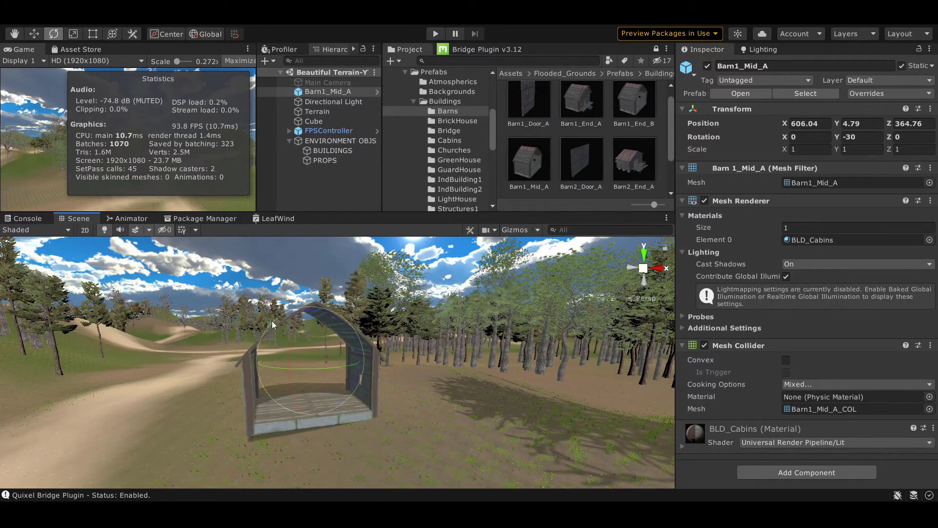
left_click_drag(272, 320, 314, 342)
right_click_drag(314, 342, 588, 156)
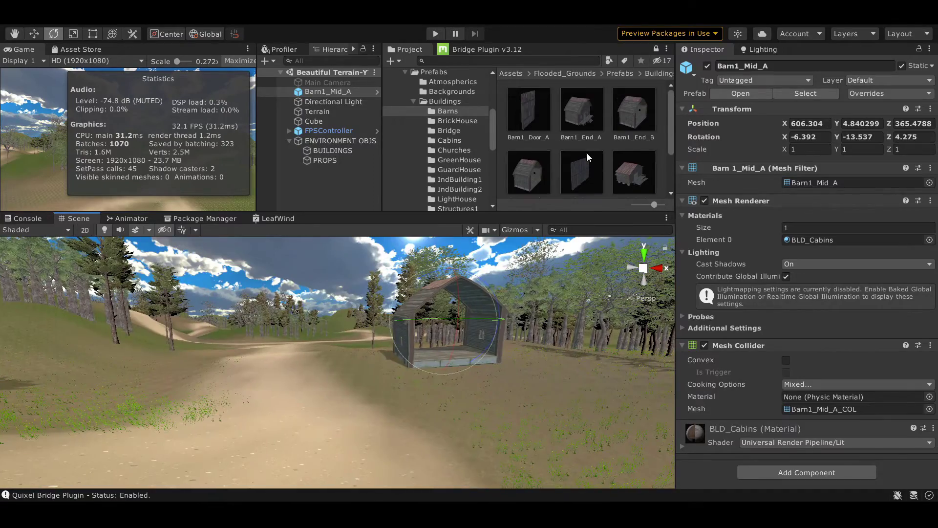
Step: Preview the barn pieces and place a Barn2_End_A beside the first barn
left_click(582, 171)
scroll(588, 157, "down", 1)
left_click(529, 159)
left_click(633, 159)
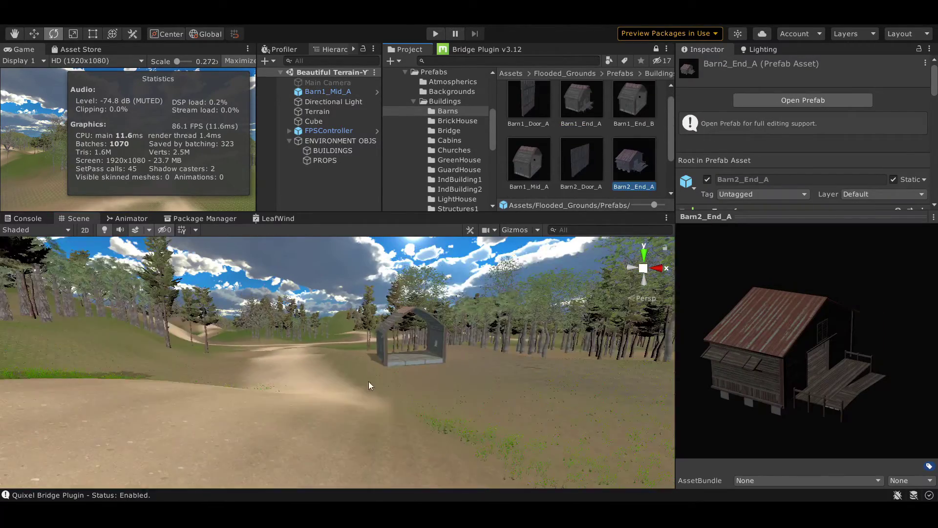
left_click_drag(368, 386, 356, 379)
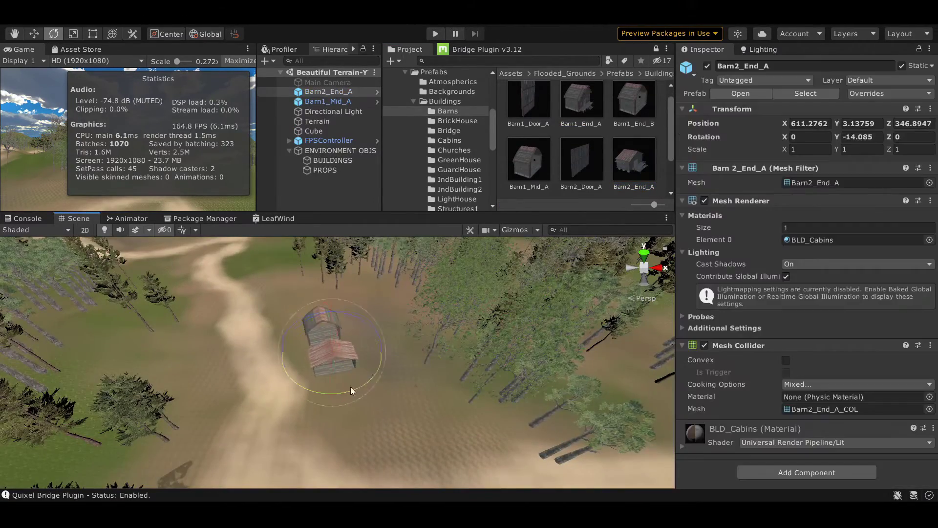
right_click_drag(351, 386, 326, 275)
Step: Group Barn1_Mid_A under BUILDINGS and list the Cabin prefabs
scroll(444, 125, "down", 5)
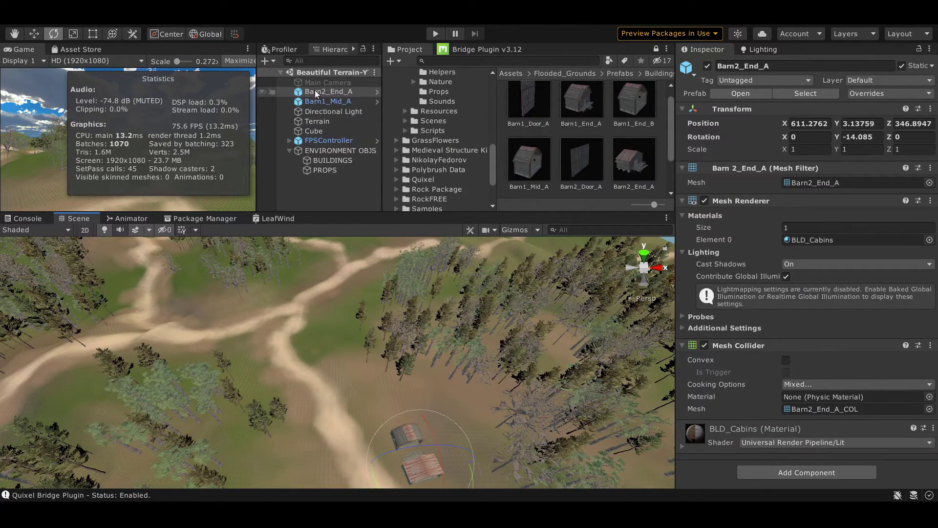
left_click_drag(318, 92, 333, 154)
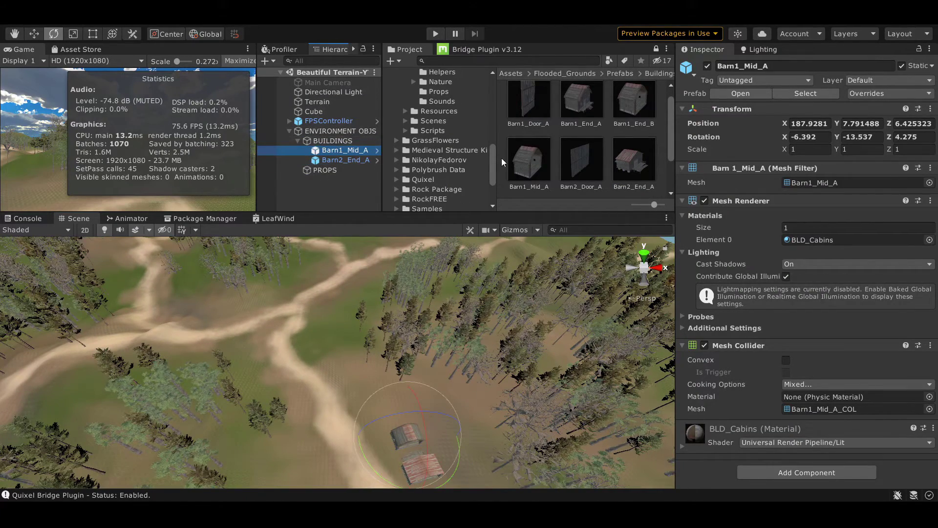
scroll(443, 105, "up", 5)
left_click(459, 123)
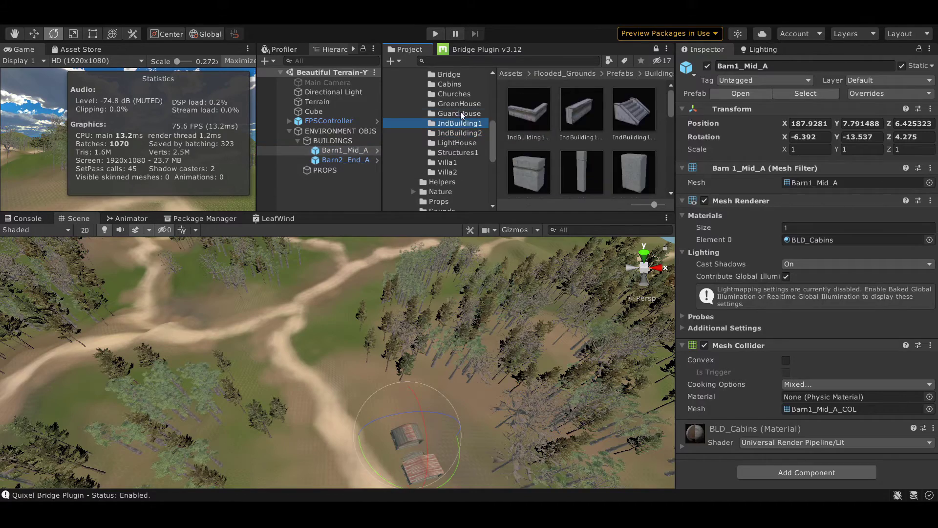
left_click(450, 84)
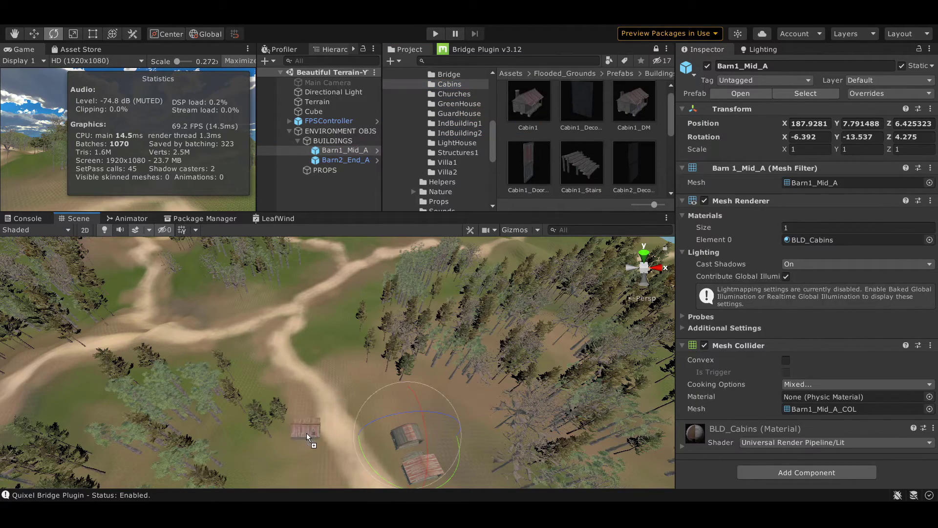
Step: Place two Cabin1 cabins near the barns, turning the second slightly
left_click_drag(306, 433, 306, 433)
key("f")
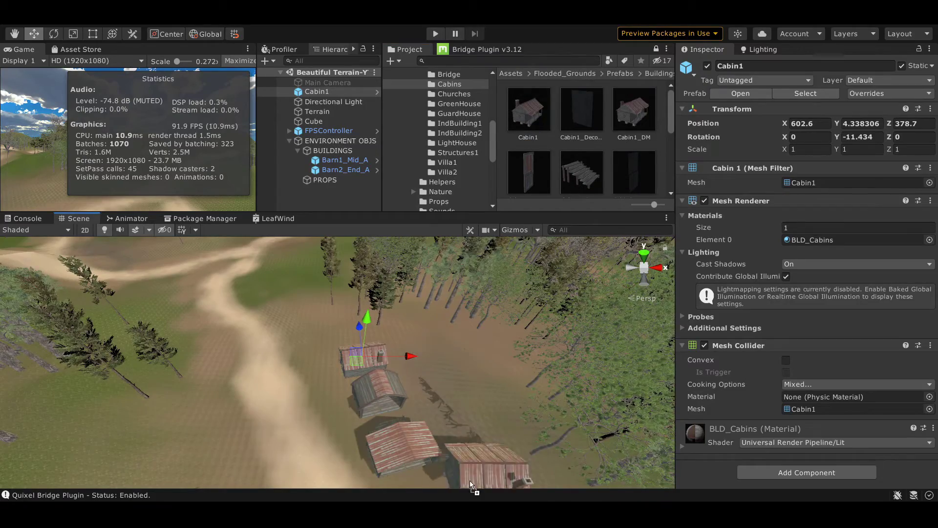
left_click_drag(470, 483, 471, 483)
key("f")
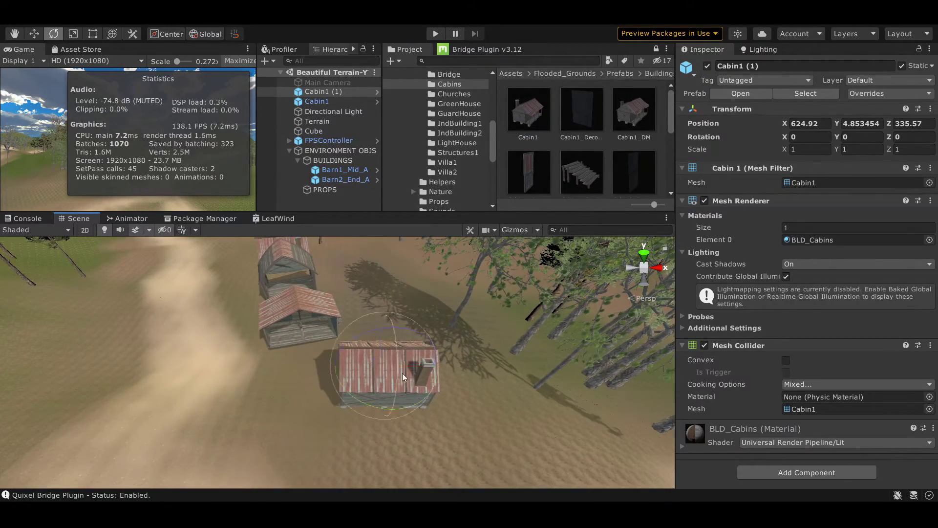
left_click_drag(417, 400, 421, 398)
scroll(492, 362, "down", 10)
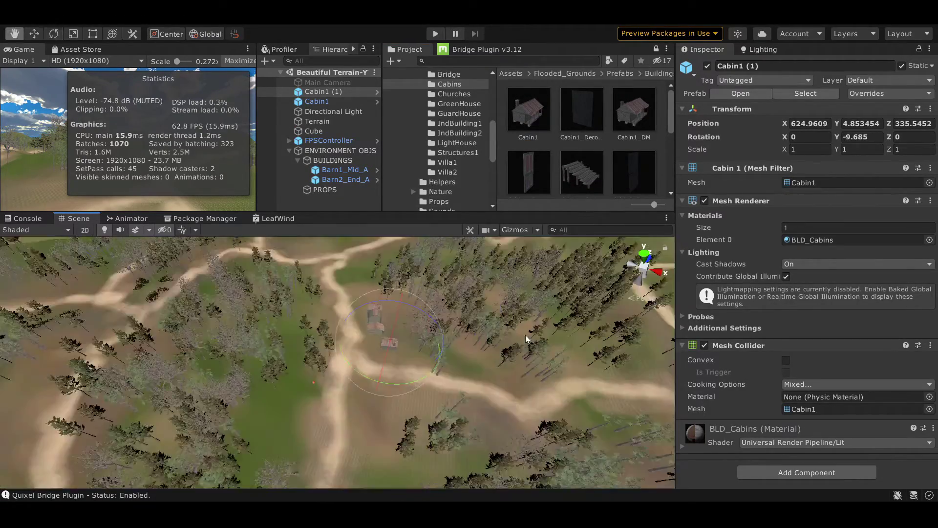
Step: Place a Cabin2_End2 cabin near the others, then delete it
left_click(581, 175)
scroll(544, 172, "down", 1)
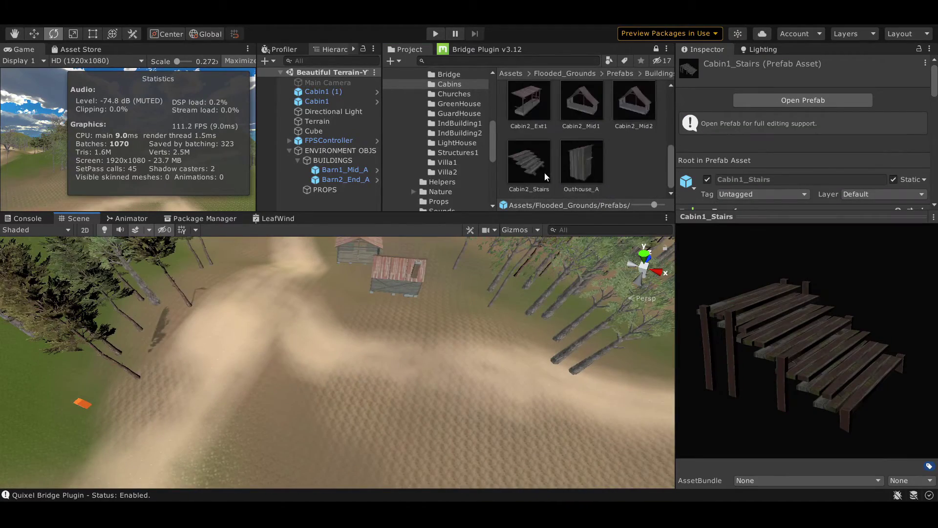
mouse_move(584, 174)
left_mouse_down()
mouse_move(362, 269)
mouse_move(377, 278)
left_mouse_up()
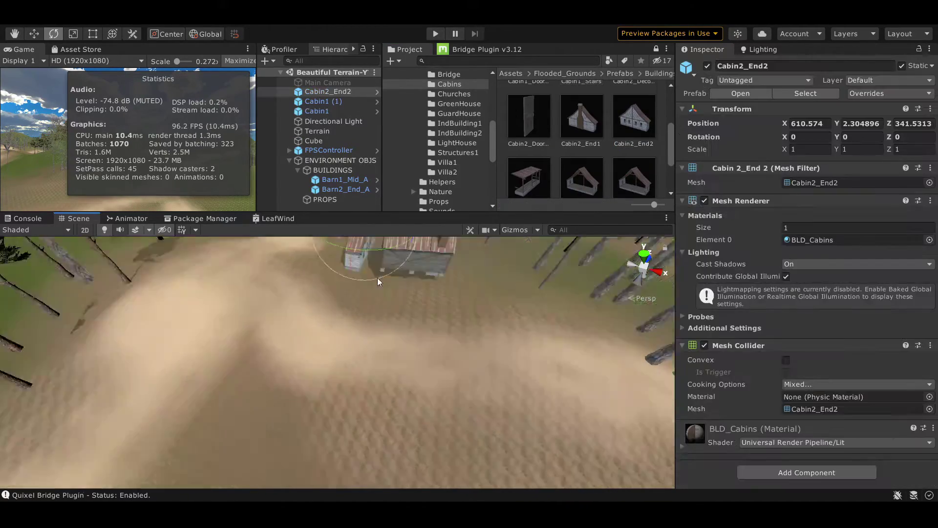
key("f")
left_click_drag(370, 429, 403, 324)
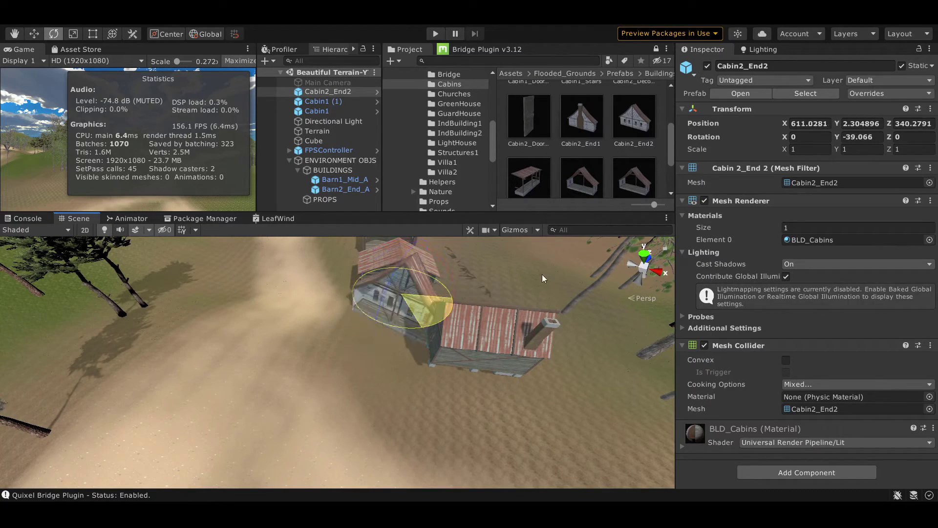
key("Delete")
Step: File Cabin1 (1) under BUILDINGS and place a Cabin2_Ext1 porch at 626.89, 5.58, 324.69
left_click_drag(316, 91, 345, 163)
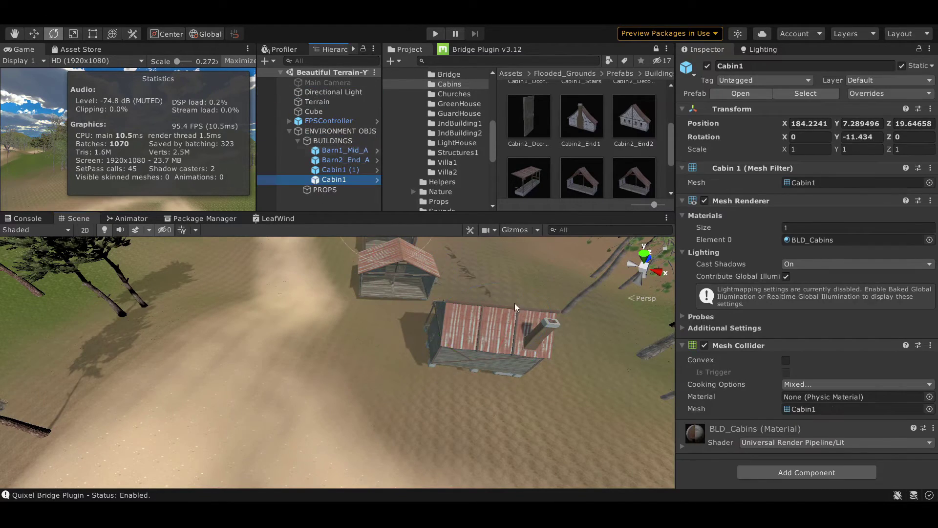
scroll(515, 307, "down", 5)
scroll(582, 146, "down", 1)
mouse_move(581, 112)
left_mouse_down()
mouse_move(422, 323)
mouse_move(314, 409)
mouse_move(464, 372)
left_mouse_up()
key("w")
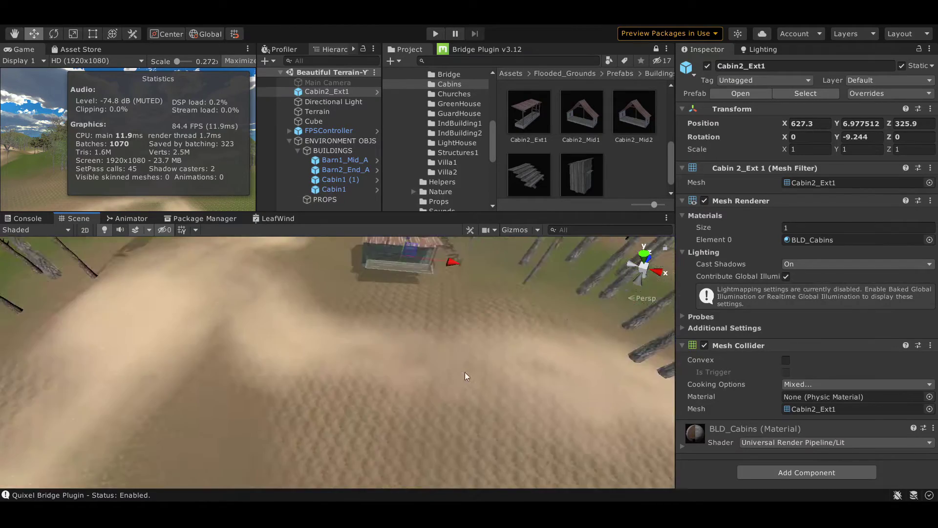
left_click_drag(383, 276, 375, 263)
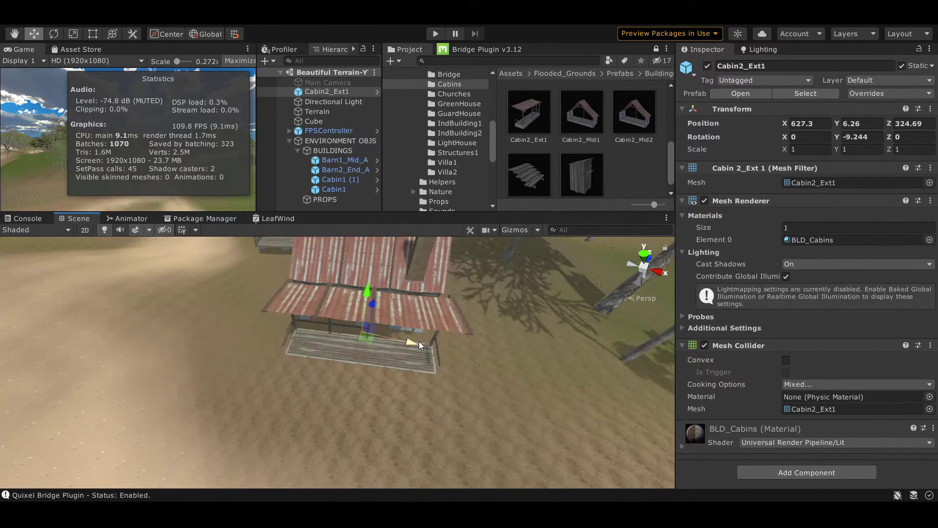
mouse_move(418, 341)
left_mouse_down()
mouse_move(362, 294)
mouse_move(534, 188)
mouse_move(342, 297)
left_mouse_up()
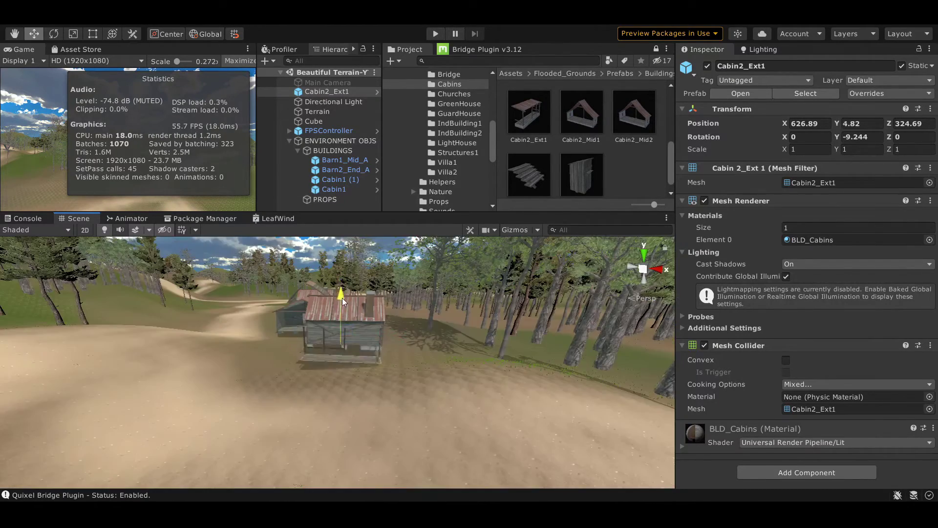
mouse_move(385, 342)
left_mouse_down("alt")
mouse_move(581, 387)
mouse_move(476, 131)
left_mouse_up("alt")
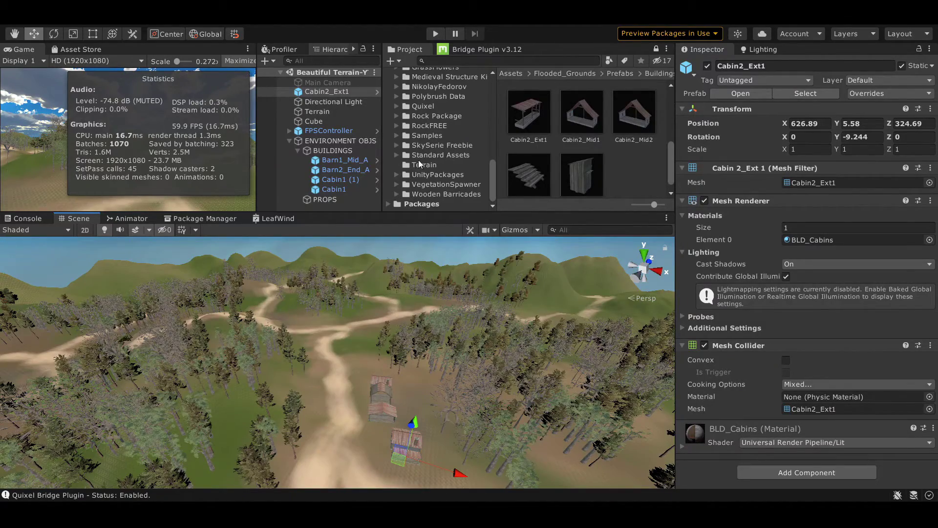
Step: Open the Medieval Structure Kit building folders and select all the building materials
scroll(443, 147, "up", 2)
left_click(413, 113)
double_click(630, 105)
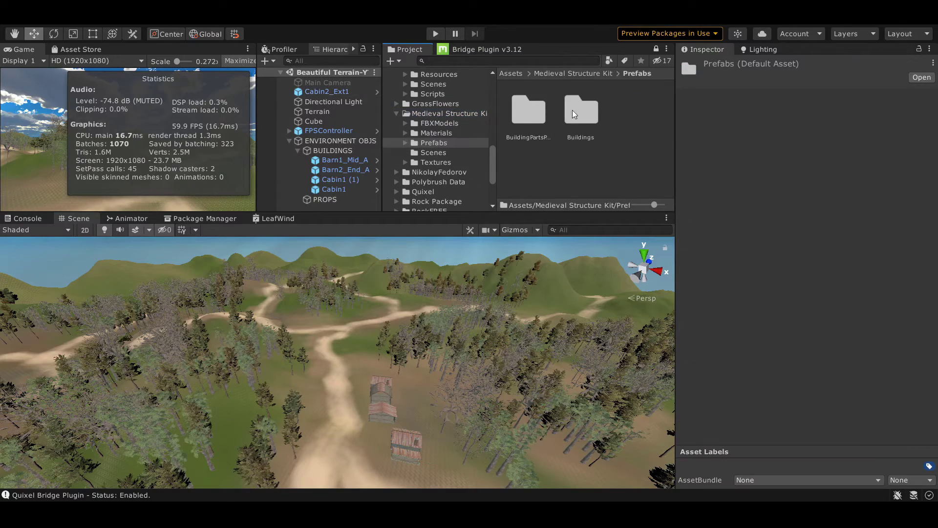
double_click(582, 112)
scroll(580, 143, "up", 1)
left_click(581, 112)
left_click(400, 134)
double_click(528, 103)
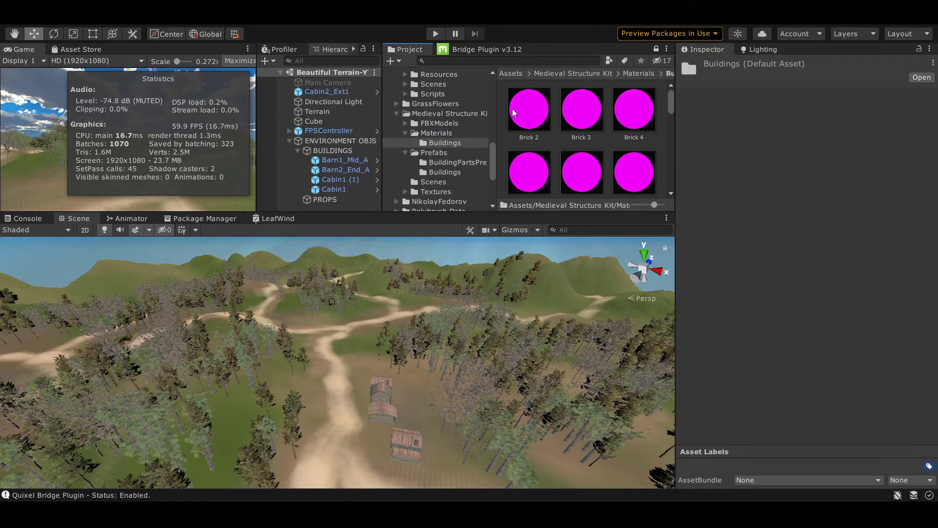
left_click(582, 102)
scroll(643, 170, "down", 5)
key("ctrl+a")
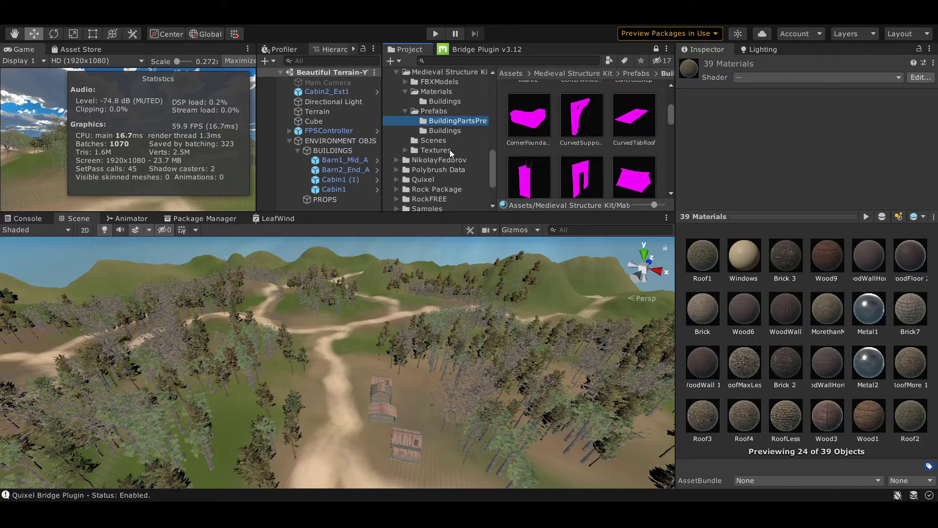
Step: Preview the AltarHouse, Large House and ShopDuplex prefabs, and file Cabin2_Ext1 under BUILDINGS
left_click(444, 131)
left_click(523, 115)
left_click(582, 115)
left_click(581, 159)
scroll(440, 396, "down", 3)
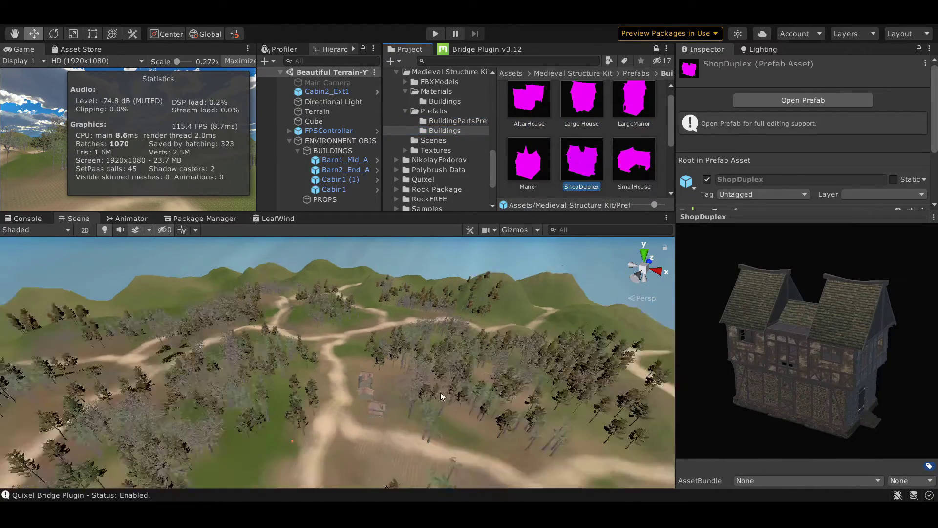
left_click_drag(327, 91, 344, 152)
Step: Drop a ShopDuplex house onto the terrain and frame it in view
double_click(318, 118)
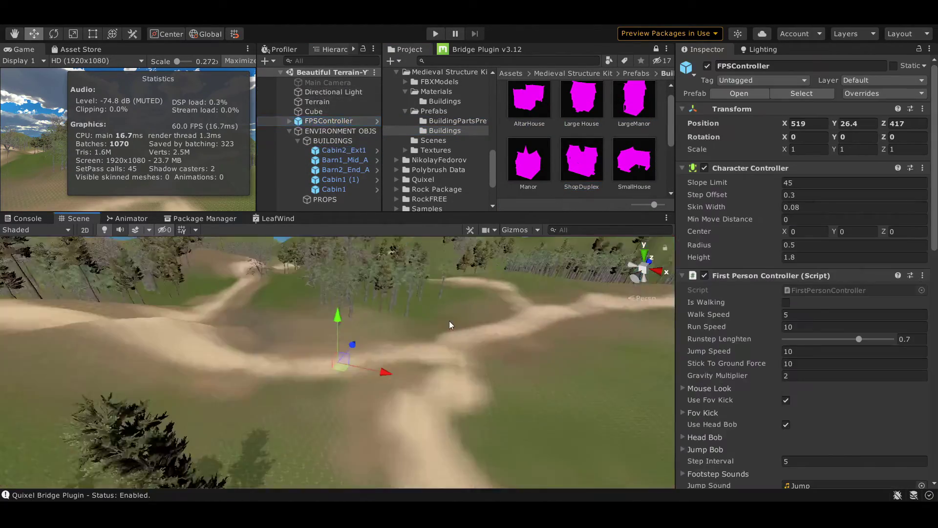
left_click_drag(371, 309, 372, 313)
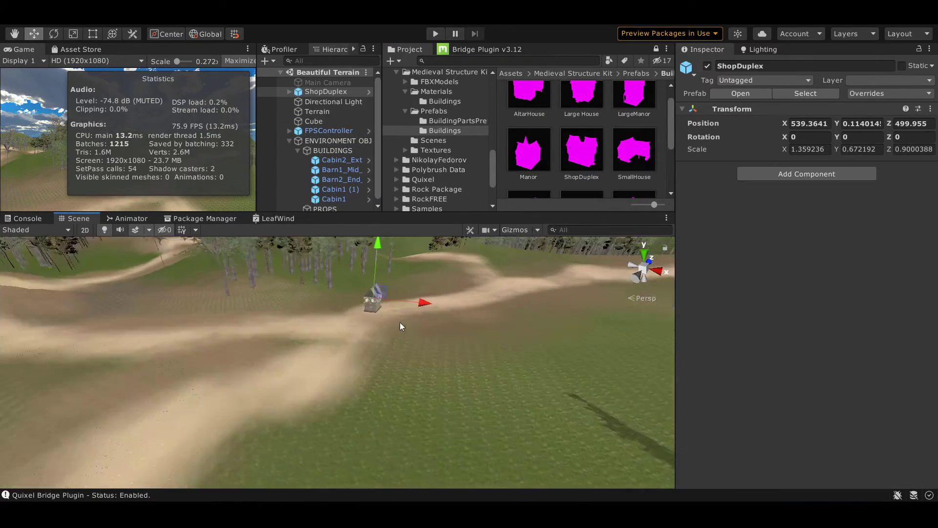
key("f")
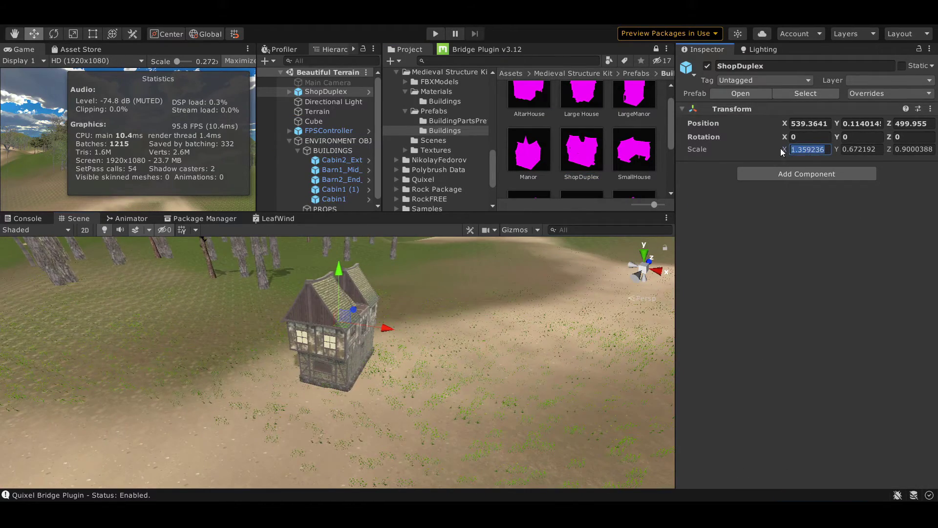
type("10")
key("Tab")
type("10")
middle_click_drag(449, 330, 414, 360)
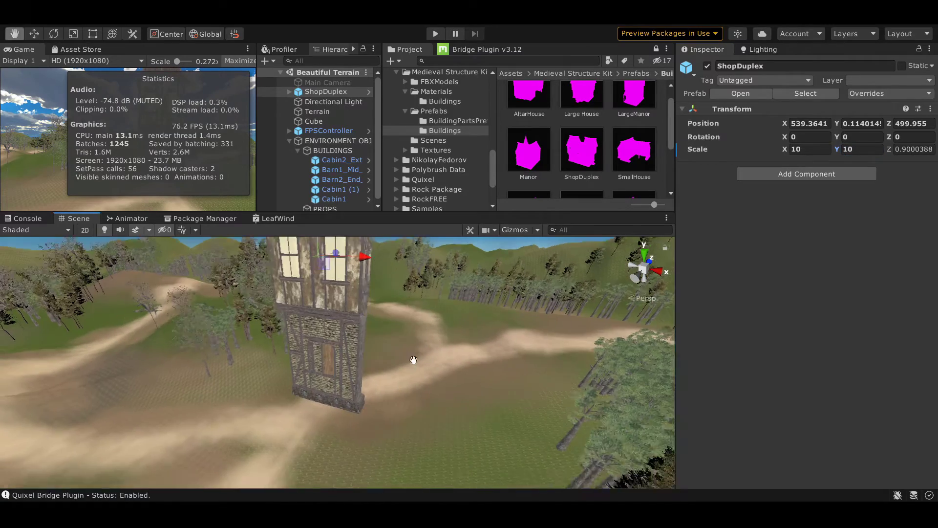
Step: Scale the ShopDuplex to 4, 2, 2, shift it over, and add a SmallHouse nearby
left_click(812, 148)
type("4")
left_click(876, 148)
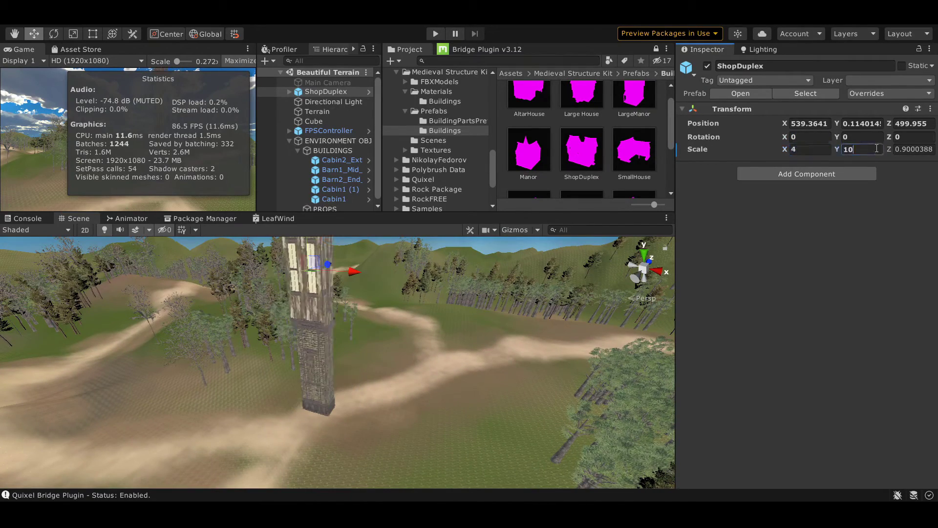
type("44")
middle_click_drag(455, 397, 526, 339)
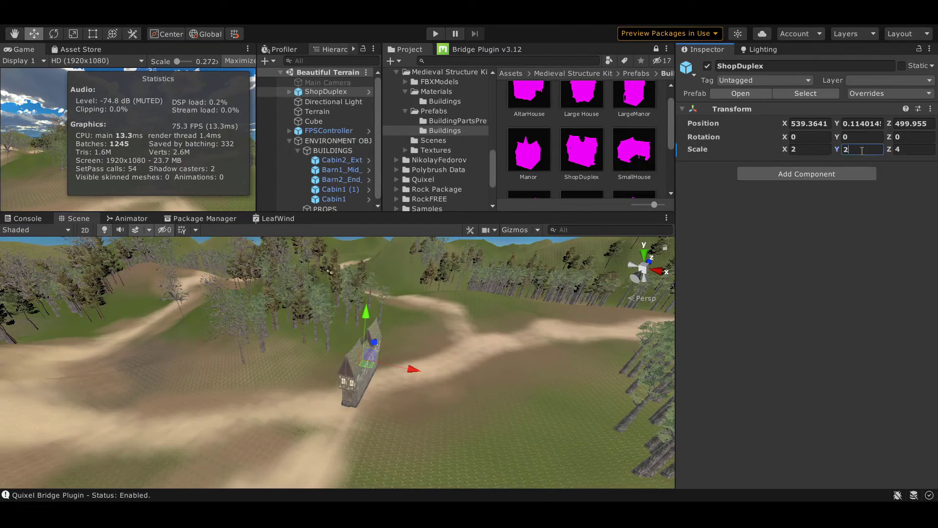
left_click_drag(409, 349, 214, 339)
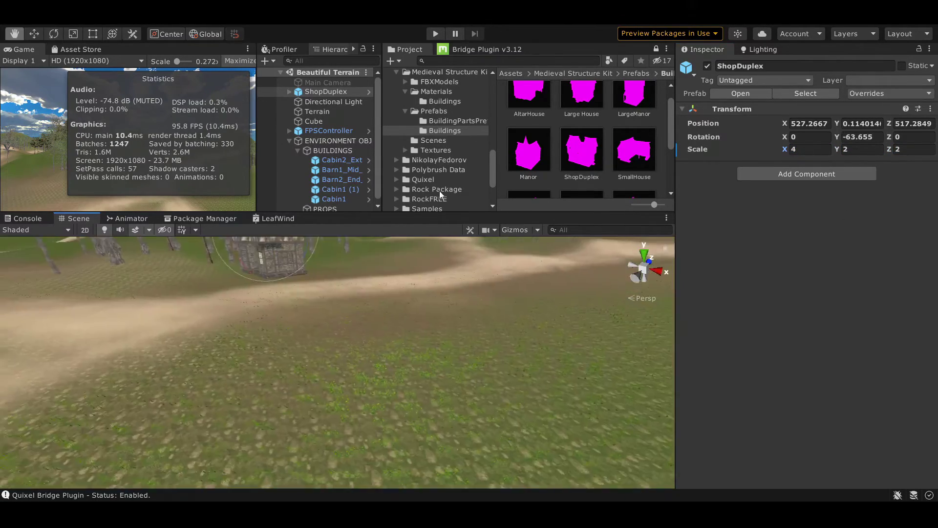
mouse_move(634, 146)
left_mouse_down()
mouse_move(403, 435)
mouse_move(288, 403)
left_mouse_up()
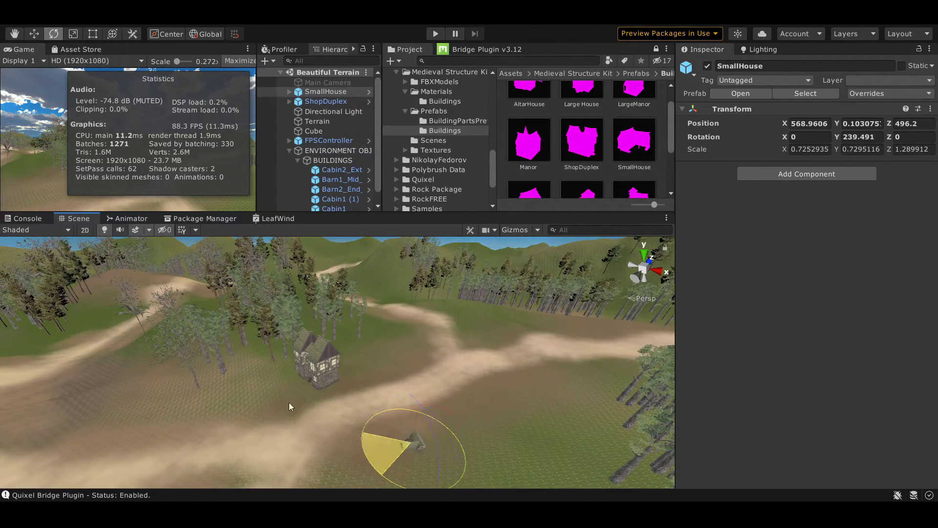
Step: Set the SmallHouse scale to 4, 2, 4
left_click(811, 149)
type("6")
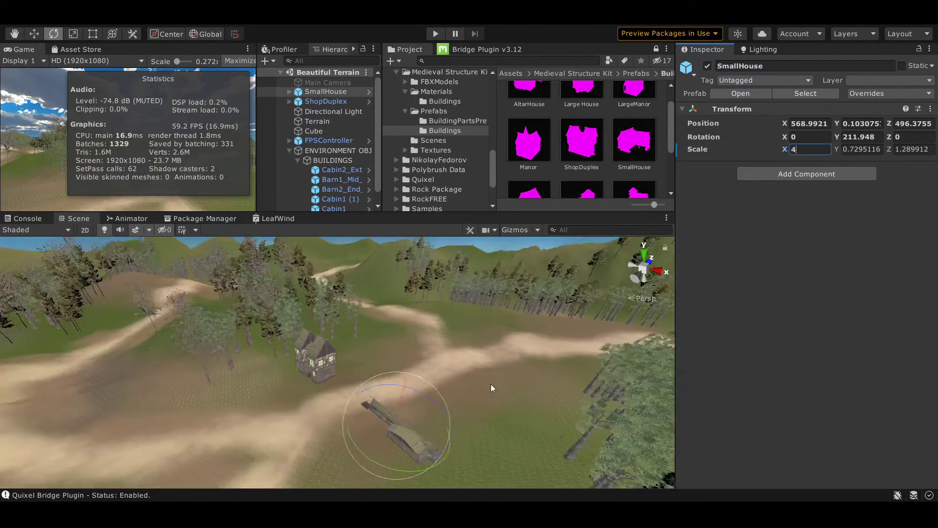
key("BackSpace")
type("4")
key("Tab")
type("2")
key("Tab")
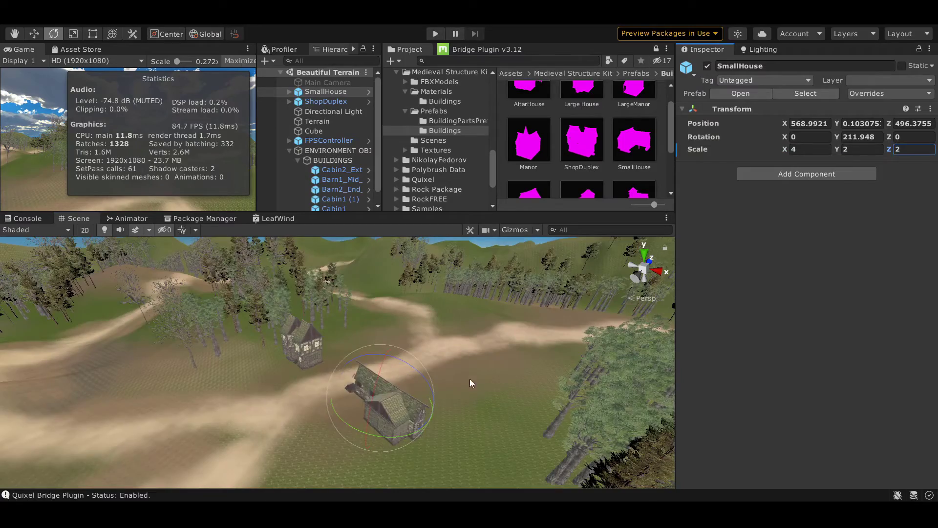
Step: Move the SmallHouse to a new spot and ready it for rotation
key("f")
left_click_drag(356, 411, 413, 407, "alt")
key("w")
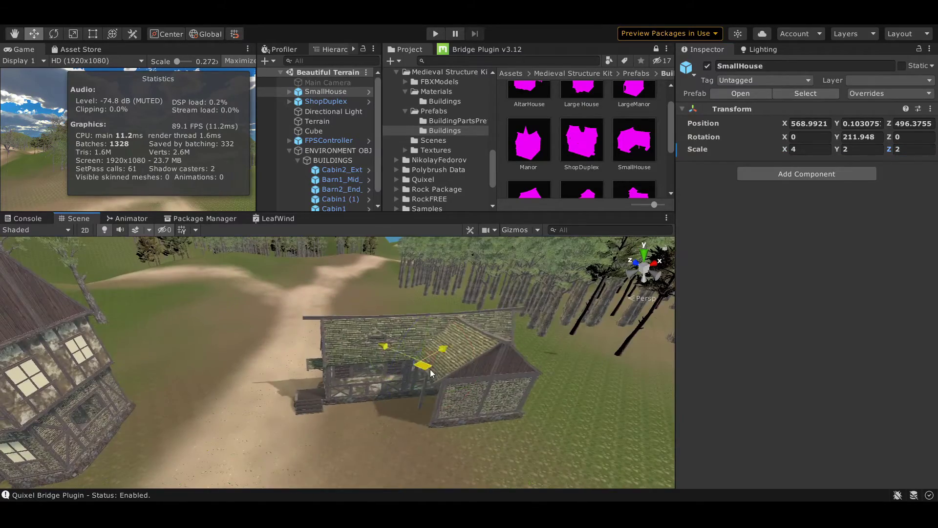
scroll(450, 432, "down", 3)
mouse_move(430, 368)
left_mouse_down()
mouse_move(450, 433)
mouse_move(429, 403)
left_mouse_up()
key("e")
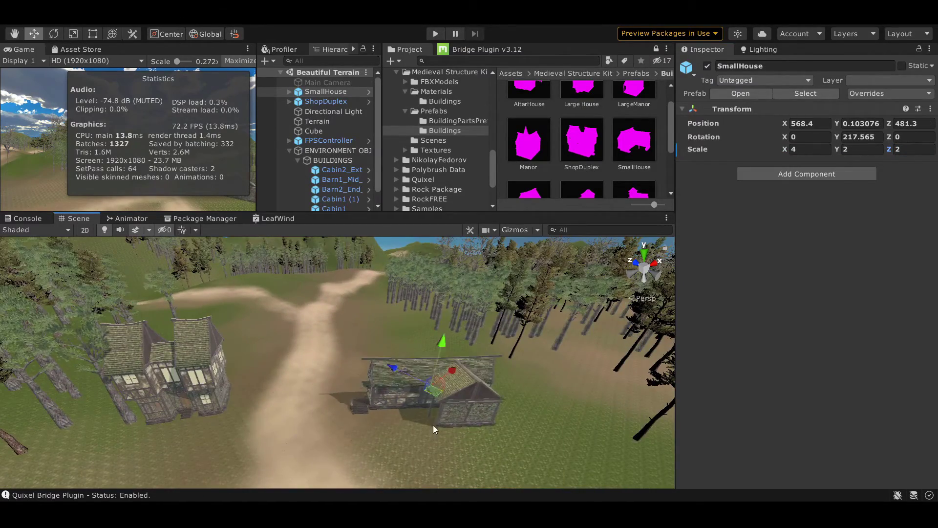
Step: Add a Large House beside the SmallHouse, scaled to 6, 4, 6
middle_click_drag(434, 429, 789, 261)
type("4")
mouse_move(552, 446)
right_mouse_down()
mouse_move(398, 404)
mouse_move(415, 352)
right_mouse_up()
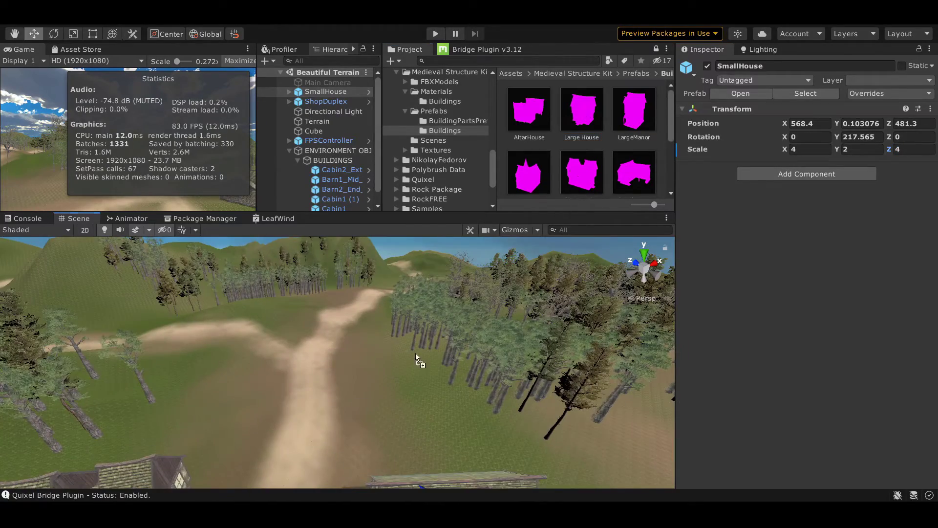
left_click_drag(335, 412, 342, 410)
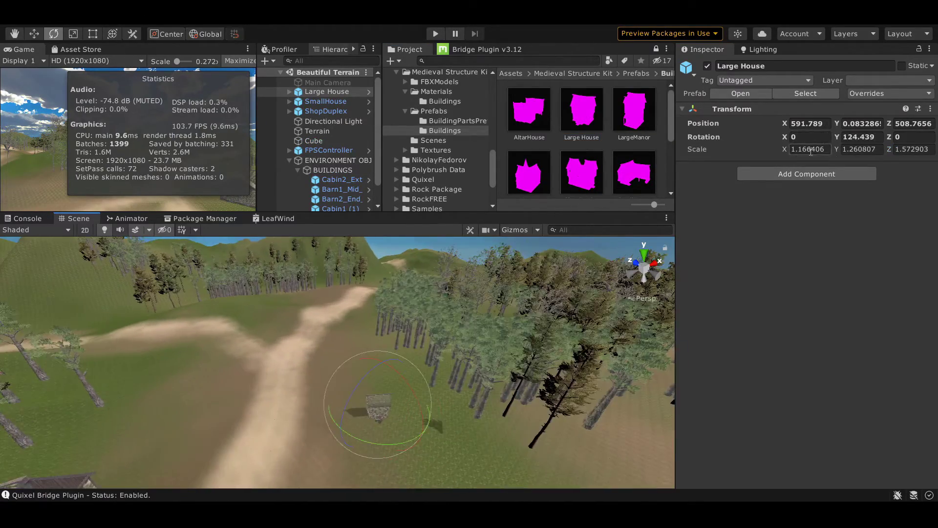
left_click(912, 149)
type("4")
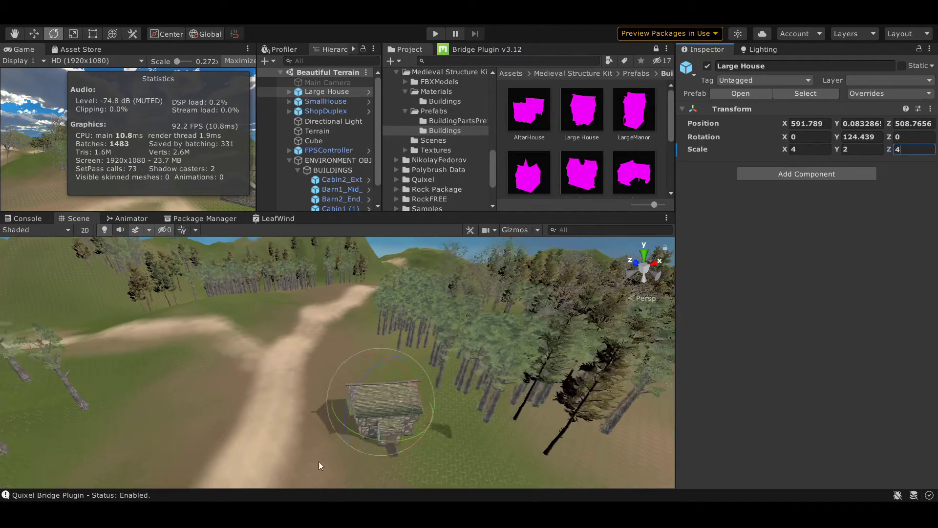
scroll(381, 401, "up", 5)
mouse_move(391, 391)
middle_mouse_down()
mouse_move(491, 270)
mouse_move(425, 319)
middle_mouse_up()
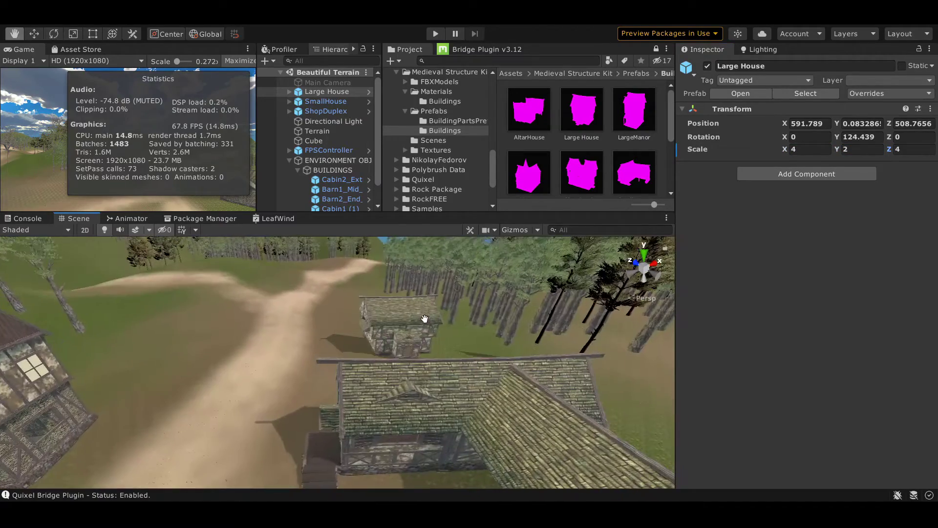
type("6")
key("Return")
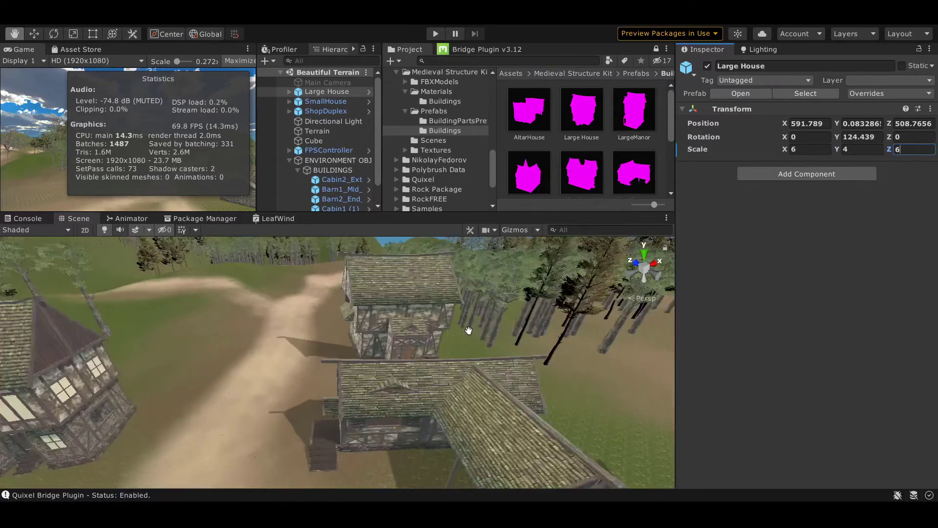
Step: Rotate the Large House to face a new direction
middle_click_drag(342, 342, 465, 357)
key("e")
mouse_move(465, 356)
left_mouse_down()
mouse_move(240, 309)
mouse_move(499, 412)
left_mouse_up()
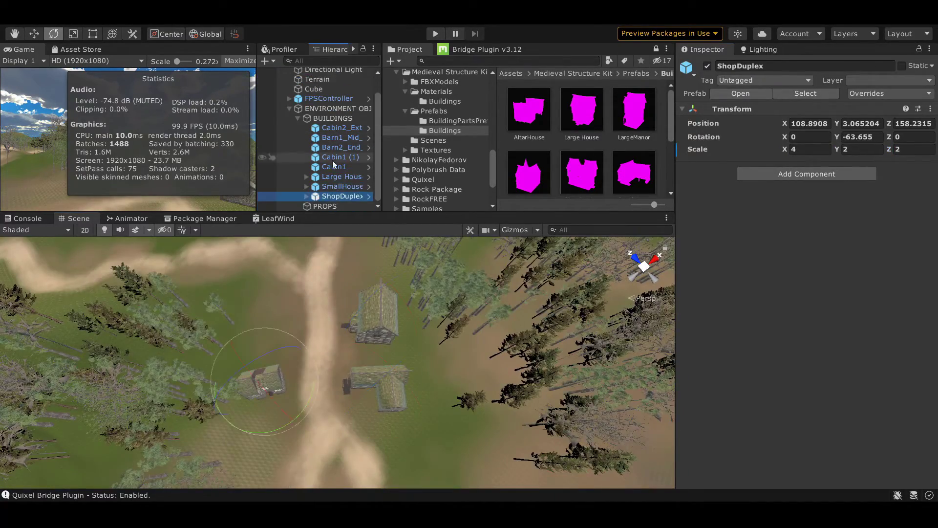
scroll(477, 321, "up", 5)
Step: Place a TownCenter building on the terrain and scale it to 4, 2, 4
scroll(573, 185, "down", 3)
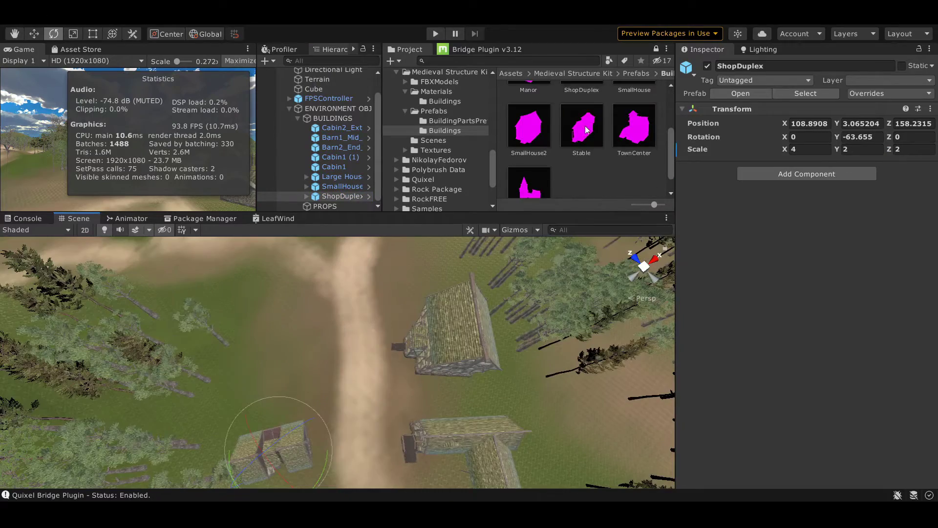
mouse_move(634, 117)
left_mouse_down()
mouse_move(376, 402)
mouse_move(402, 388)
left_mouse_up()
key("f")
double_click(811, 149)
type("4")
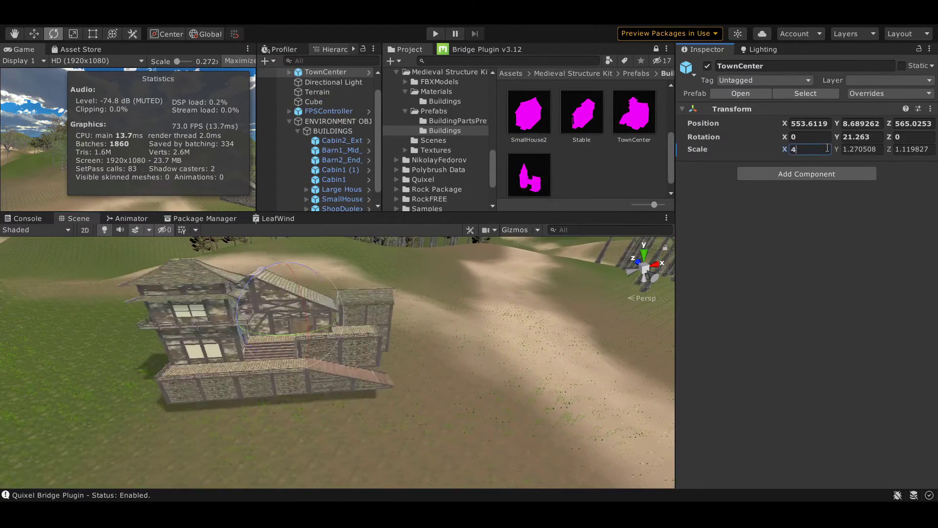
key("Tab")
type("2")
key("Tab")
type("4")
key("Return")
middle_click_drag(455, 337, 477, 371)
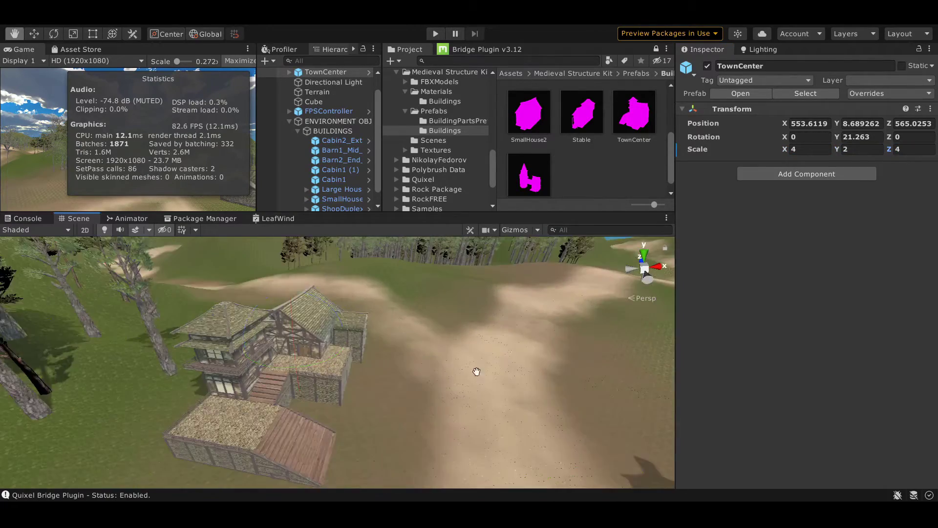
scroll(477, 371, "down", 3)
Step: Move TownCenter near the dirt road, turn it to Y 32.9, and lower it to Y 8.19
key("w")
mouse_move(262, 389)
left_mouse_down()
mouse_move(294, 370)
mouse_move(250, 373)
left_mouse_up()
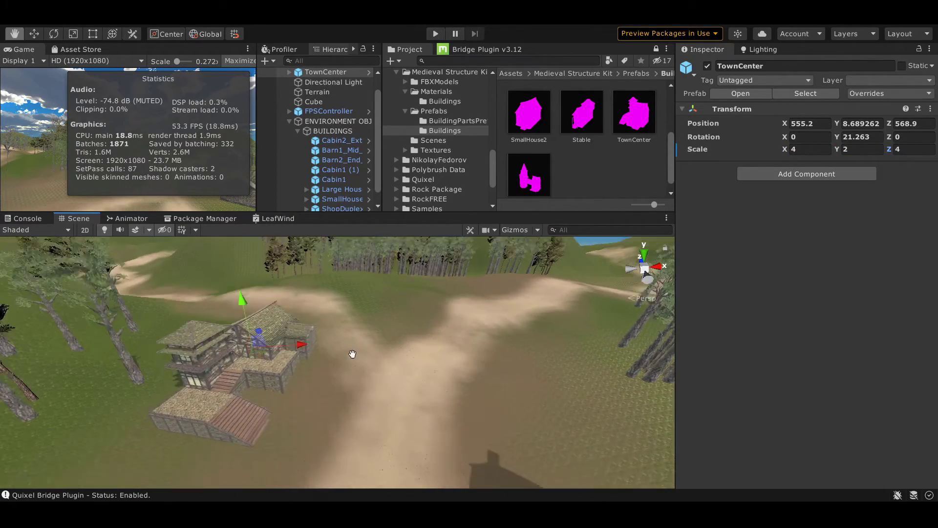
middle_click_drag(351, 356, 395, 370)
mouse_move(394, 365)
left_mouse_down("alt")
mouse_move(310, 291)
mouse_move(276, 339)
left_mouse_up("alt")
left_click_drag(276, 342, 440, 421, "alt")
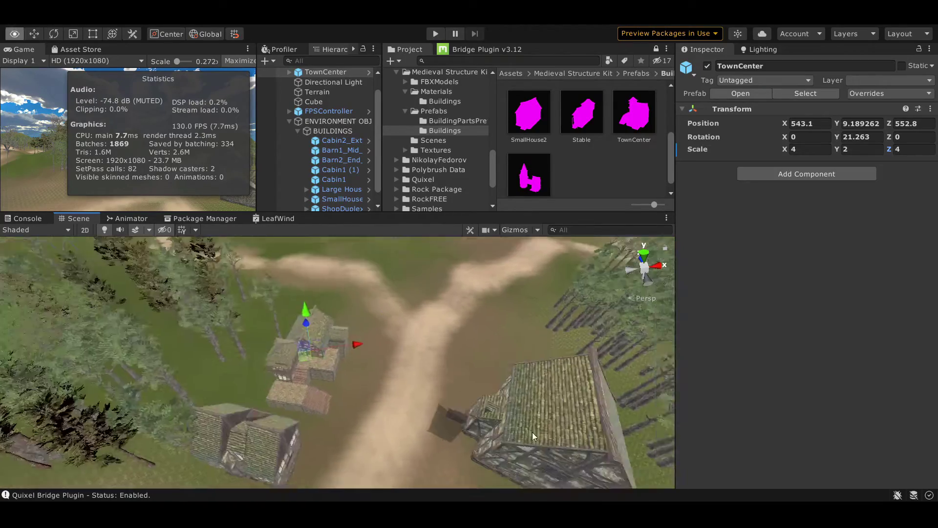
key("e")
left_click_drag(375, 432, 377, 429)
mouse_move(377, 428)
left_mouse_down("alt")
mouse_move(468, 300)
mouse_move(437, 348)
mouse_move(309, 236)
left_mouse_up("alt")
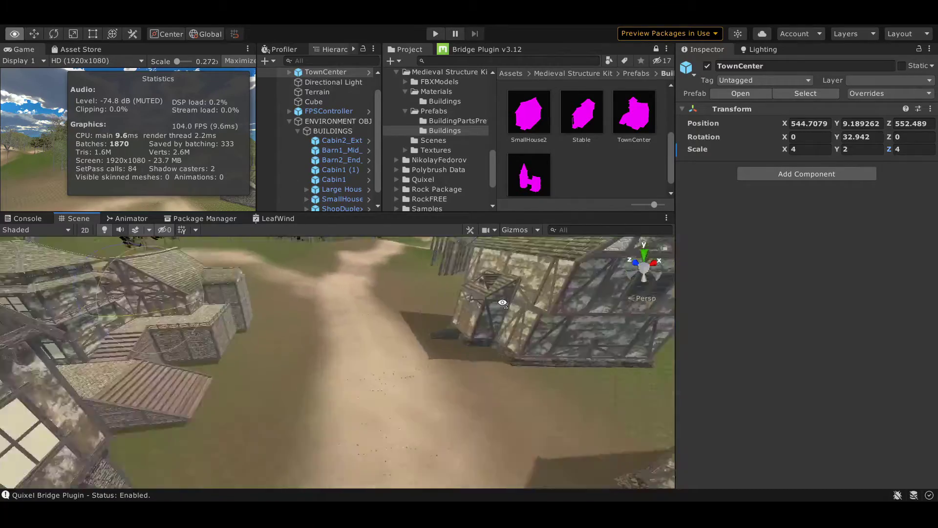
key("w")
mouse_move(370, 353)
left_mouse_down("ctrl")
mouse_move(370, 371)
mouse_move(462, 411)
mouse_move(391, 382)
left_mouse_up("ctrl")
Step: Place a SmallHouse2 building at scale 4, 2, 4
key("f")
scroll(534, 157, "up", 2)
left_click_drag(286, 353, 295, 353)
scroll(295, 354, "up", 3)
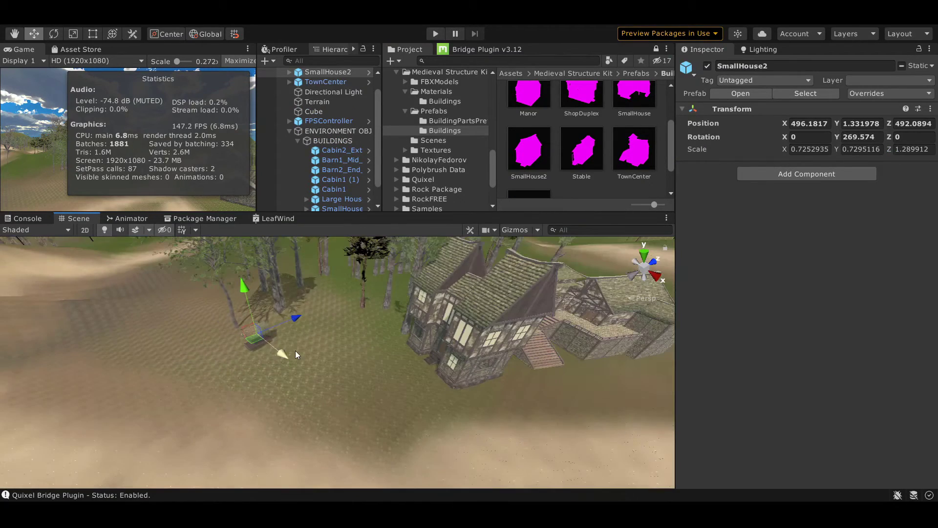
key("Tab")
type("4")
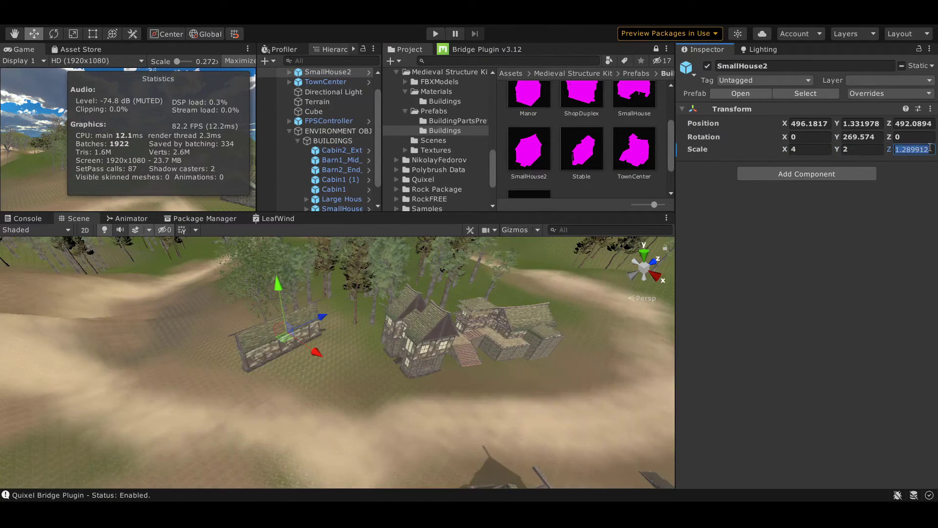
key("Return")
scroll(445, 400, "up", 5)
Step: Turn SmallHouse2 to a new heading and stretch its Z scale to 6.03
key("e")
left_click_drag(446, 399, 391, 372)
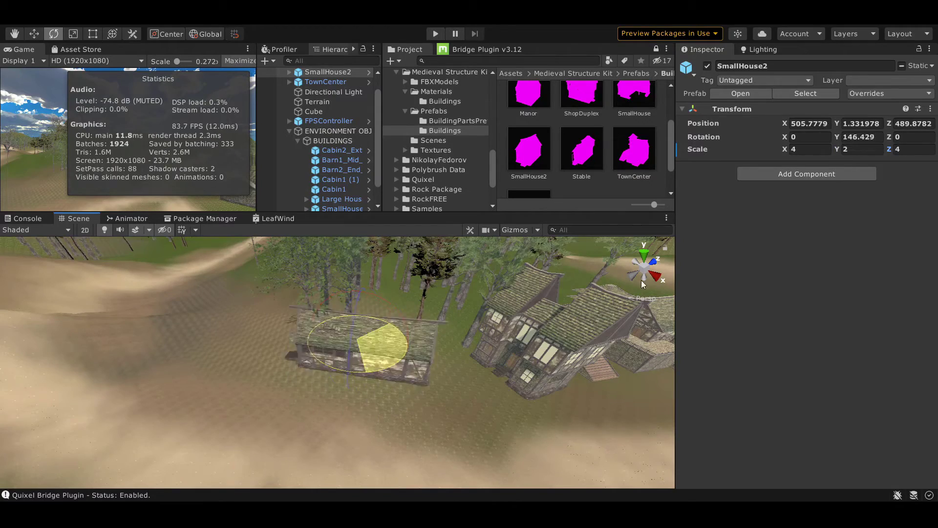
left_click_drag(69, 266, 457, 381)
key("w")
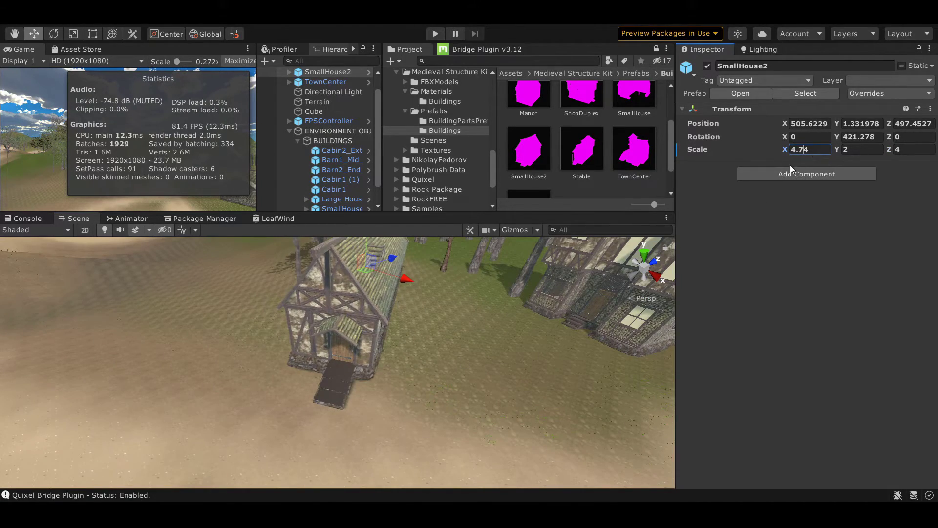
left_click_drag(889, 149, 913, 149)
Step: Position SmallHouse2 beside the other houses at 482.3, 1.33, 480.8
scroll(400, 298, "down", 3)
scroll(371, 307, "down", 3)
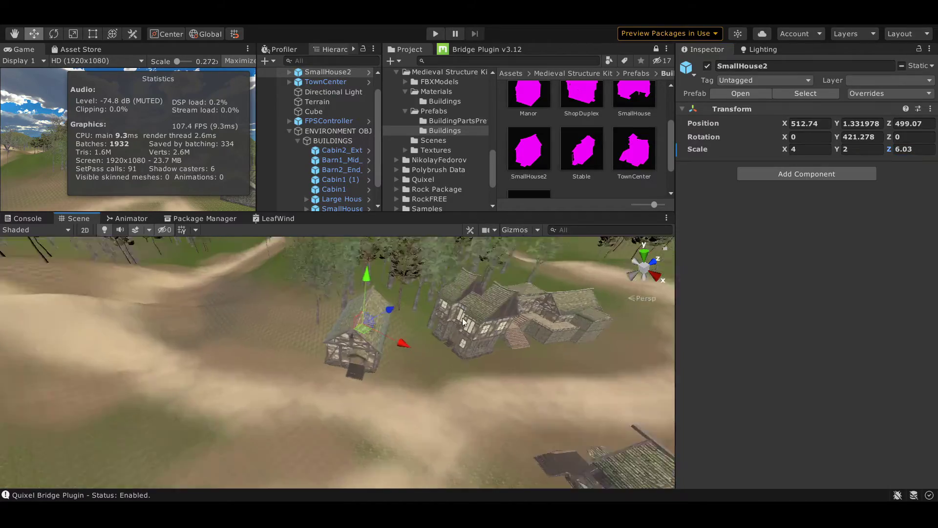
left_click_drag(344, 315, 326, 322)
mouse_move(265, 320)
left_mouse_down()
mouse_move(405, 371)
mouse_move(341, 351)
left_mouse_up()
scroll(418, 360, "down", 3)
scroll(341, 351, "down", 5)
left_click_drag(366, 408, 625, 413, "alt")
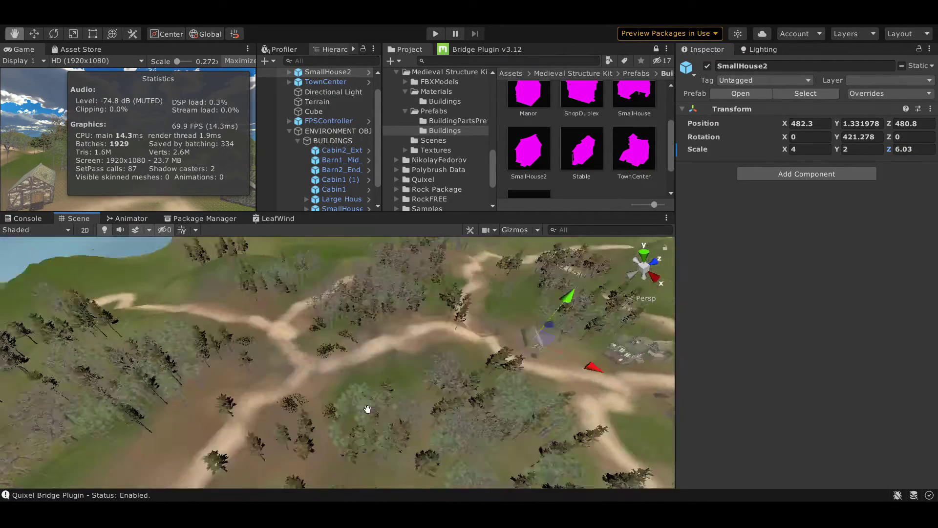
key("f")
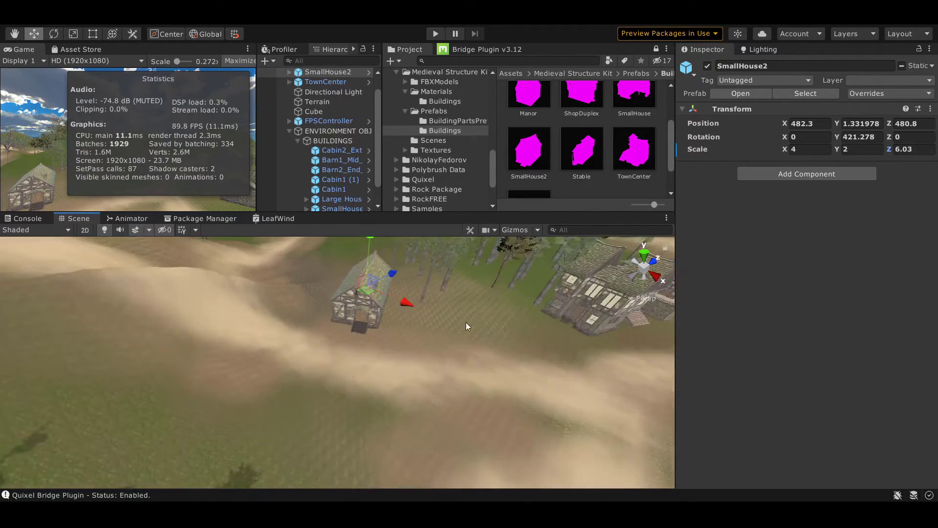
scroll(569, 159, "up", 2)
Step: Place a second ShopDuplex at scale 4, 2, 4 near the road
left_click(585, 163)
left_click_drag(585, 162, 314, 379)
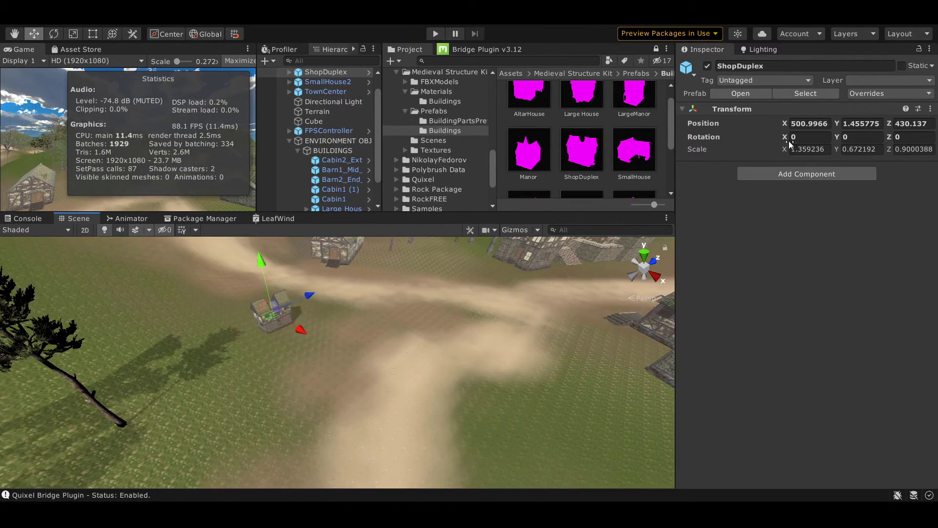
key("Tab")
type("4")
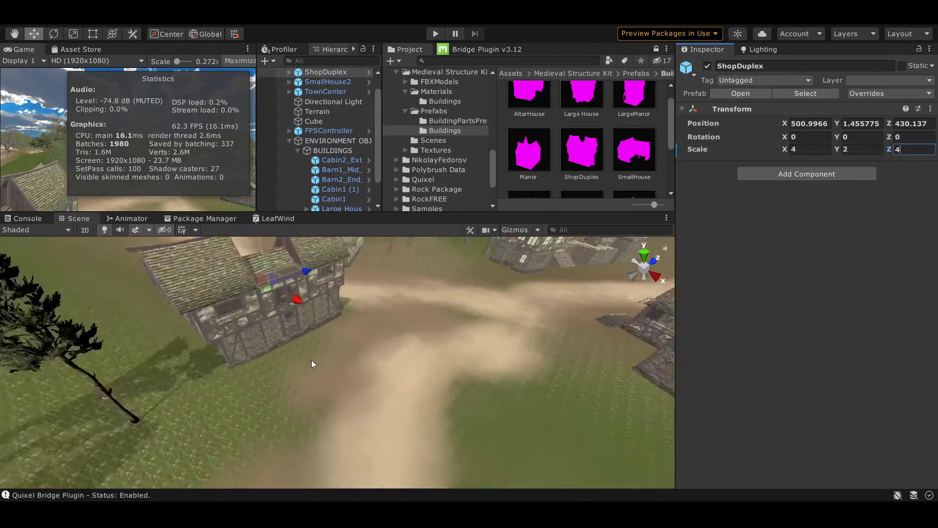
scroll(312, 359, "up", 5)
mouse_move(312, 360)
left_mouse_down("alt")
mouse_move(567, 287)
mouse_move(597, 295)
left_mouse_up("alt")
scroll(540, 350, "down", 3)
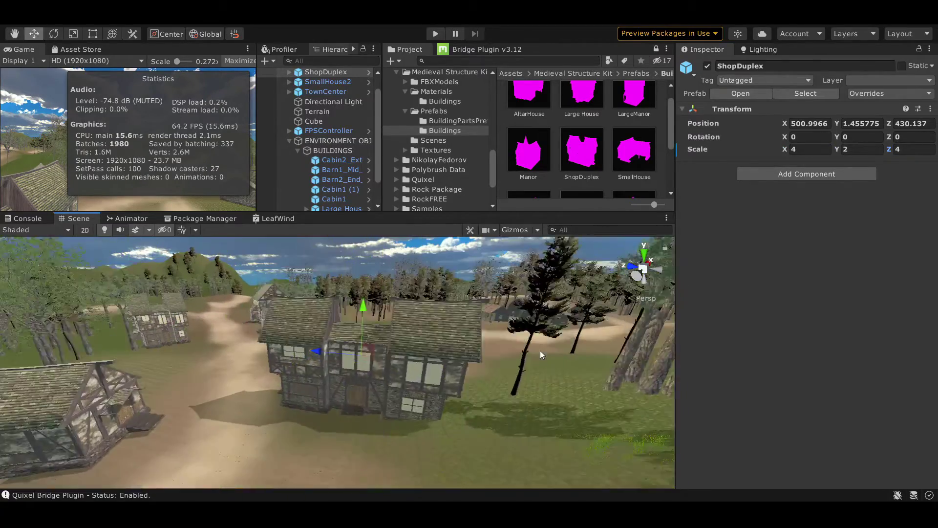
Step: Rotate the ShopDuplex to about -28° on Y
key("e")
mouse_move(400, 368)
left_mouse_down()
mouse_move(285, 368)
mouse_move(546, 379)
mouse_move(338, 341)
left_mouse_up()
key("w")
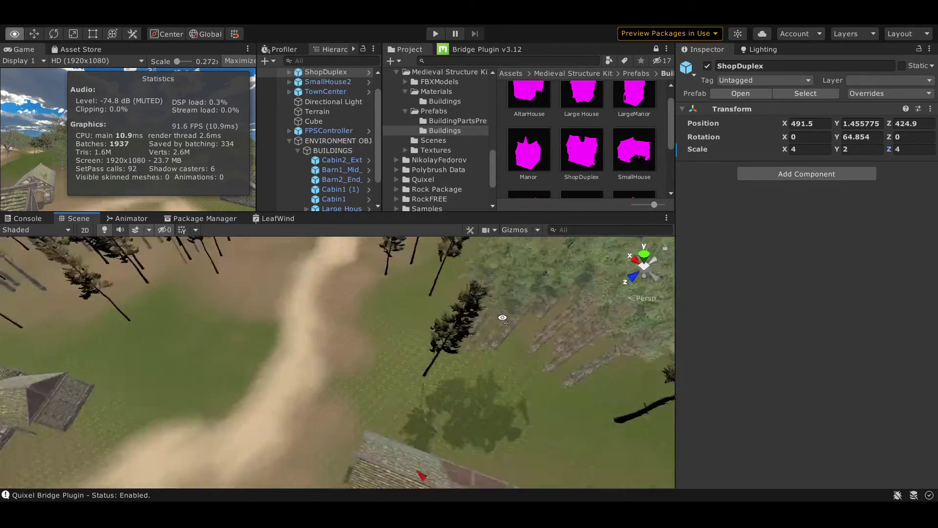
mouse_move(500, 367)
left_mouse_down("alt")
mouse_move(465, 288)
mouse_move(574, 303)
mouse_move(576, 315)
mouse_move(207, 308)
left_mouse_up("alt")
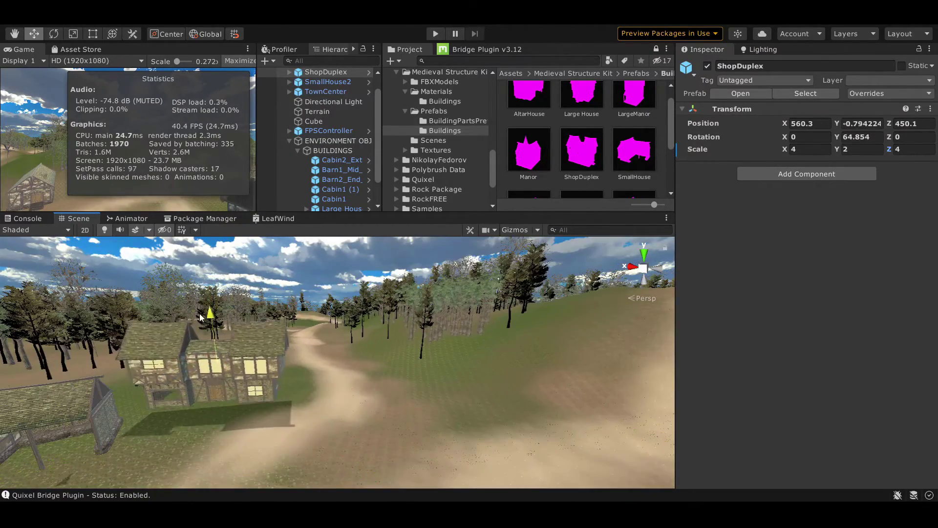
key("e")
mouse_move(245, 421)
left_mouse_down()
mouse_move(355, 386)
mouse_move(295, 378)
mouse_move(599, 376)
left_mouse_up()
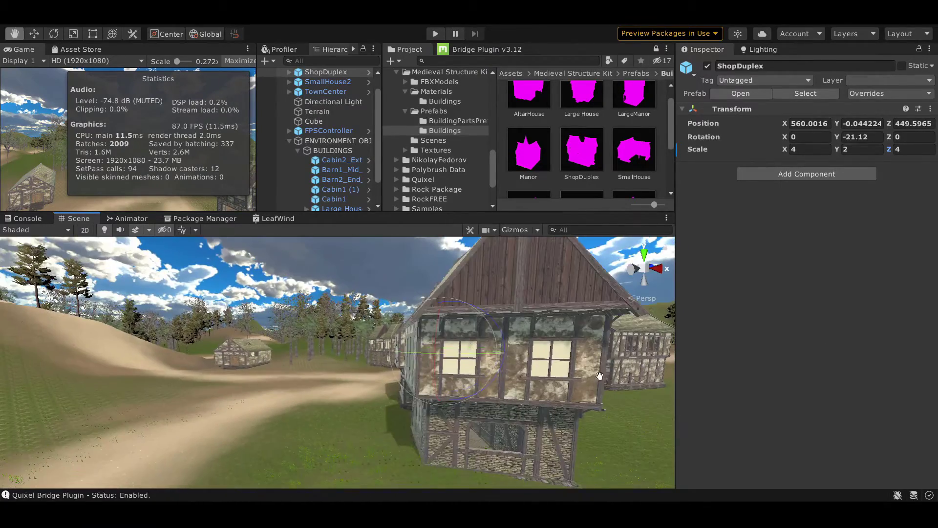
left_click_drag(493, 359, 470, 333)
scroll(402, 431, "down", 4)
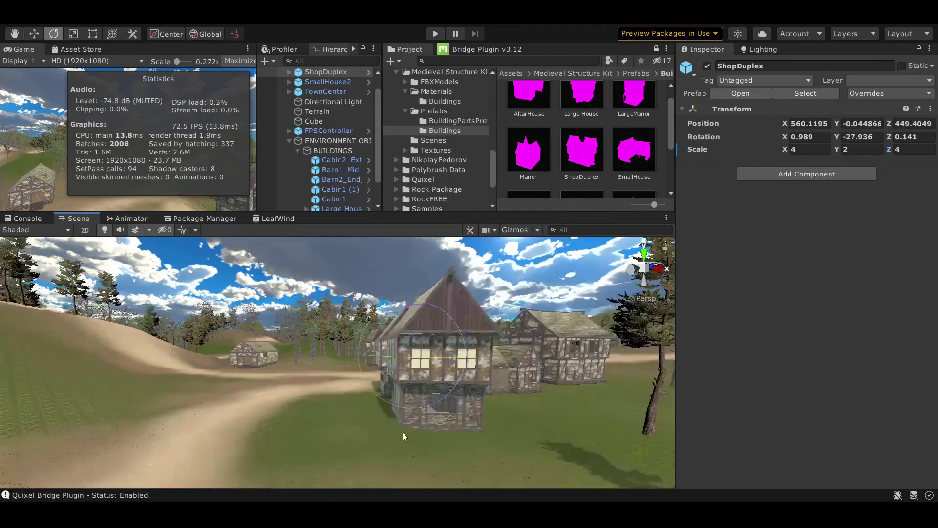
right_click_drag(402, 432, 393, 397)
Step: Place an AltarHouse, turn it, and scale it to 2, 2, 2
scroll(528, 144, "up", 1)
left_click(528, 144)
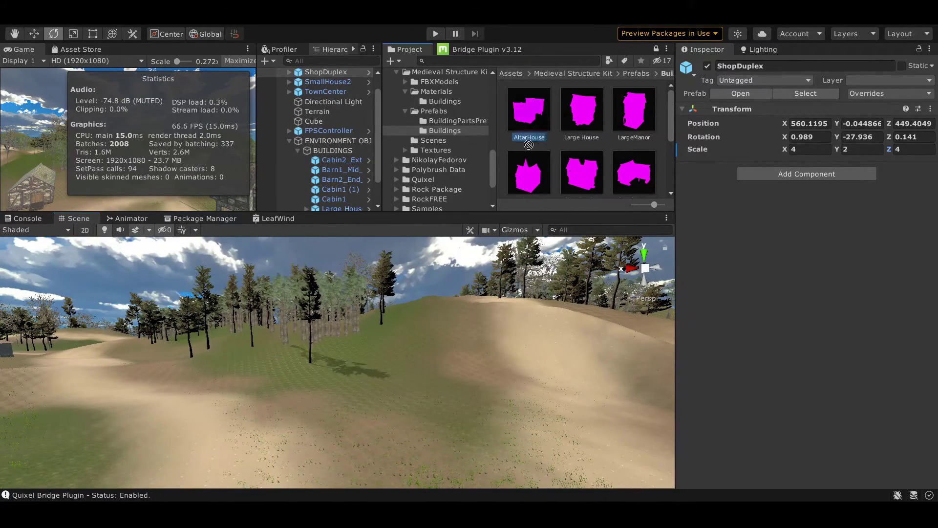
left_click_drag(347, 406, 364, 383)
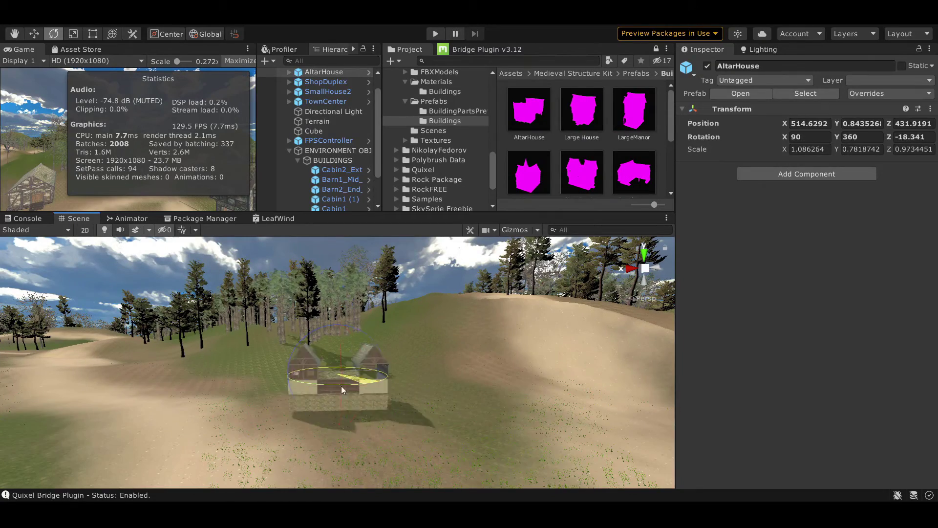
left_click_drag(52, 342, 78, 342)
left_click(810, 149)
type("2")
key("Tab")
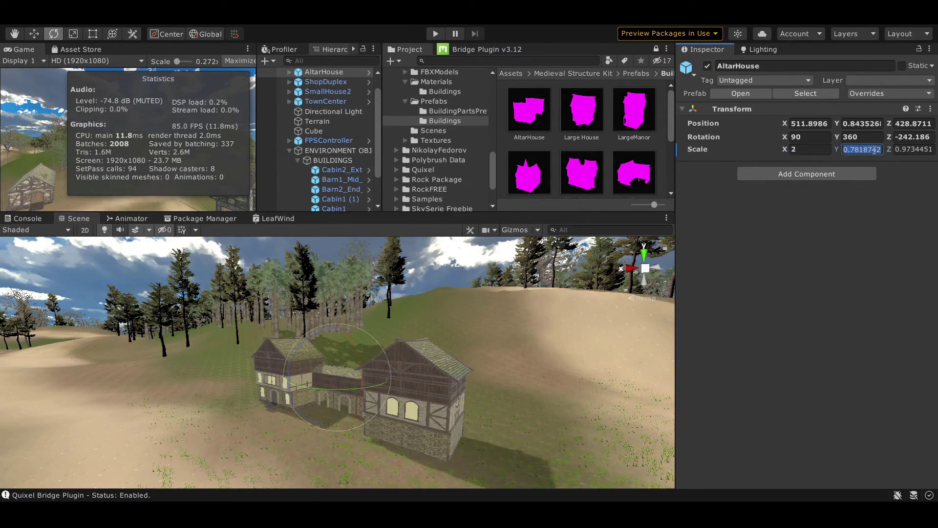
type("2")
key("Tab")
type("2")
right_click_drag(313, 420, 552, 420)
scroll(591, 108, "down", 3)
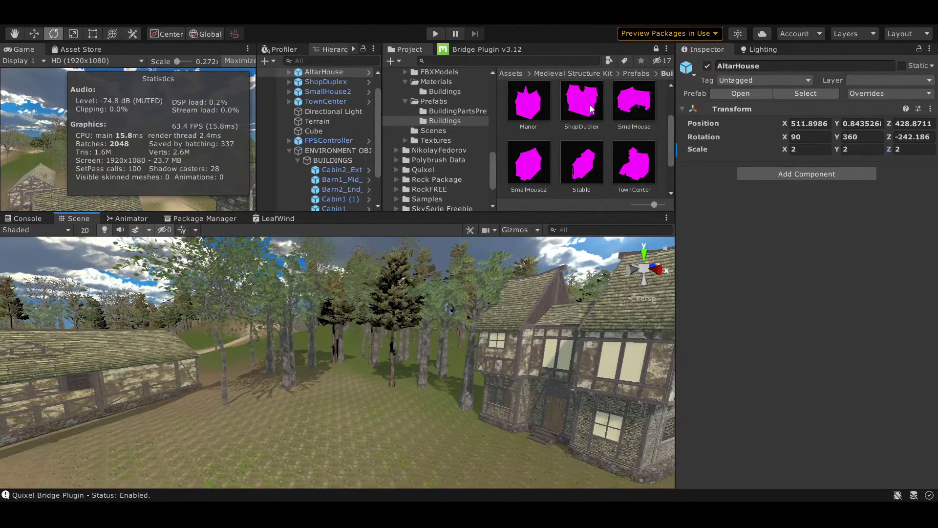
Step: Add a SmallHouse stretched to scale 2, 2, 6
left_click_drag(642, 105, 292, 436)
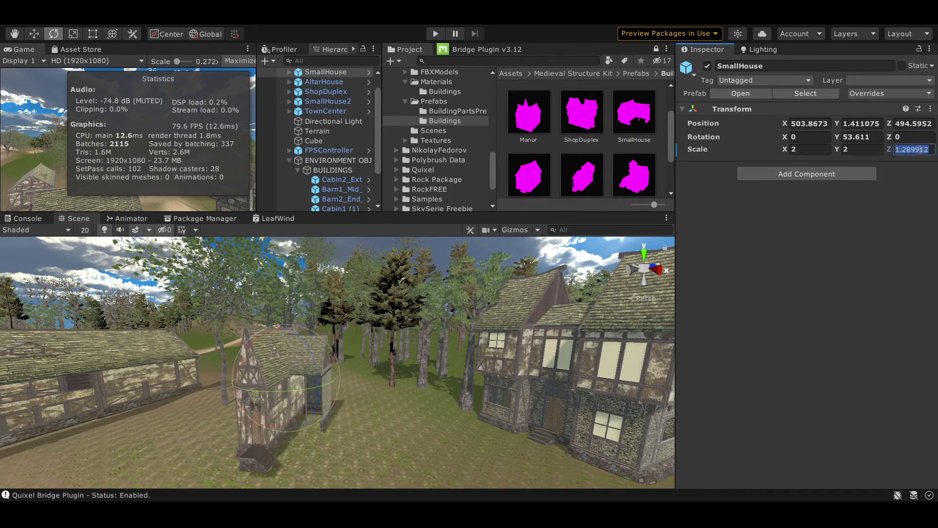
type("2")
key("Return")
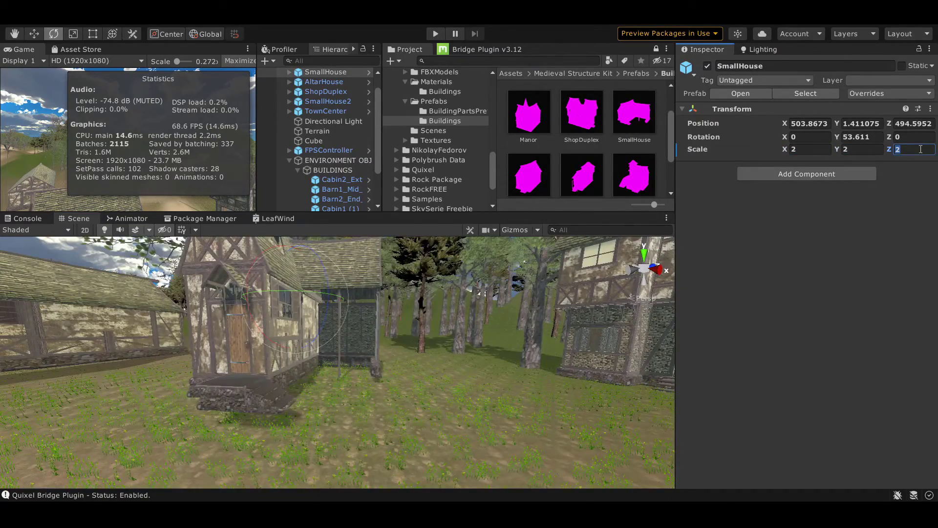
type("6")
key("Return")
right_click_drag(501, 362, 505, 400)
Step: Lower SmallHouse and SmallHouse2 onto the ground and inspect the street
key("w")
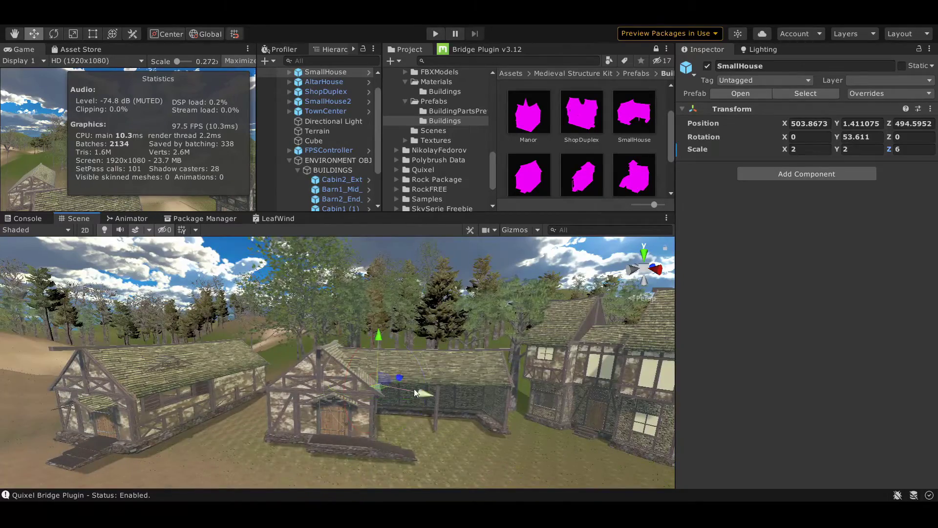
right_click_drag(197, 389, 227, 327)
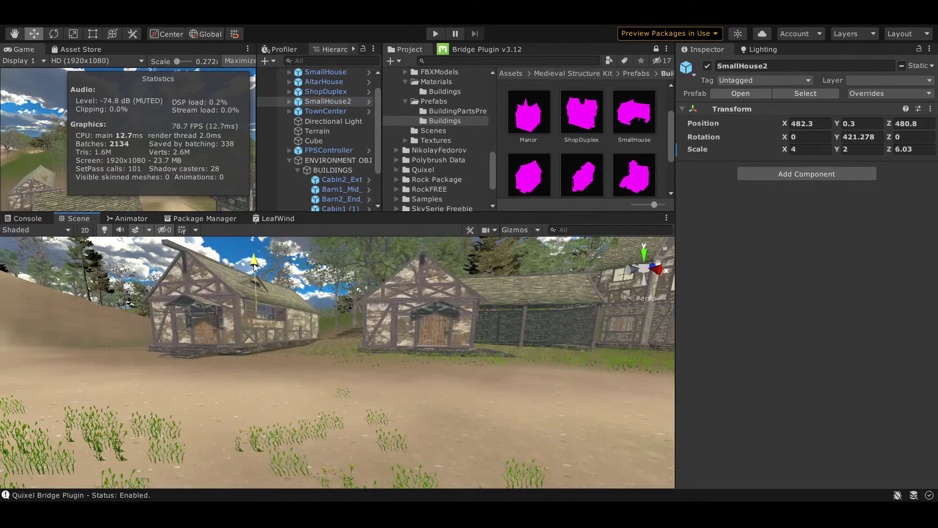
left_click_drag(253, 265, 254, 272)
middle_click_drag(388, 381, 413, 396)
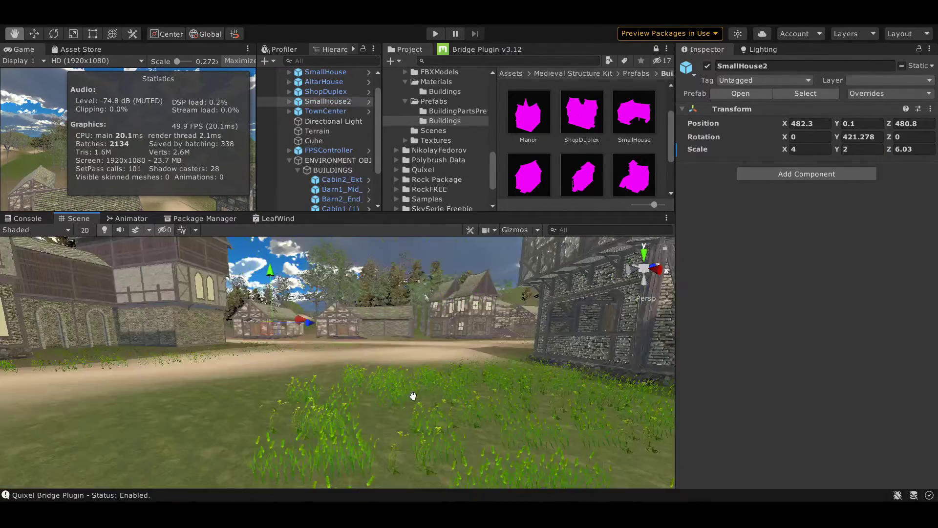
double_click(324, 82)
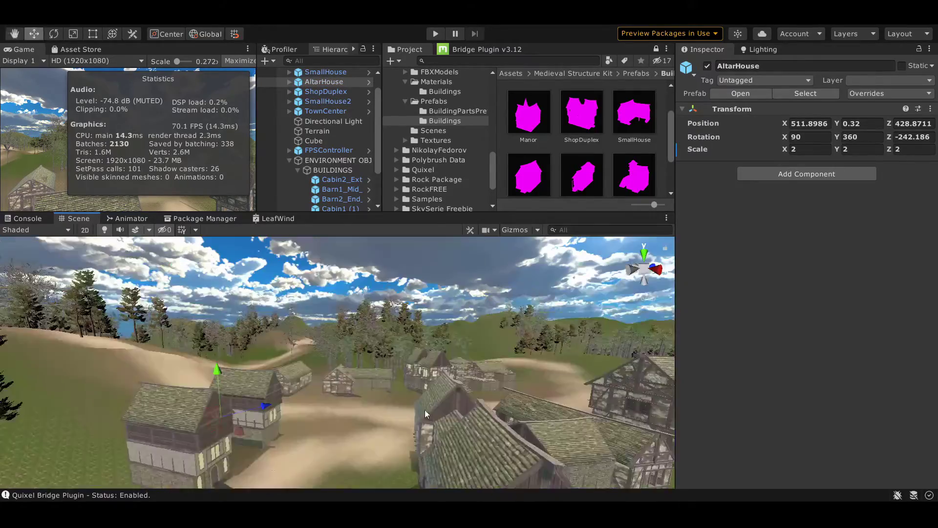
mouse_move(424, 410)
right_mouse_down()
mouse_move(111, 357)
mouse_move(455, 404)
mouse_move(311, 401)
right_mouse_up()
left_click(311, 400)
middle_click_drag(311, 400, 318, 392)
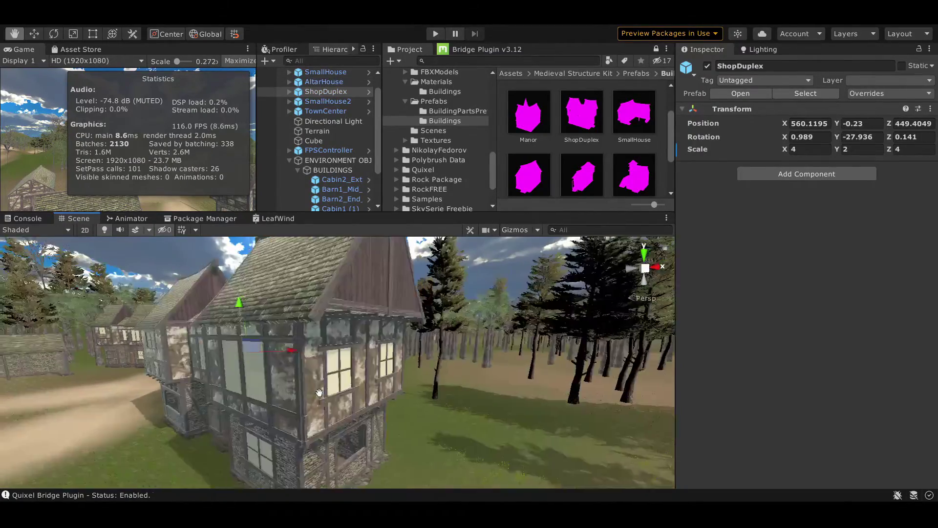
mouse_move(319, 392)
right_mouse_down()
mouse_move(271, 345)
mouse_move(293, 342)
right_mouse_up()
Step: Select all 10 building prefabs in the Project panel
left_click(536, 146)
key("ctrl+a")
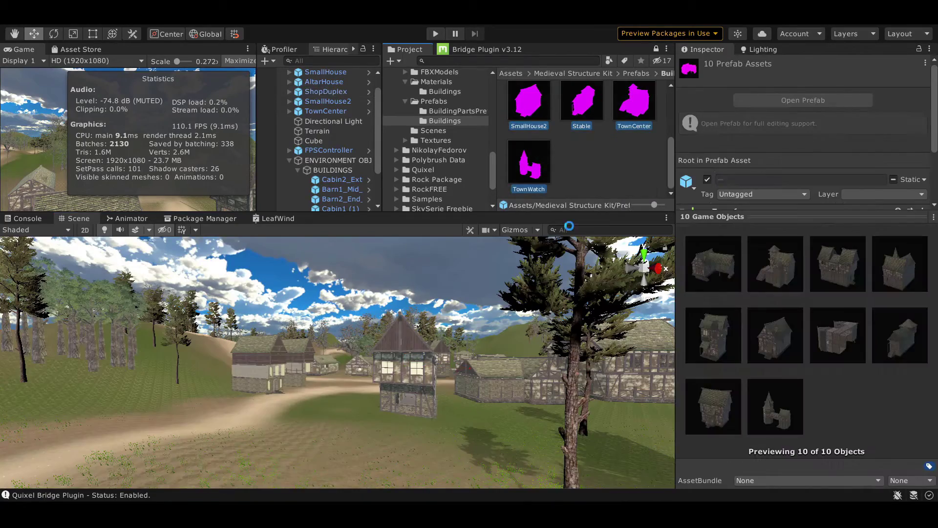
scroll(535, 307, "up", 2)
right_click_drag(391, 313, 411, 360)
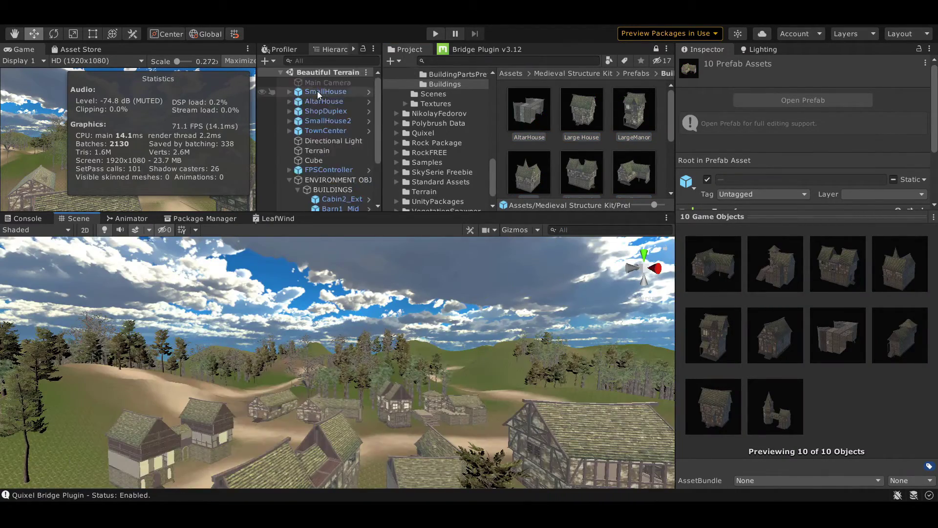
Step: Select the village buildings down to TownCenter and the first-person camera in the Hierarchy
left_click(318, 91)
left_click(331, 128, "shift")
scroll(331, 135, "down", 3)
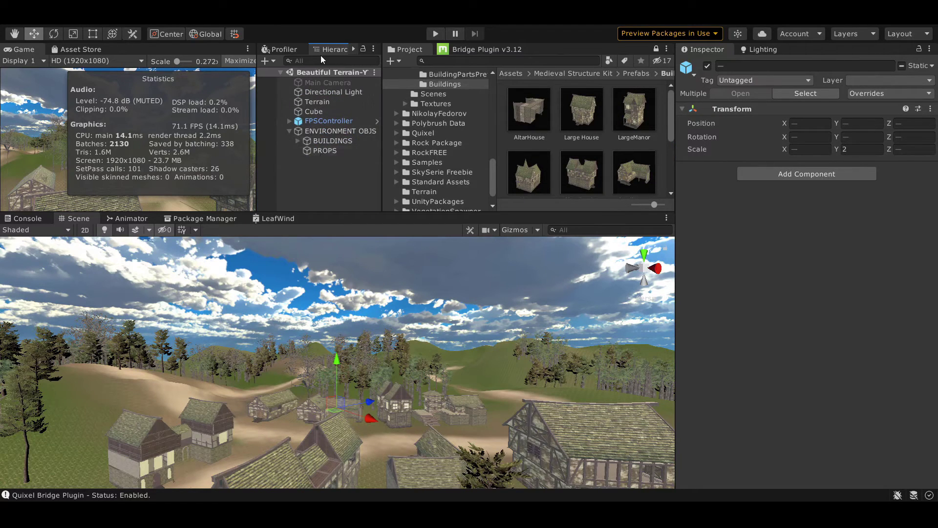
left_click(311, 131)
scroll(777, 247, "down", 3)
scroll(811, 252, "down", 3)
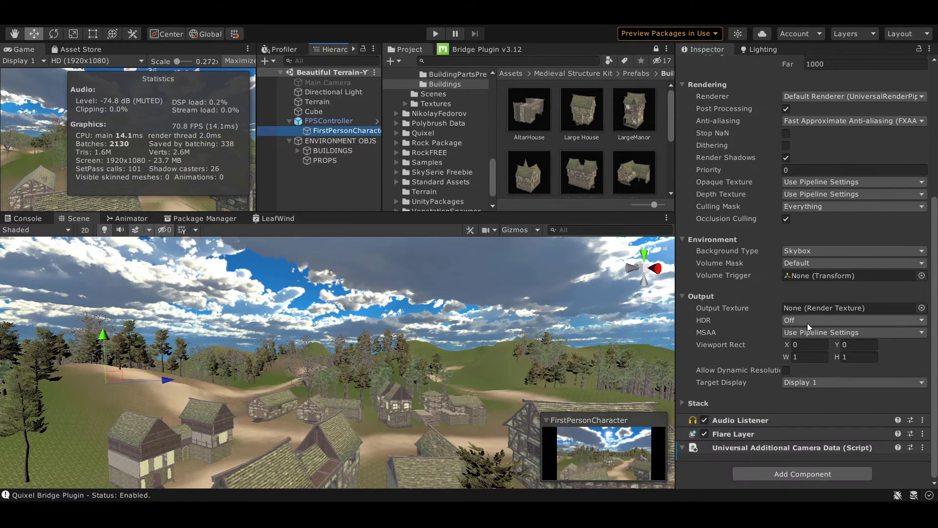
scroll(705, 105, "up", 5)
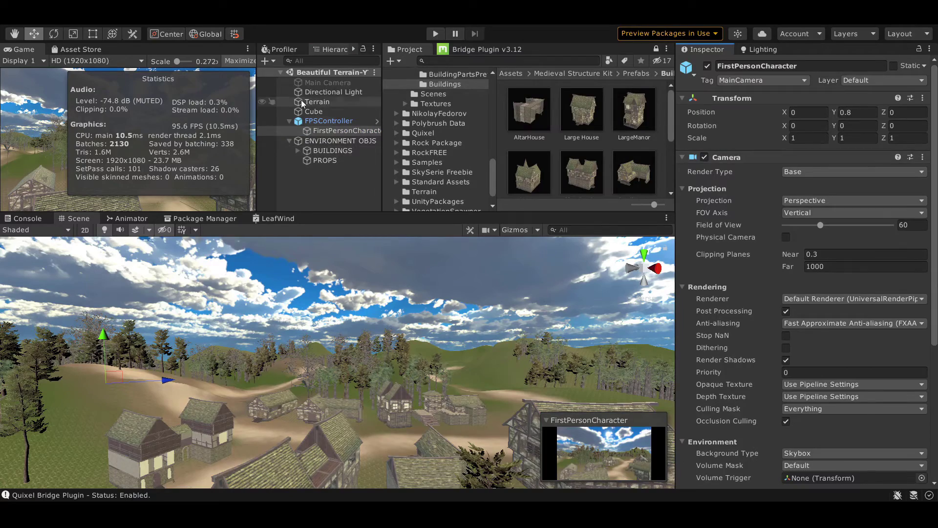
scroll(685, 130, "down", 5)
Step: Enable Exponential Squared fog at density 0.002 with a greyish colour, then add an empty GameObject
left_click(762, 49)
left_click(778, 67)
left_click(777, 280)
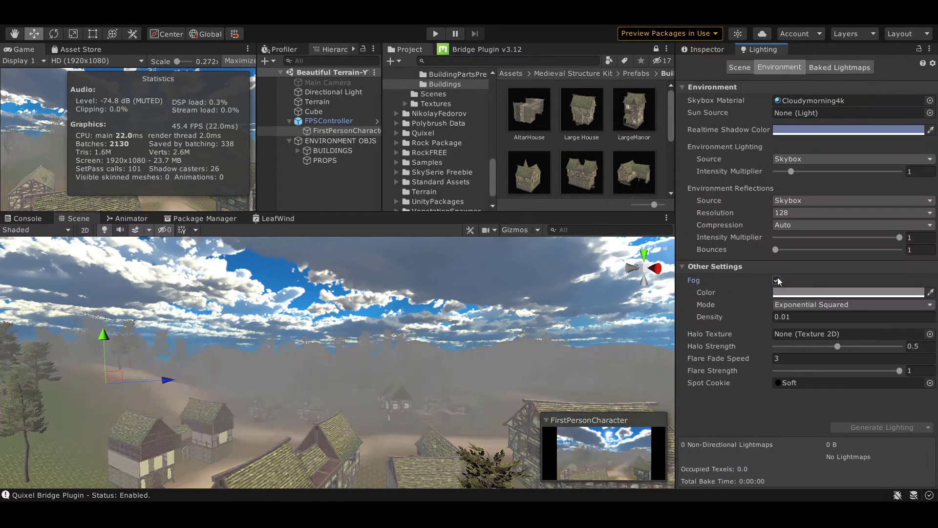
middle_click_drag(440, 415, 462, 310)
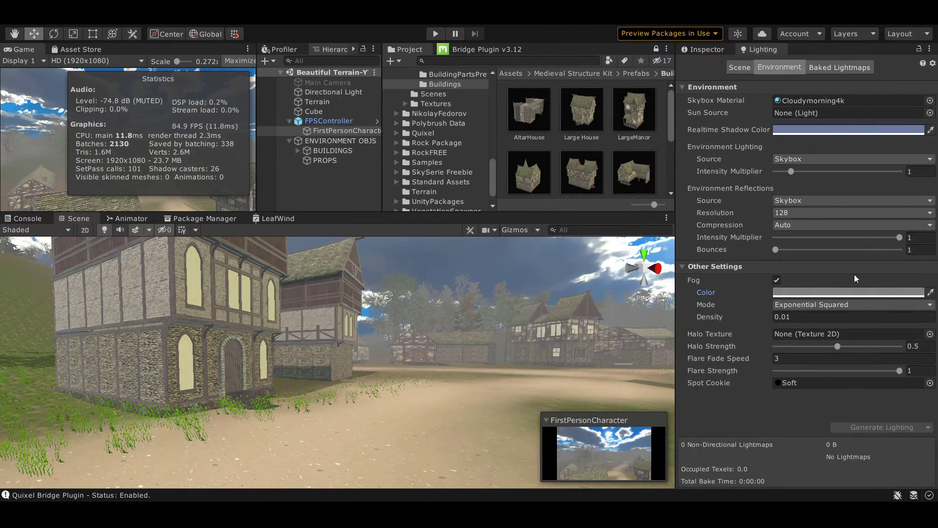
key("ctrl+z")
left_click(809, 318)
type("02")
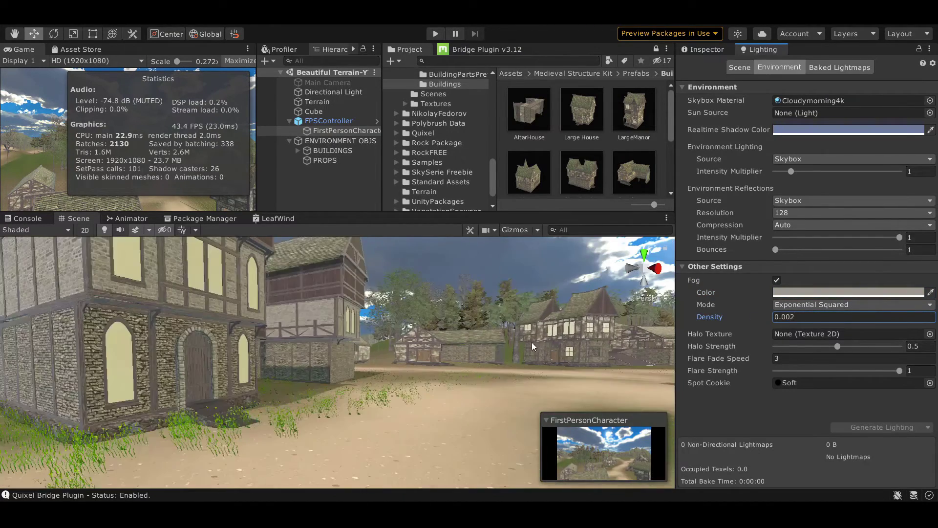
scroll(499, 353, "up", 3)
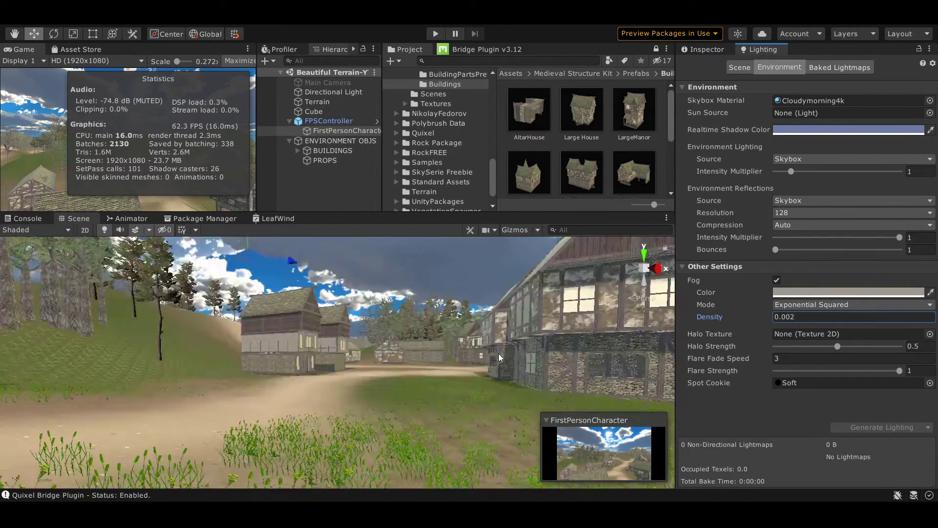
left_click(290, 141)
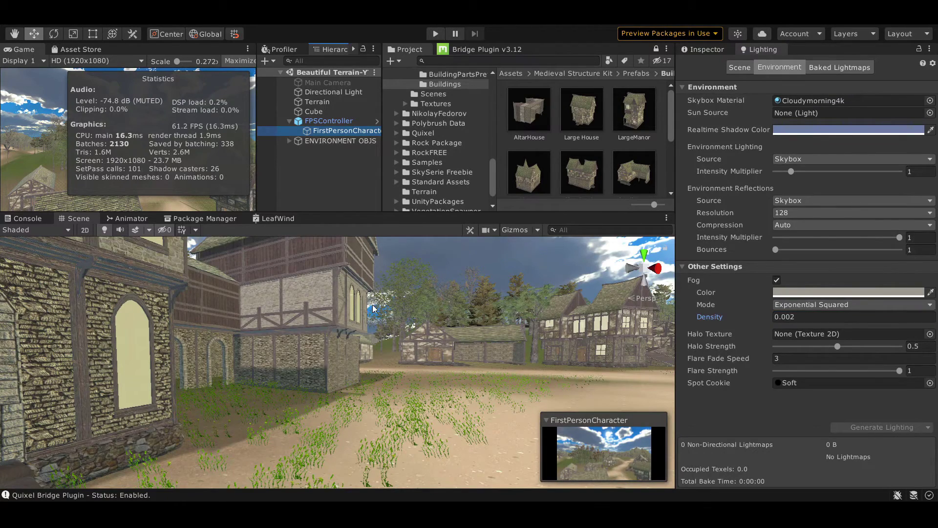
key("ctrl+shift+n")
Step: Create the empty VOLUME Profile object with a new volume profile and bloom intensity 2.53
left_click(704, 50)
left_click(785, 66)
type("VOLUME Profile")
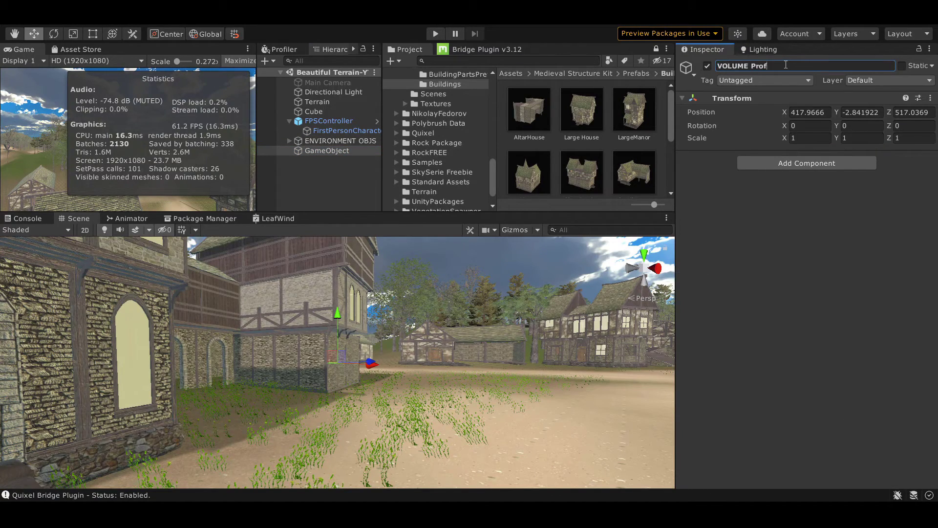
left_click(917, 208)
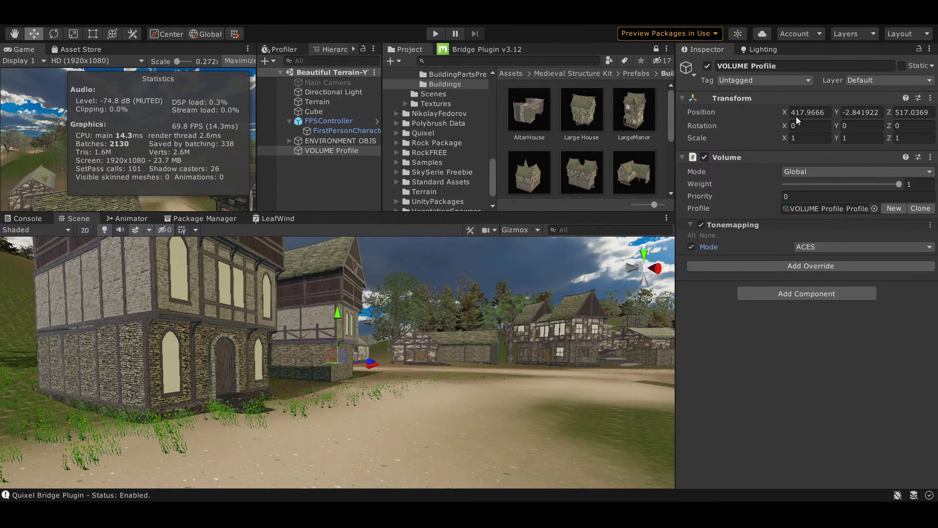
left_click(792, 306)
type("2.53")
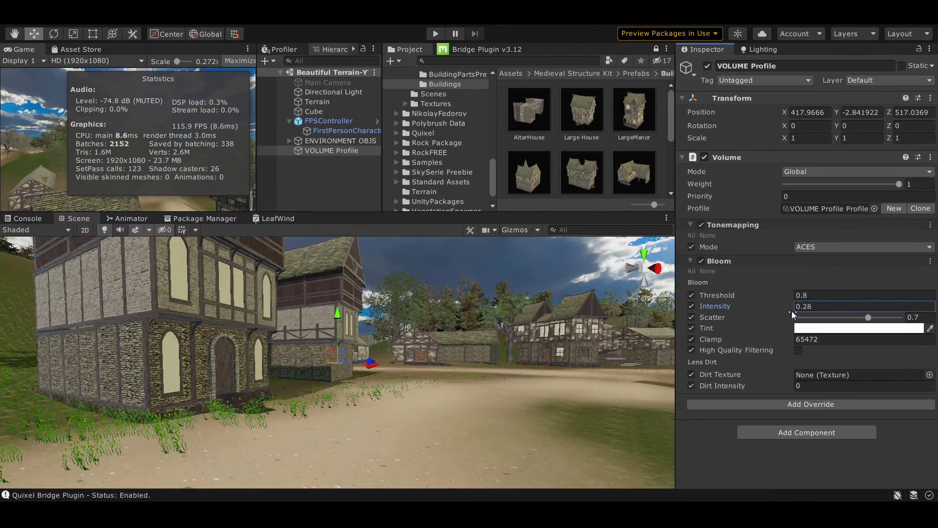
left_click(807, 299)
type("0.78")
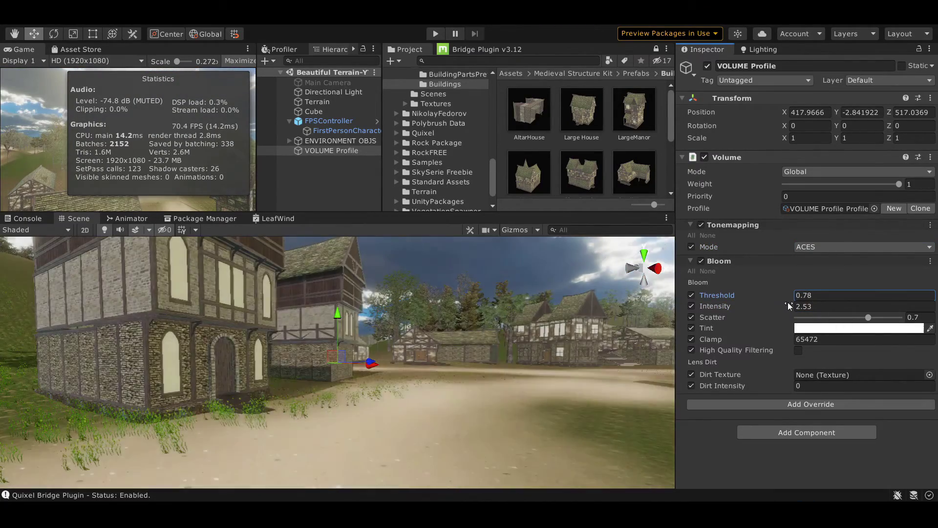
left_click_drag(251, 69, 312, 69)
left_click(81, 49)
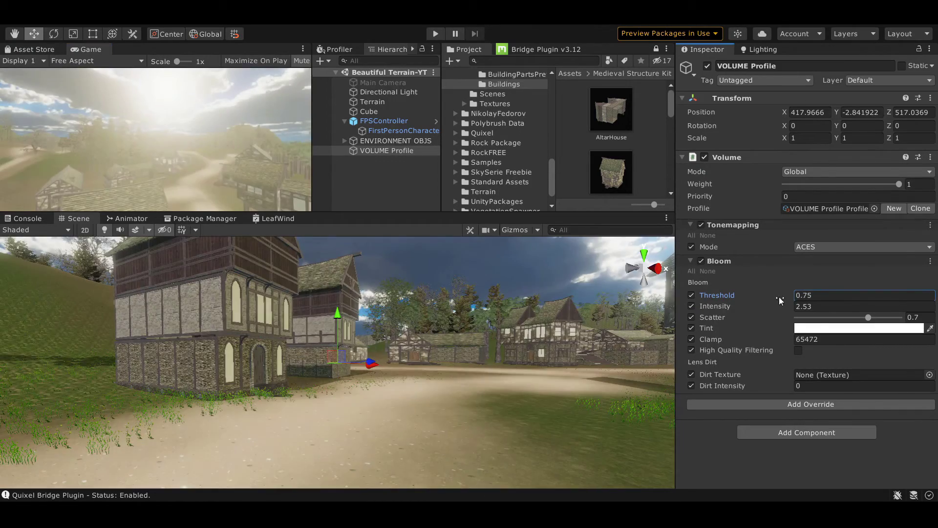
Step: Lower the bloom threshold to 0.75 and add a Vignette at intensity 0.298, smoothness 0.404
left_click_drag(778, 306, 731, 315)
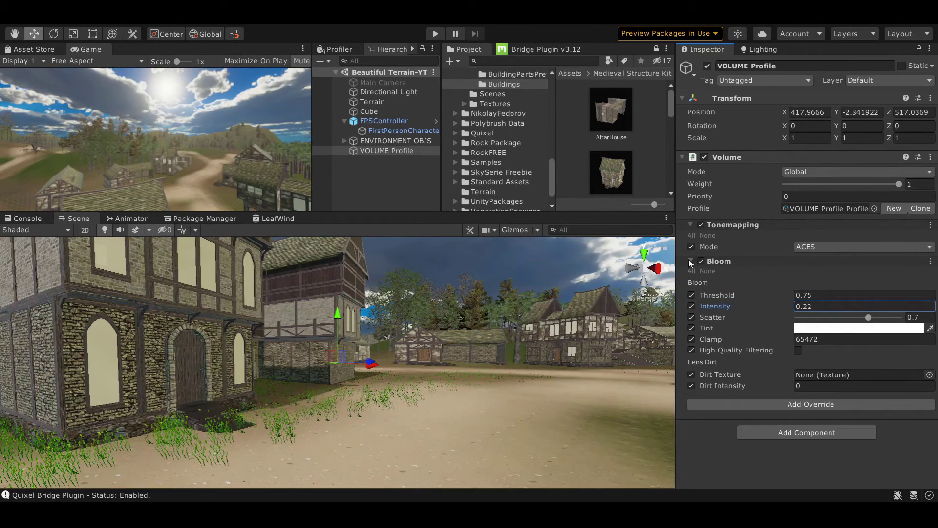
left_click(690, 260)
left_click(799, 276)
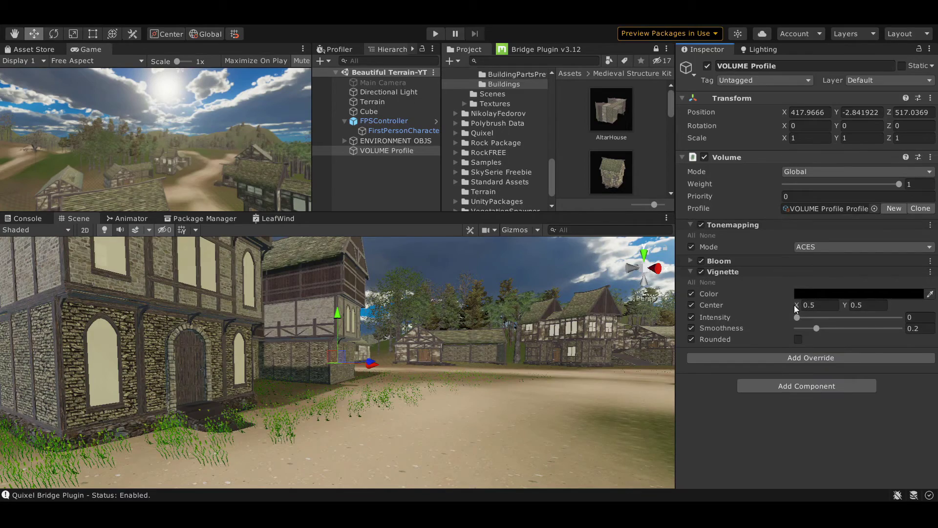
mouse_move(797, 317)
left_mouse_down()
mouse_move(841, 317)
mouse_move(837, 328)
mouse_move(827, 320)
left_mouse_up()
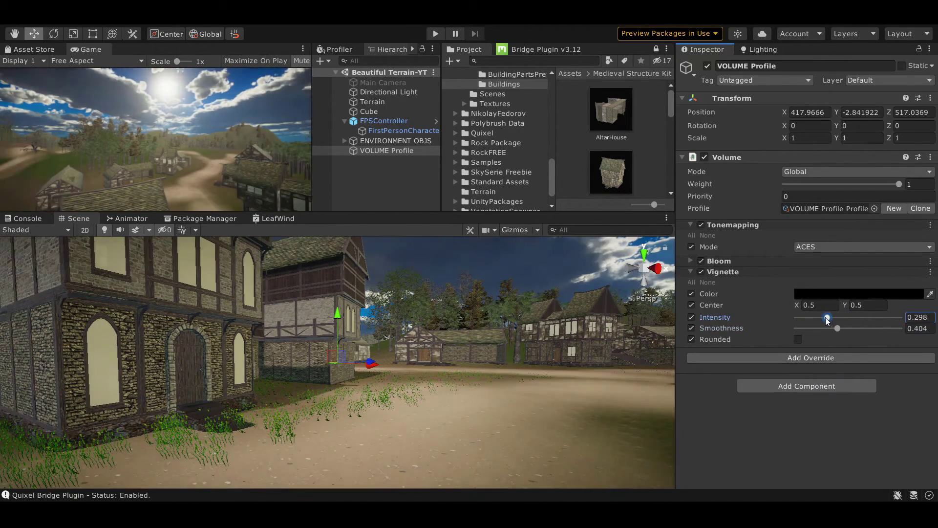
left_click(762, 272)
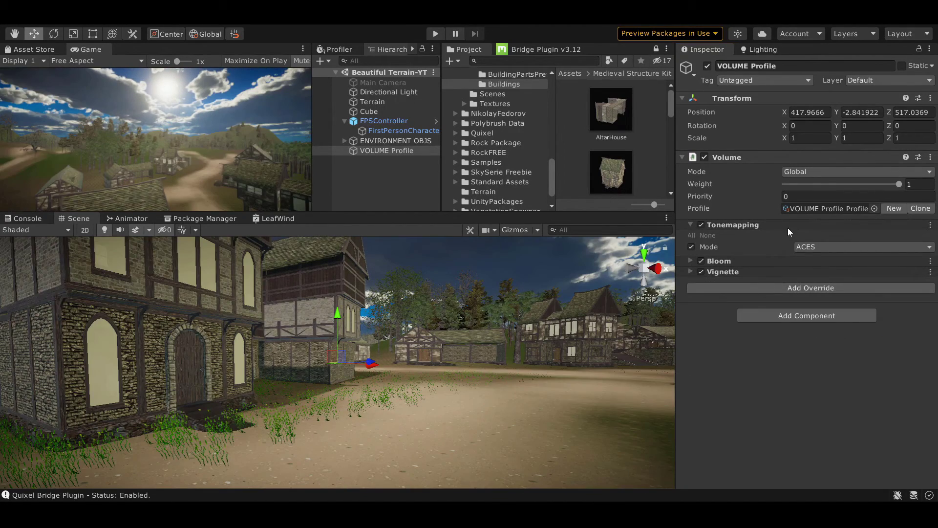
Step: Add Lift Gamma Gain grading with raised gamma and gain and a slight gamma tint
left_click(787, 287)
left_click(696, 296)
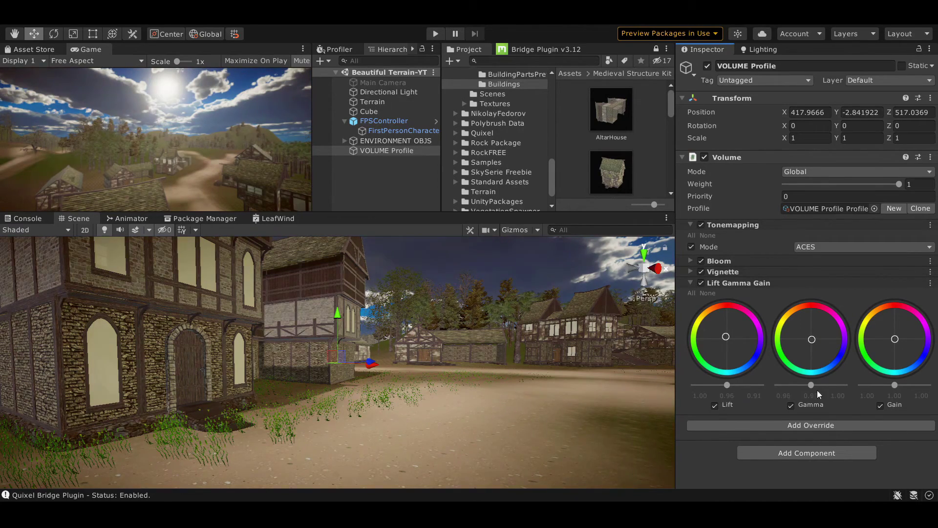
left_click_drag(811, 385, 819, 385)
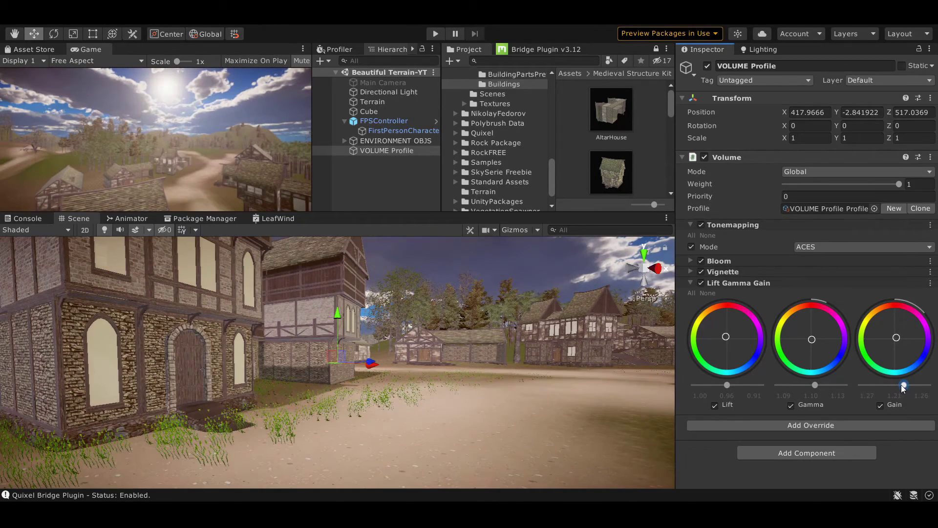
left_click_drag(896, 385, 904, 385)
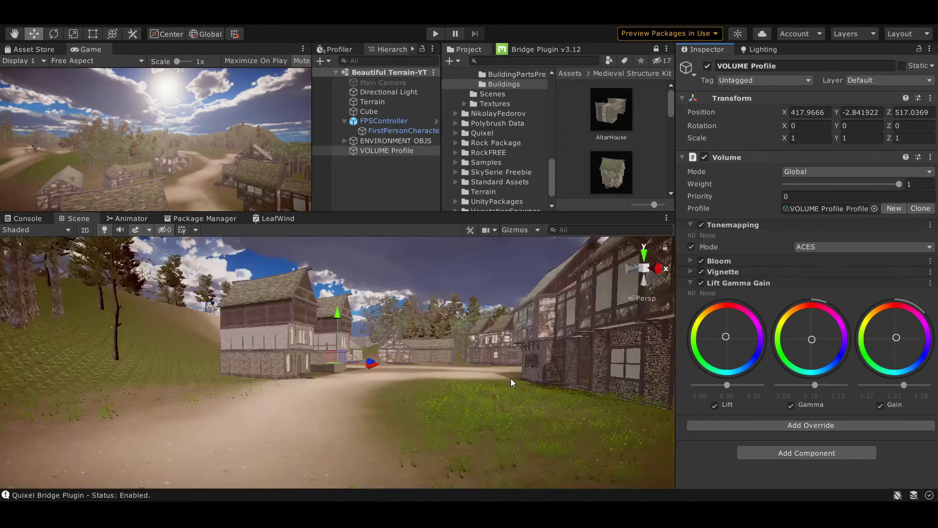
left_click_drag(812, 339, 807, 344)
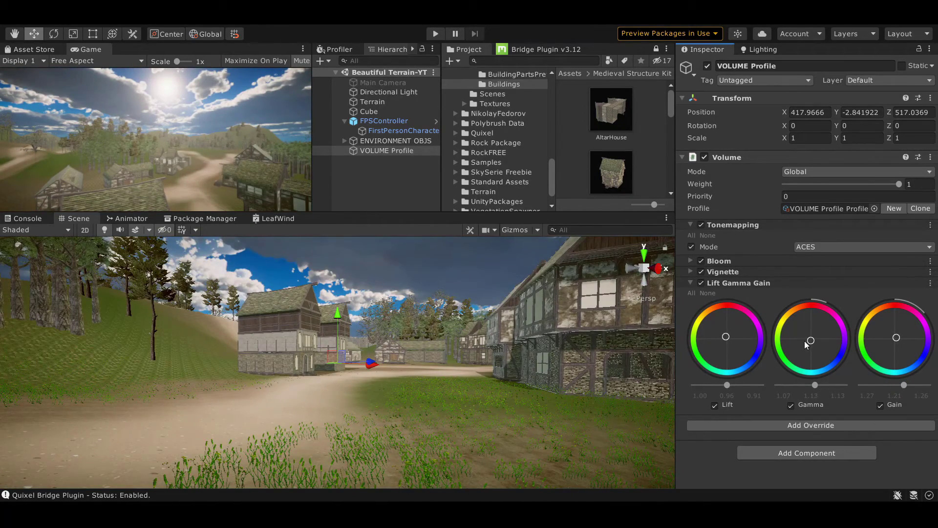
Step: Add a Lens Distortion override and leave it switched off
left_click(700, 284)
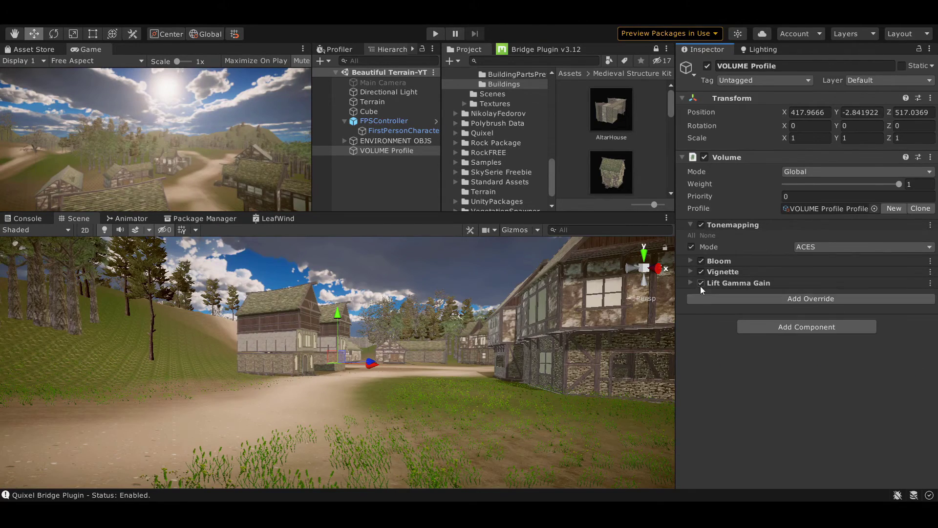
left_click_drag(848, 315, 852, 317)
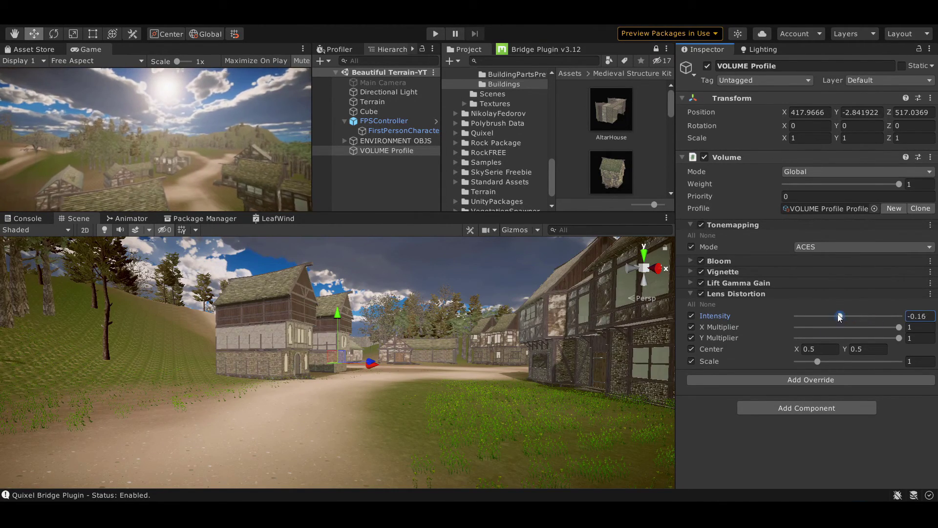
left_click(700, 293)
Step: Add Bokeh Depth of Field with focus distance 20 and adjusted focal length and aperture
left_click(760, 381)
left_click(772, 235)
left_click(778, 272)
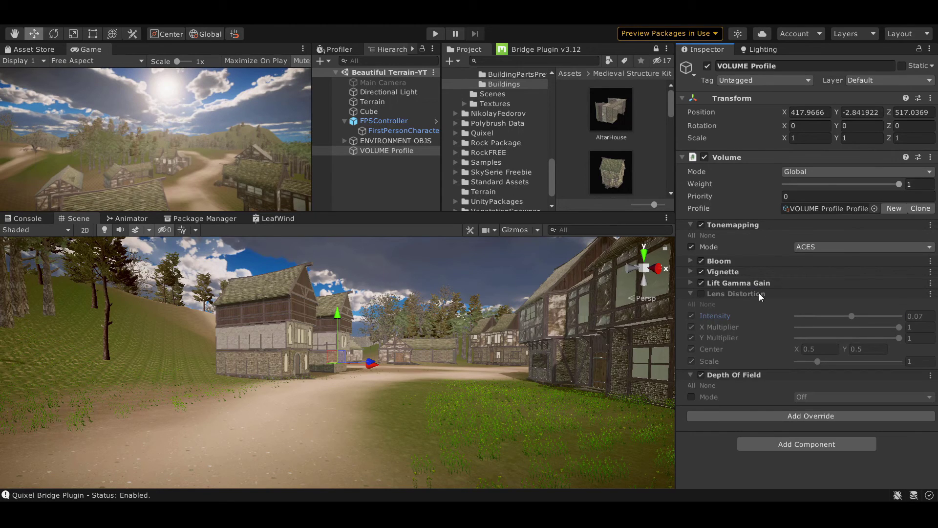
left_click(691, 396)
left_click(873, 397)
left_click(820, 439)
left_click(827, 407)
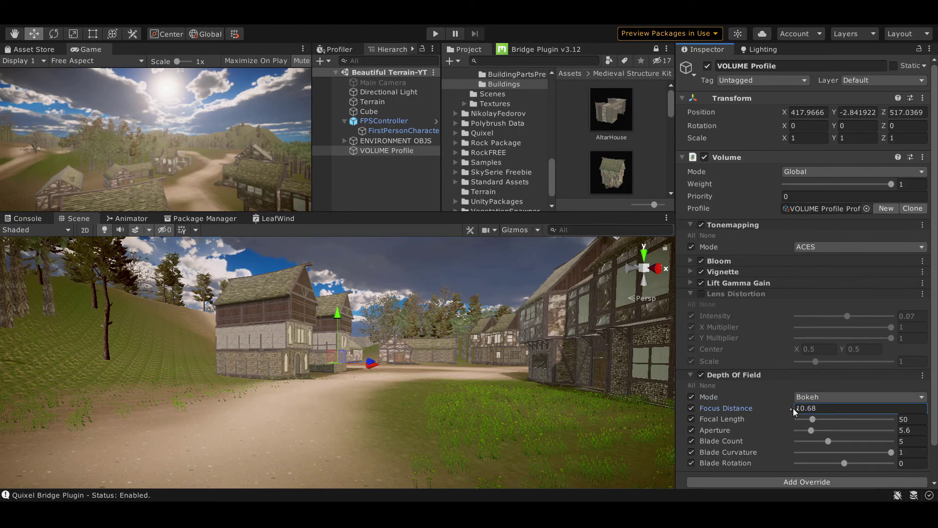
type("20")
mouse_move(812, 418)
left_mouse_down()
mouse_move(824, 419)
mouse_move(826, 434)
left_mouse_up()
left_click(691, 375)
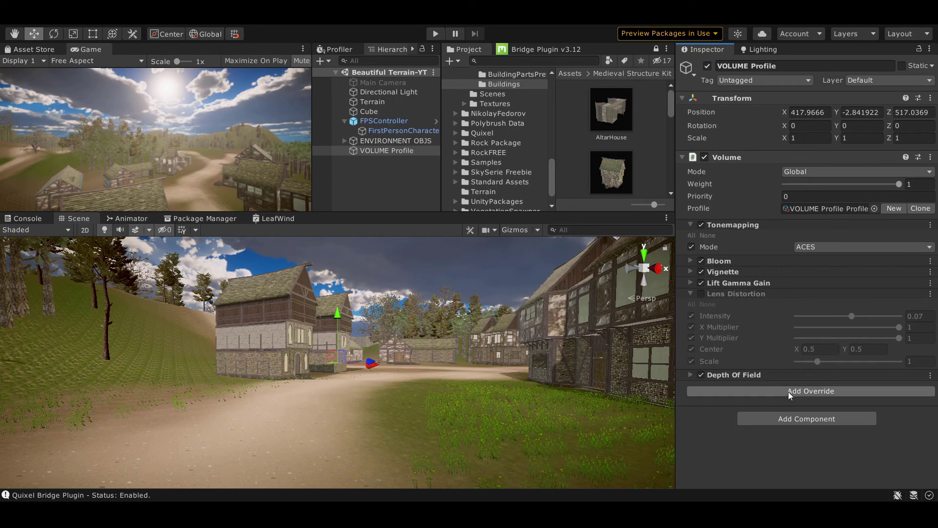
Step: Add Chromatic Aberration at intensity 0.048 and fly the view to a new village angle
left_click_drag(800, 409, 801, 412)
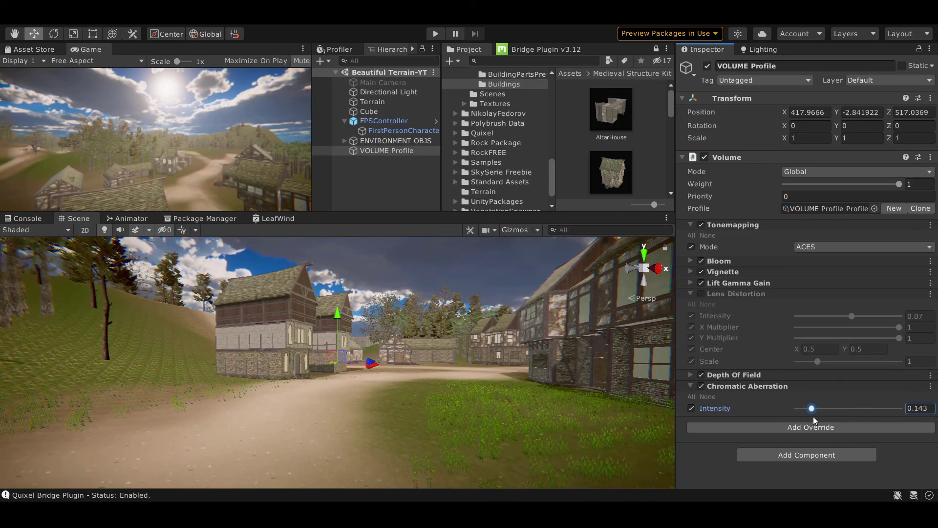
scroll(342, 358, "up", 5)
right_click_drag(342, 358, 546, 367)
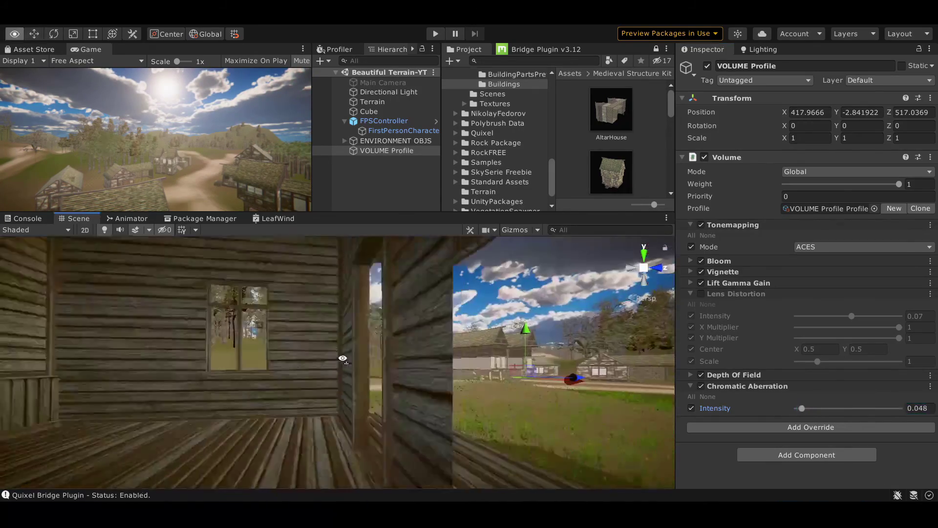